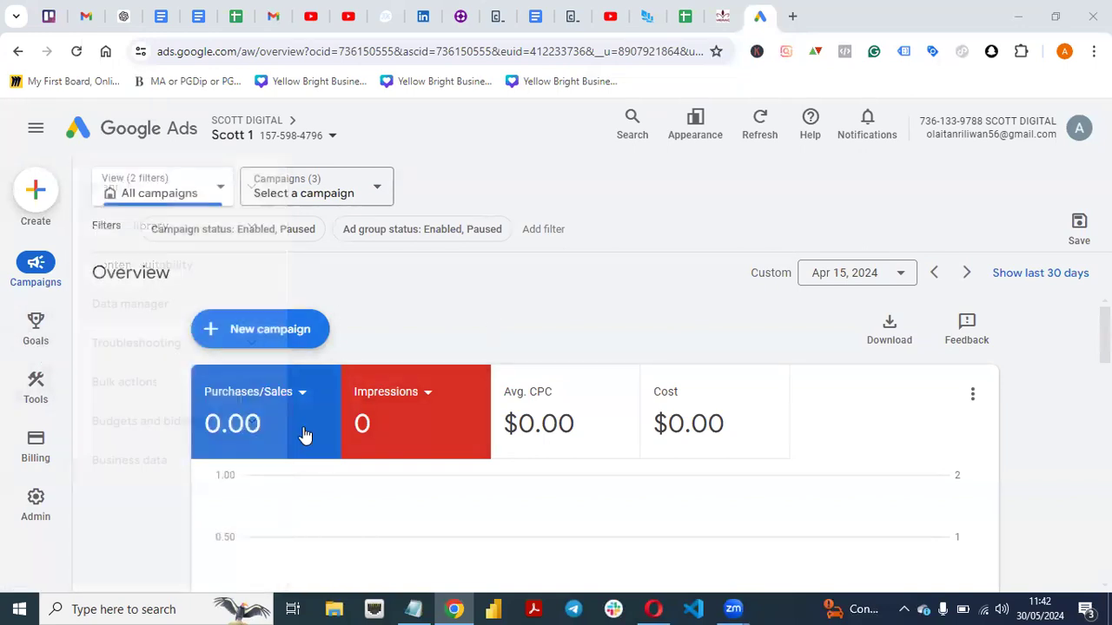
# Open the account's conversion goals summary and look through the listed conversion actions.
pyautogui.click(33, 346)
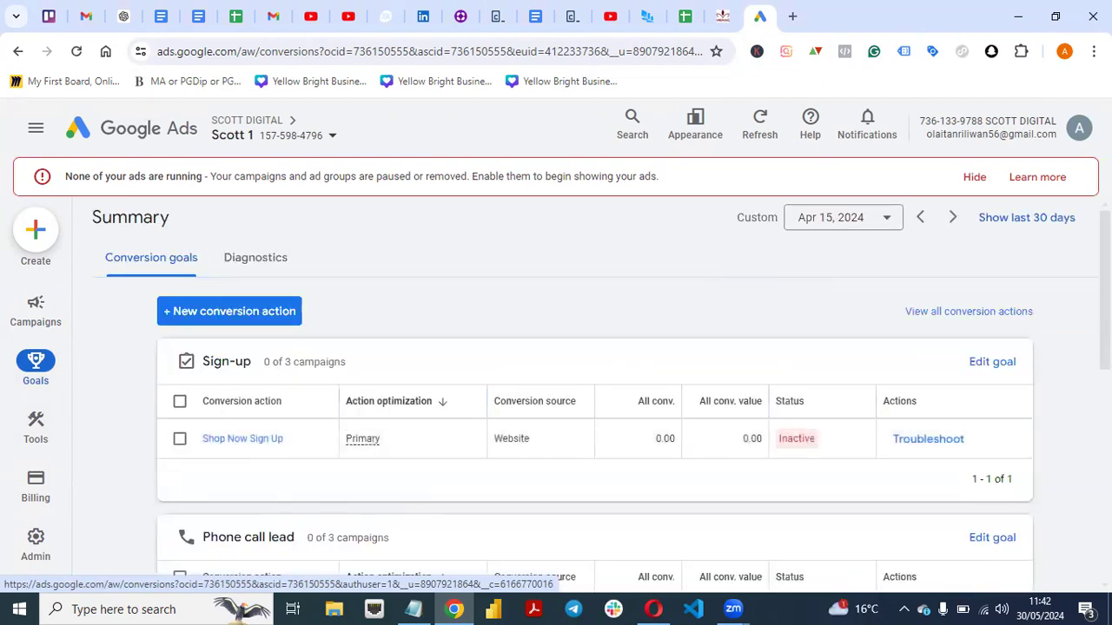
pyautogui.scroll(-3, 594, 396)
pyautogui.scroll(2, 594, 396)
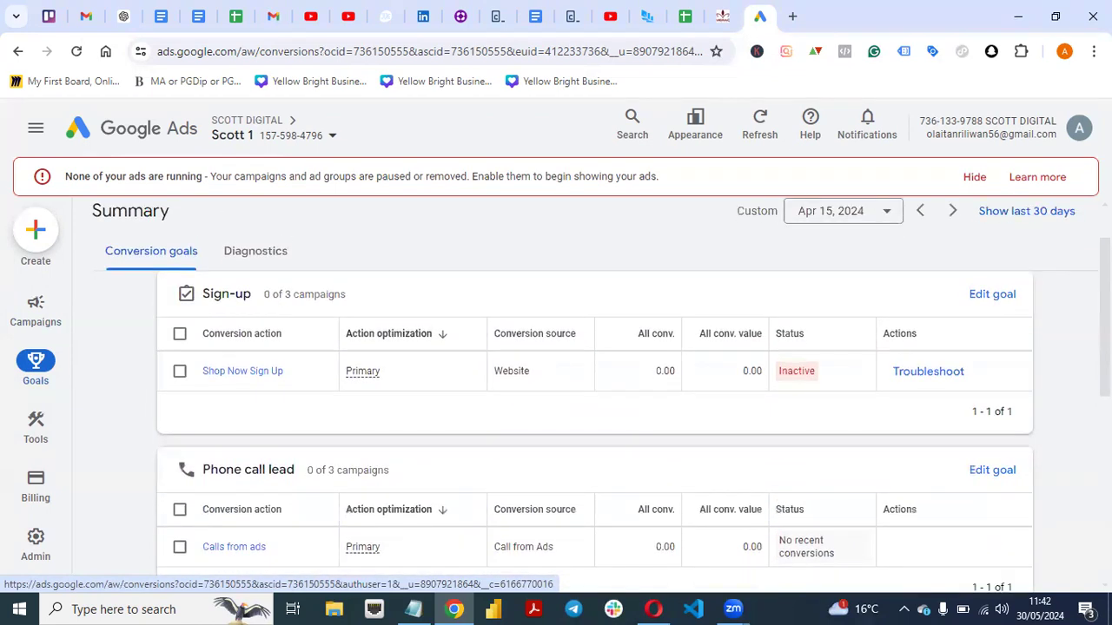
pyautogui.scroll(-5, 594, 396)
pyautogui.scroll(-1, 594, 396)
pyautogui.scroll(6, 594, 396)
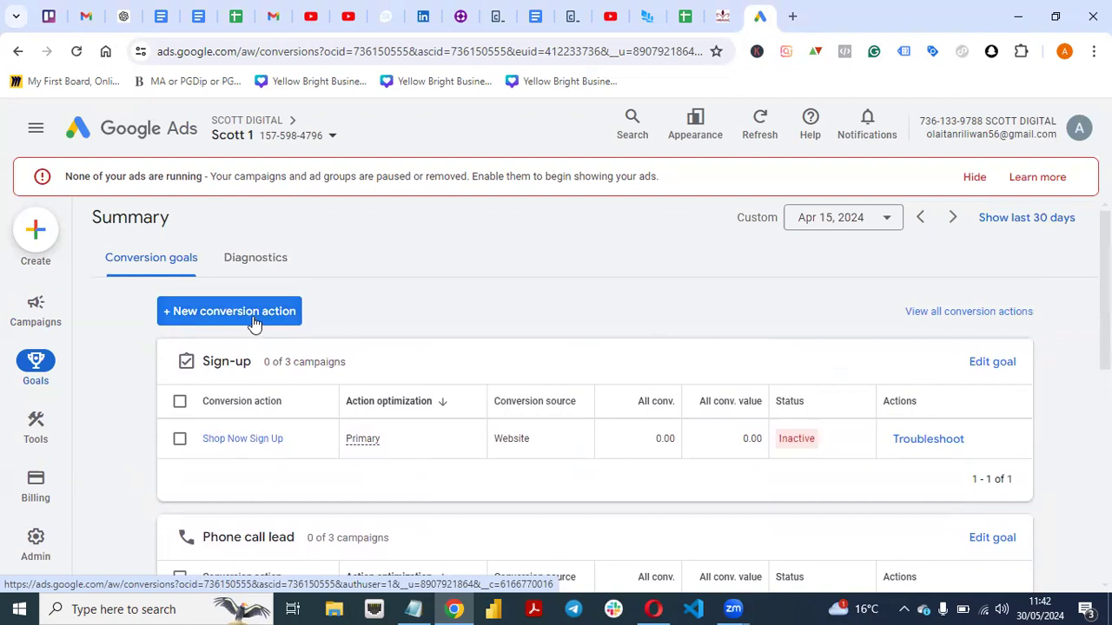
# View the conversion types offered for a new conversion action, leave the setup and return to the campaigns overview.
pyautogui.click(254, 314)
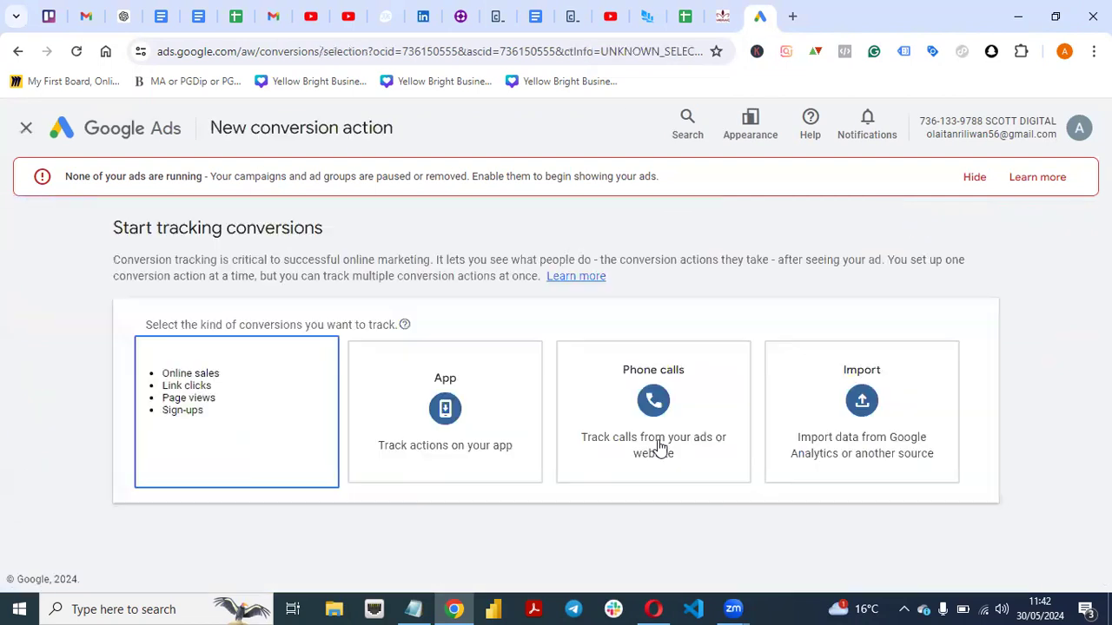
pyautogui.moveTo(223, 350)
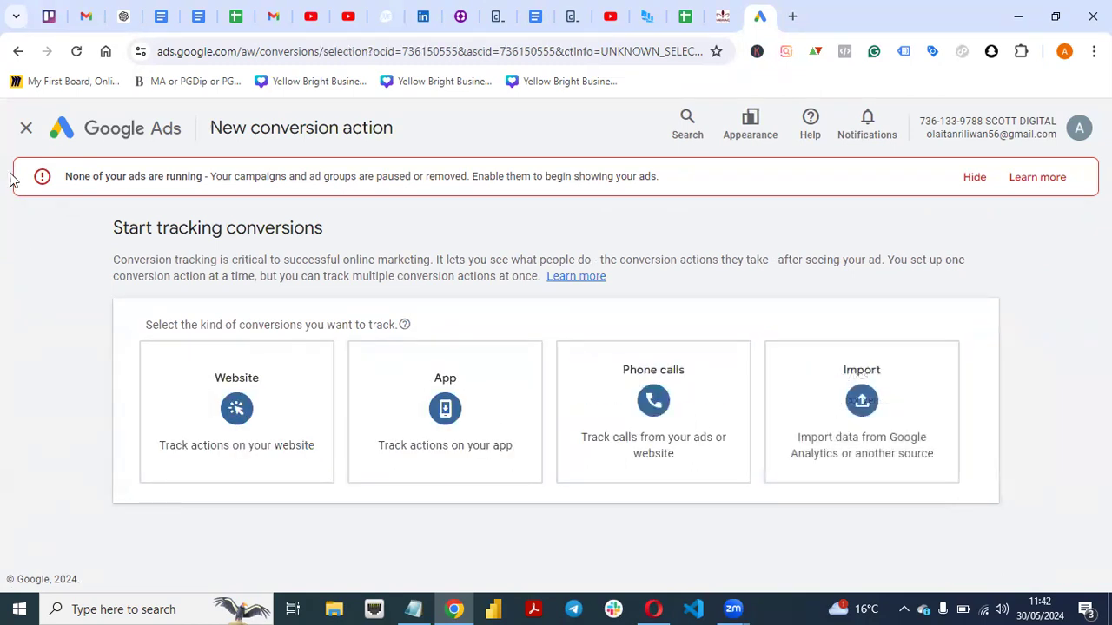
pyautogui.click(27, 131)
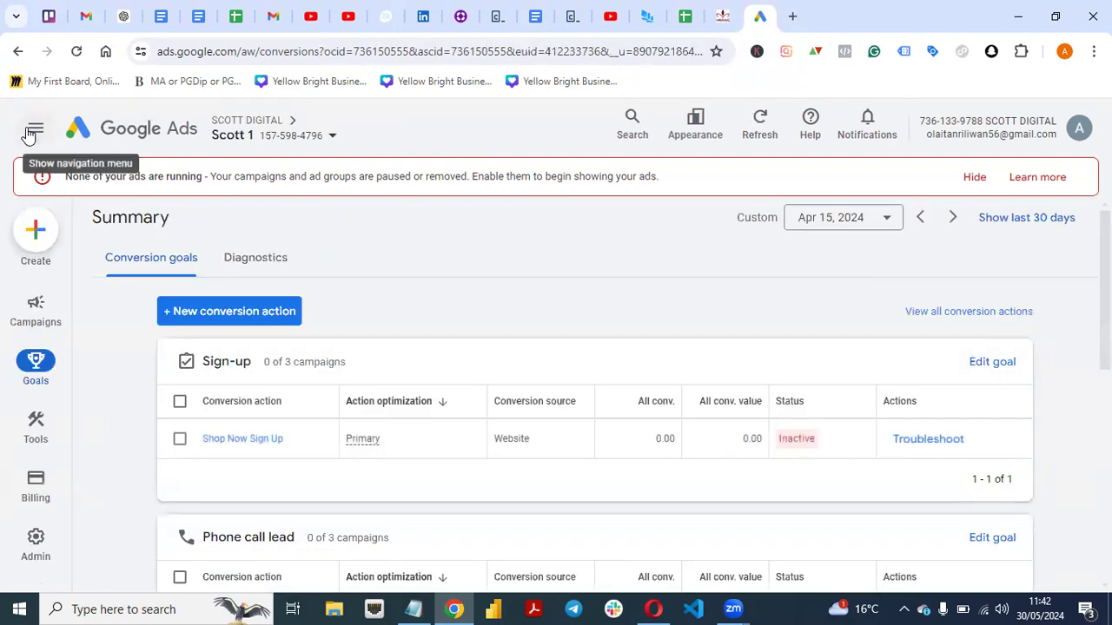
pyautogui.click(27, 131)
pyautogui.click(31, 310)
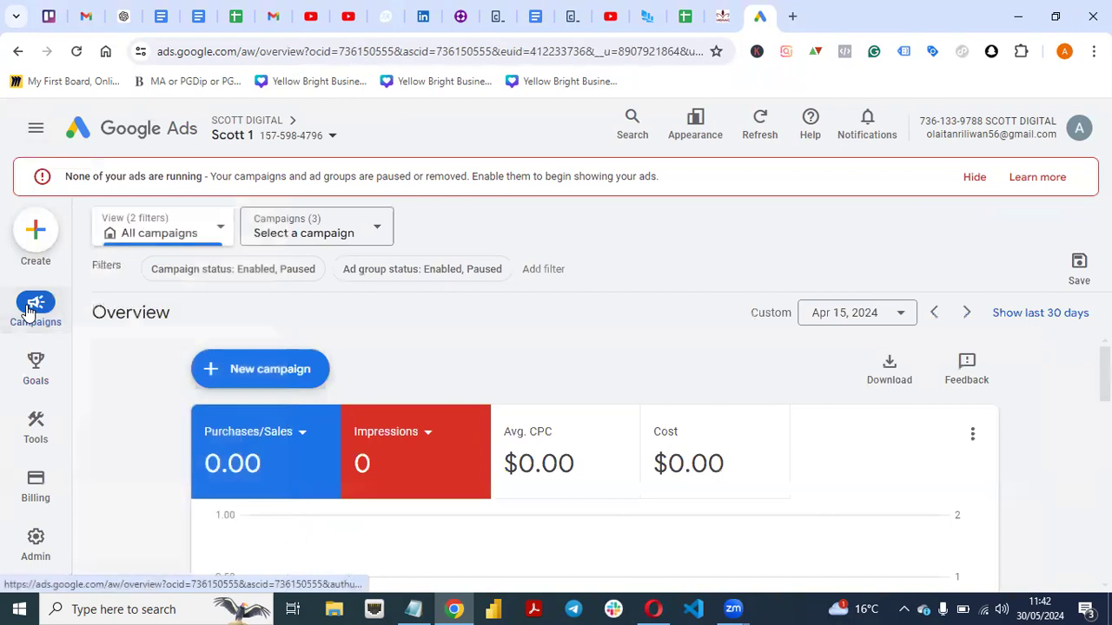
# Switch to Opera, preview 160X600.jpg in the Google Drive AD folder and close the preview.
pyautogui.click(653, 608)
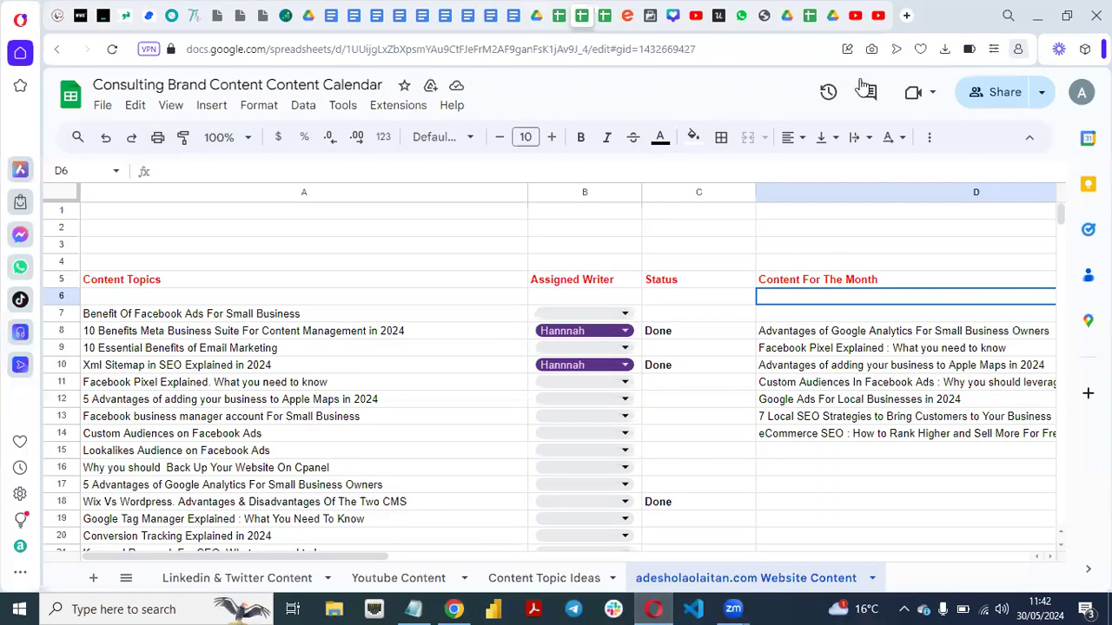
pyautogui.click(832, 15)
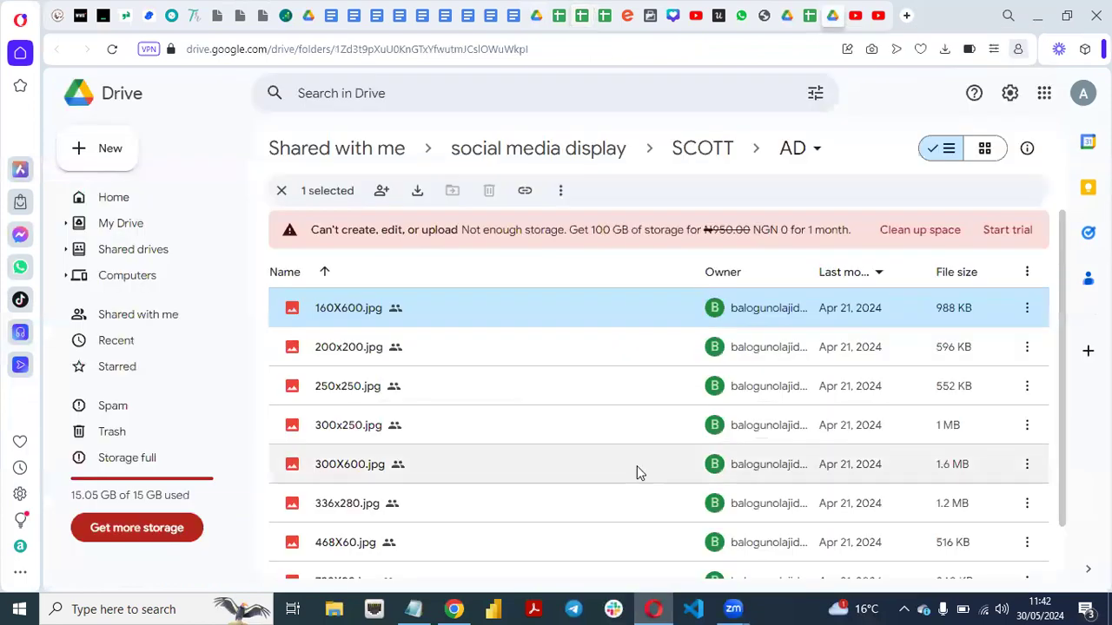
pyautogui.doubleClick(521, 307)
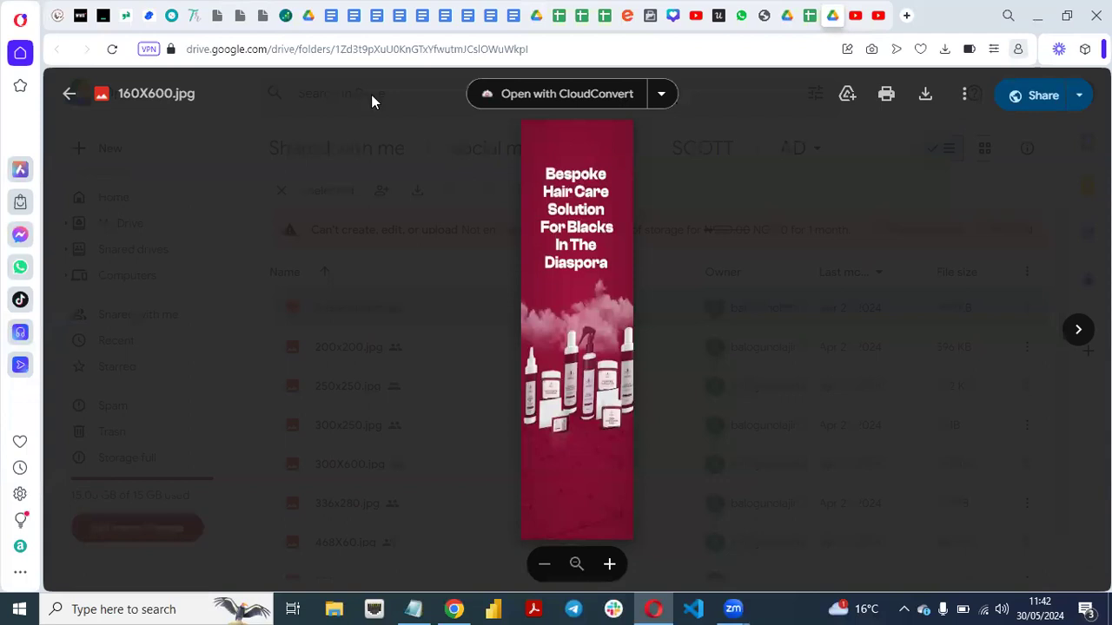
pyautogui.click(294, 385)
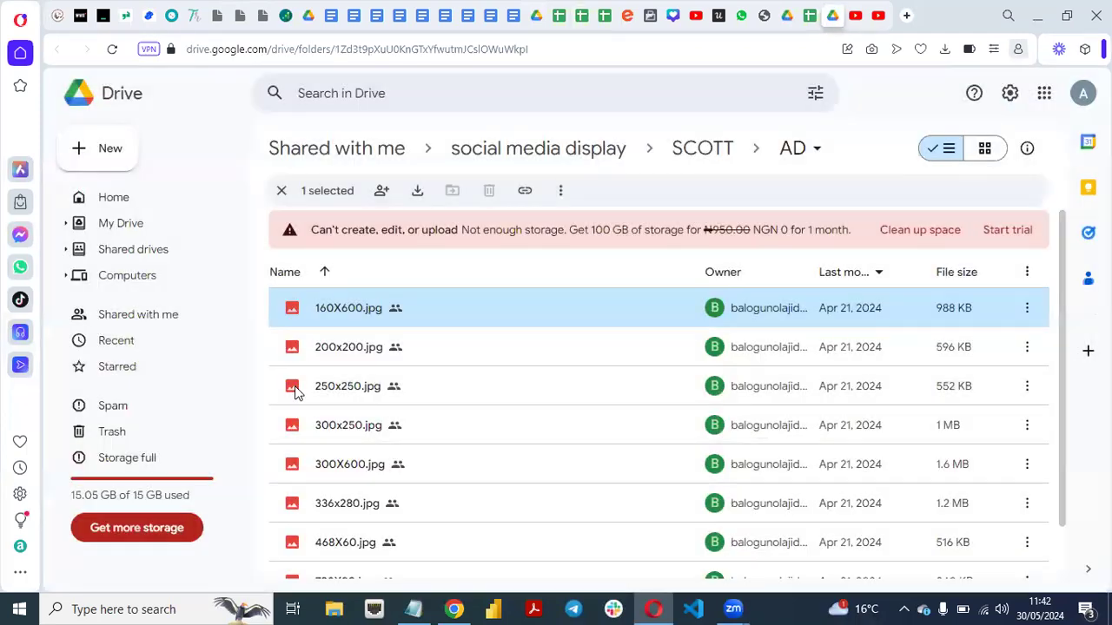
# Preview the banner images in the AD folder one after another, from 160X600.jpg through 970X90.jpg.
pyautogui.doubleClick(624, 318)
pyautogui.press('Right')
pyautogui.press('Right')
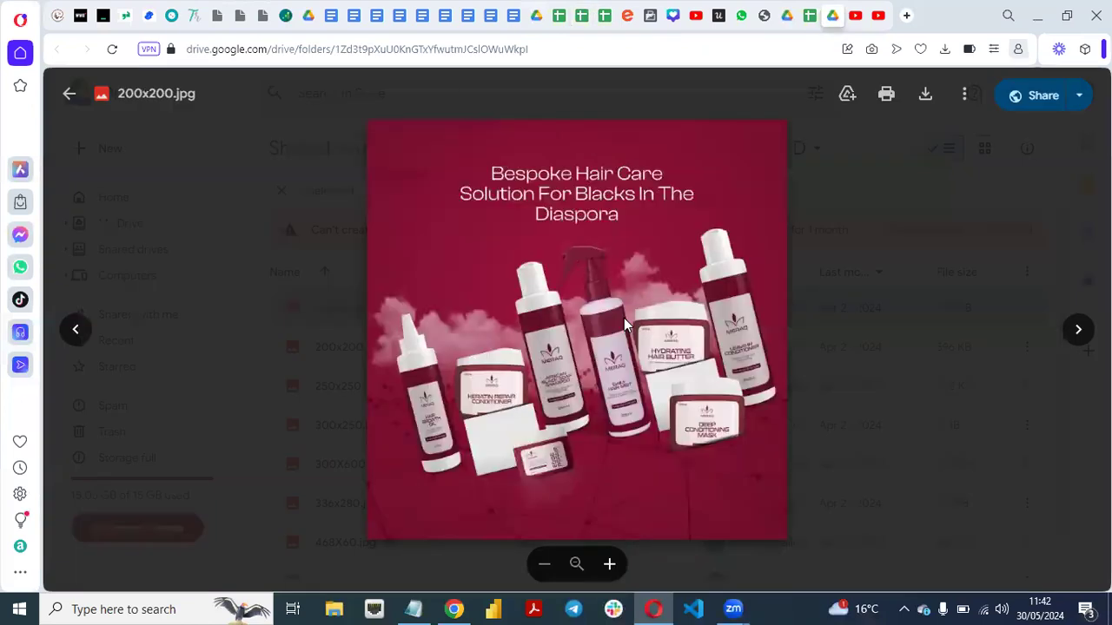
pyautogui.press('Right')
pyautogui.press('Right')
pyautogui.press('Right')
pyautogui.press('Right')
pyautogui.press('Right')
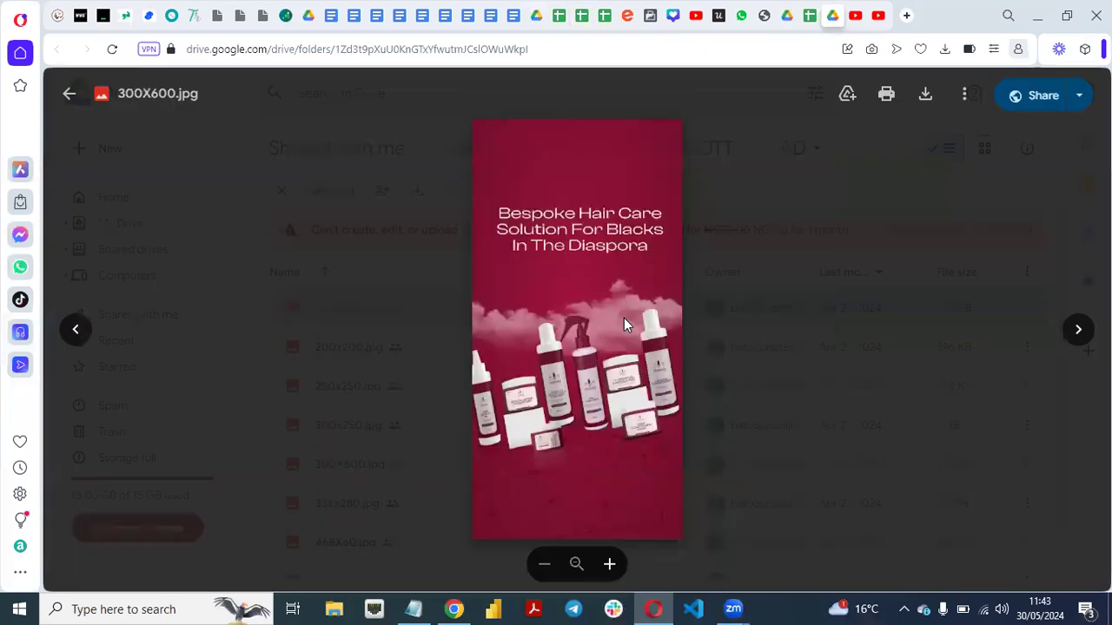
pyautogui.press('Right')
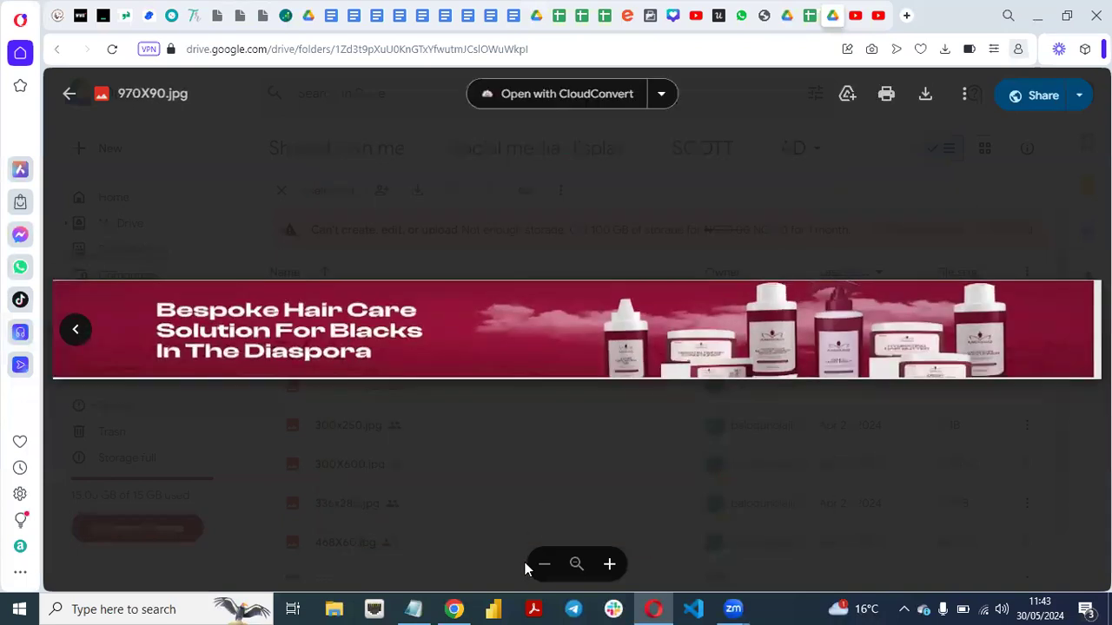
# Switch to Chrome and look over the product listing on the welovemeraq.com shop page.
pyautogui.click(453, 609)
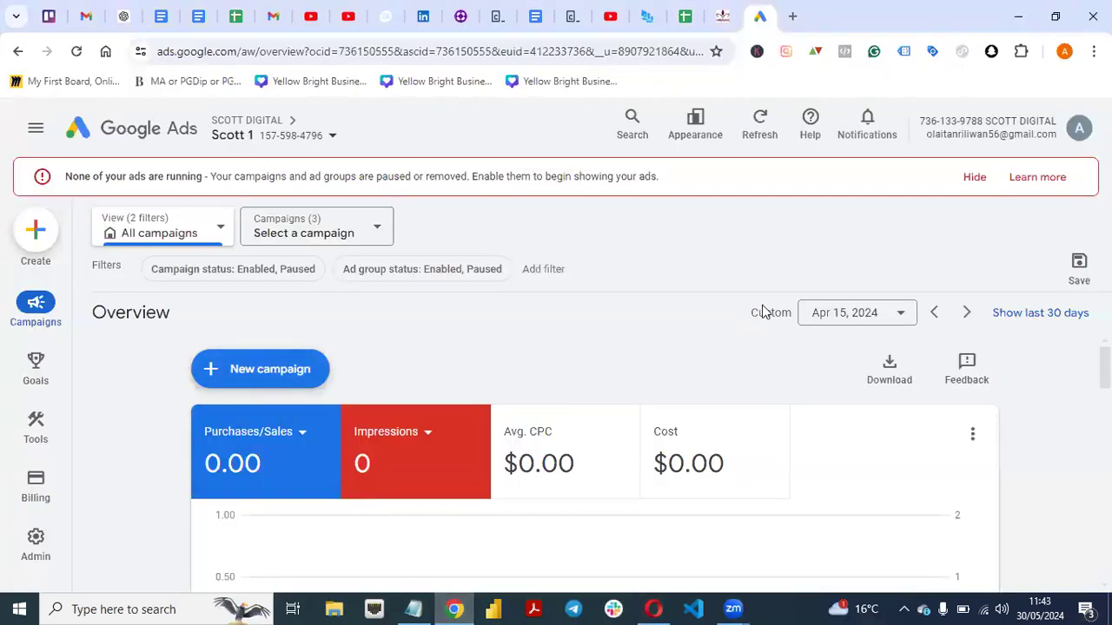
pyautogui.click(718, 20)
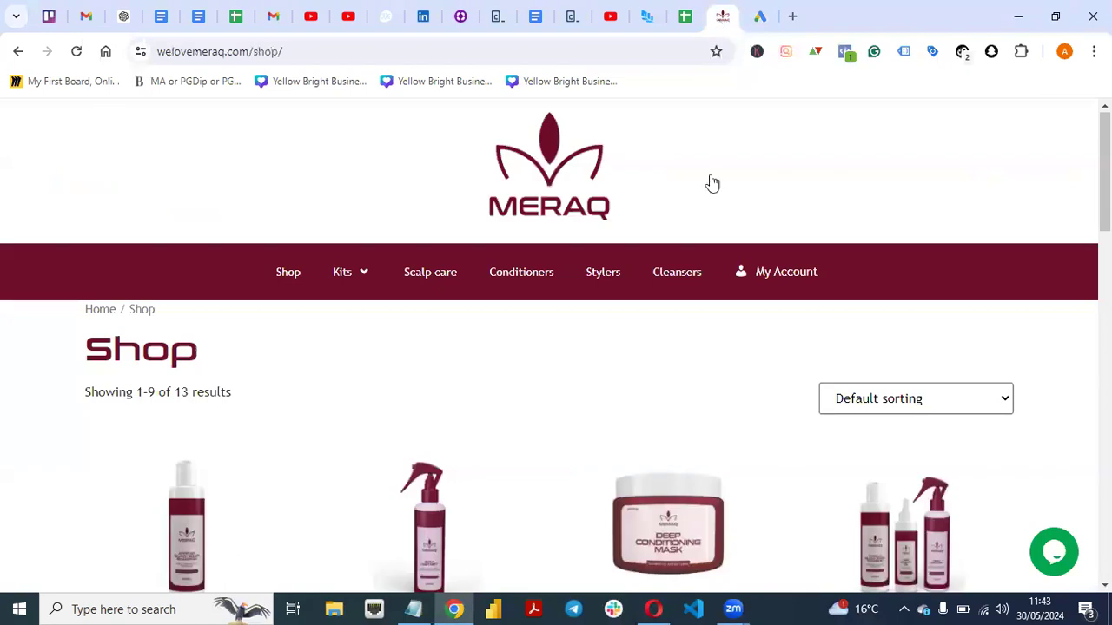
pyautogui.scroll(-10, 556, 347)
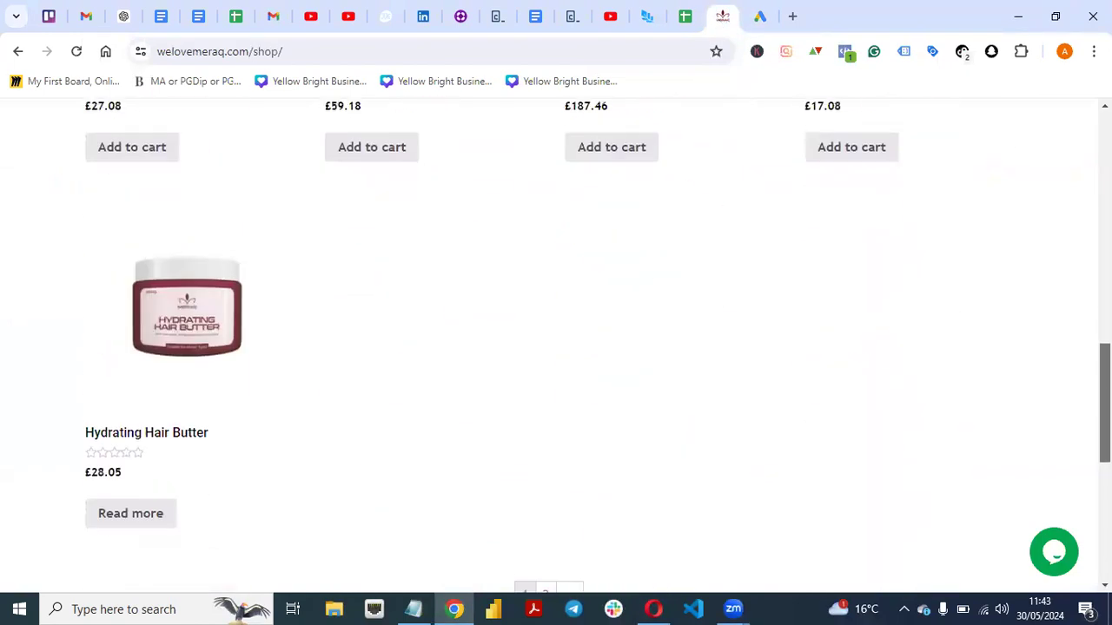
pyautogui.scroll(6, 556, 348)
pyautogui.scroll(2, 794, 496)
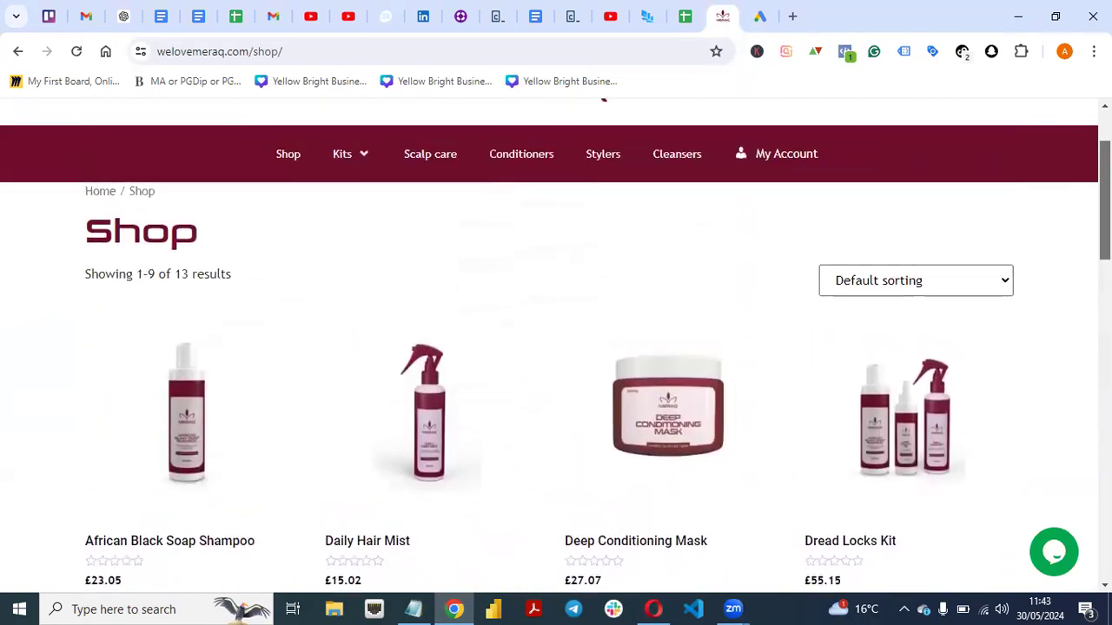
# Switch to Opera and step back through the banner previews from 970X90.jpg to 160X600.jpg.
pyautogui.click(665, 606)
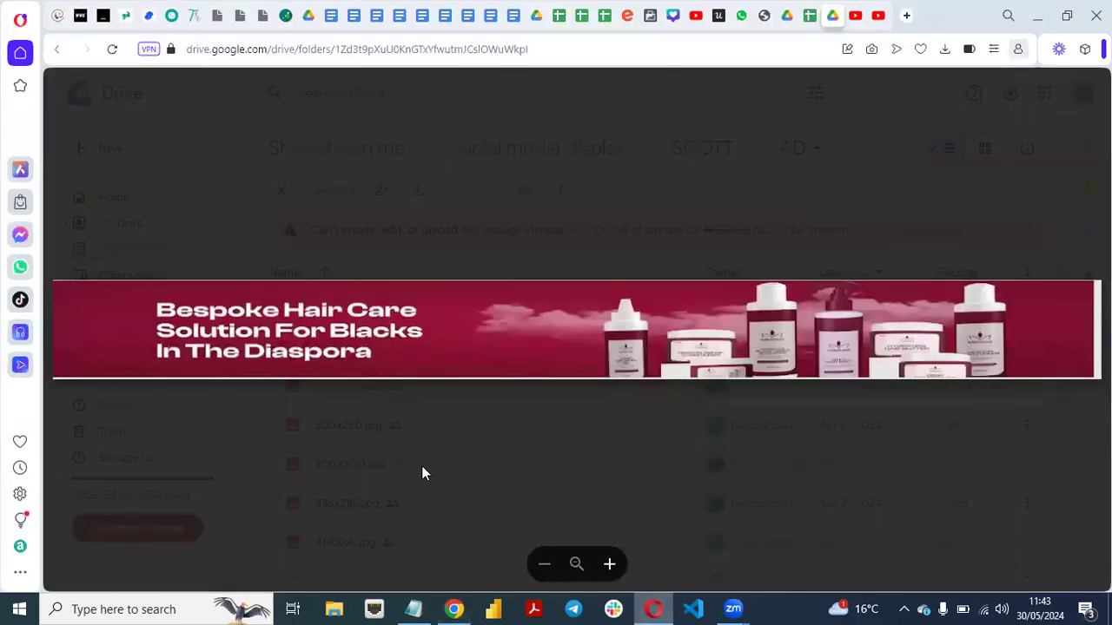
pyautogui.press('Left')
pyautogui.press('Left')
pyautogui.press('Left')
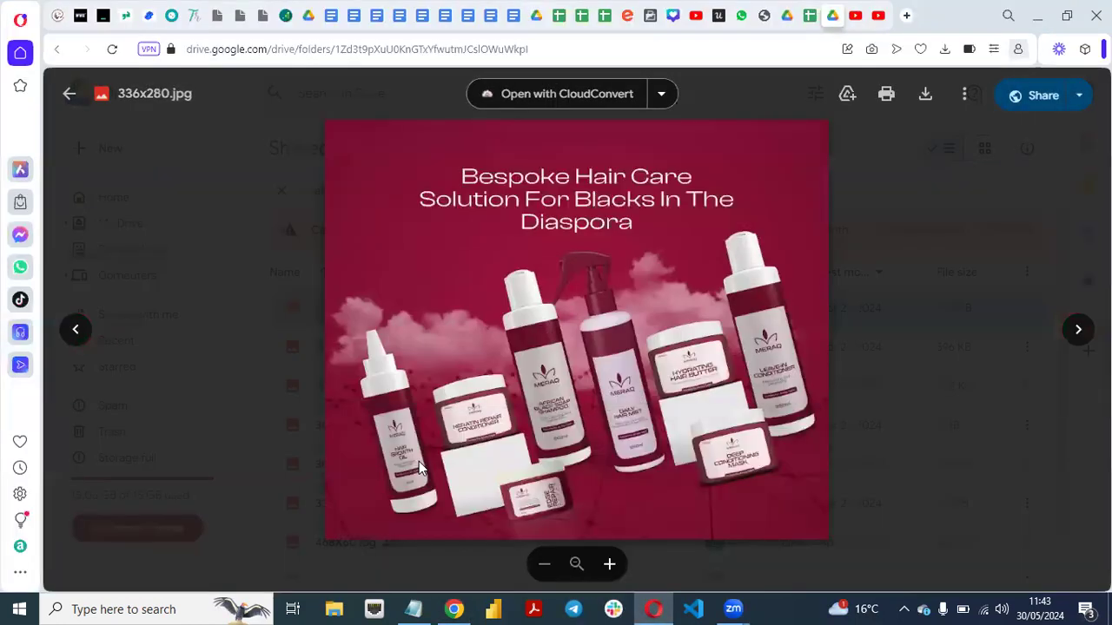
pyautogui.press('Left')
pyautogui.press('Left')
pyautogui.press('Left')
pyautogui.press('Left')
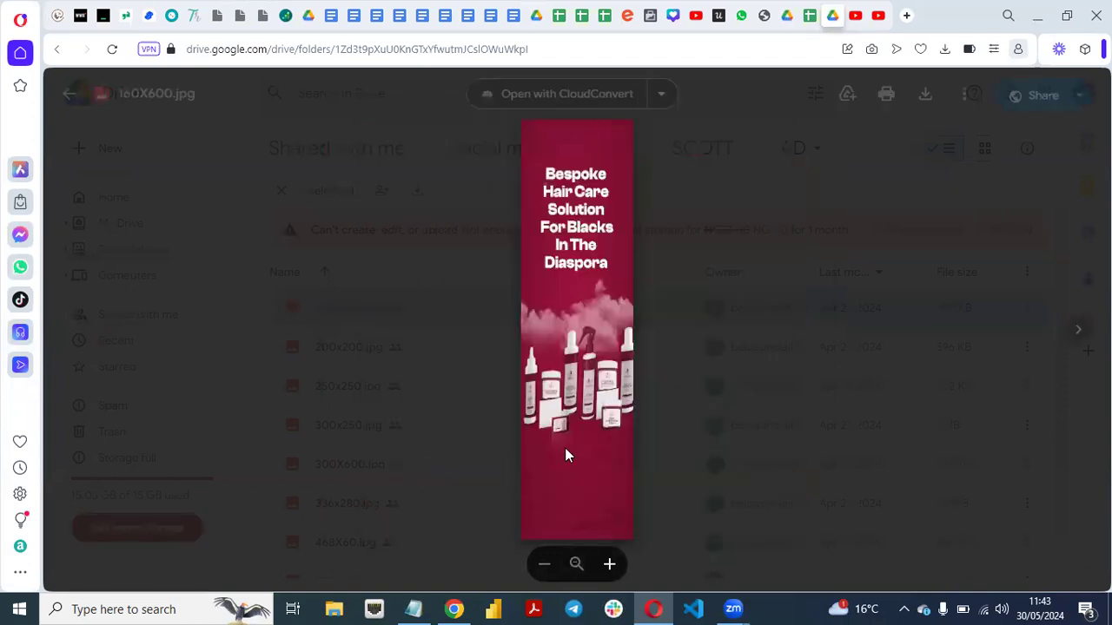
# Switch to Chrome, examine the products and kits in the MERAQ shop, and compare them with the 160X600.jpg banner in Opera.
pyautogui.click(461, 607)
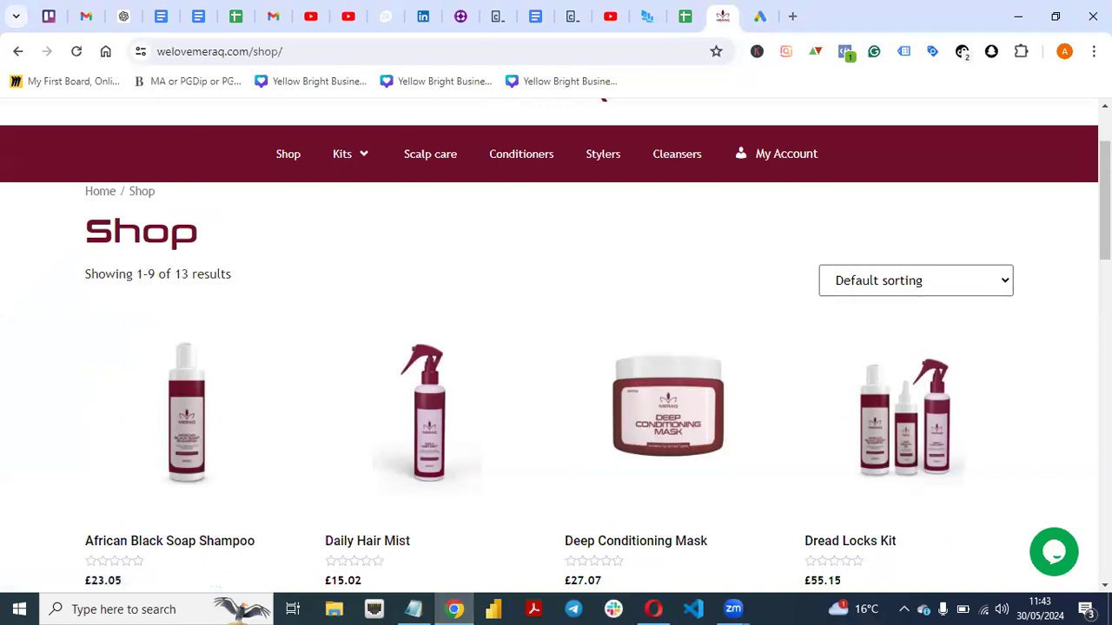
pyautogui.scroll(-3, 556, 347)
pyautogui.scroll(1, 555, 347)
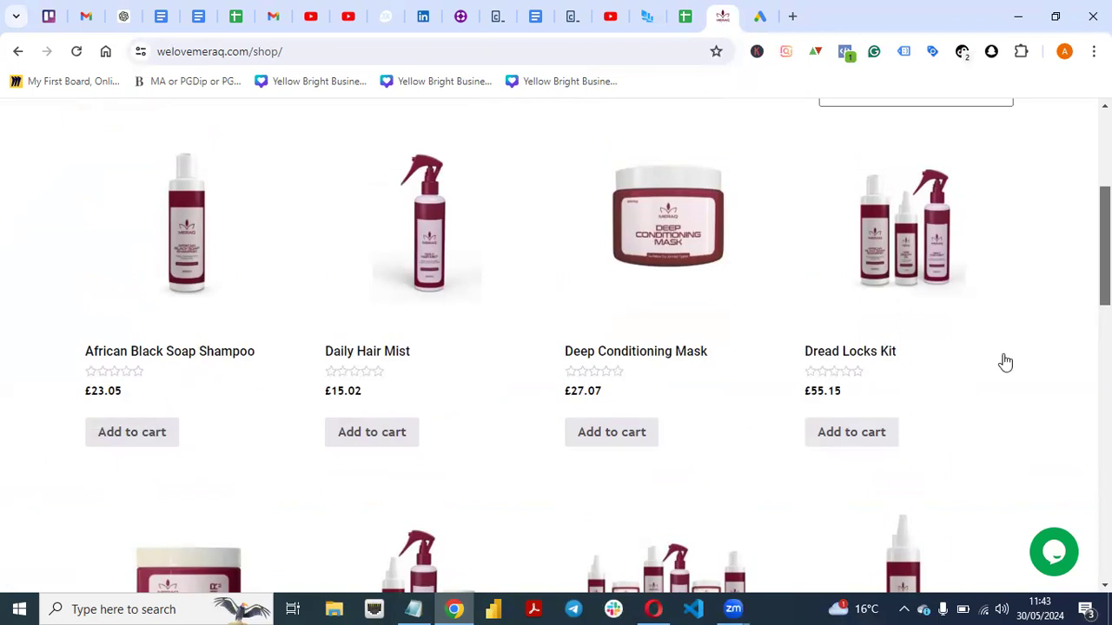
pyautogui.scroll(1, 1005, 362)
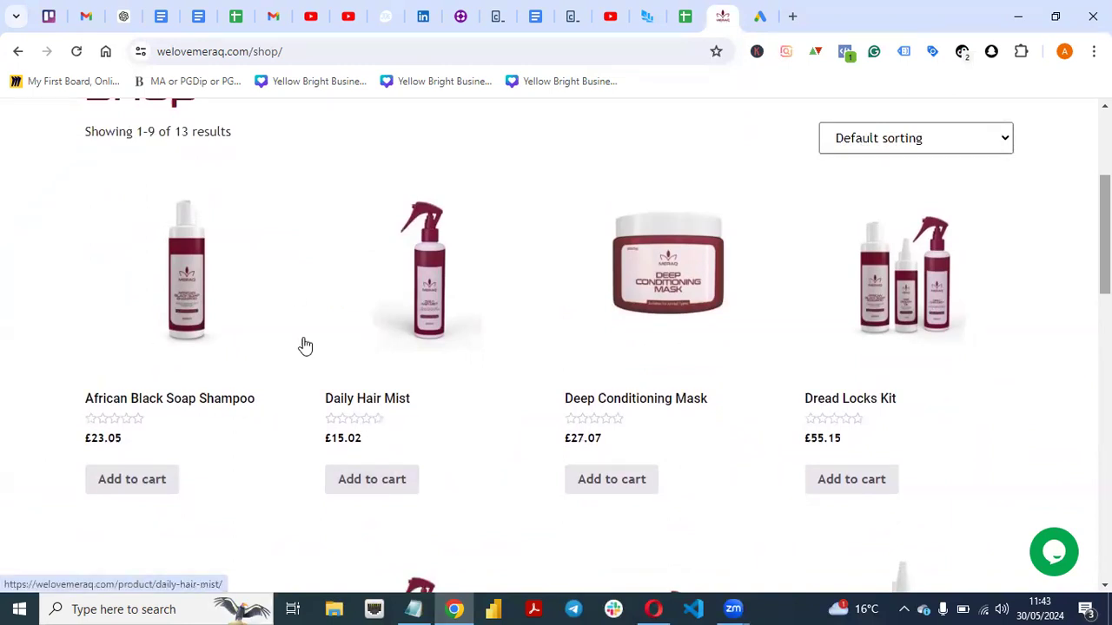
pyautogui.scroll(-2, 556, 348)
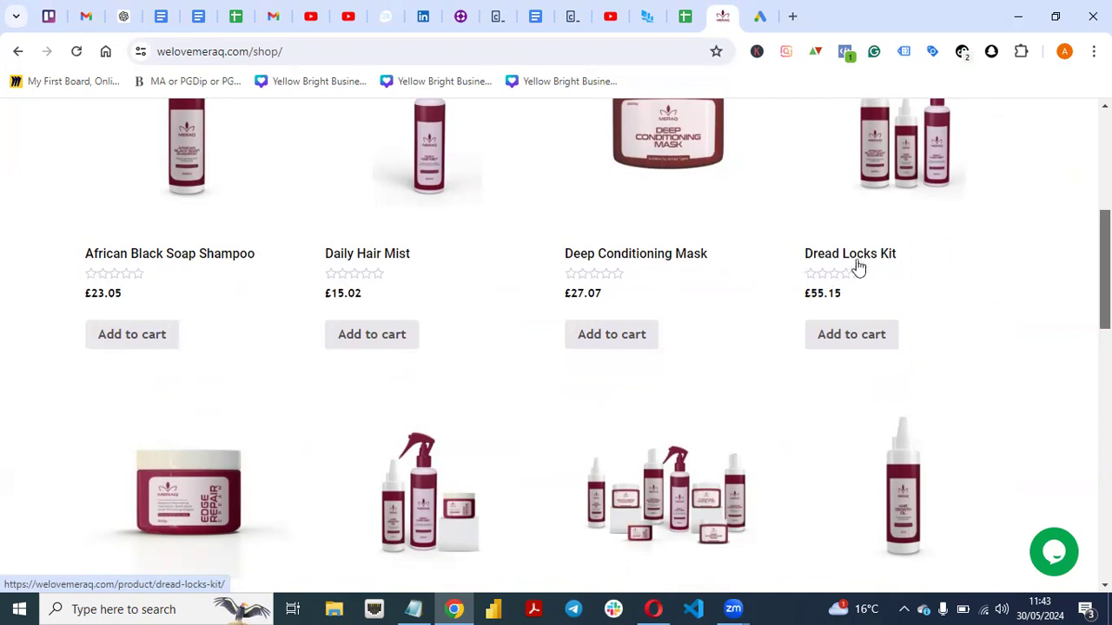
pyautogui.scroll(-3, 1060, 262)
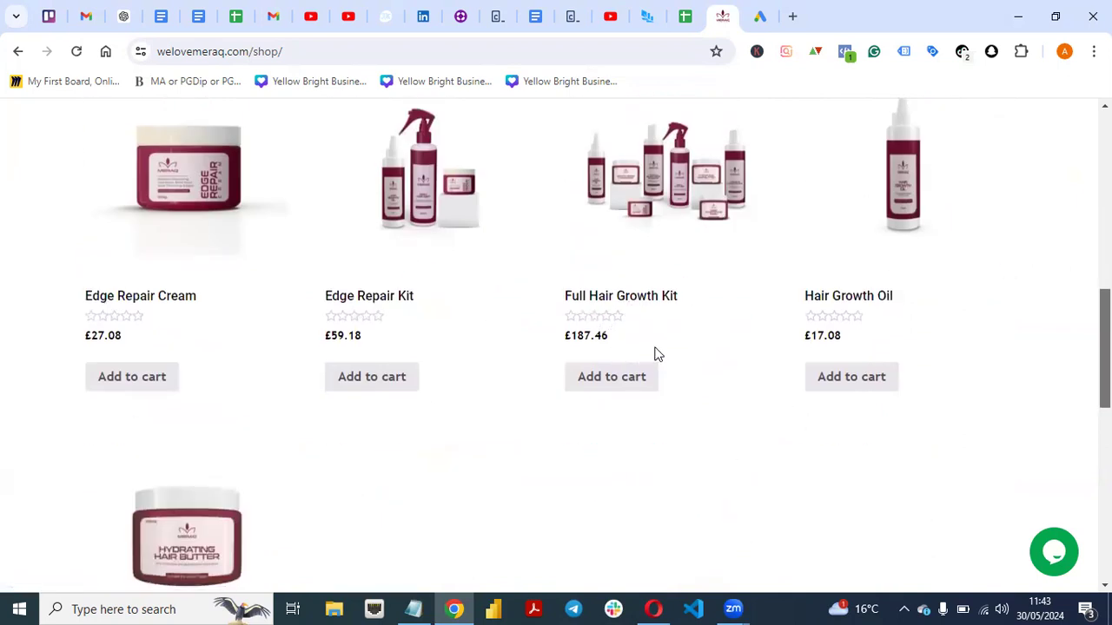
pyautogui.scroll(6, 330, 539)
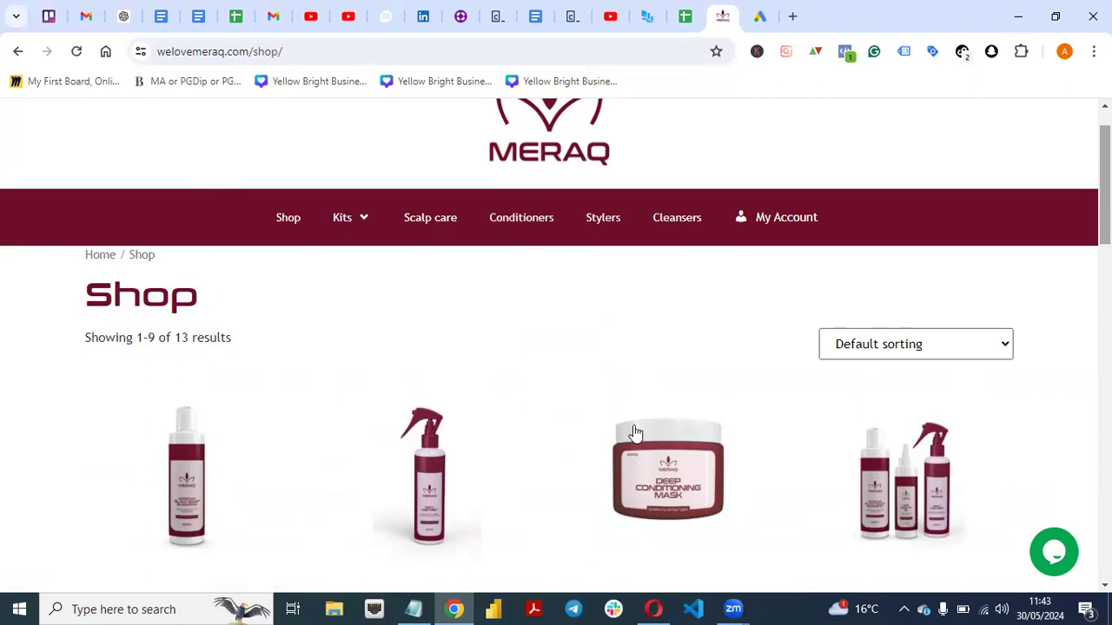
pyautogui.click(653, 609)
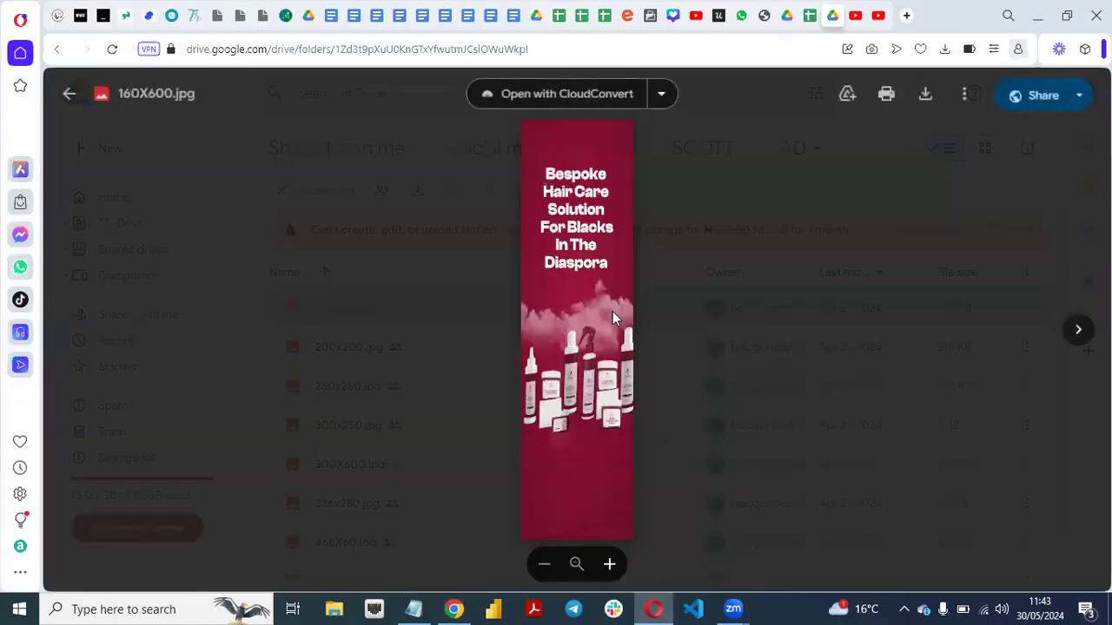
pyautogui.click(453, 609)
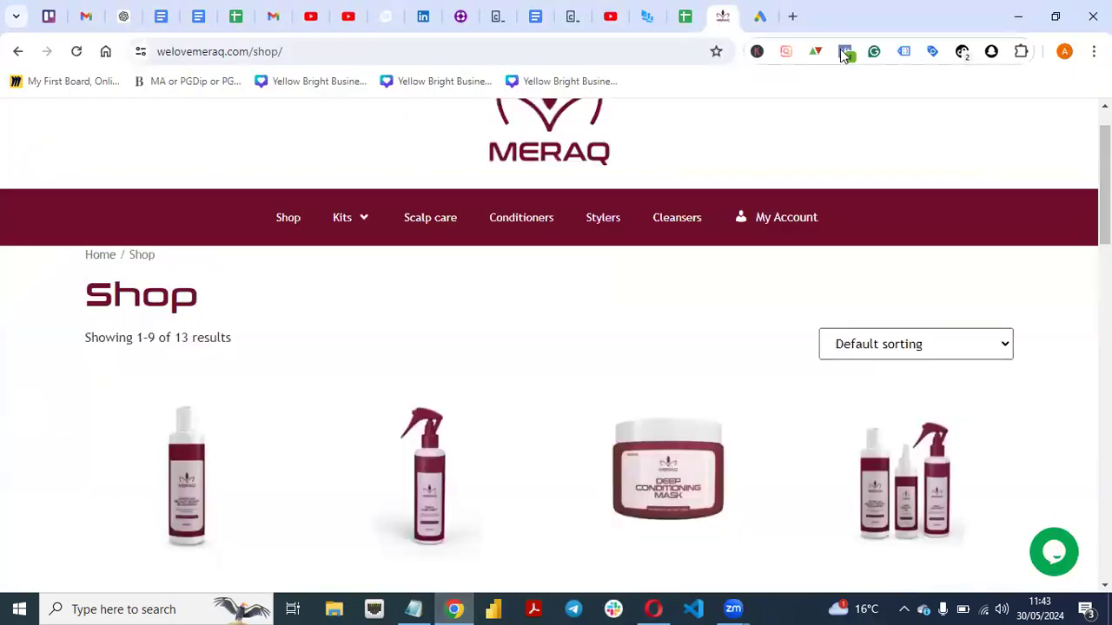
# Search Google for "google display ads specs" in a new tab and open the Google Help article "Uploaded display ads specifications".
pyautogui.click(794, 17)
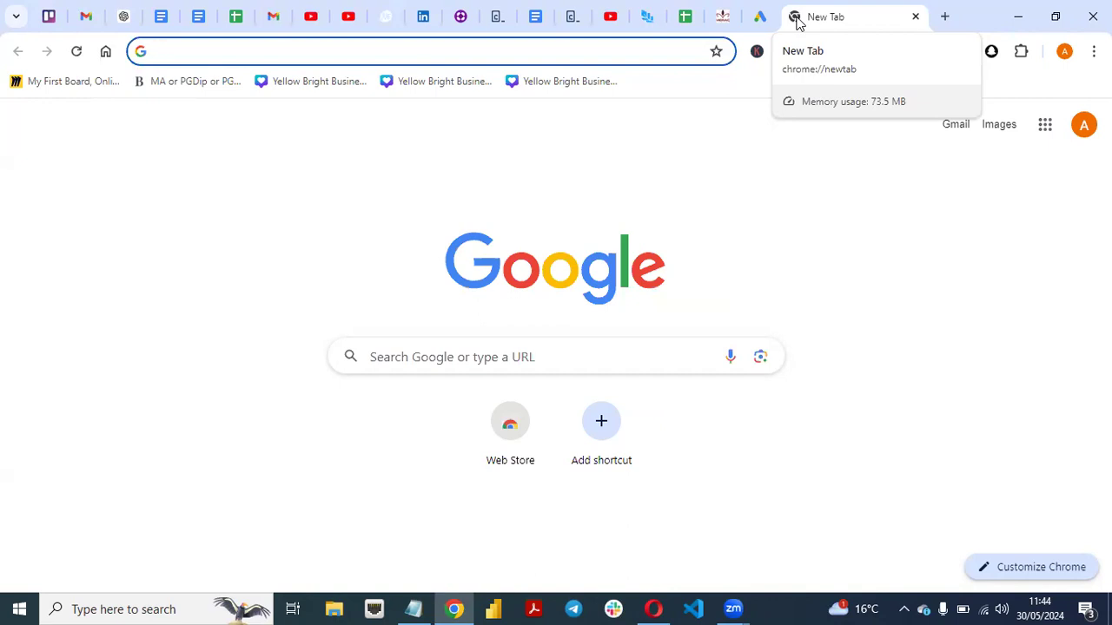
pyautogui.write('Goo')
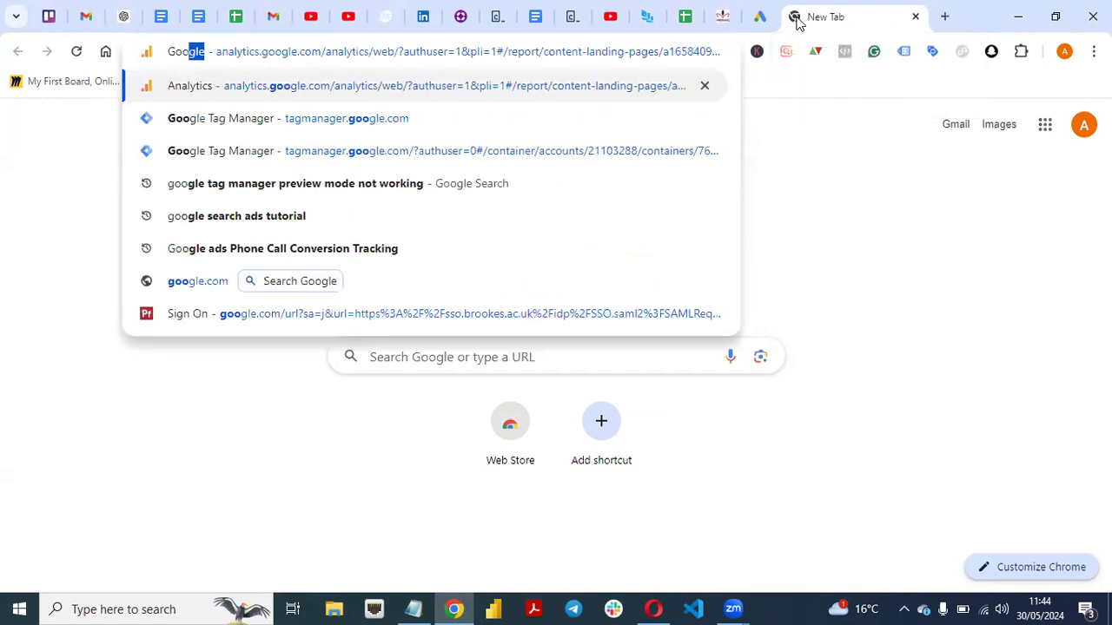
pyautogui.write('f')
pyautogui.press('BackSpace')
pyautogui.write('gle')
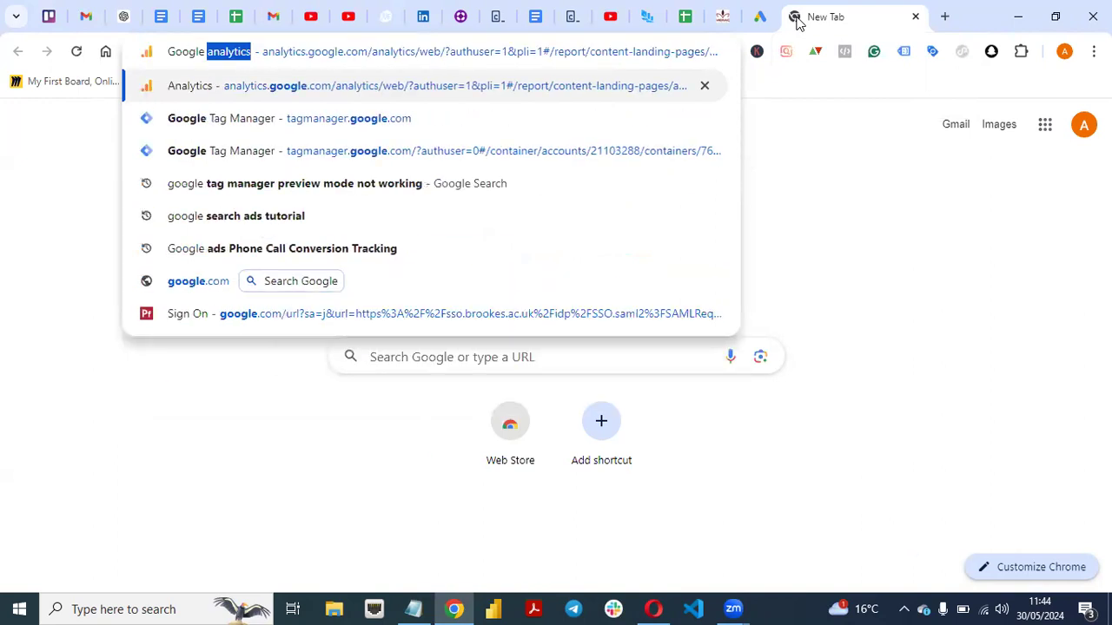
pyautogui.write(' disl')
pyautogui.press('BackSpace')
pyautogui.write('play ads')
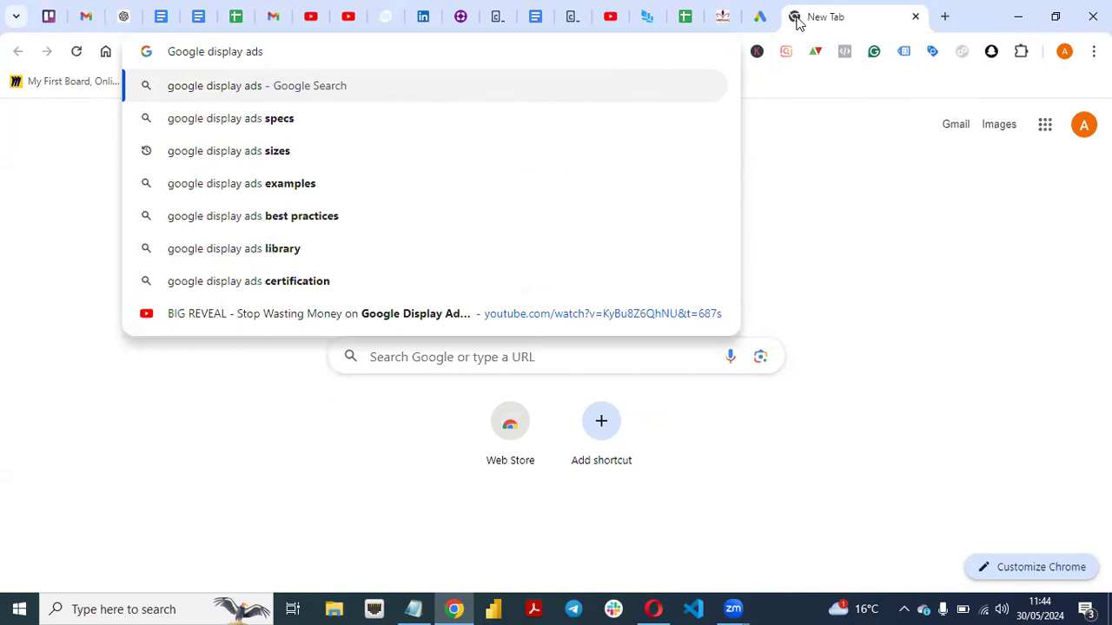
pyautogui.click(215, 97)
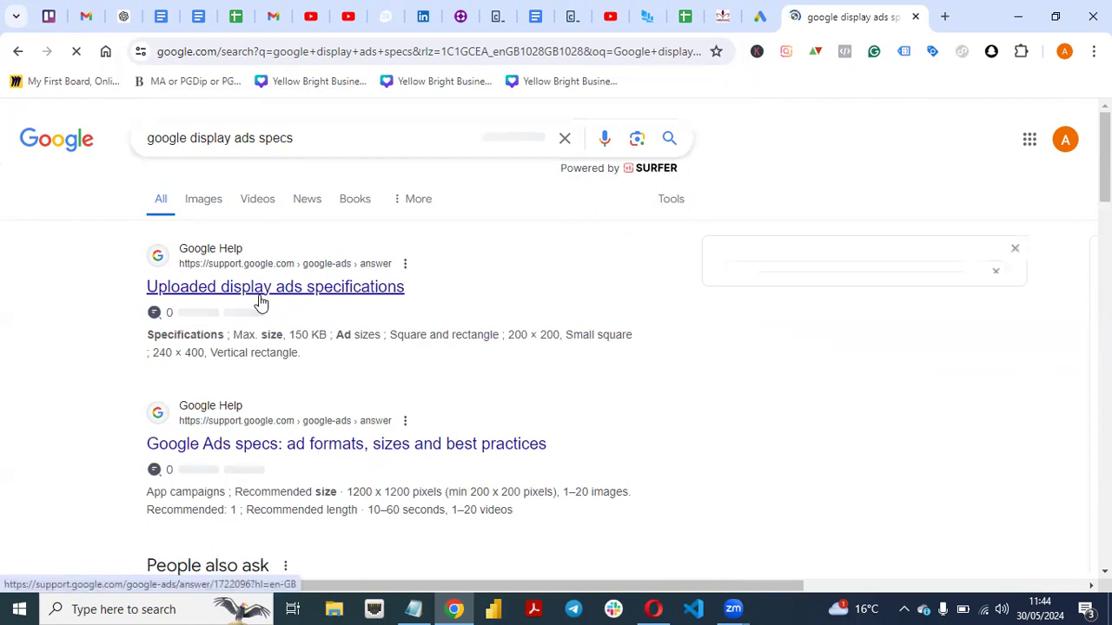
pyautogui.click(261, 299)
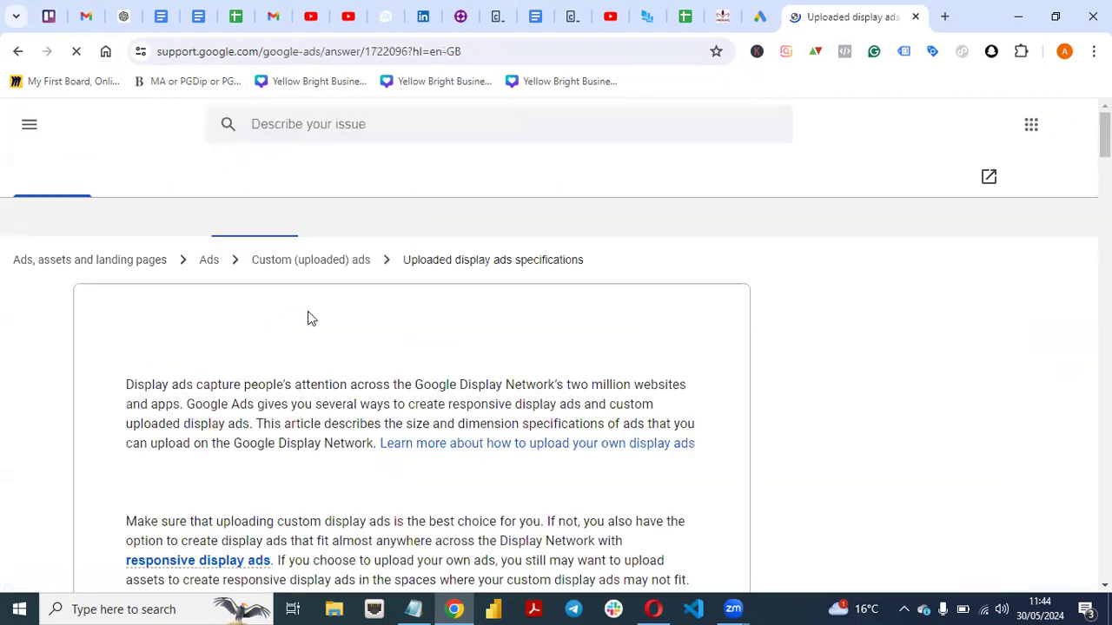
# Skim the "Uploaded display ads specifications" article, including its HTML5 requirements and the table of regionally available ad sizes.
pyautogui.scroll(-1, 498, 361)
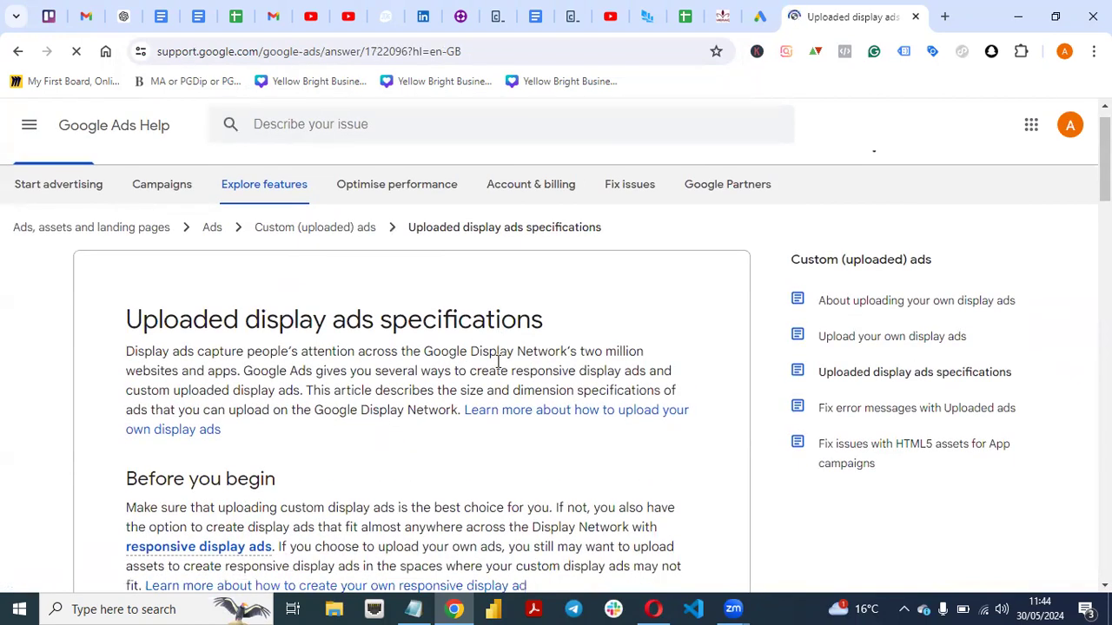
pyautogui.scroll(-15, 497, 361)
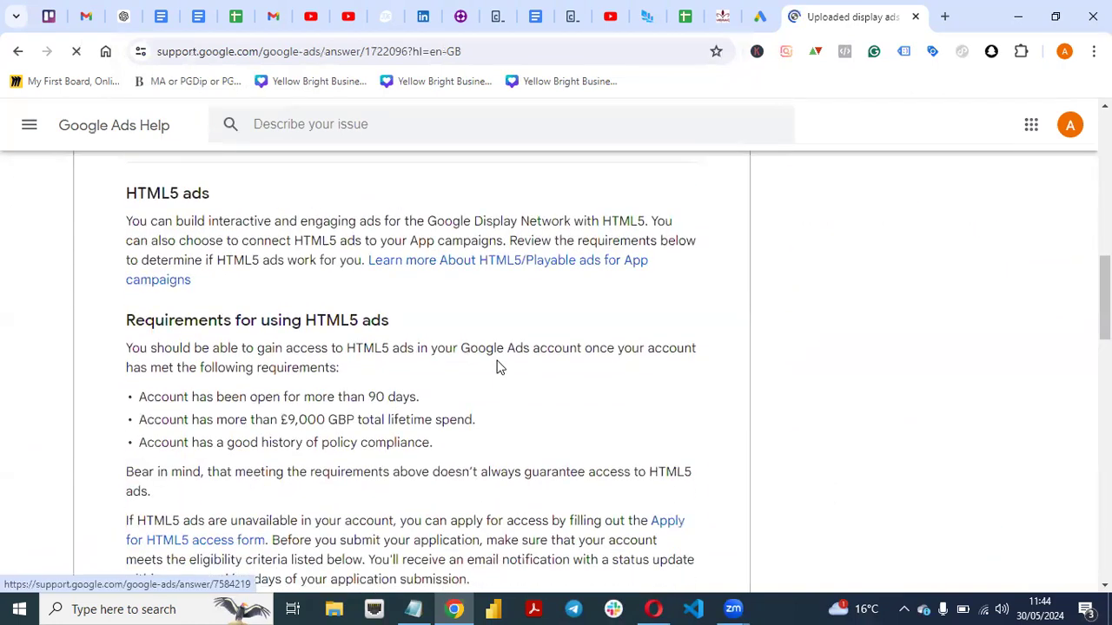
pyautogui.scroll(-8, 499, 368)
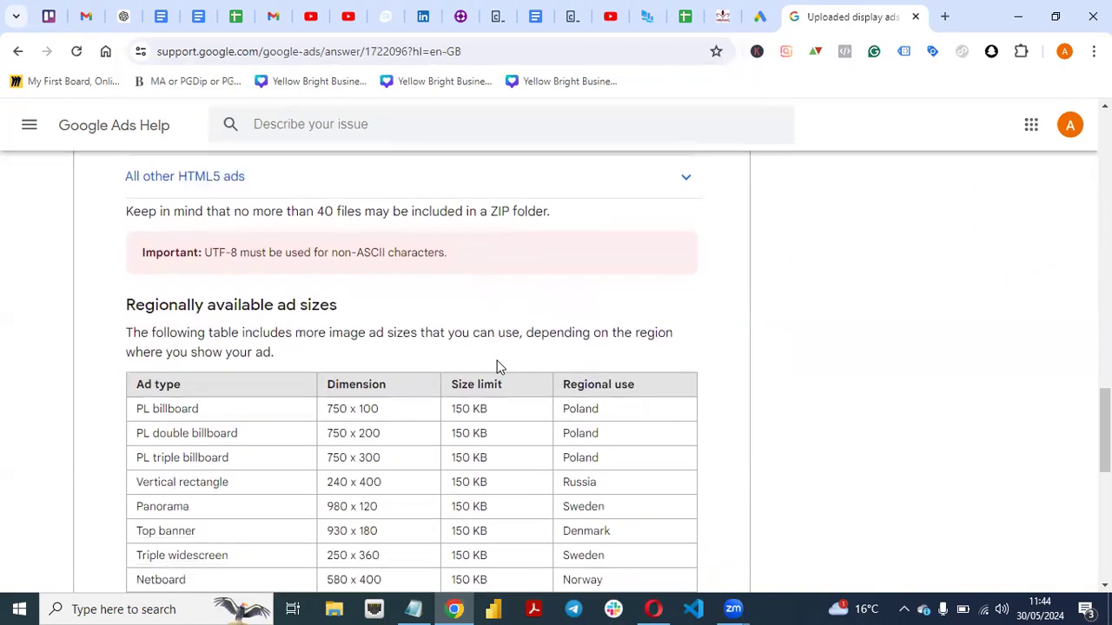
pyautogui.scroll(-2, 499, 368)
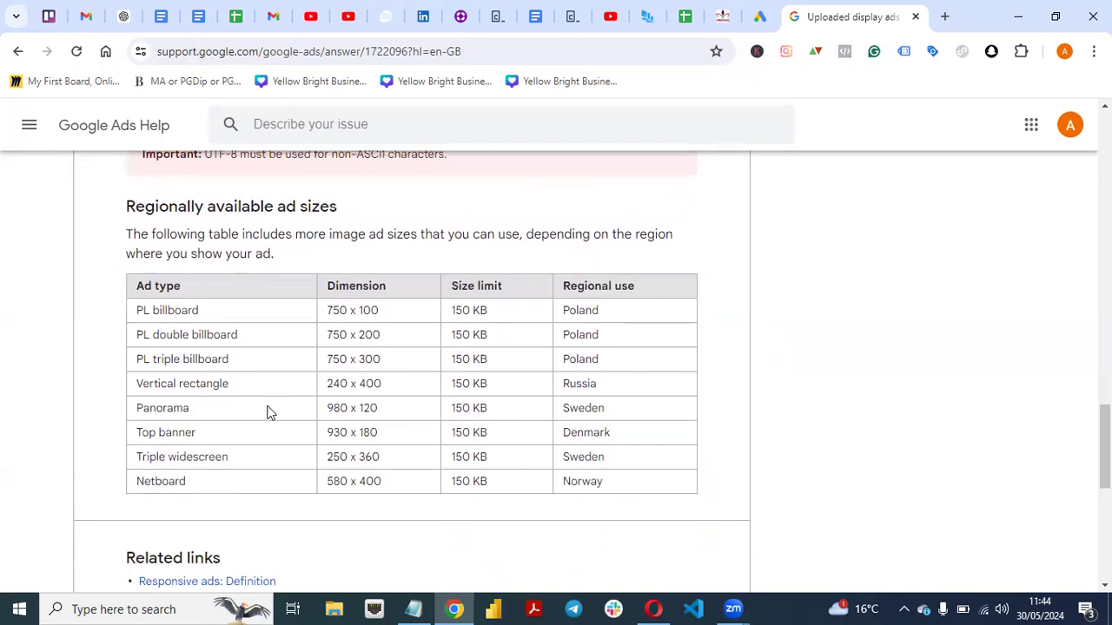
pyautogui.scroll(10, 374, 455)
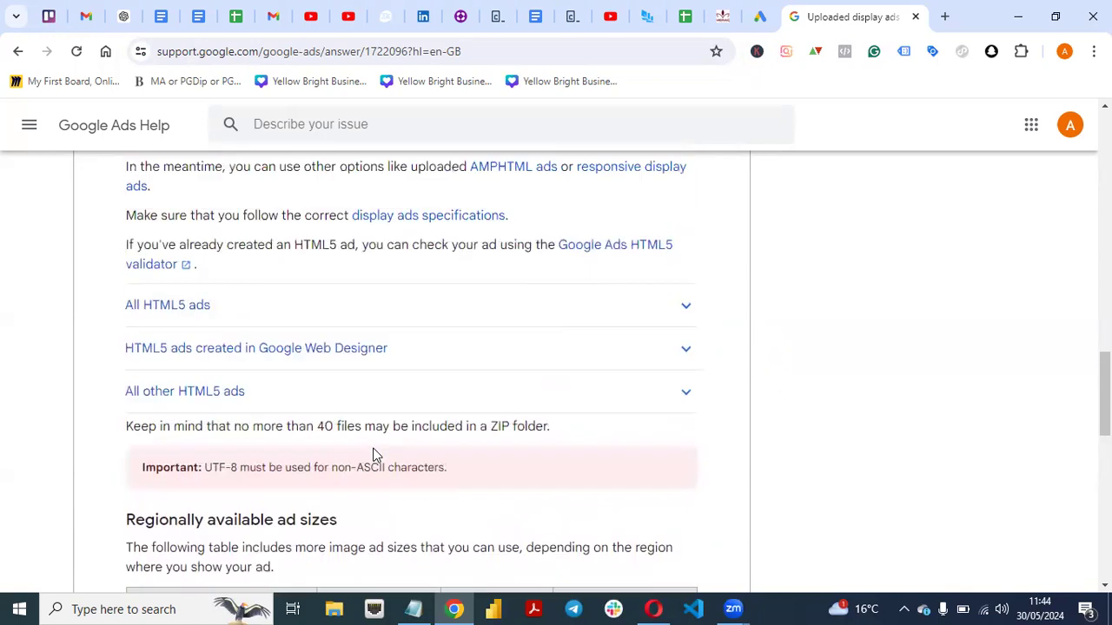
pyautogui.scroll(4, 373, 455)
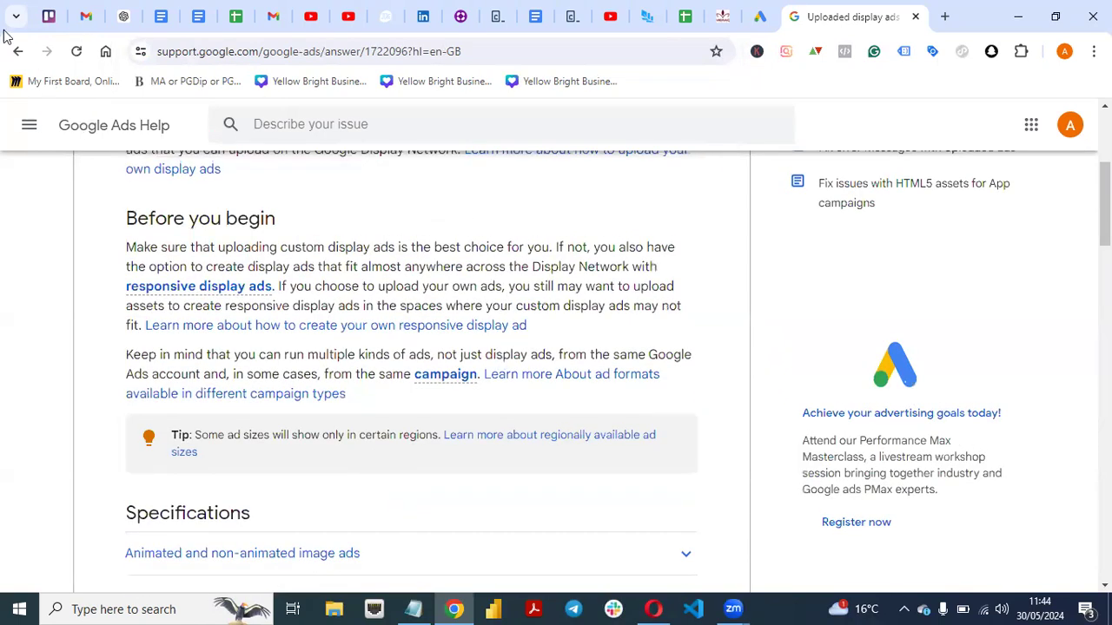
# Return to the Google search results, look them over, and open "Google Ads specs: ad formats, sizes and best practices".
pyautogui.click(12, 53)
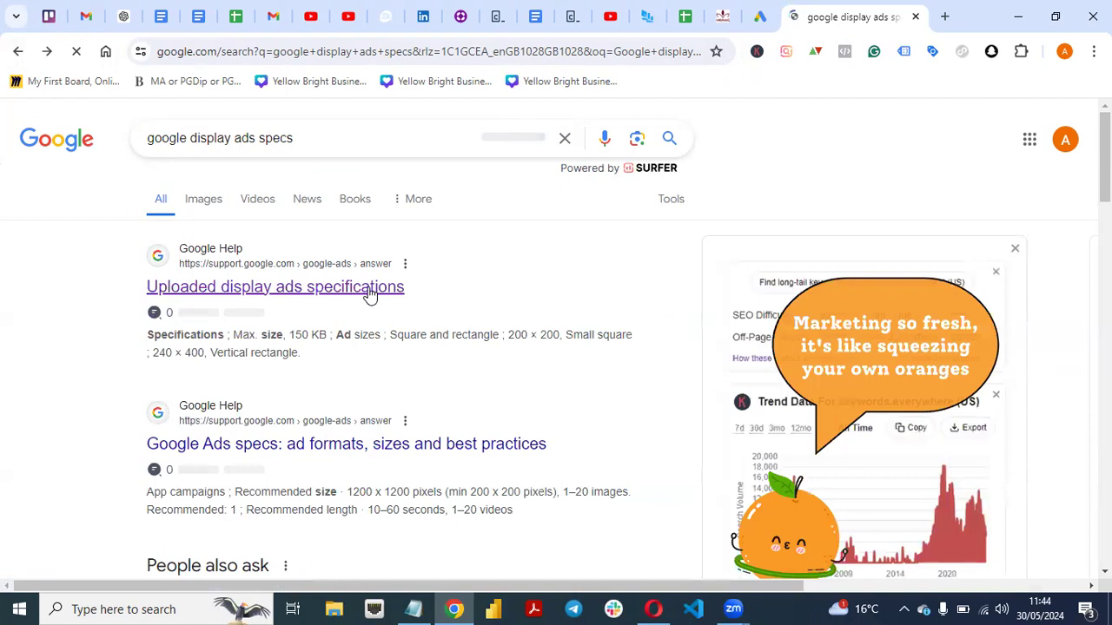
pyautogui.scroll(-3, 243, 469)
pyautogui.scroll(-4, 556, 347)
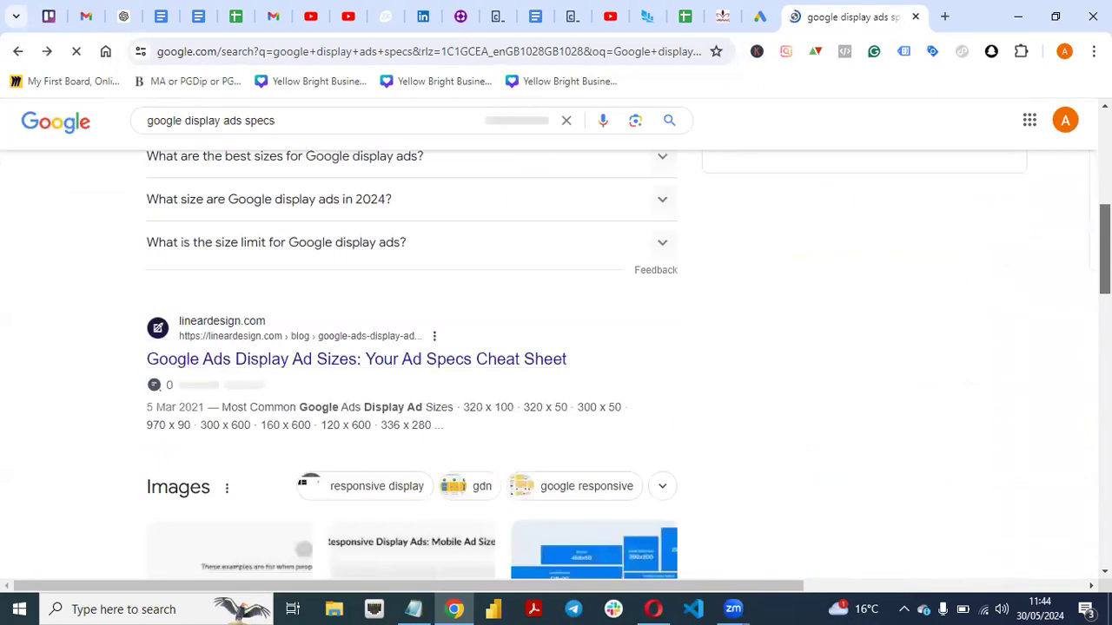
pyautogui.scroll(-2, 556, 347)
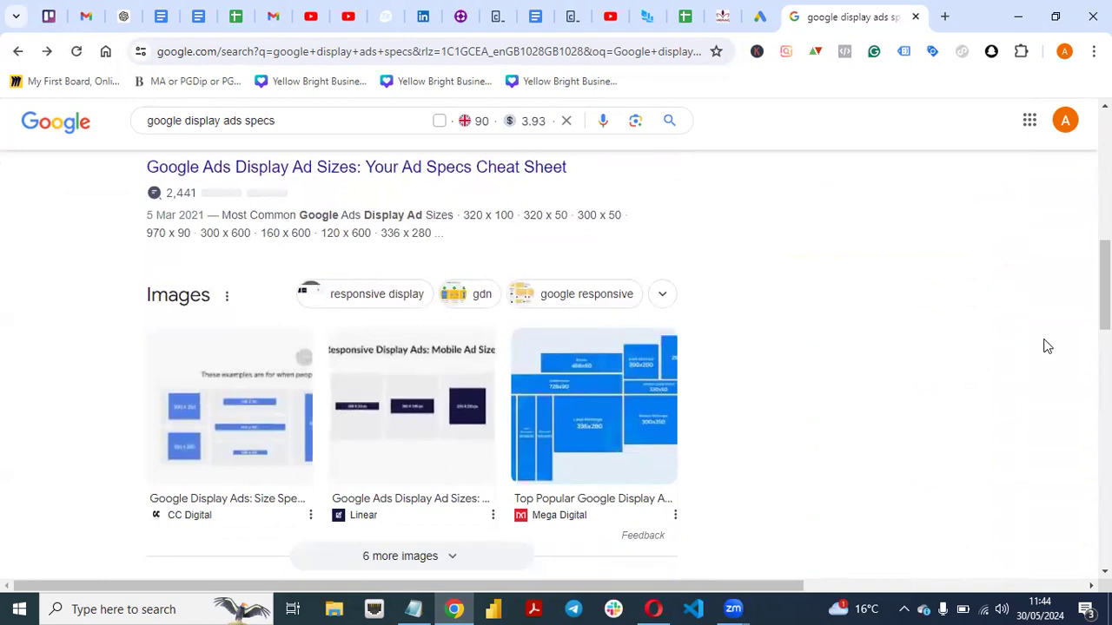
pyautogui.scroll(2, 1048, 347)
pyautogui.scroll(5, 1048, 346)
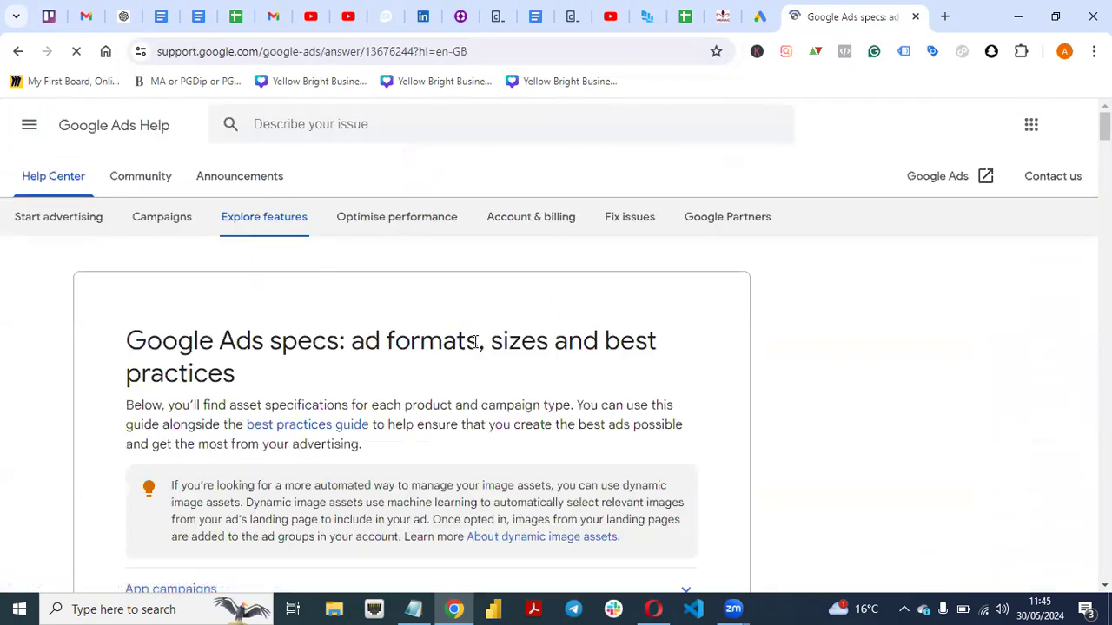
# Look over the campaign types in the Google Ads specs article and expand the Display campaigns section.
pyautogui.scroll(-1, 495, 353)
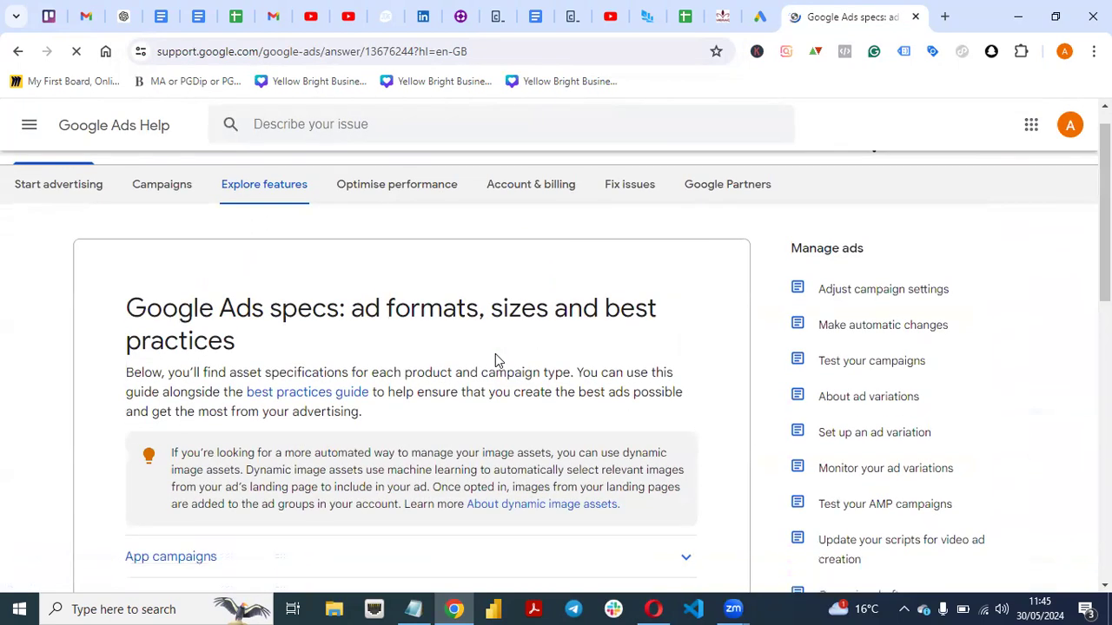
pyautogui.scroll(-5, 495, 353)
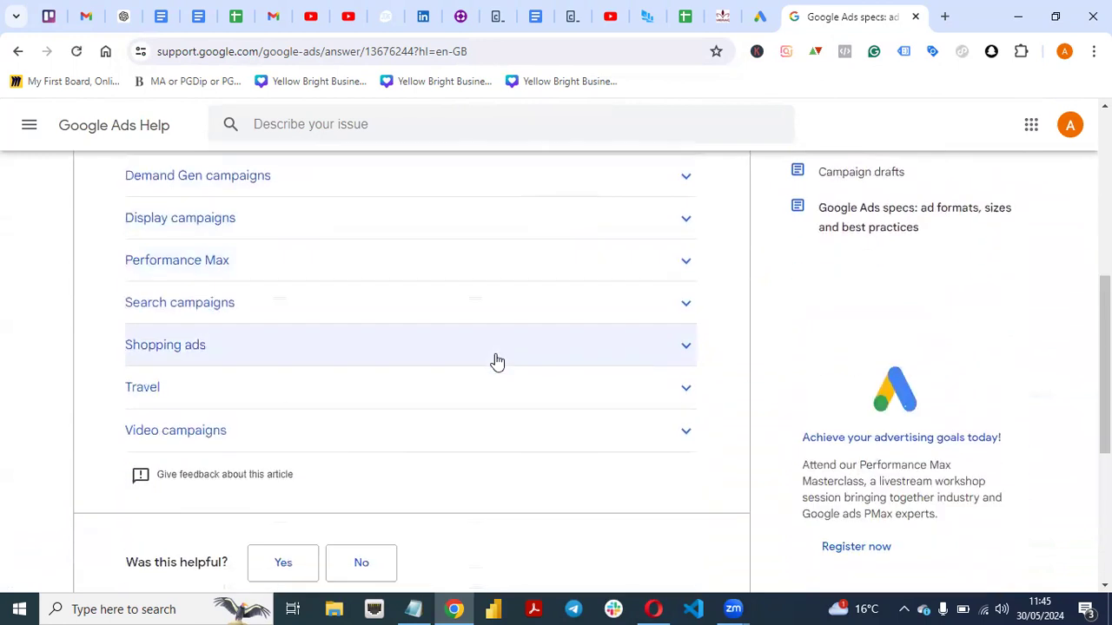
pyautogui.scroll(1, 495, 360)
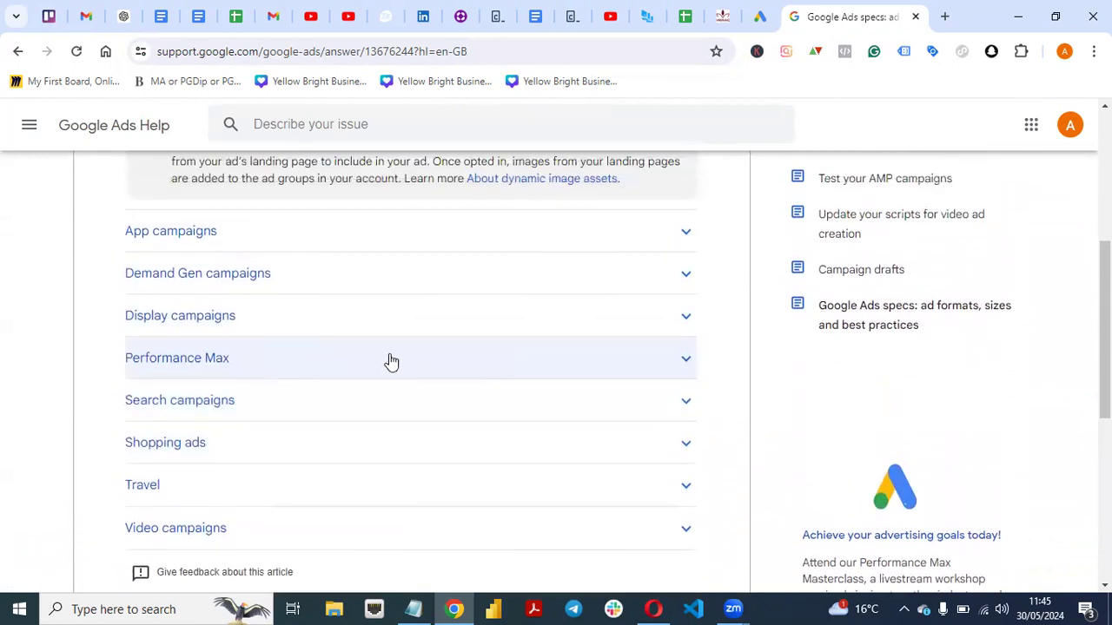
pyautogui.click(682, 319)
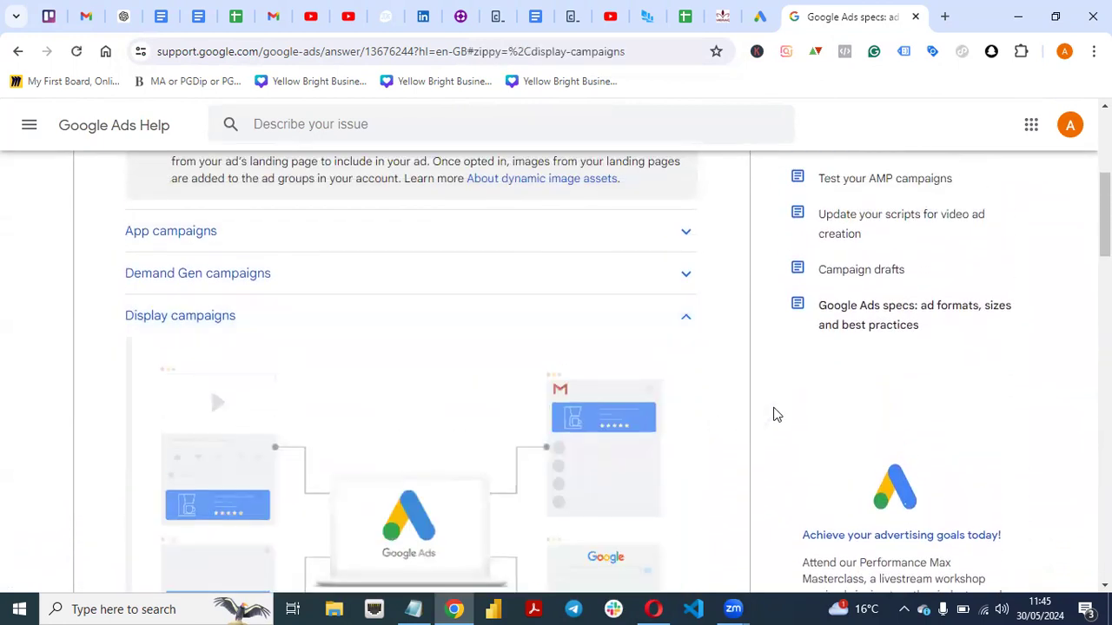
# Examine the responsive display ads requirements for text, images and videos, comparing maximum lengths, recommended sizes and quantities.
pyautogui.scroll(-6, 211, 387)
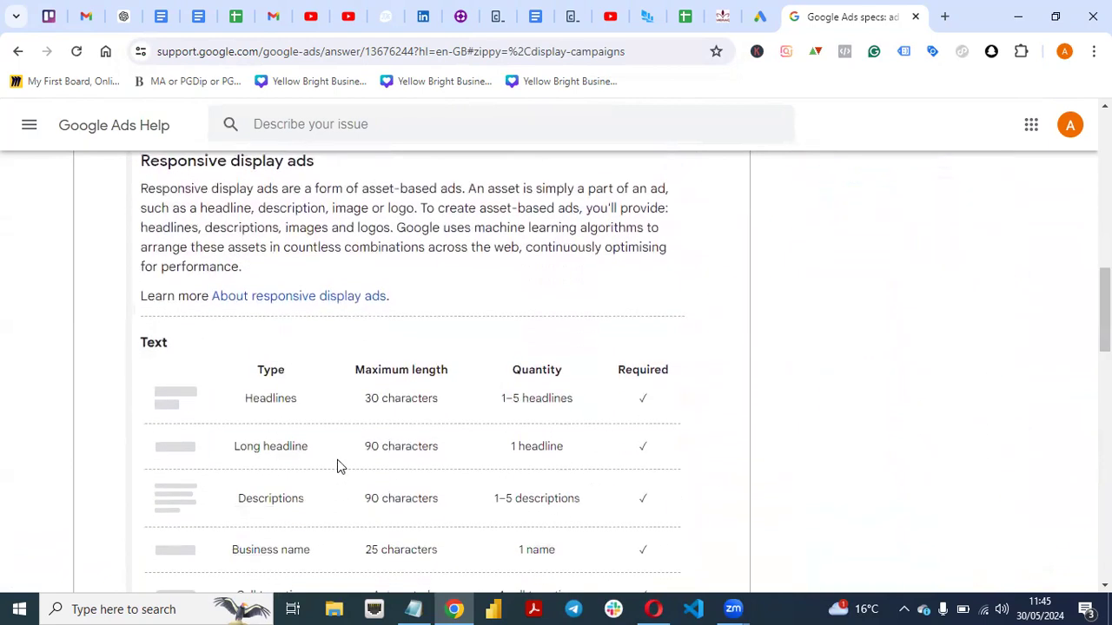
pyautogui.scroll(-3, 872, 331)
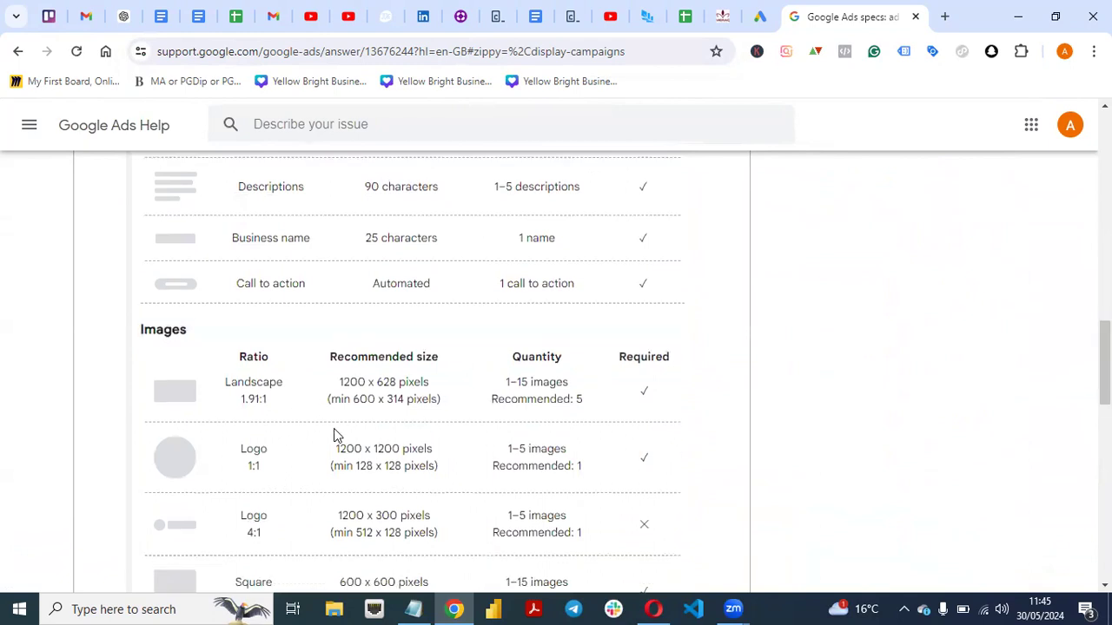
pyautogui.scroll(1, 337, 434)
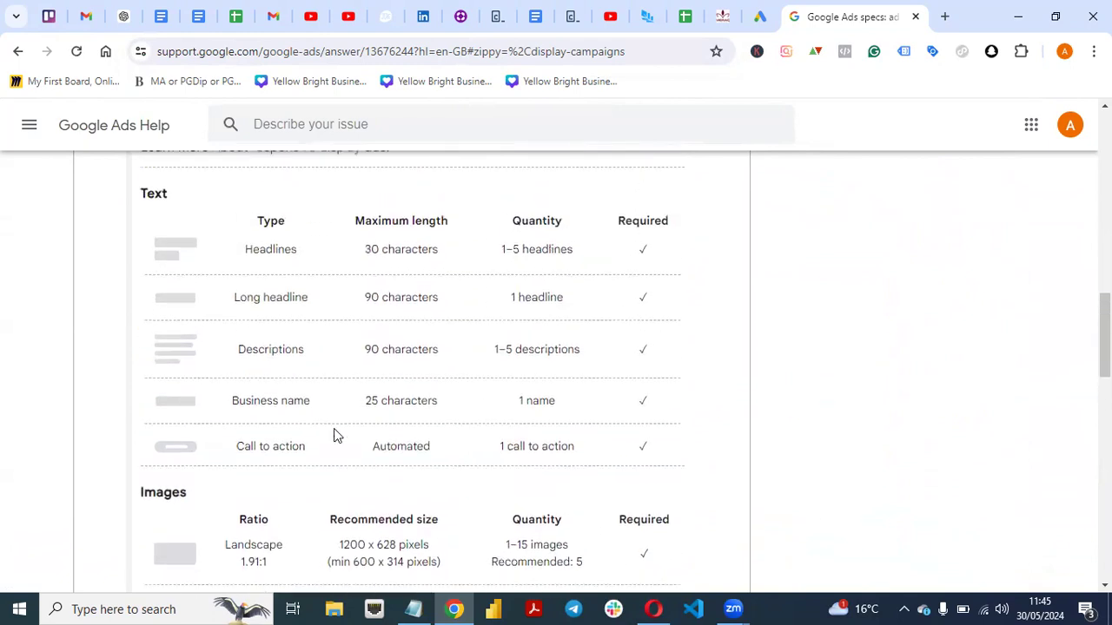
pyautogui.scroll(-2, 337, 435)
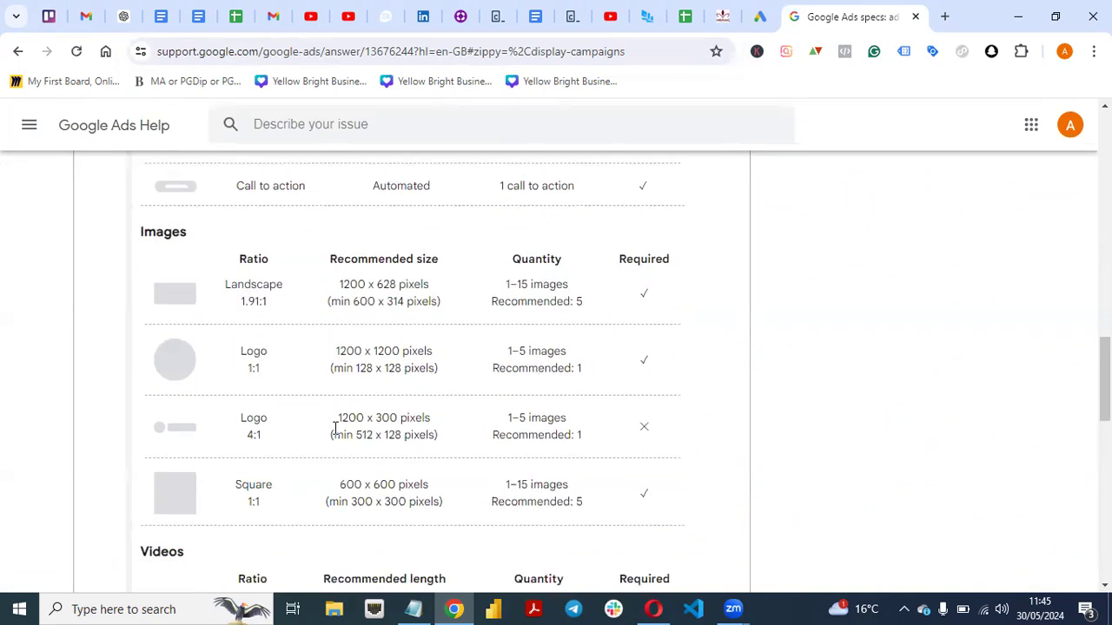
pyautogui.scroll(1, 335, 428)
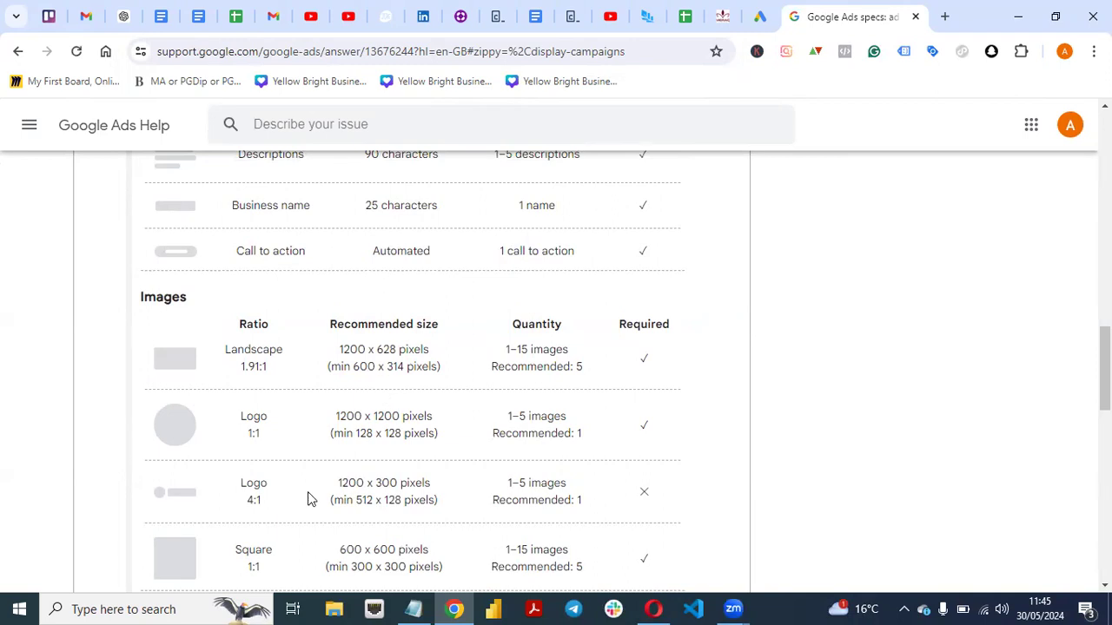
pyautogui.scroll(-1, 313, 499)
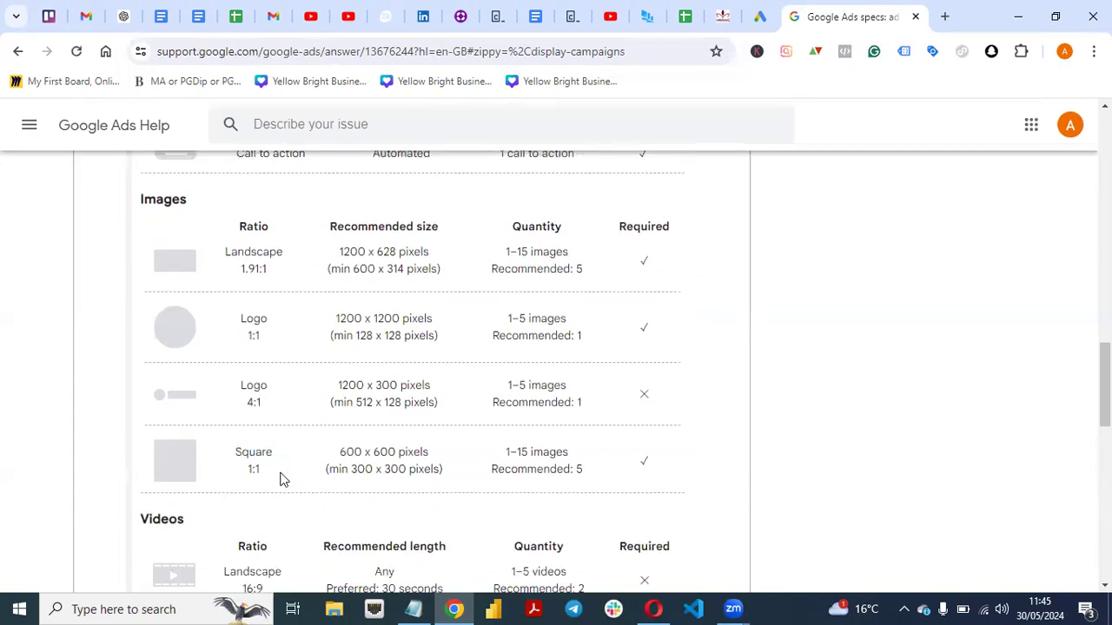
pyautogui.scroll(-4, 334, 450)
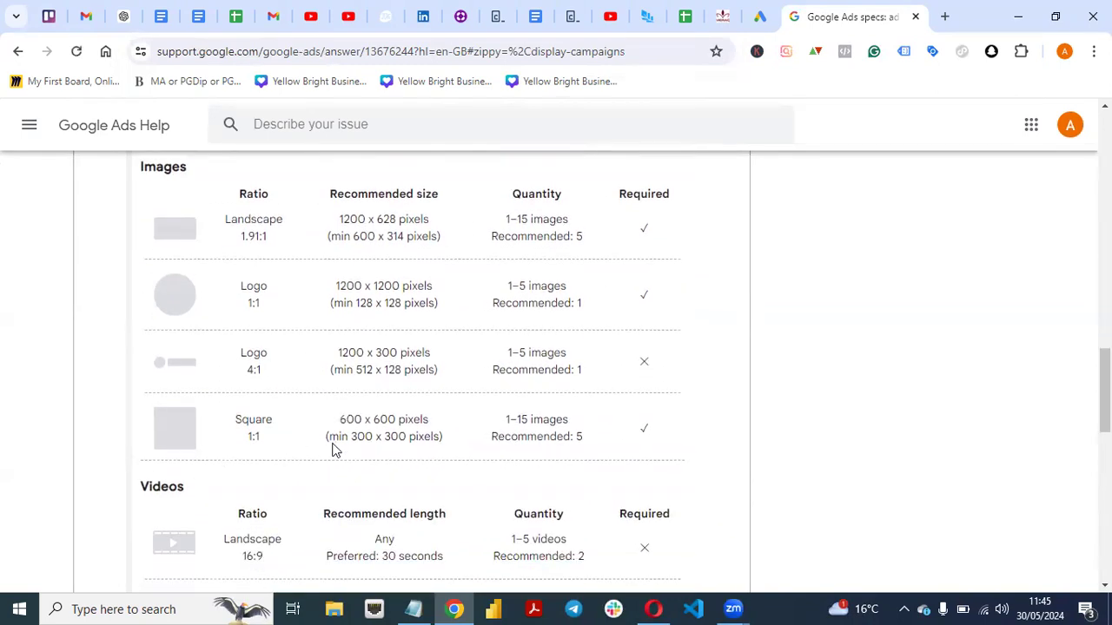
pyautogui.scroll(-1, 334, 450)
pyautogui.scroll(6, 335, 450)
pyautogui.scroll(3, 334, 450)
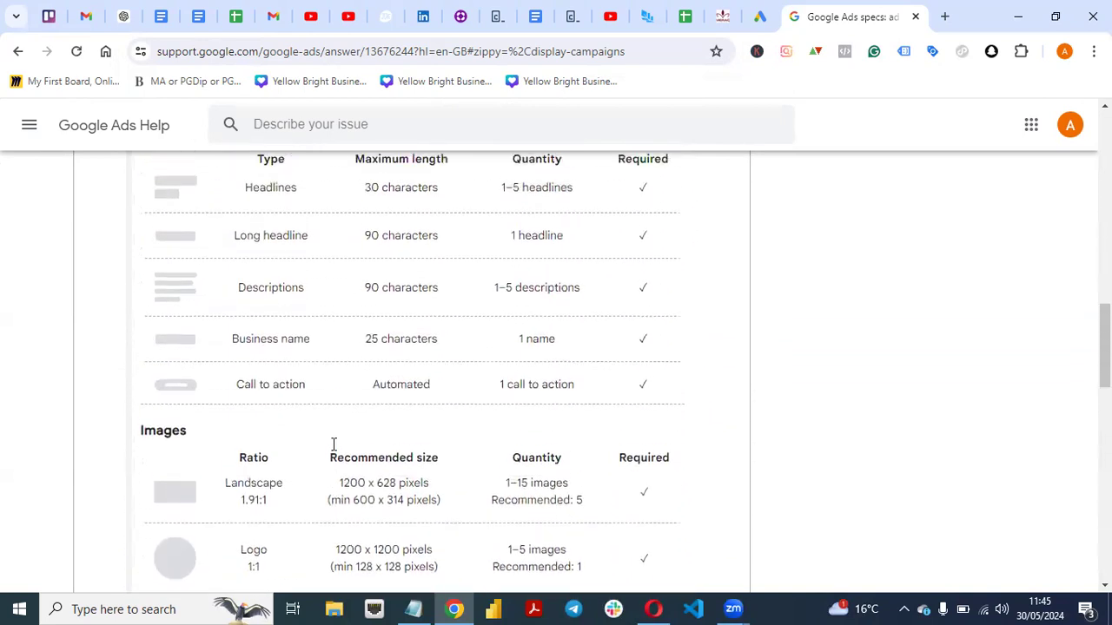
pyautogui.scroll(-1, 335, 450)
pyautogui.scroll(-2, 334, 450)
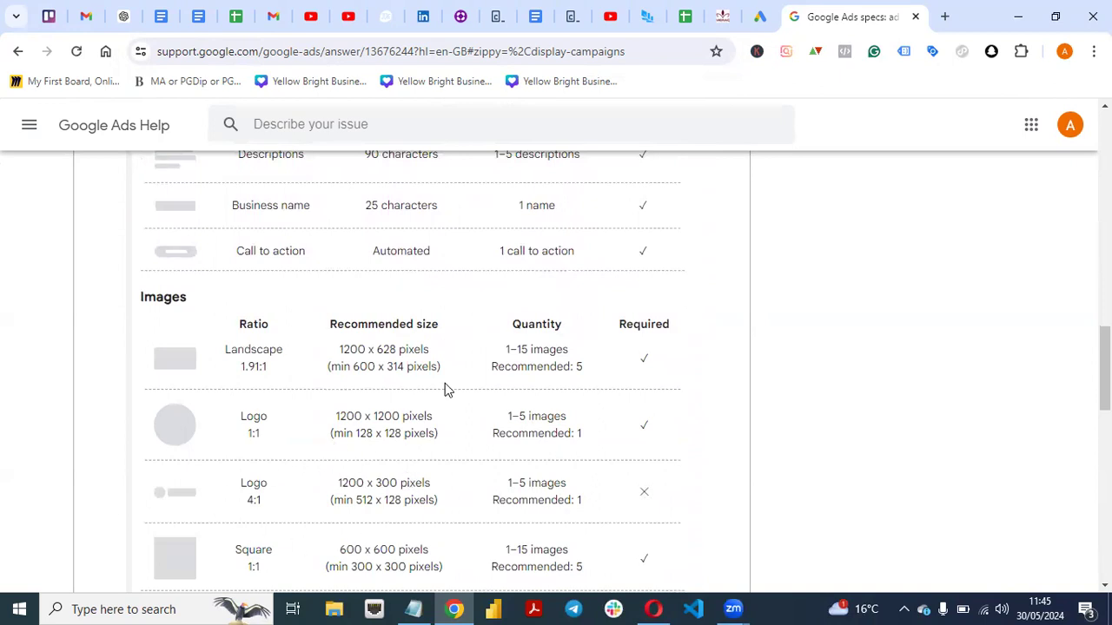
# Return to the "google display ads specs" results and preview the CC Digital image of display ad sizes.
pyautogui.click(15, 54)
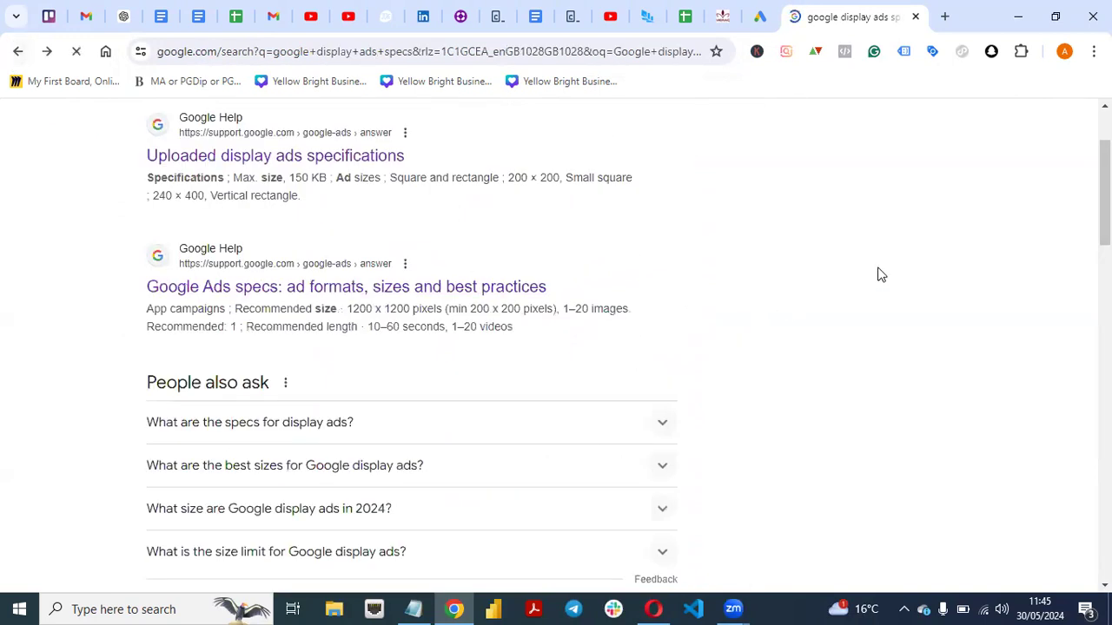
pyautogui.scroll(-2, 1105, 217)
pyautogui.scroll(-4, 556, 347)
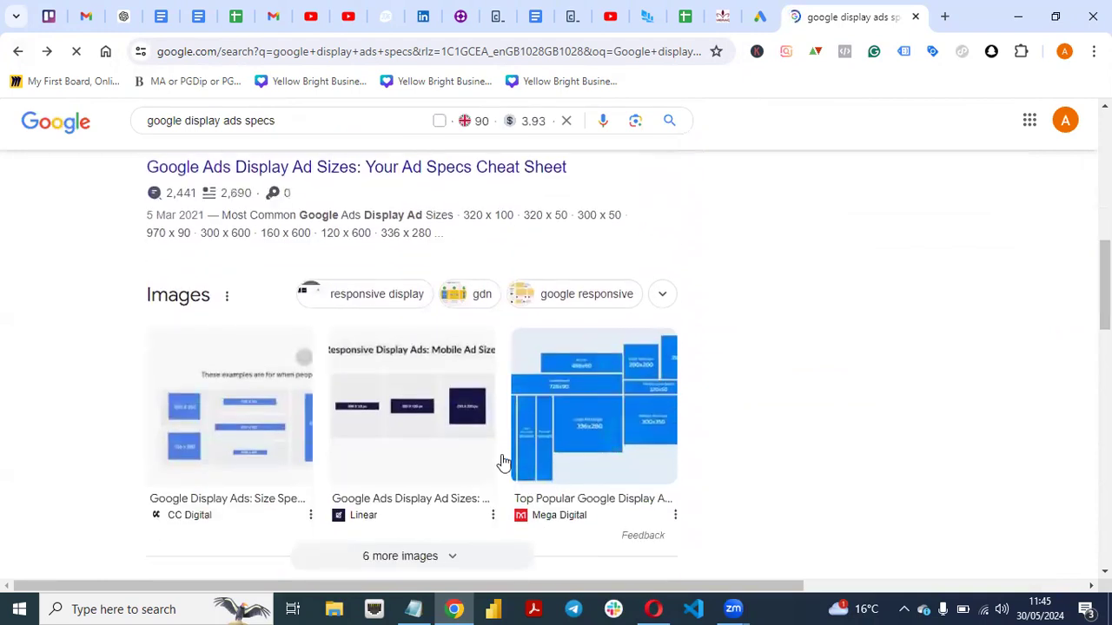
pyautogui.click(241, 443)
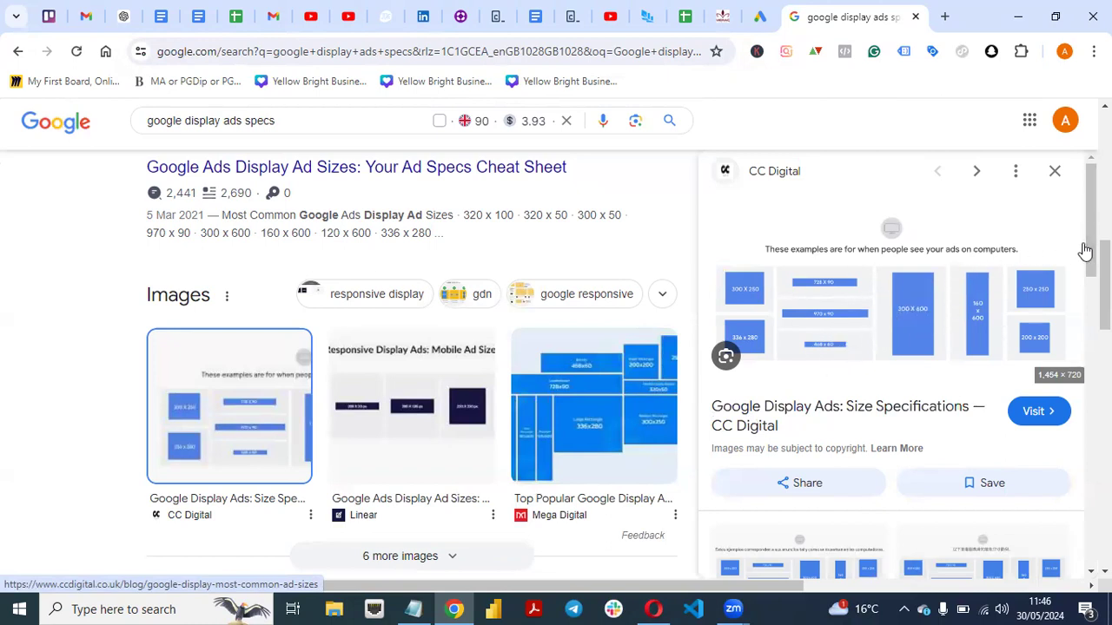
# Look through the related images and further results, and open "The Top Performing Google Display Ad Sizes in 2024" from Growth Minded Marketing.
pyautogui.scroll(-2, 1103, 286)
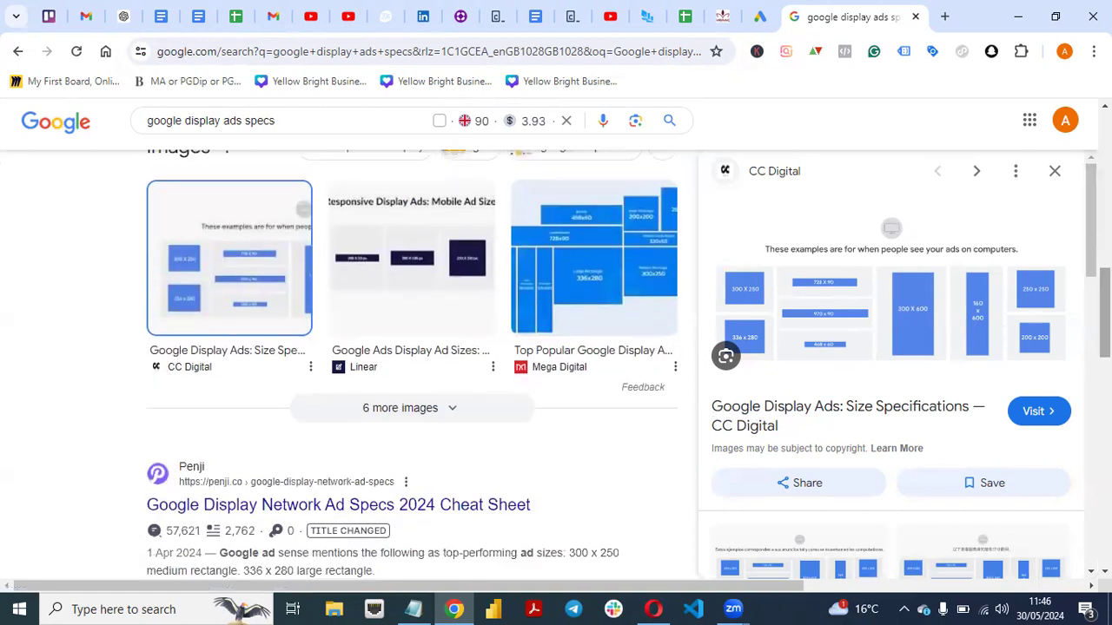
pyautogui.scroll(-2, 1091, 226)
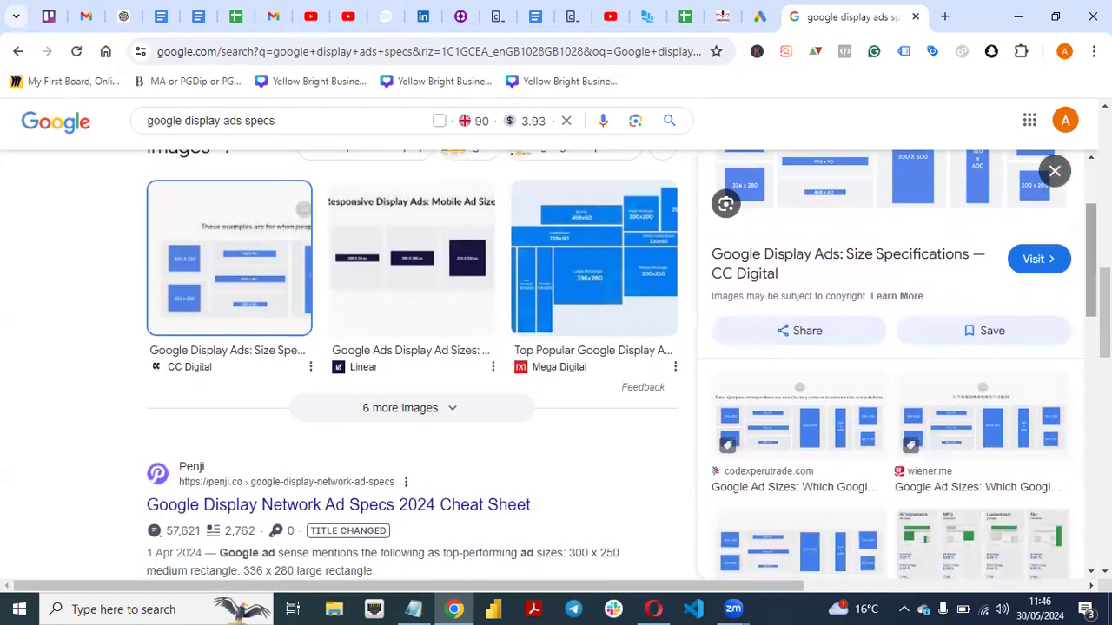
pyautogui.scroll(-2, 411, 356)
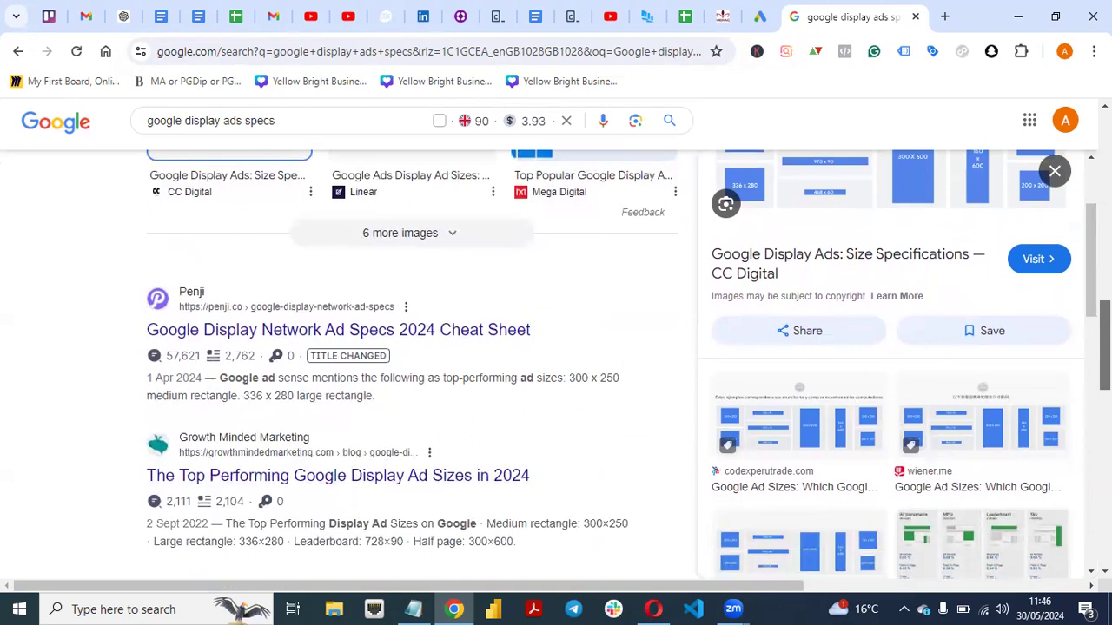
pyautogui.scroll(2, 213, 502)
pyautogui.scroll(-3, 213, 502)
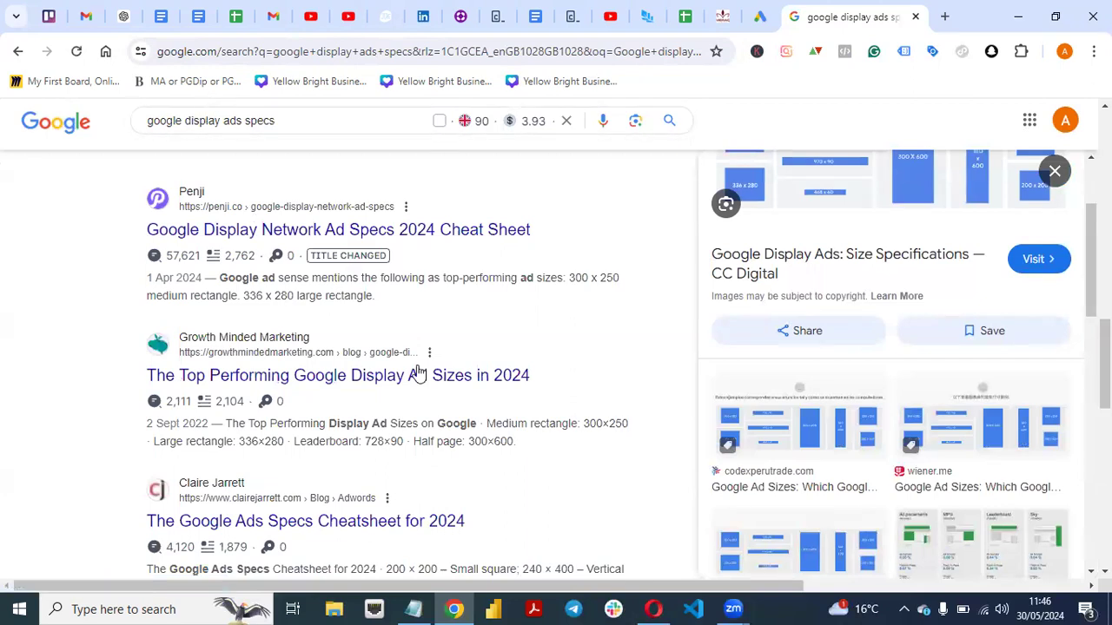
pyautogui.click(298, 374)
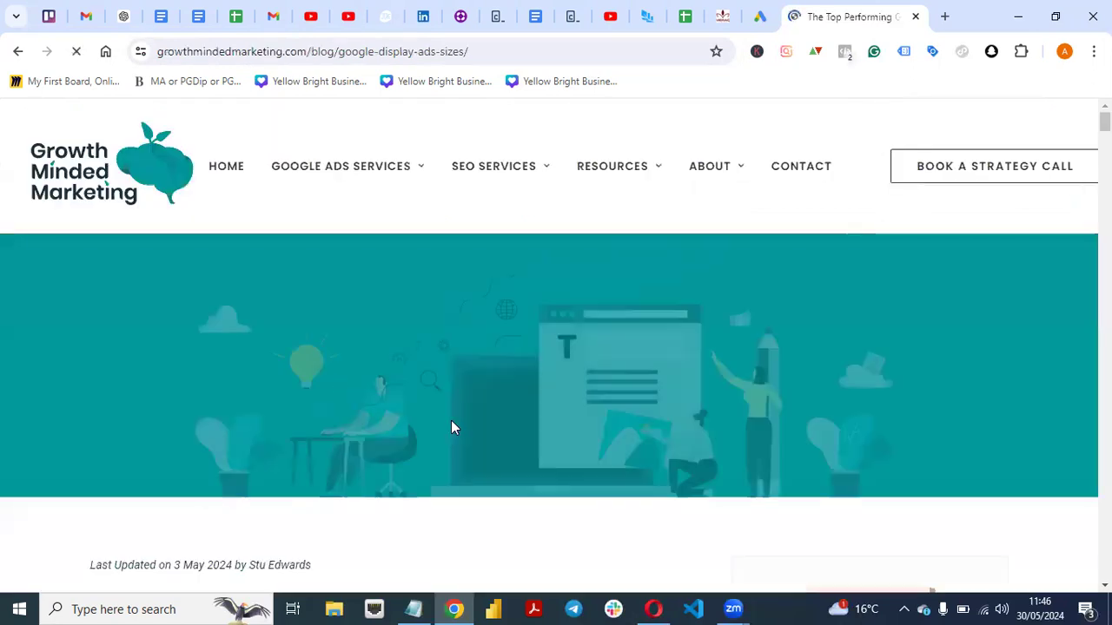
# Read through the Growth Minded Marketing article as far as its graphic of the best performing Google display ad sizes.
pyautogui.scroll(-5, 451, 427)
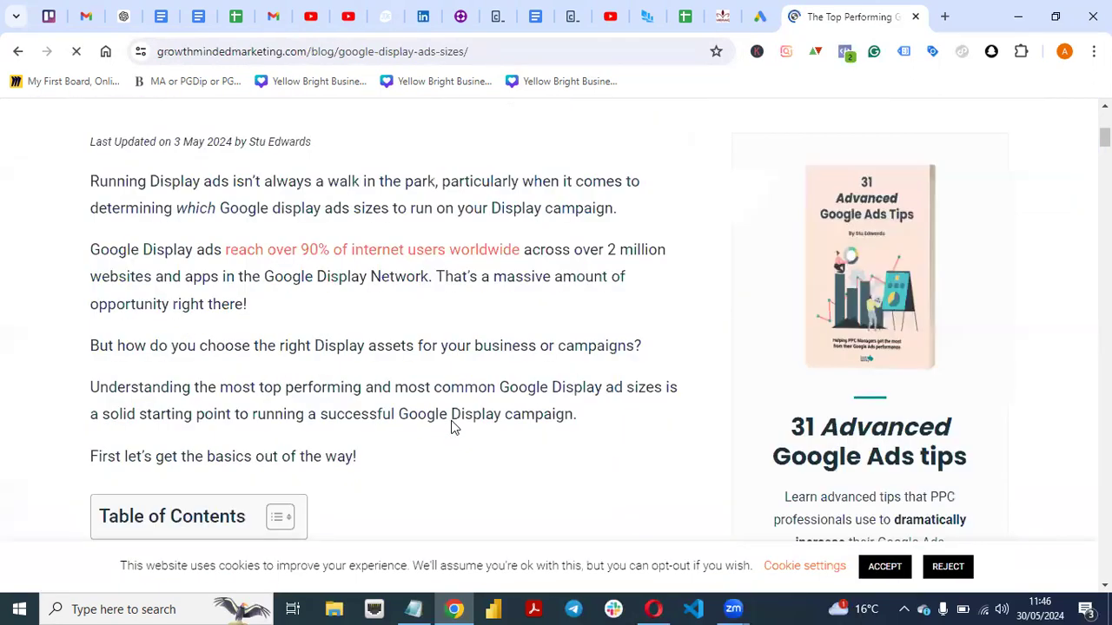
pyautogui.scroll(-6, 450, 426)
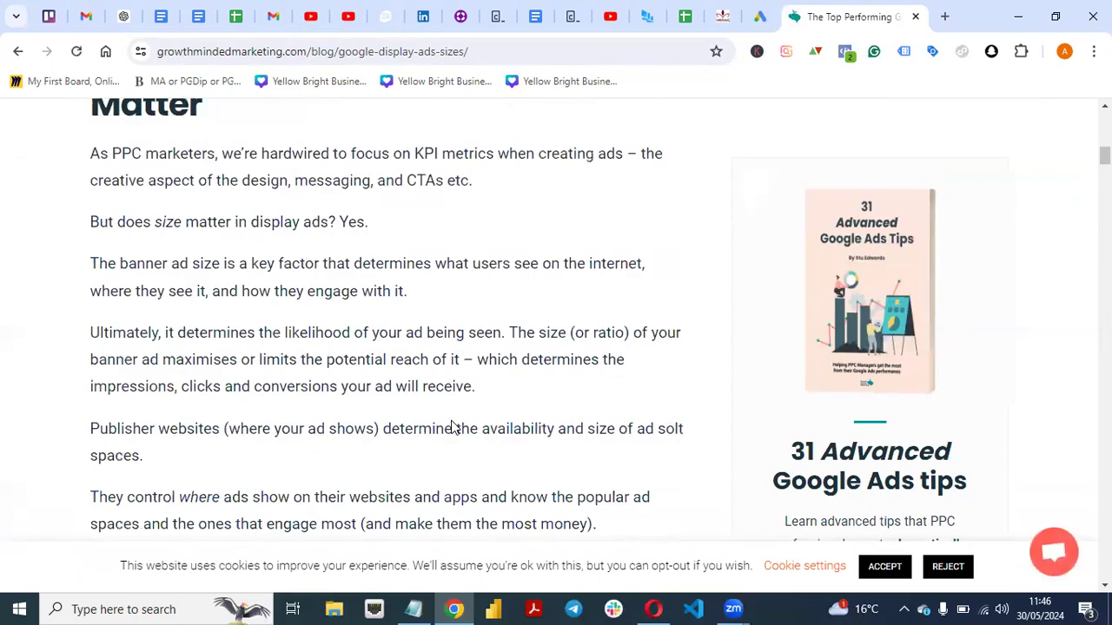
pyautogui.scroll(-5, 451, 427)
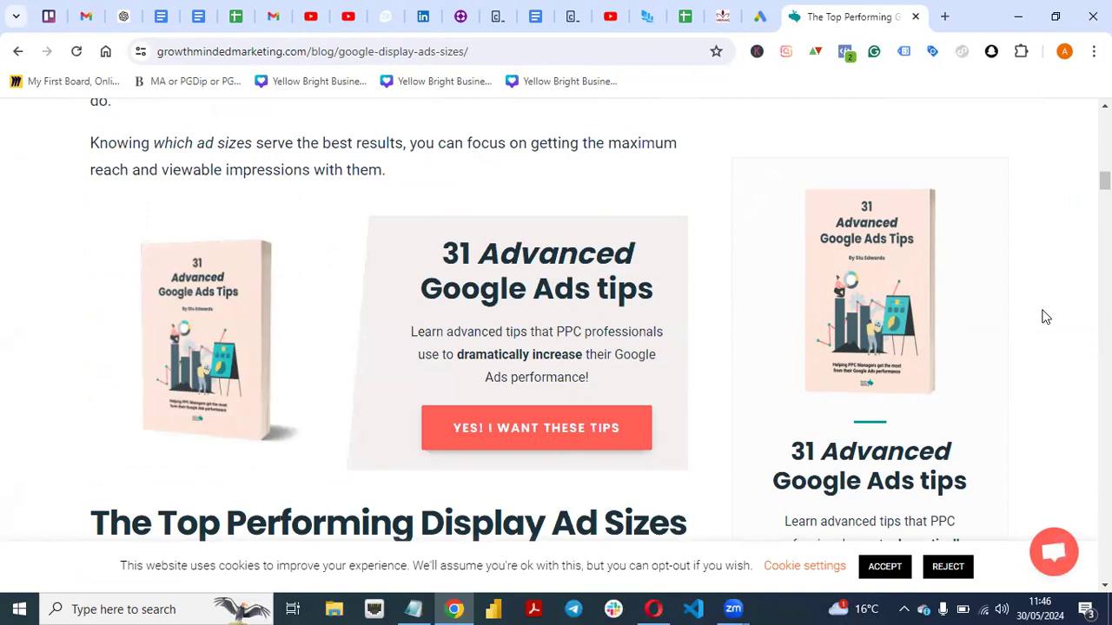
pyautogui.scroll(-6, 1046, 317)
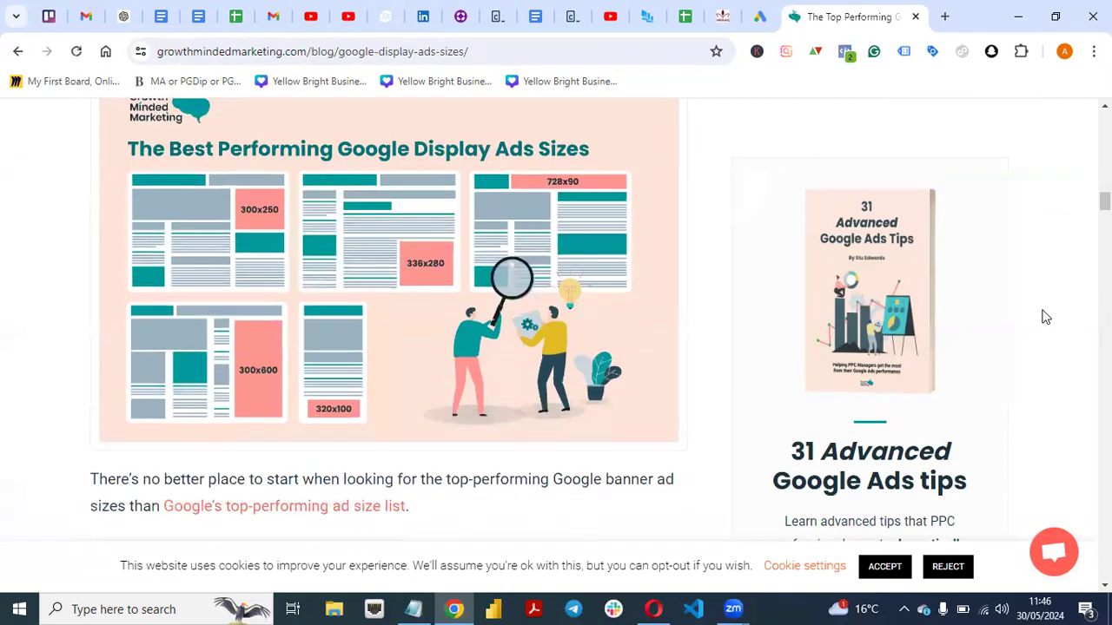
# Leave the ad sizes article for Google Ads, dismiss the "None of your ads are running" alert and start a new campaign.
pyautogui.scroll(1, 1046, 317)
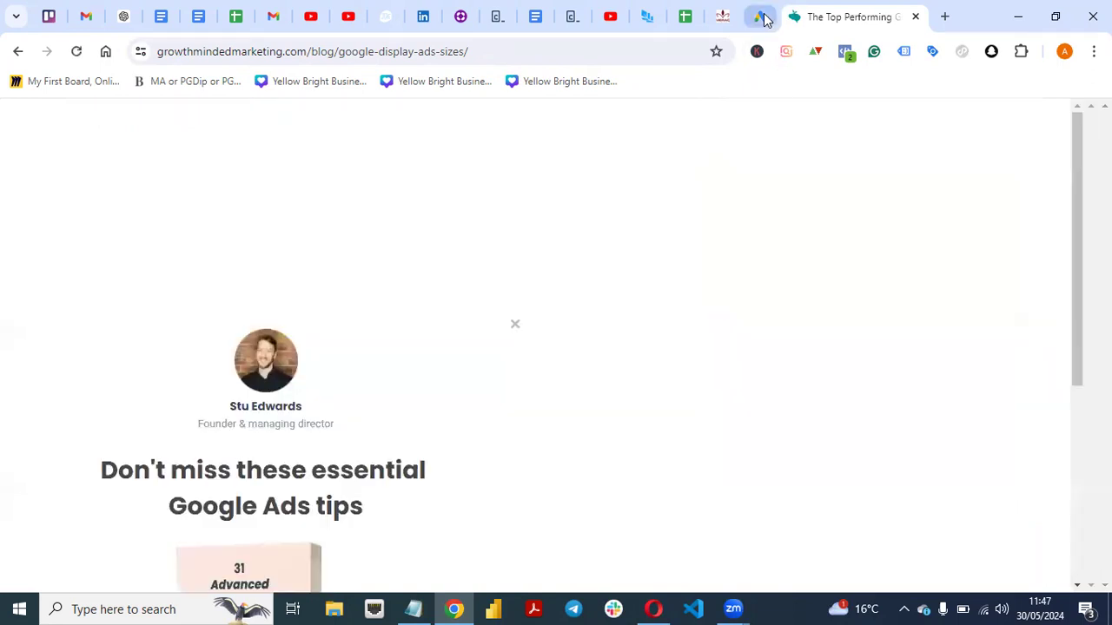
pyautogui.click(762, 17)
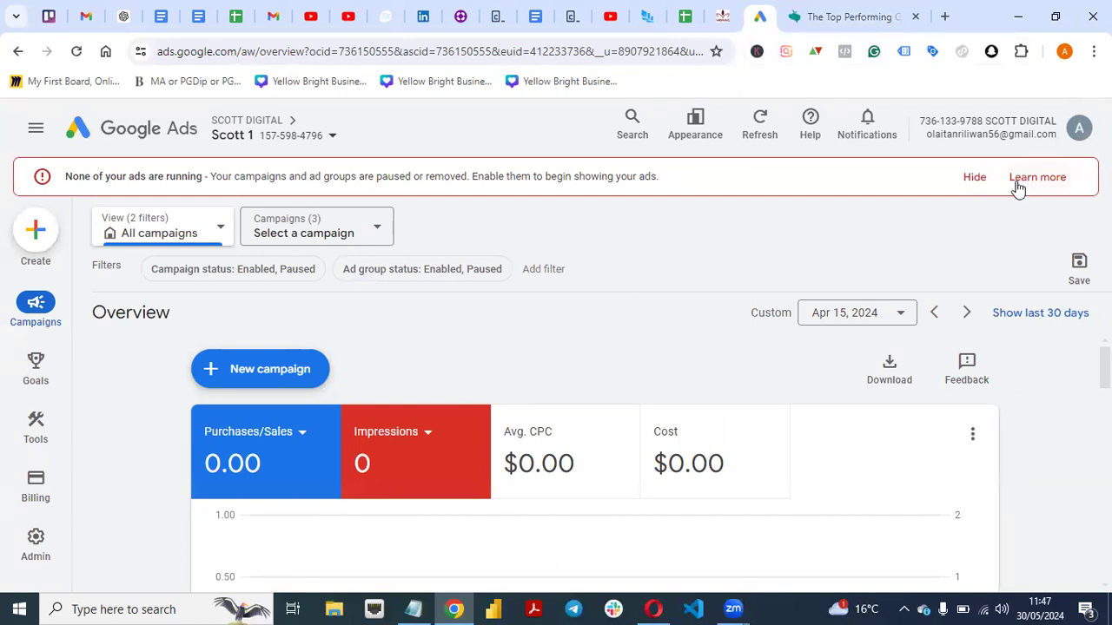
pyautogui.click(975, 179)
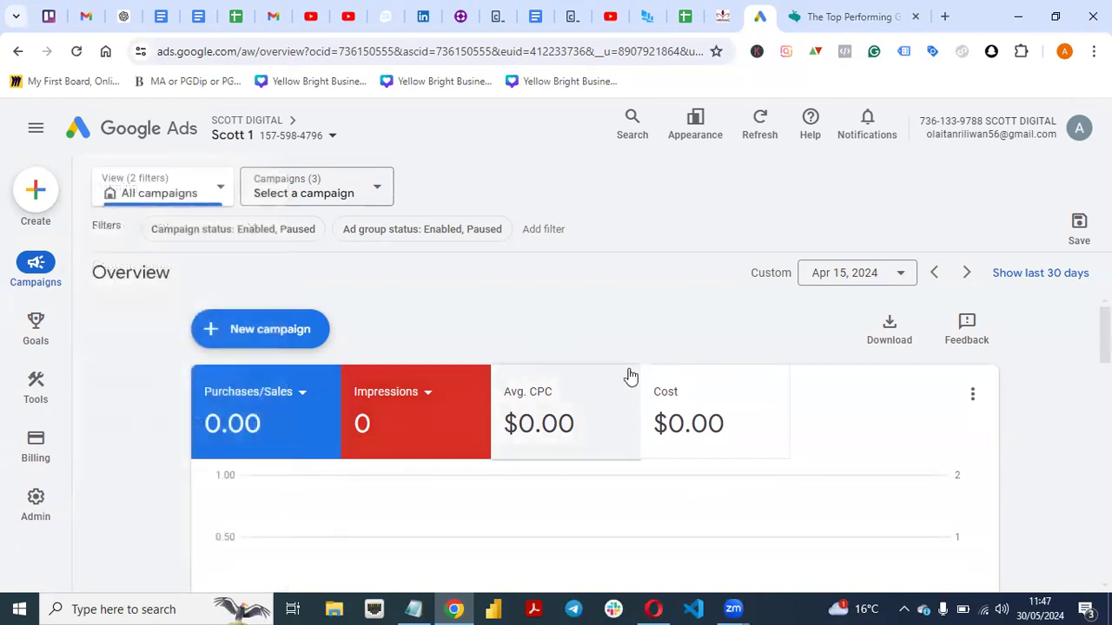
pyautogui.click(257, 328)
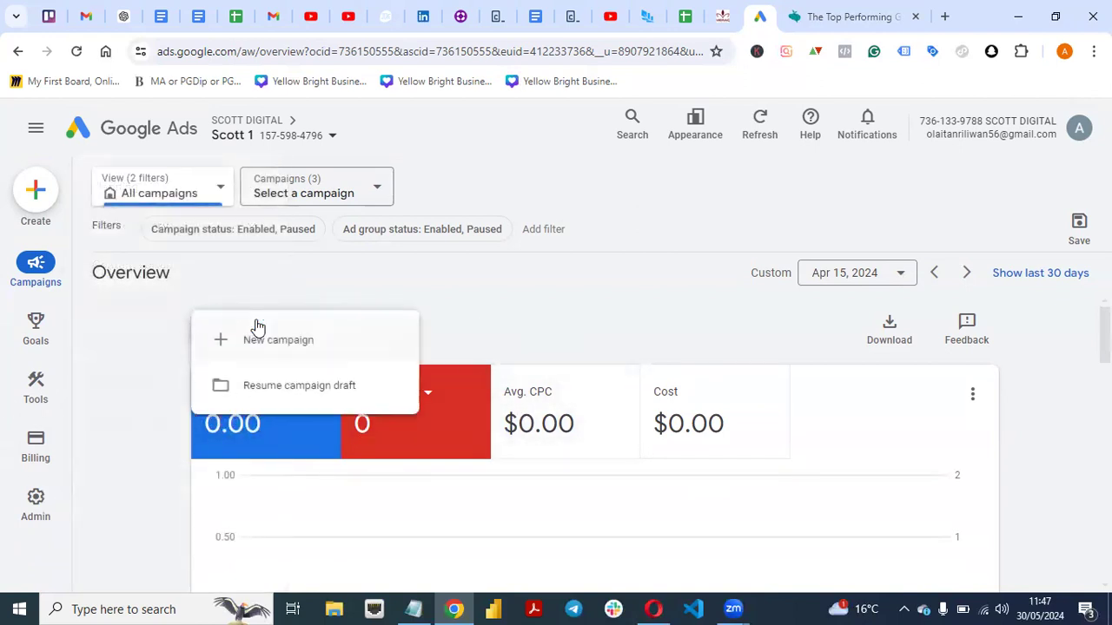
pyautogui.click(264, 348)
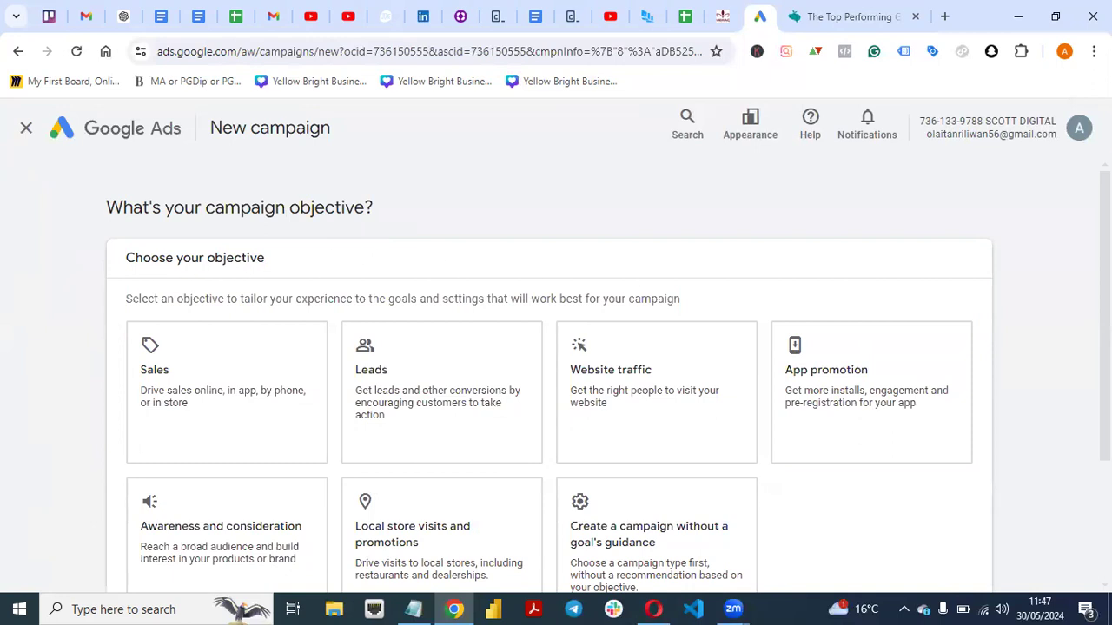
# Choose to create the campaign without a goal's guidance and select Display as the campaign type.
pyautogui.scroll(-2, 555, 348)
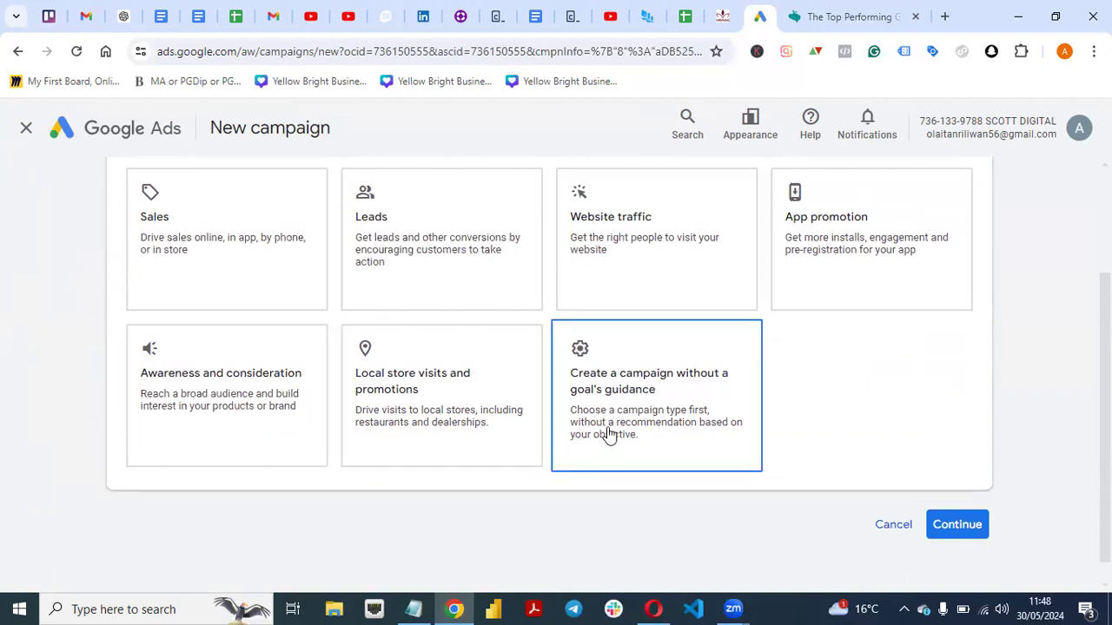
pyautogui.click(651, 432)
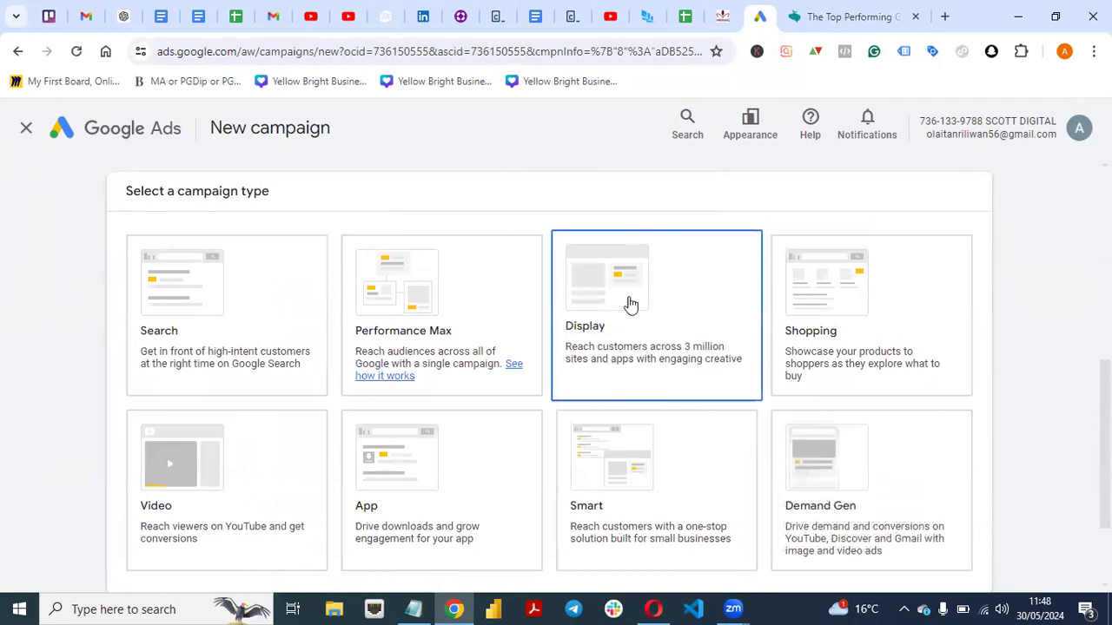
pyautogui.click(643, 358)
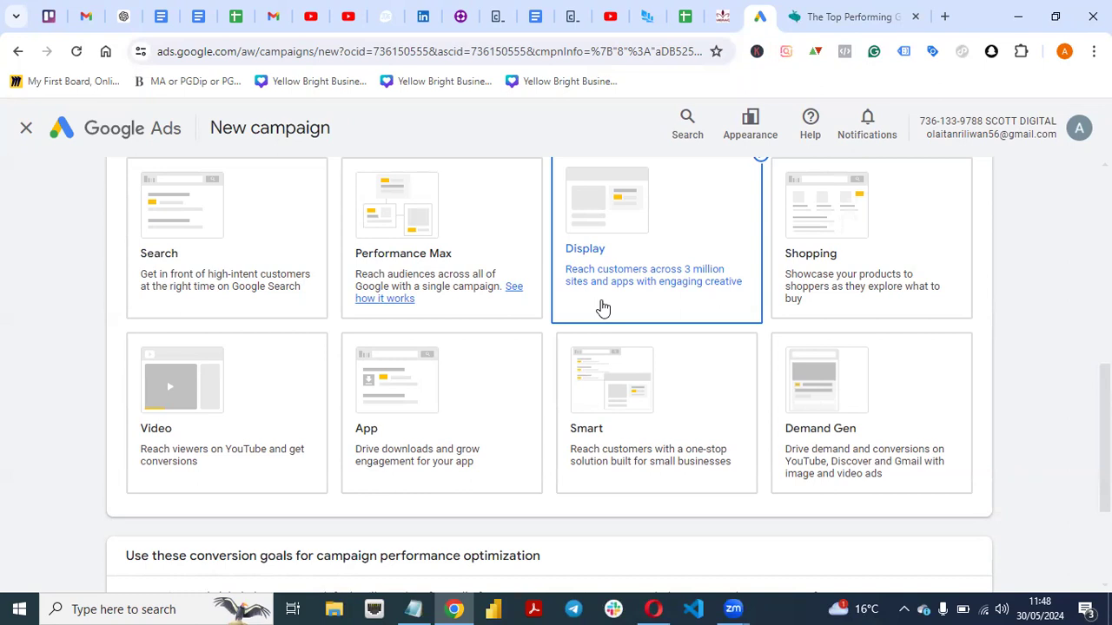
pyautogui.click(640, 248)
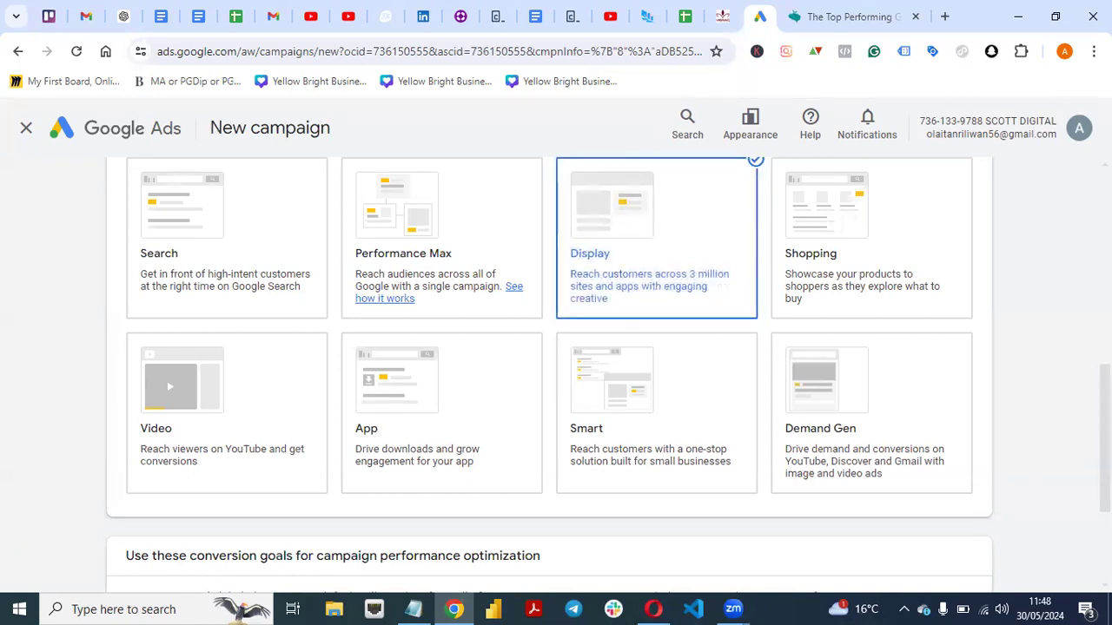
# Add Engagements and Sign-ups as conversion goals for the campaign's performance optimization.
pyautogui.scroll(-3, 251, 451)
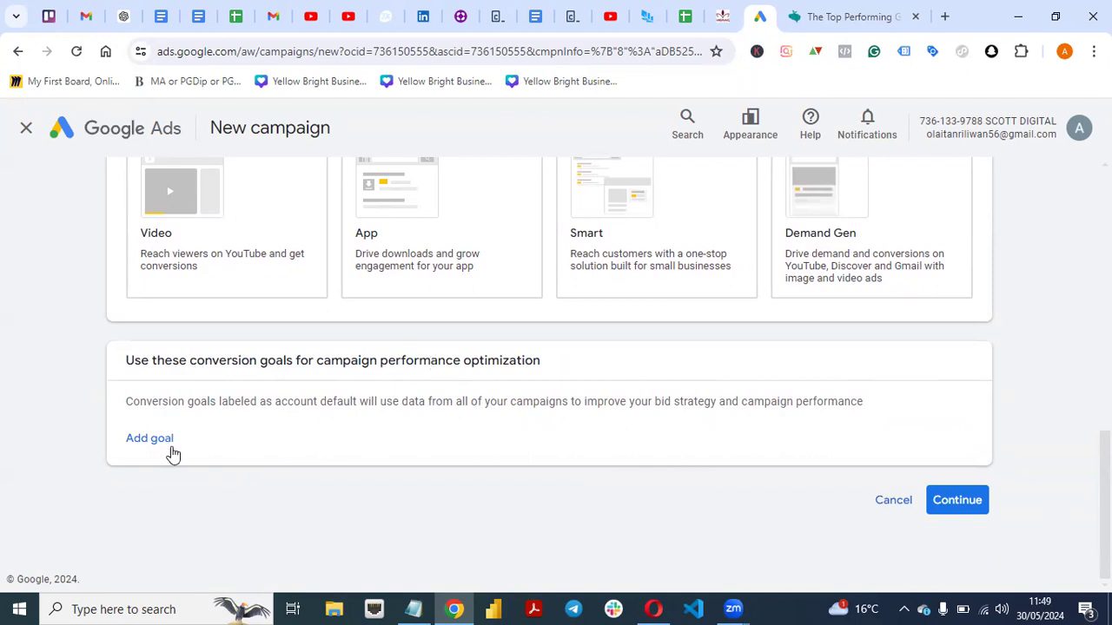
pyautogui.click(149, 438)
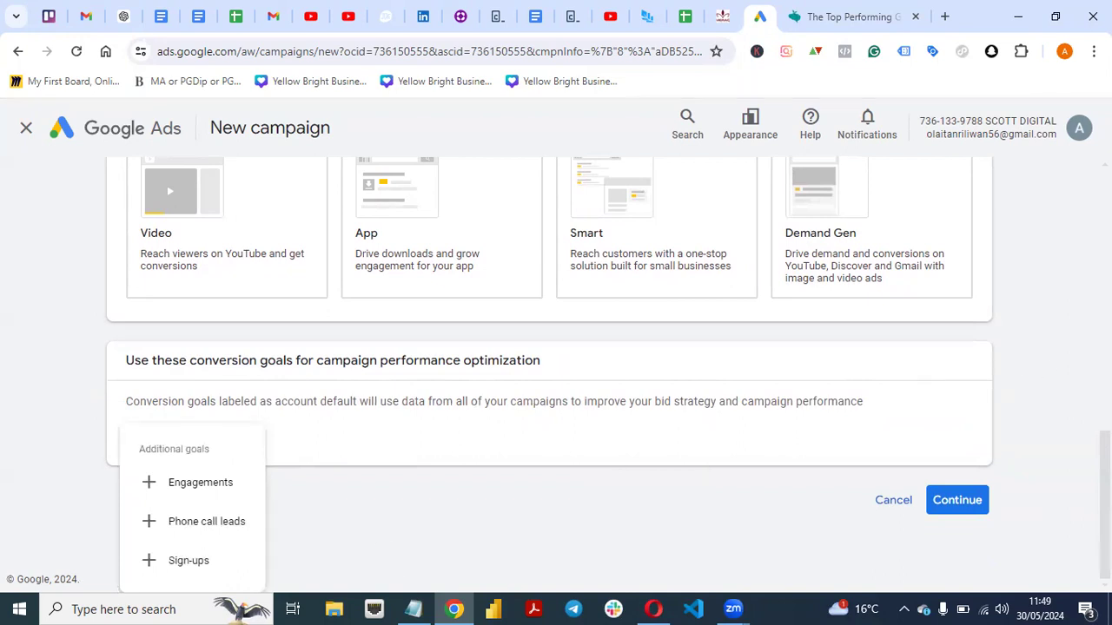
pyautogui.press('Escape')
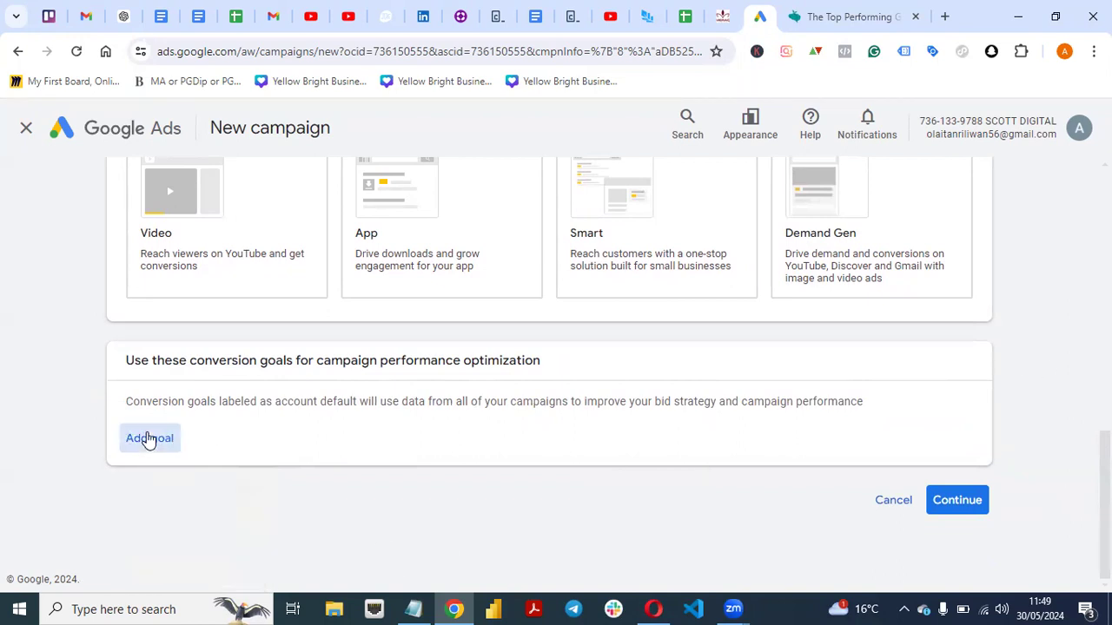
pyautogui.click(149, 438)
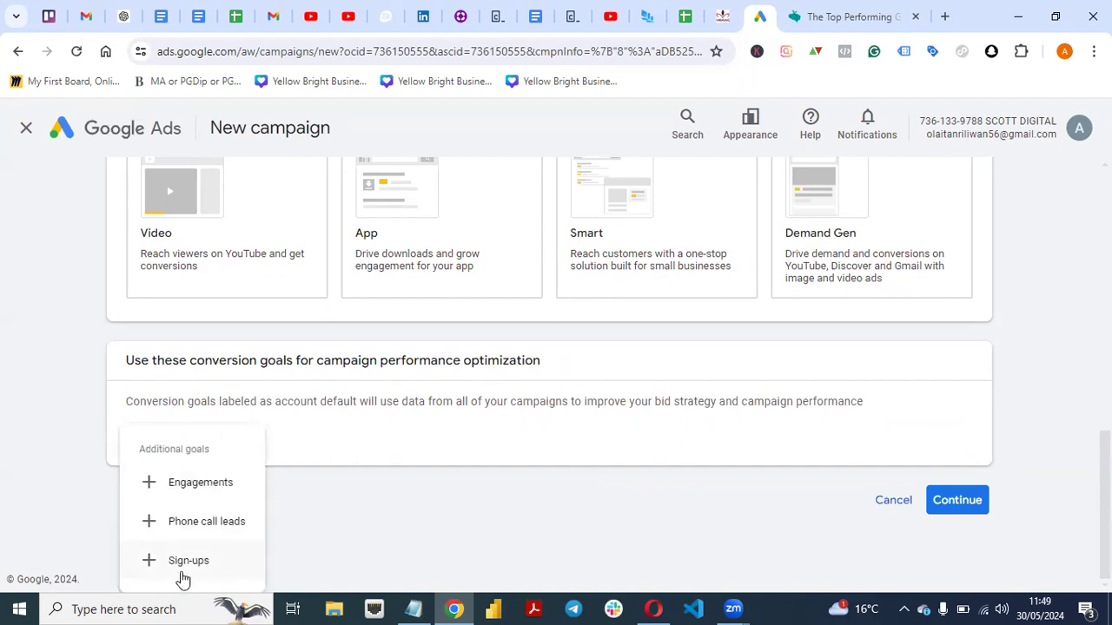
pyautogui.click(161, 495)
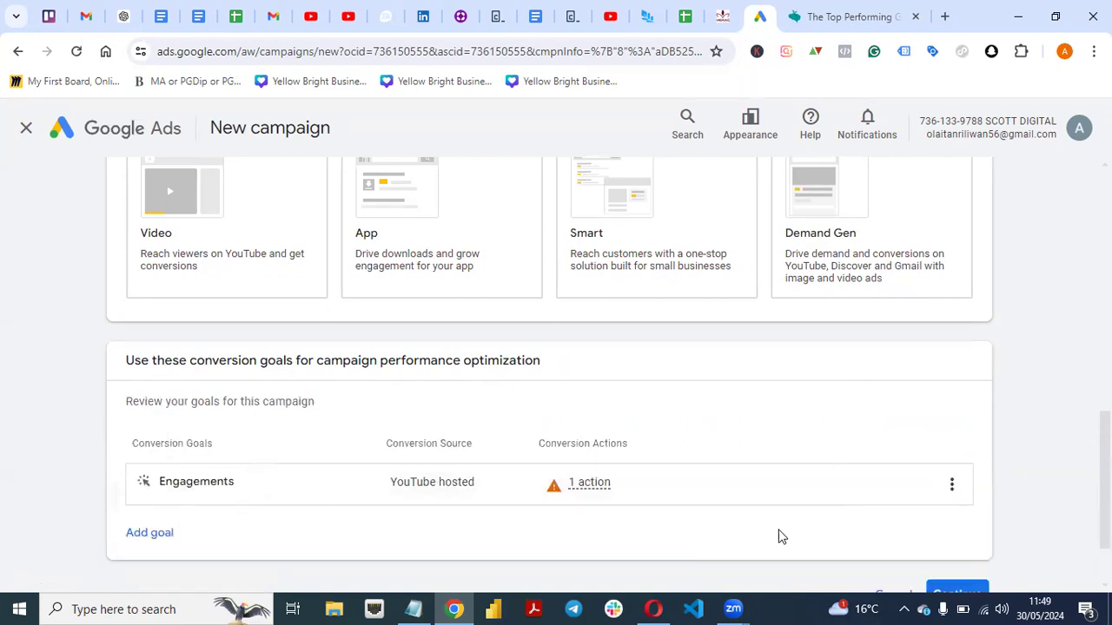
pyautogui.click(963, 486)
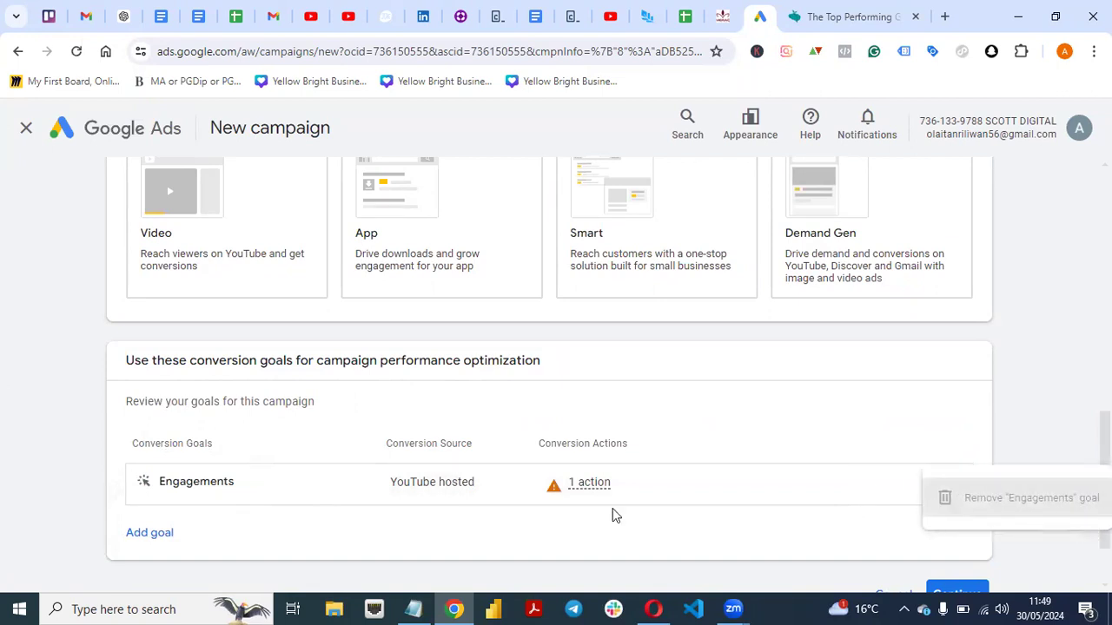
pyautogui.click(156, 534)
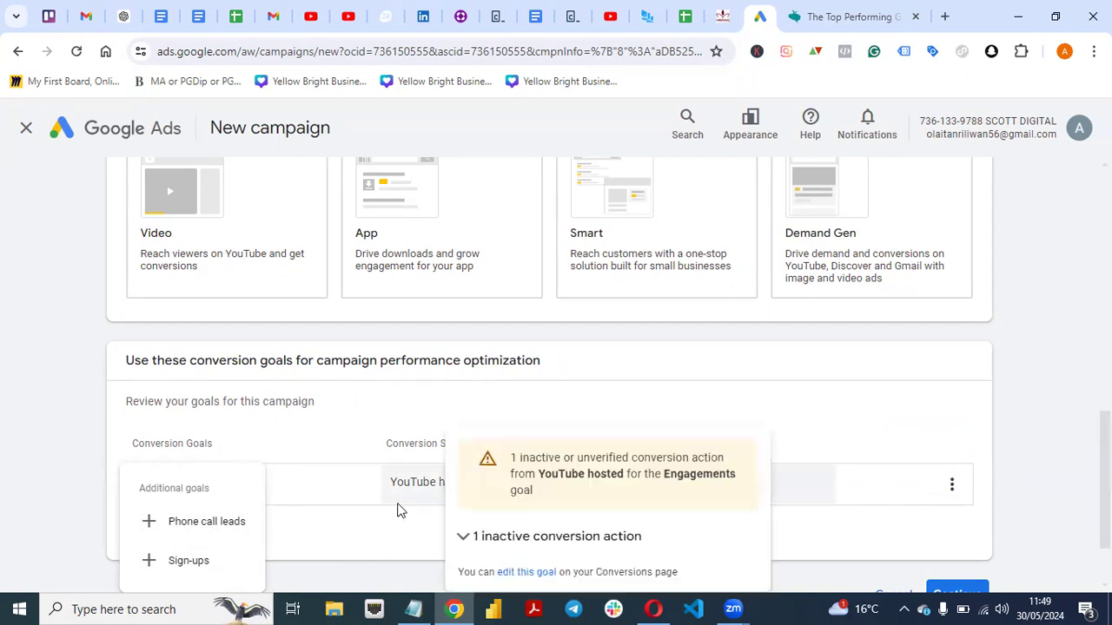
pyautogui.click(183, 563)
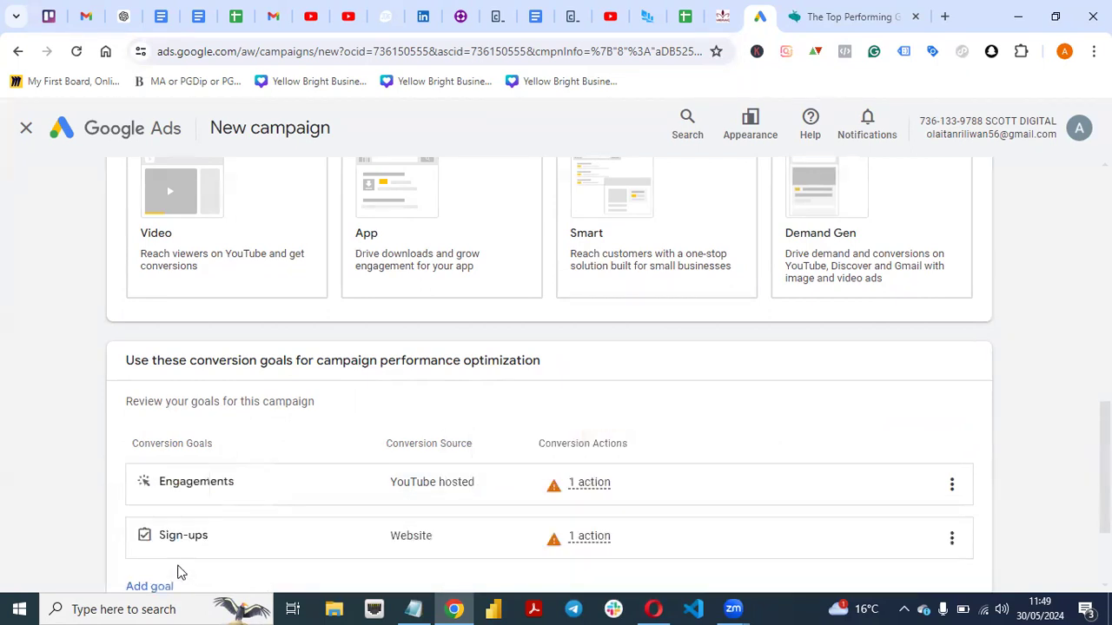
# Remove the Engagements goal from the campaign's conversion goals and confirm the removal.
pyautogui.scroll(-2, 1053, 475)
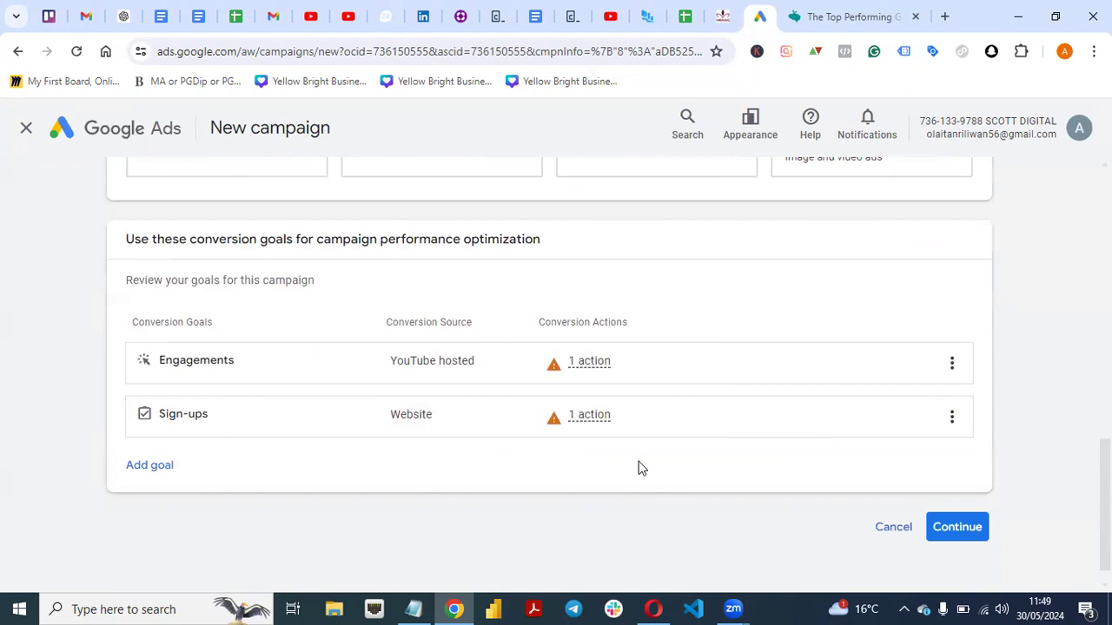
pyautogui.click(950, 418)
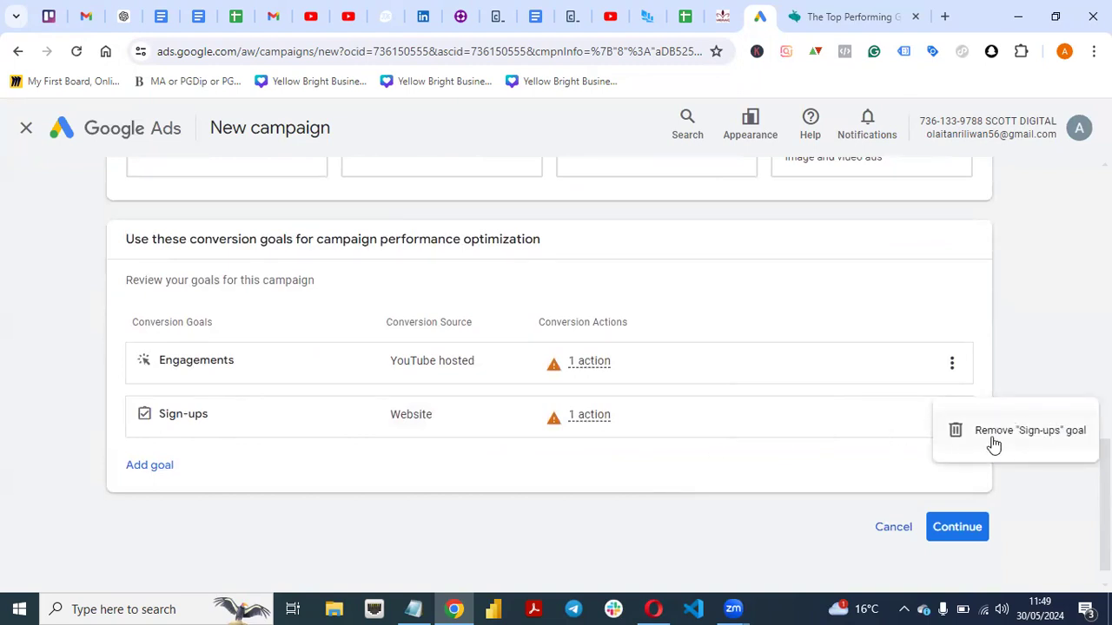
pyautogui.click(952, 363)
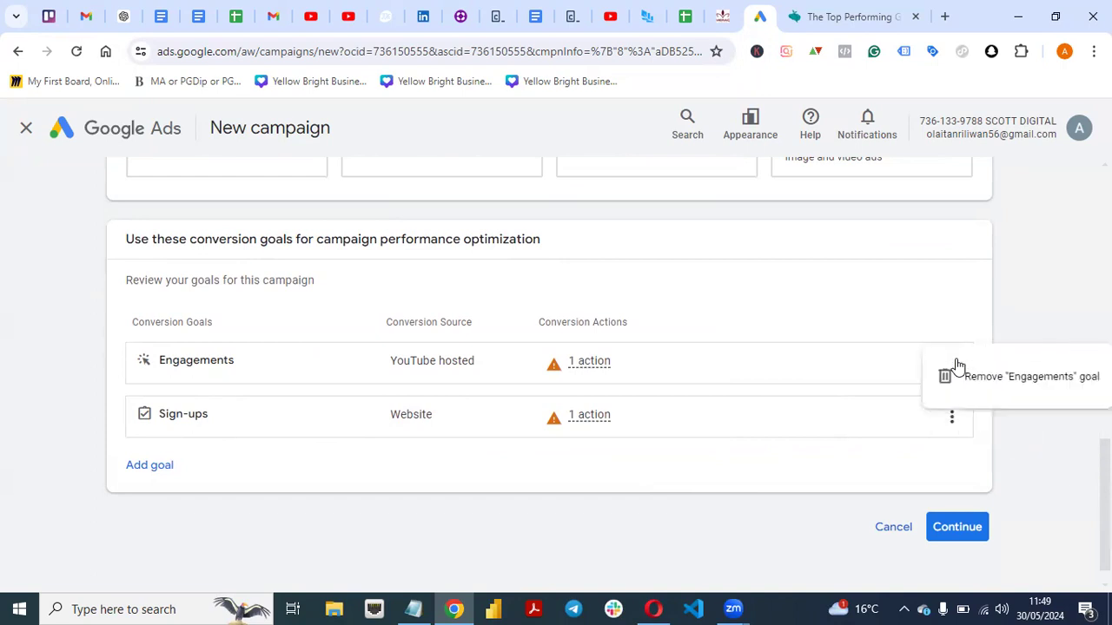
pyautogui.click(964, 378)
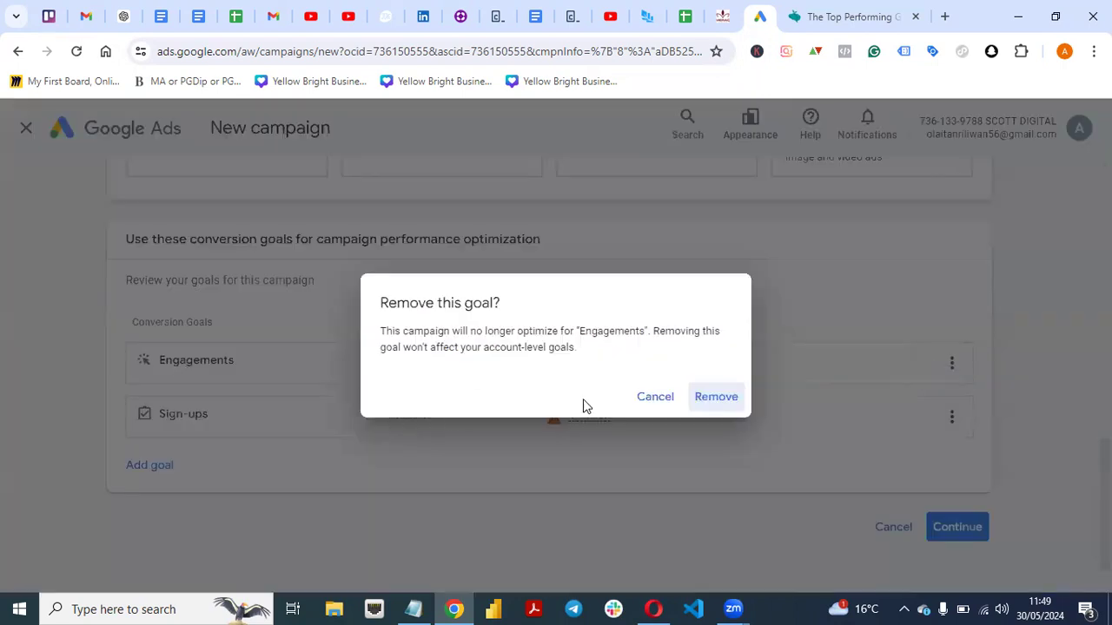
pyautogui.click(713, 397)
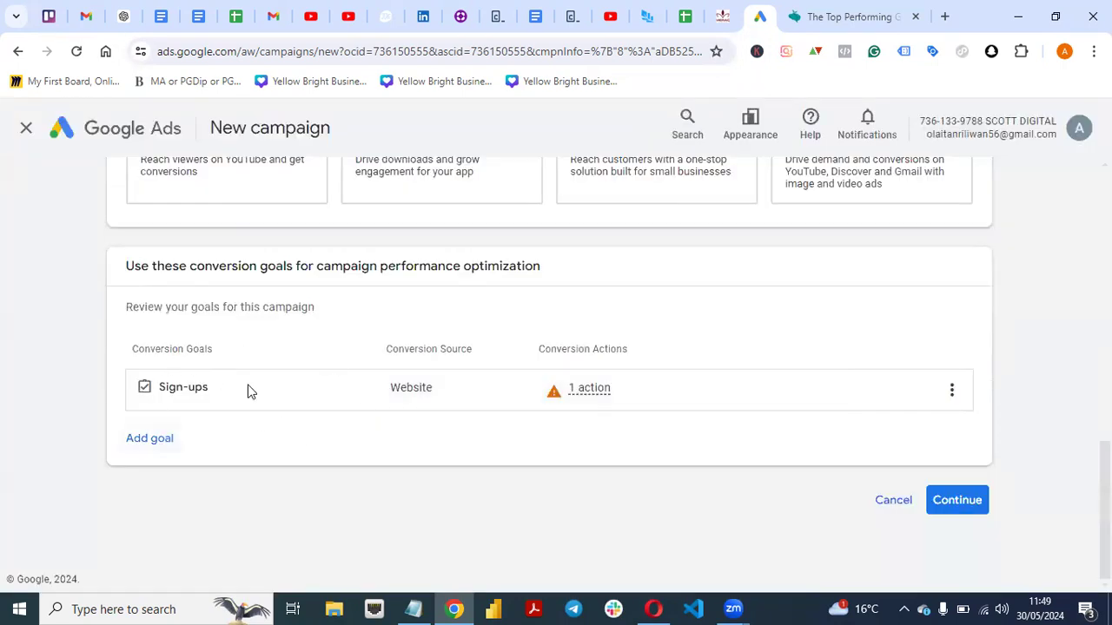
# Look through the product listing on the MERAQ shop page and return to the Google Ads campaign setup.
pyautogui.scroll(1, 721, 287)
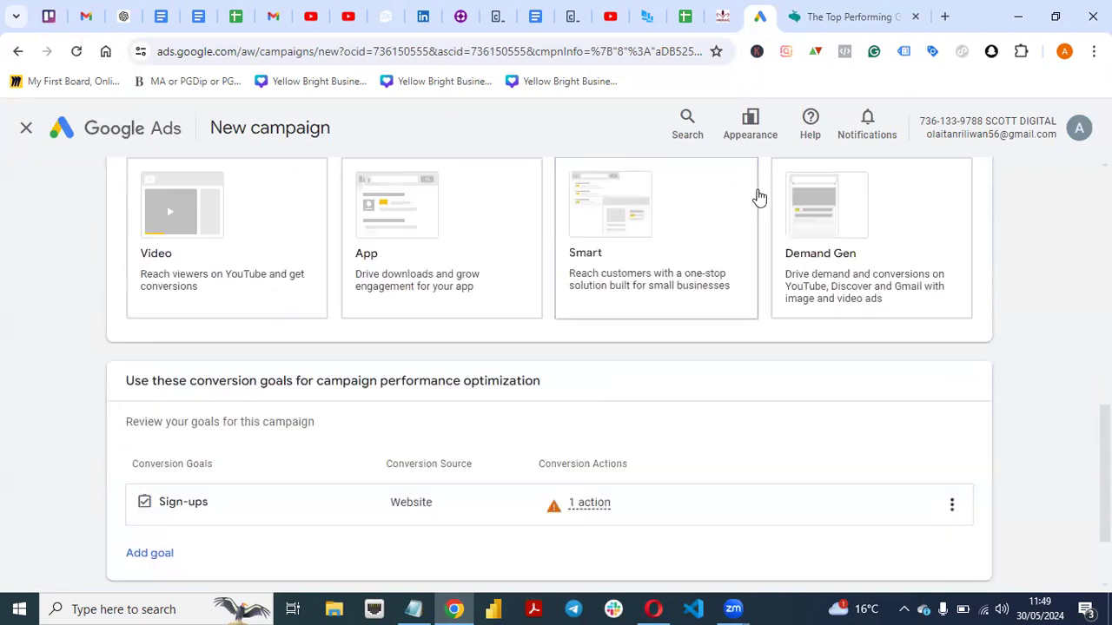
pyautogui.click(724, 16)
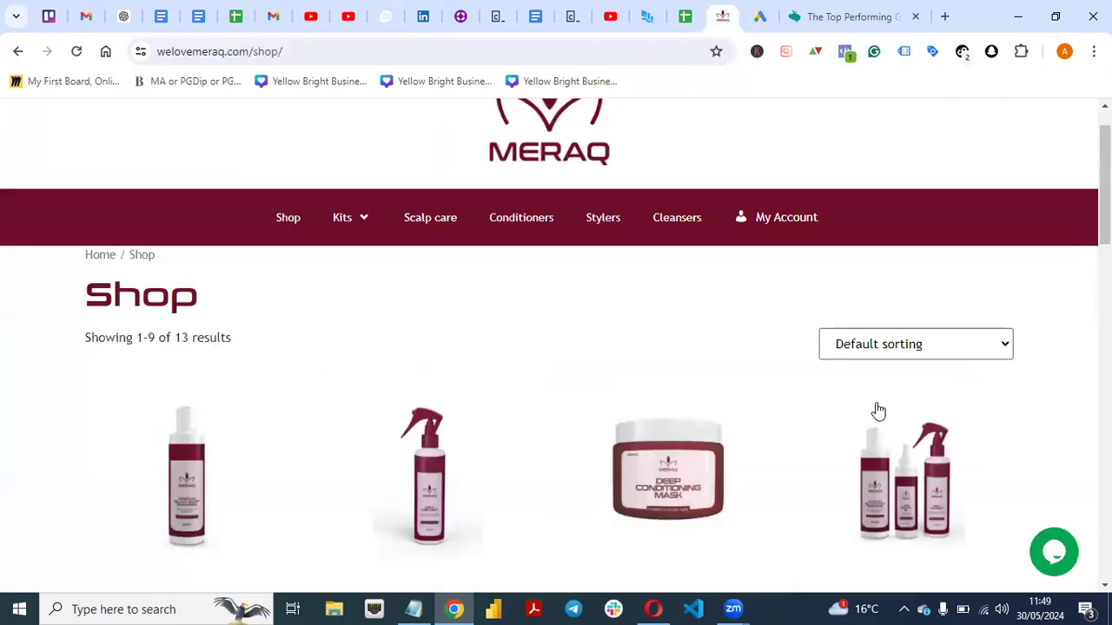
pyautogui.scroll(-2, 878, 410)
pyautogui.scroll(3, 878, 411)
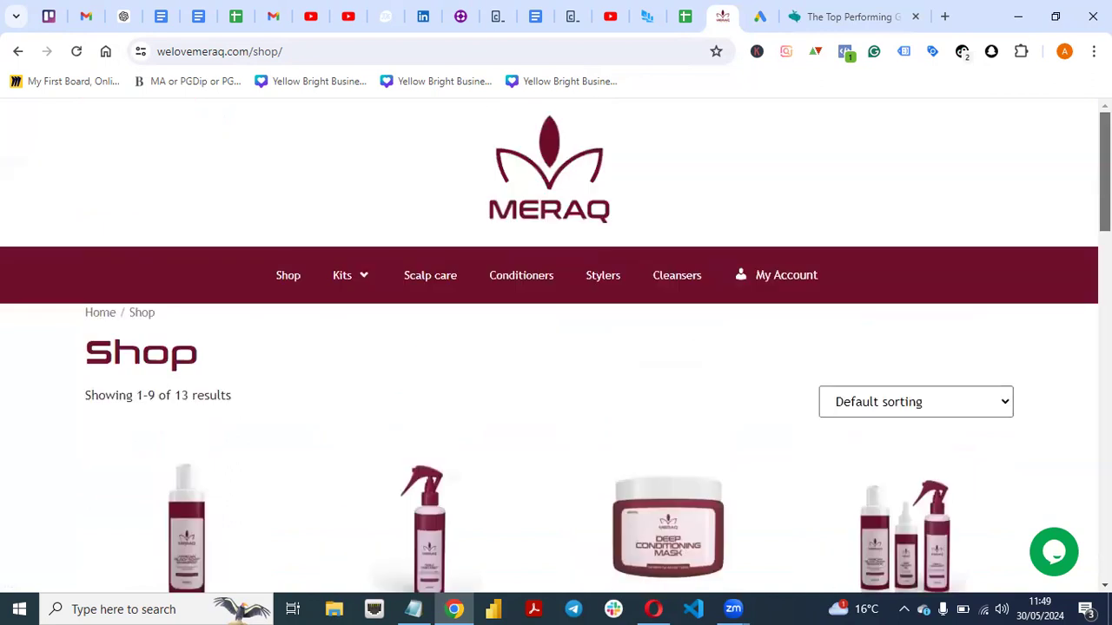
pyautogui.scroll(-5, 556, 348)
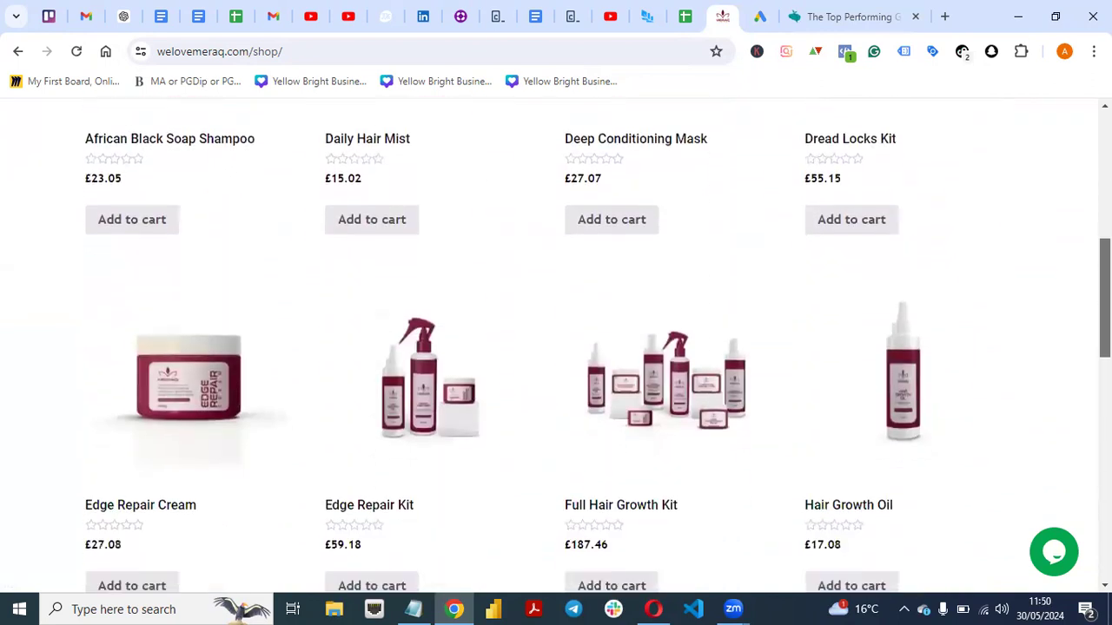
pyautogui.scroll(-1, 928, 179)
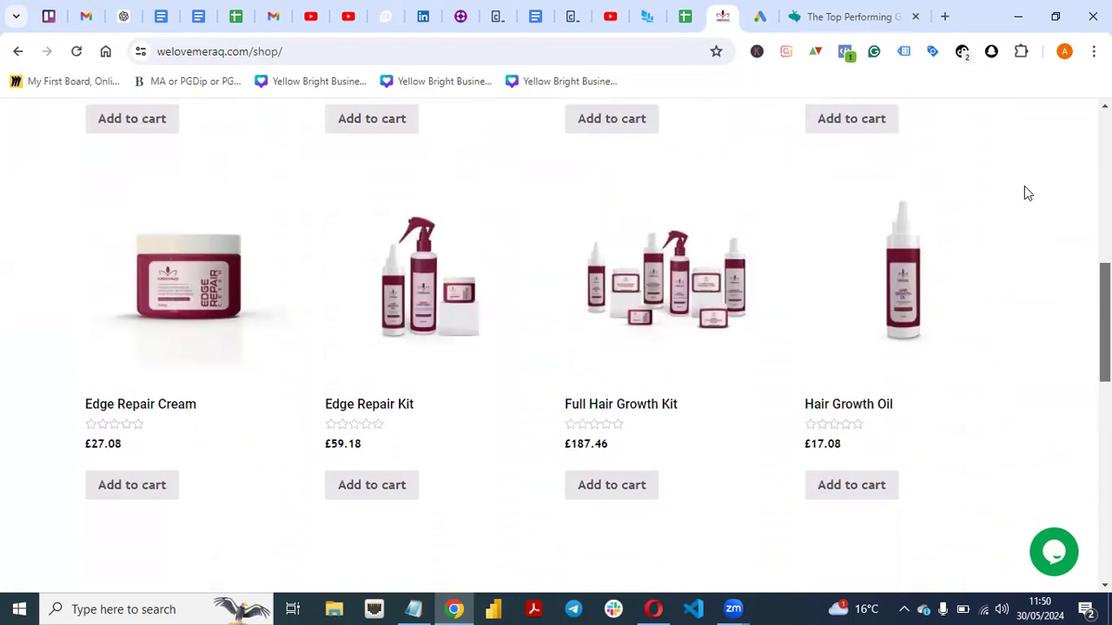
pyautogui.click(761, 17)
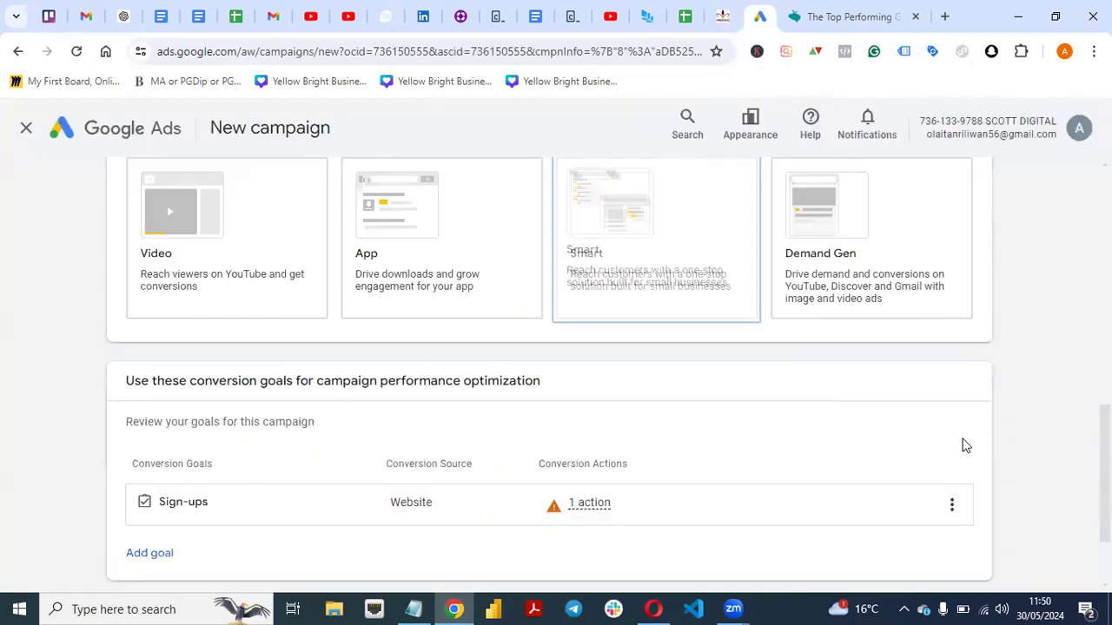
# Review the Sign-ups conversion goal and continue with it to the website and campaign name fields.
pyautogui.scroll(-1, 556, 365)
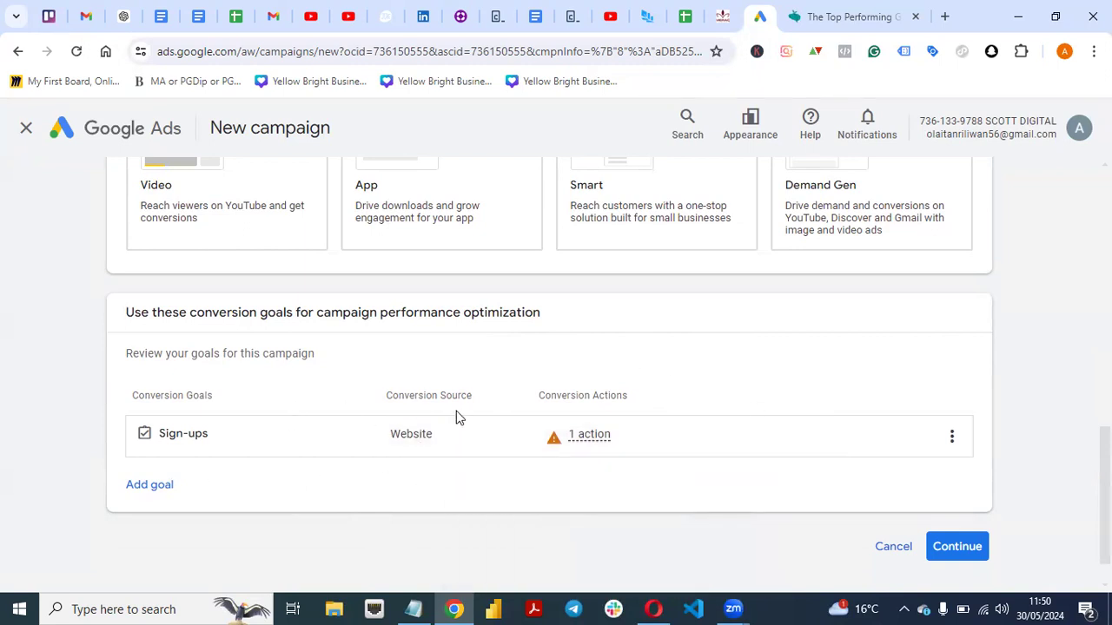
pyautogui.moveTo(451, 425)
pyautogui.scroll(-1, 556, 373)
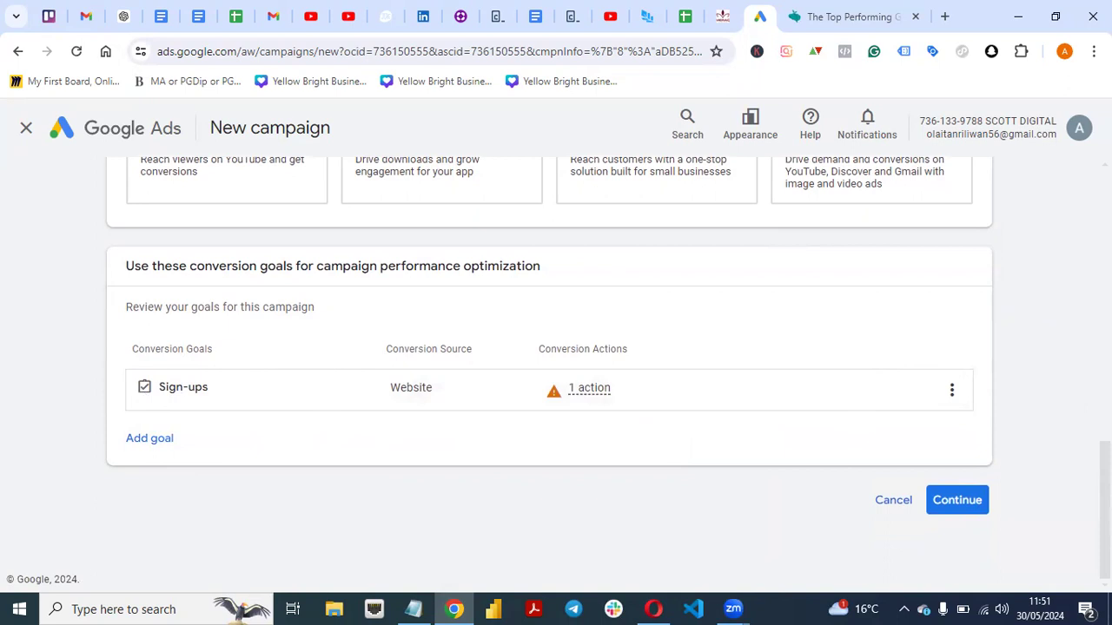
pyautogui.click(957, 502)
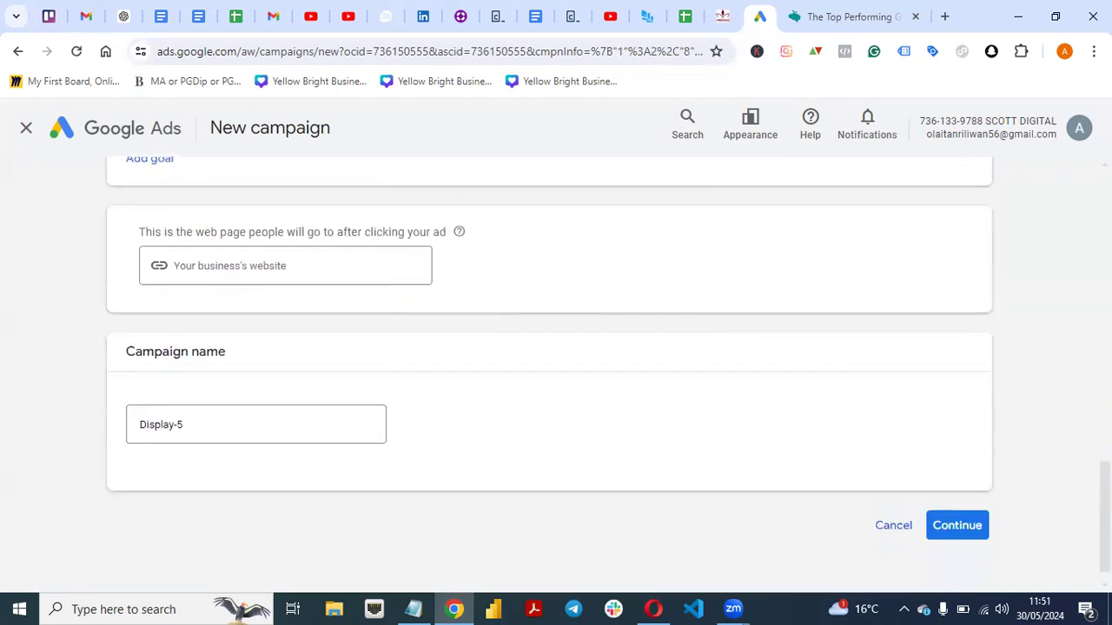
pyautogui.click(723, 19)
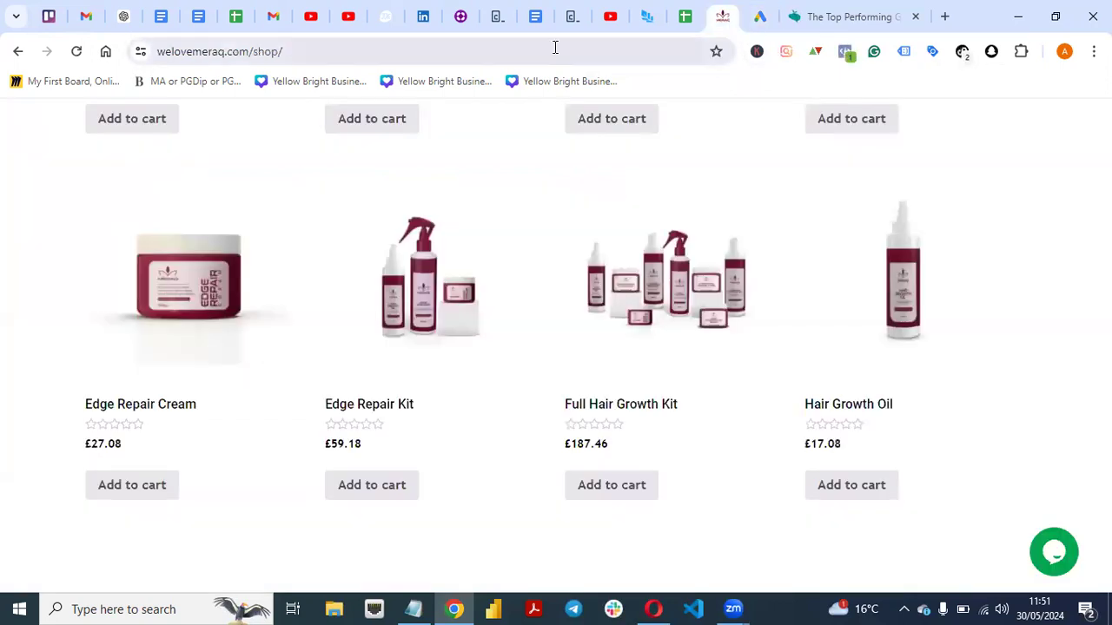
pyautogui.click(552, 48)
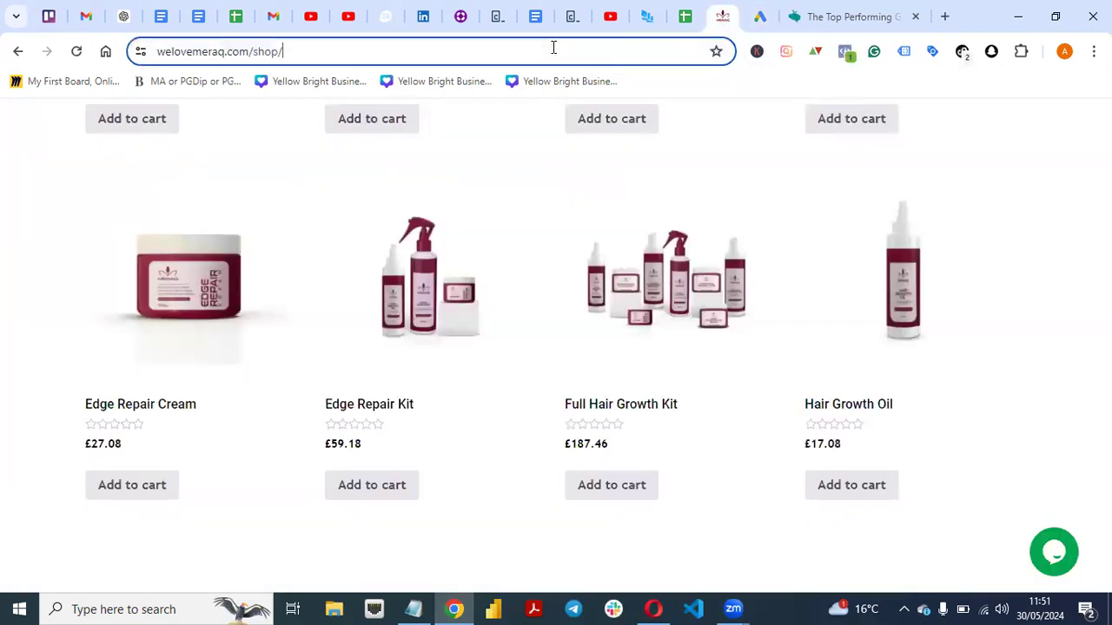
pyautogui.click(760, 18)
pyautogui.click(317, 263)
pyautogui.write('https://welovemeraq.com/shop/')
pyautogui.click(563, 397)
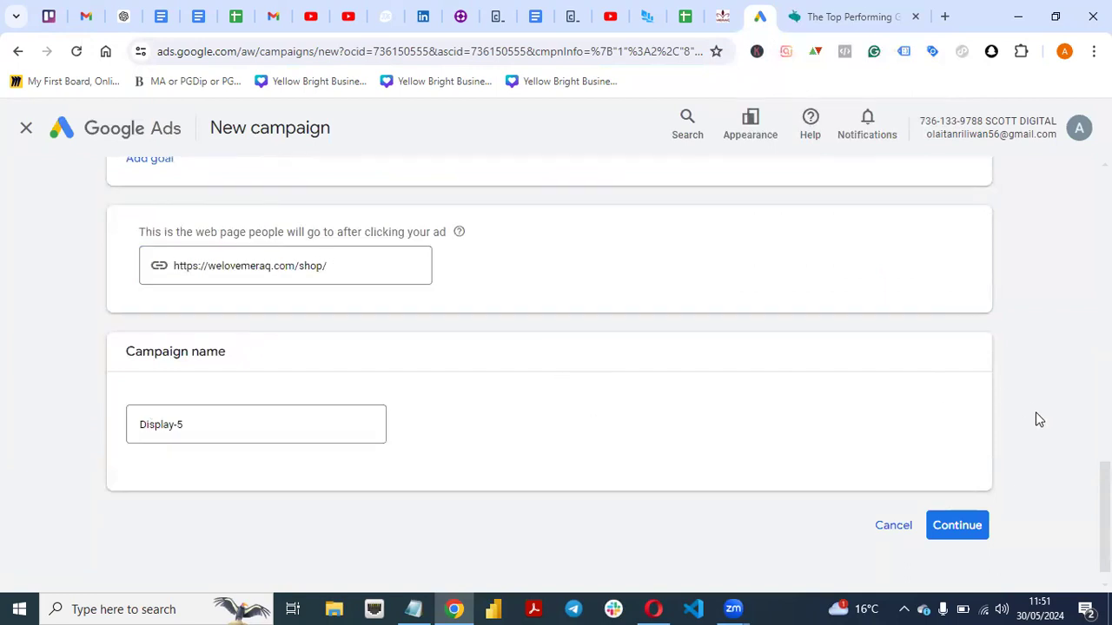
pyautogui.click(964, 528)
pyautogui.click(773, 519)
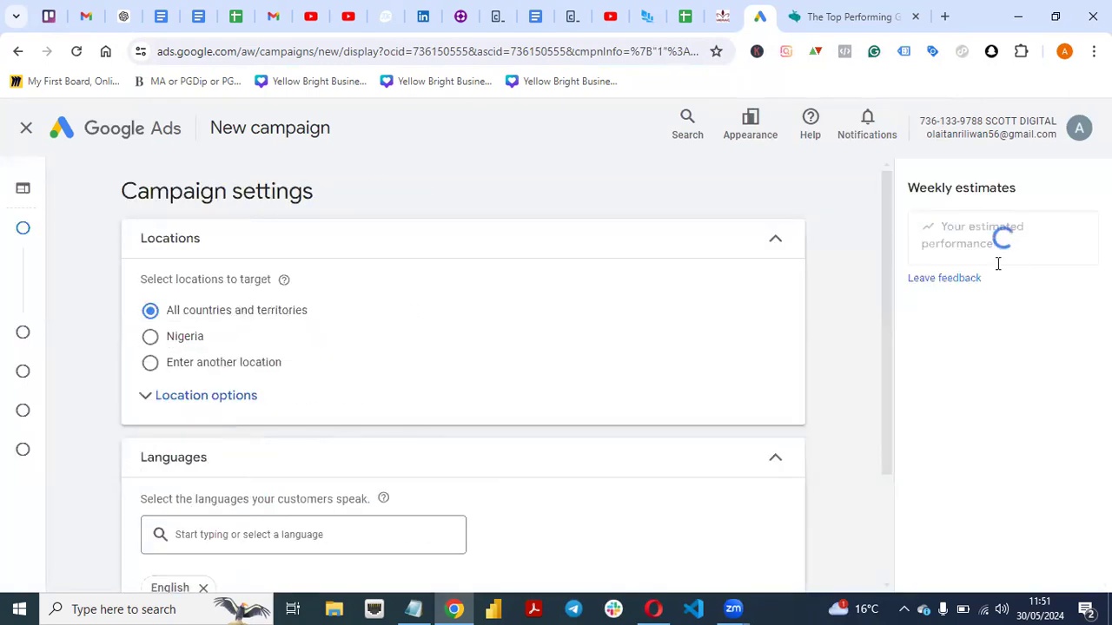
# Choose to enter another location and target the city of London, England, United Kingdom.
pyautogui.click(151, 365)
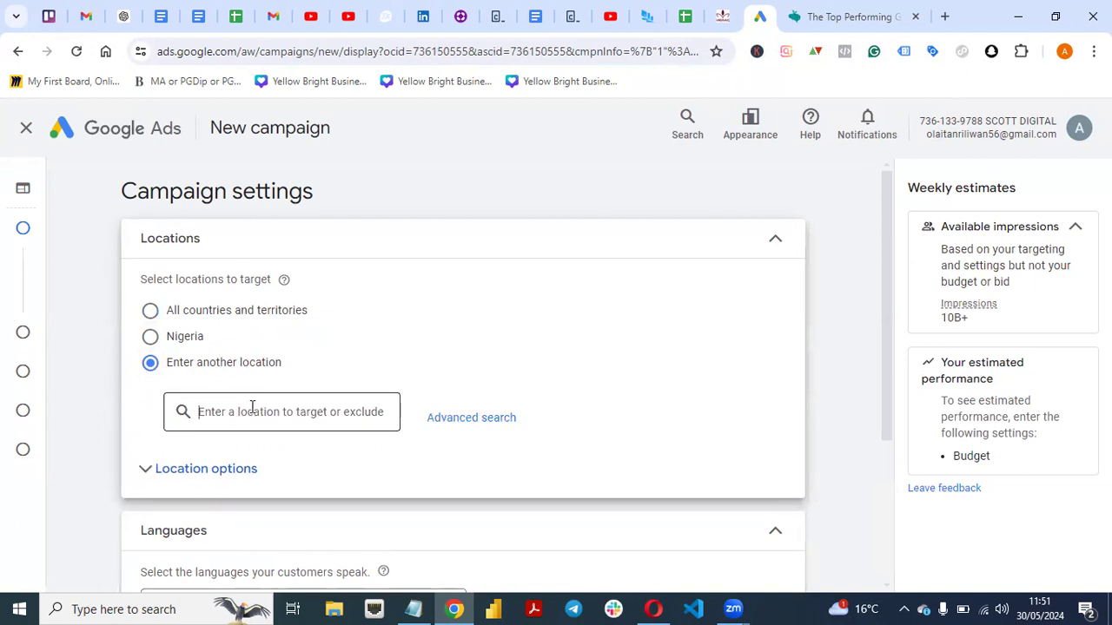
pyautogui.click(251, 408)
pyautogui.click(252, 408)
pyautogui.write('Lond')
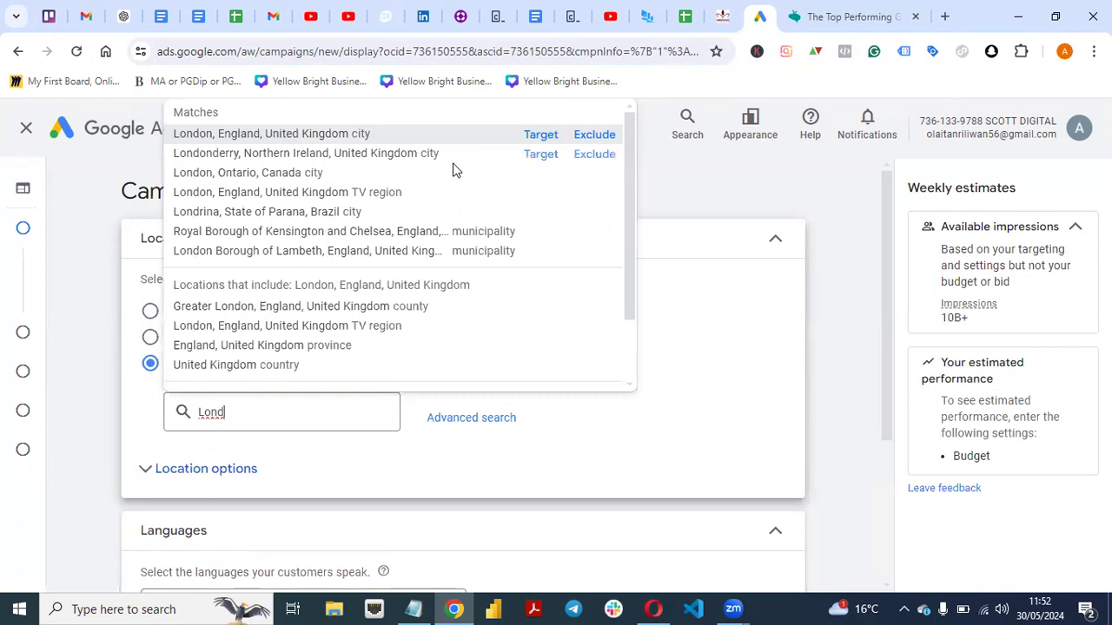
pyautogui.click(378, 7)
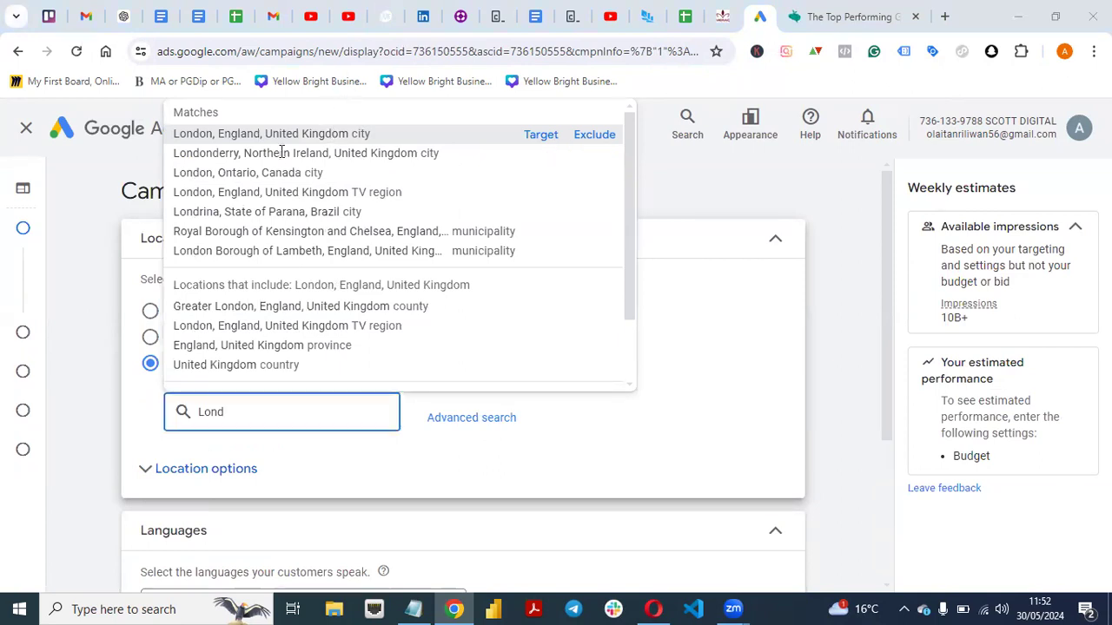
pyautogui.click(538, 139)
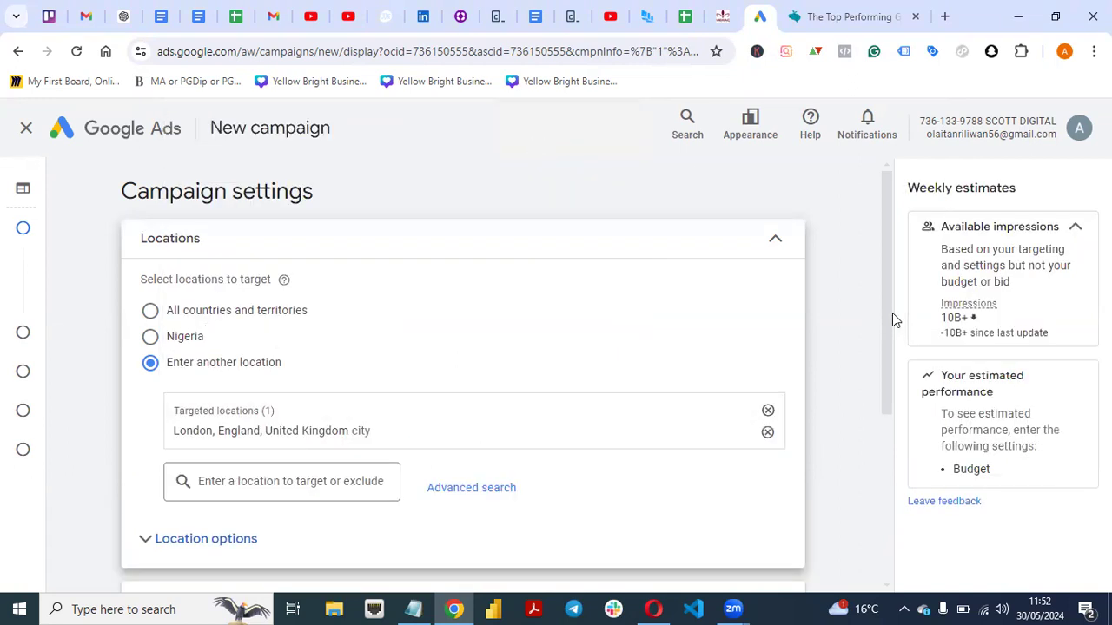
# Add the city of Manchester, England, United Kingdom to the targeted locations.
pyautogui.scroll(-1, 884, 320)
pyautogui.click(326, 402)
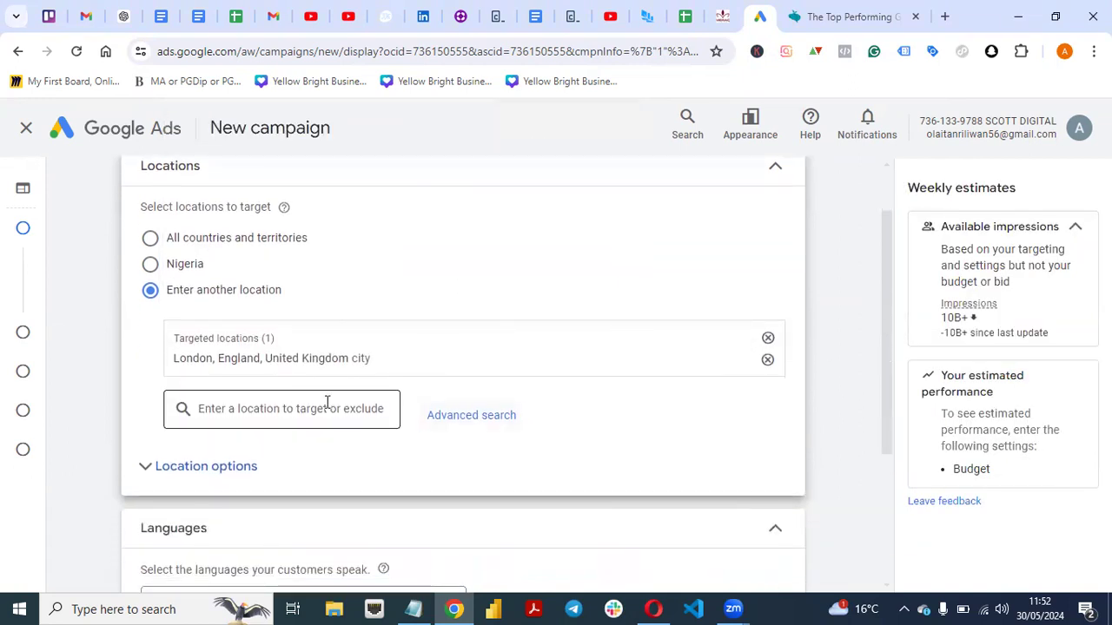
pyautogui.write('Man')
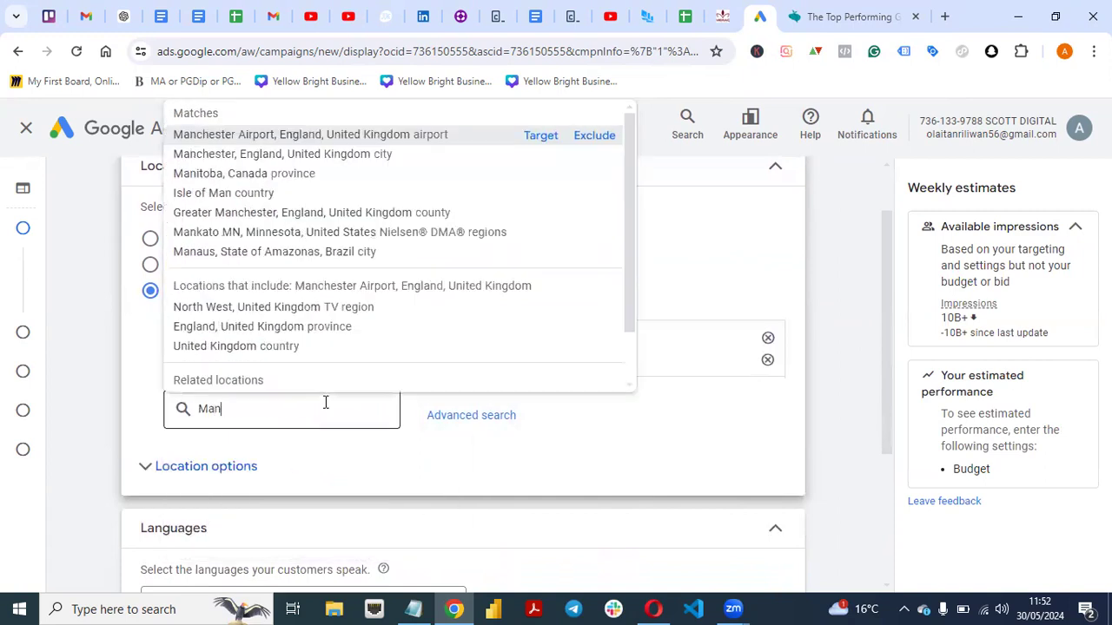
pyautogui.write('chester')
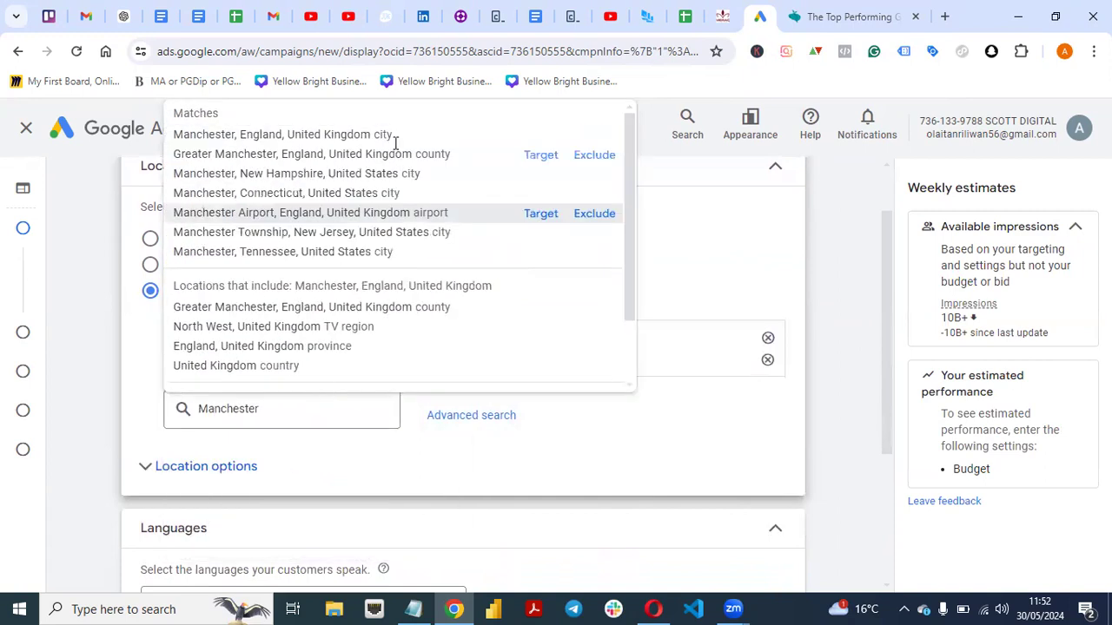
pyautogui.click(537, 136)
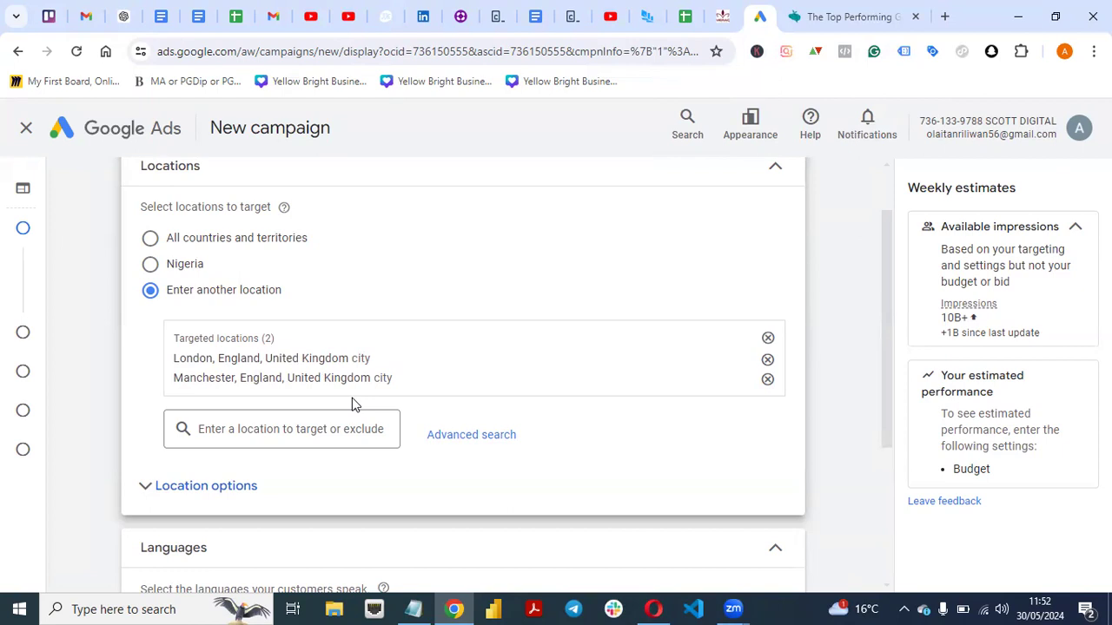
# Expand the additional campaign settings below the languages, dismiss the time-tracking reminder and review the listed options.
pyautogui.moveTo(884, 241)
pyautogui.mouseDown()
pyautogui.moveTo(884, 197)
pyautogui.moveTo(881, 249)
pyautogui.mouseUp()
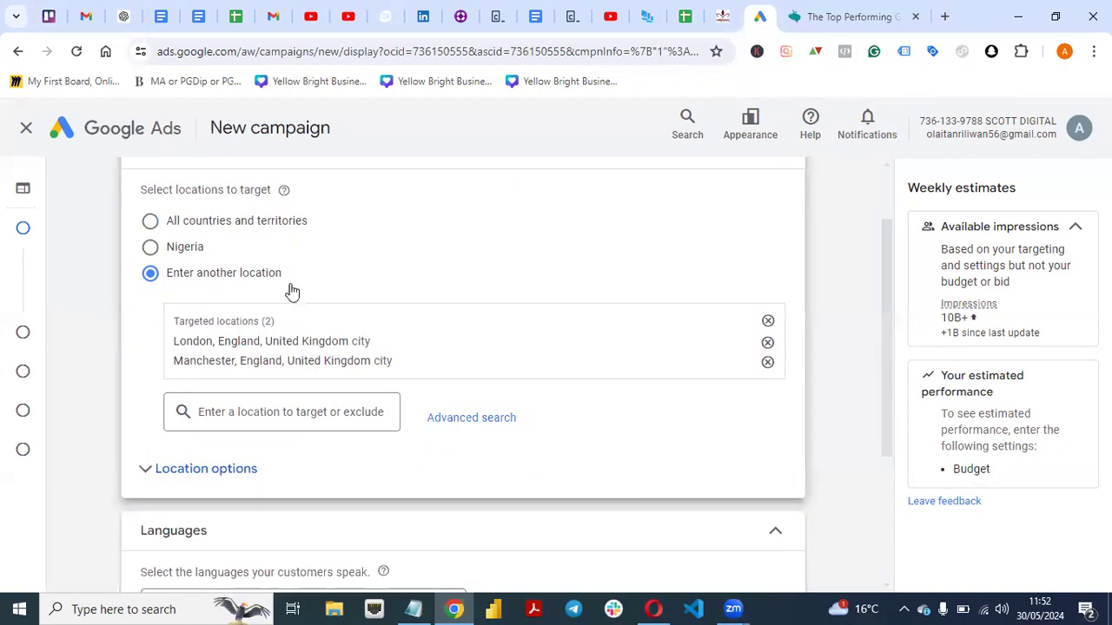
pyautogui.moveTo(888, 272); pyautogui.dragTo(892, 394)
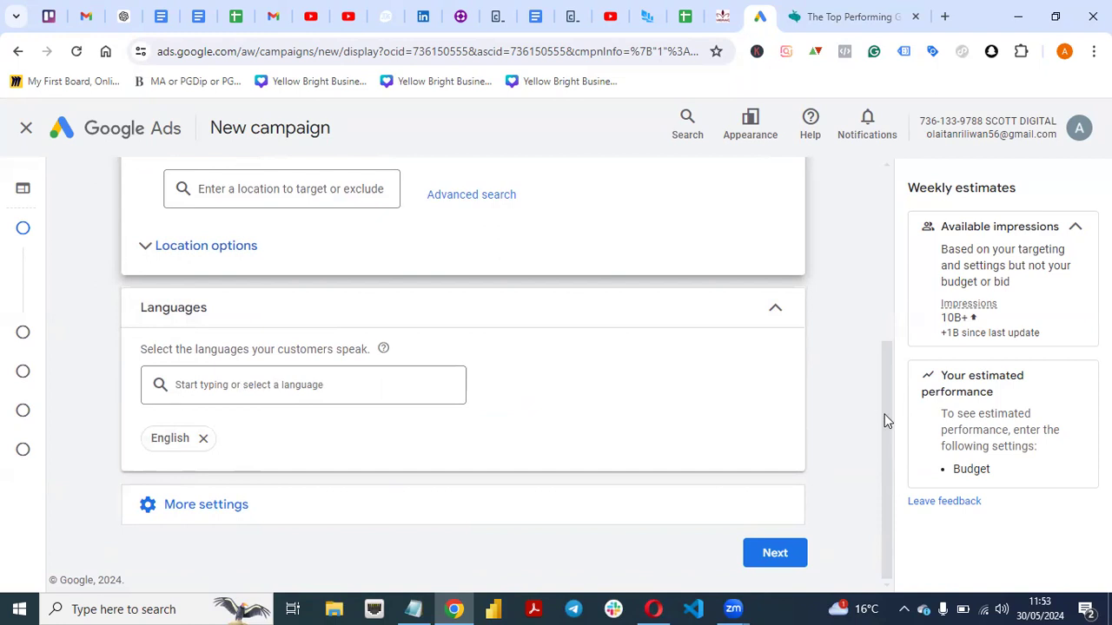
pyautogui.click(178, 504)
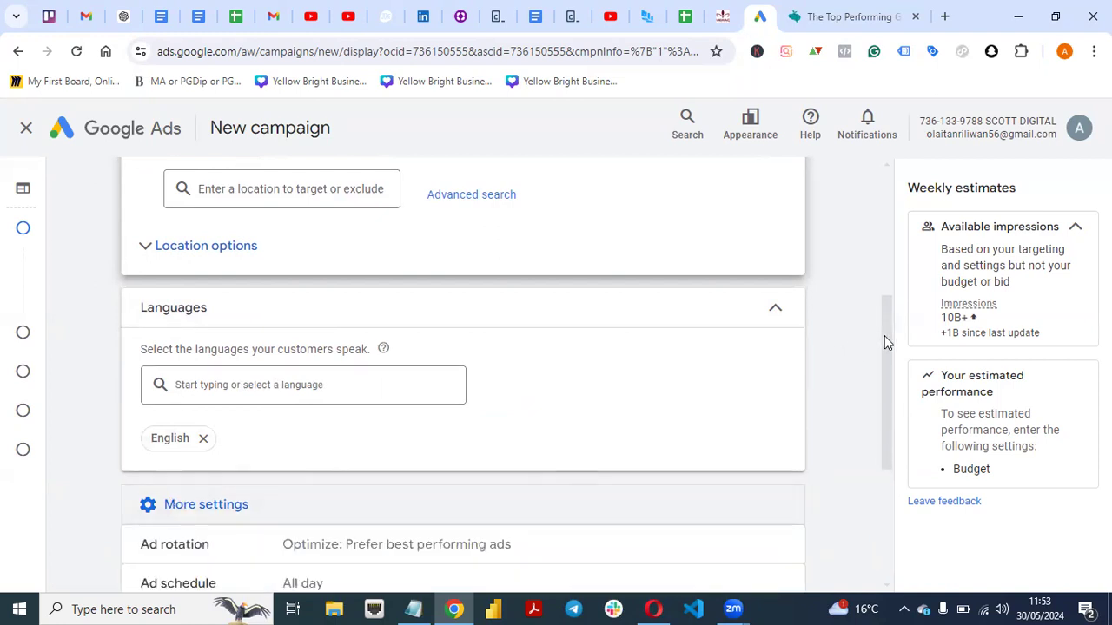
pyautogui.moveTo(886, 342); pyautogui.dragTo(866, 419)
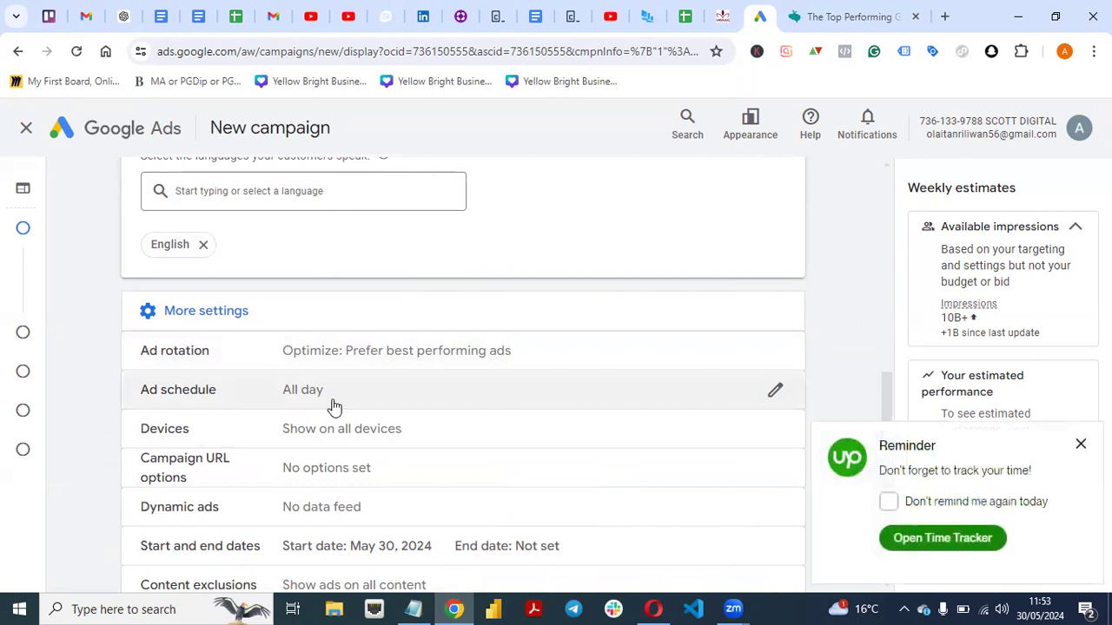
pyautogui.click(1081, 444)
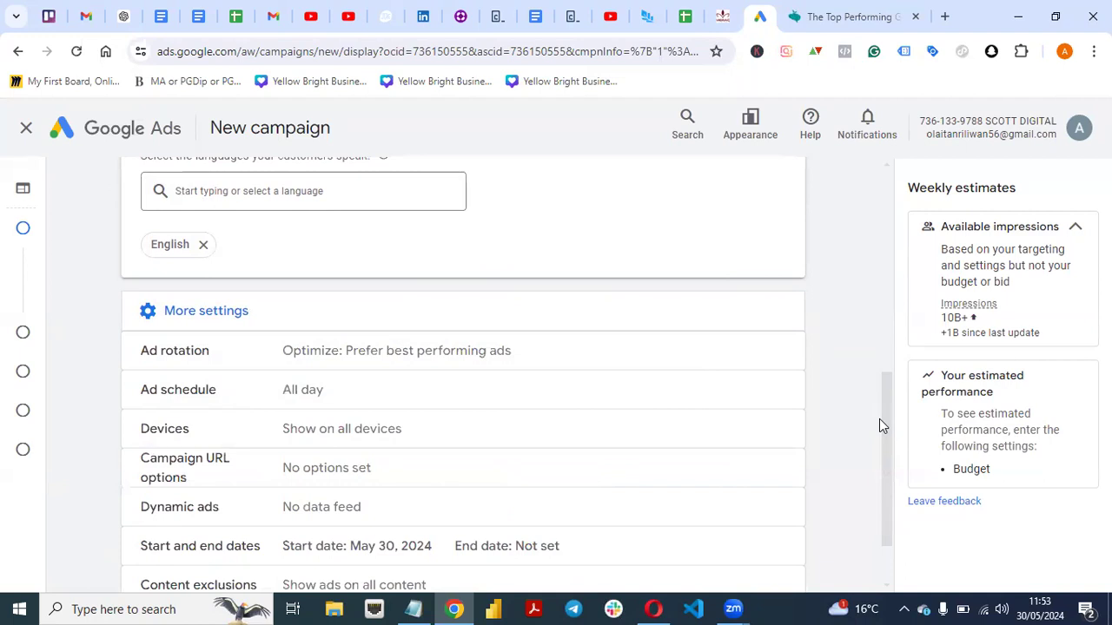
pyautogui.moveTo(888, 398); pyautogui.dragTo(886, 430)
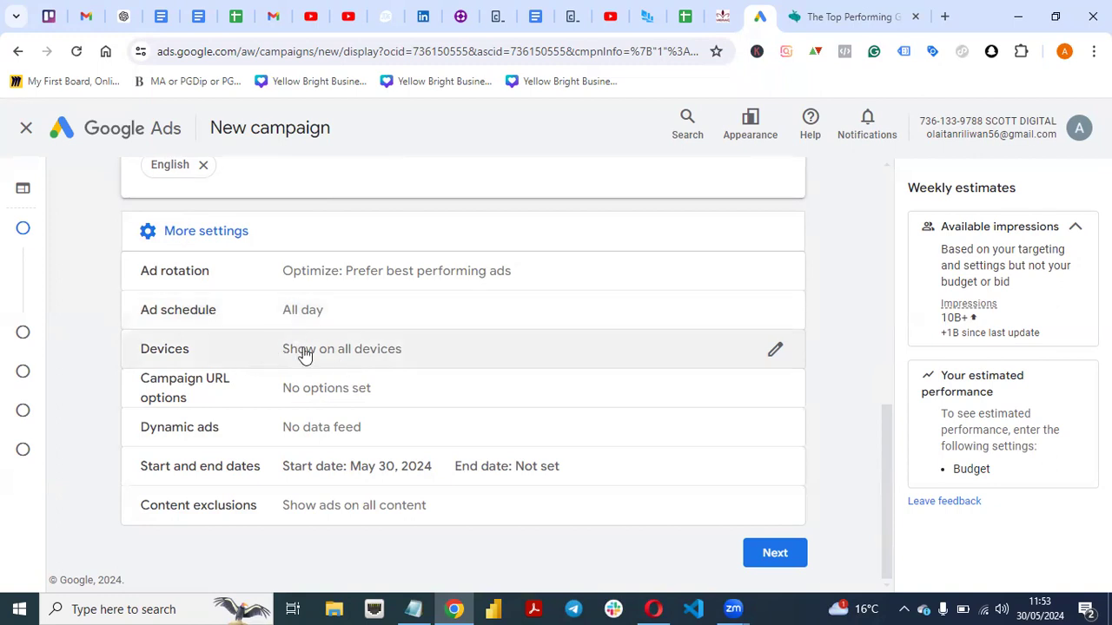
# Review the device targeting options and collapse them with ads left showing on all devices.
pyautogui.click(363, 348)
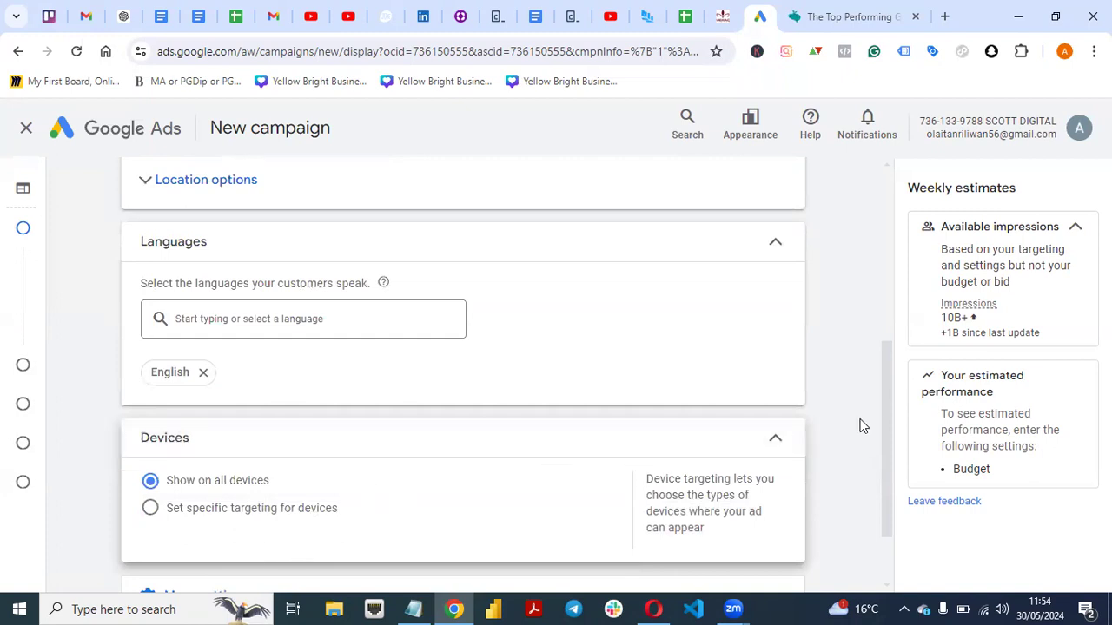
pyautogui.moveTo(886, 392); pyautogui.dragTo(881, 441)
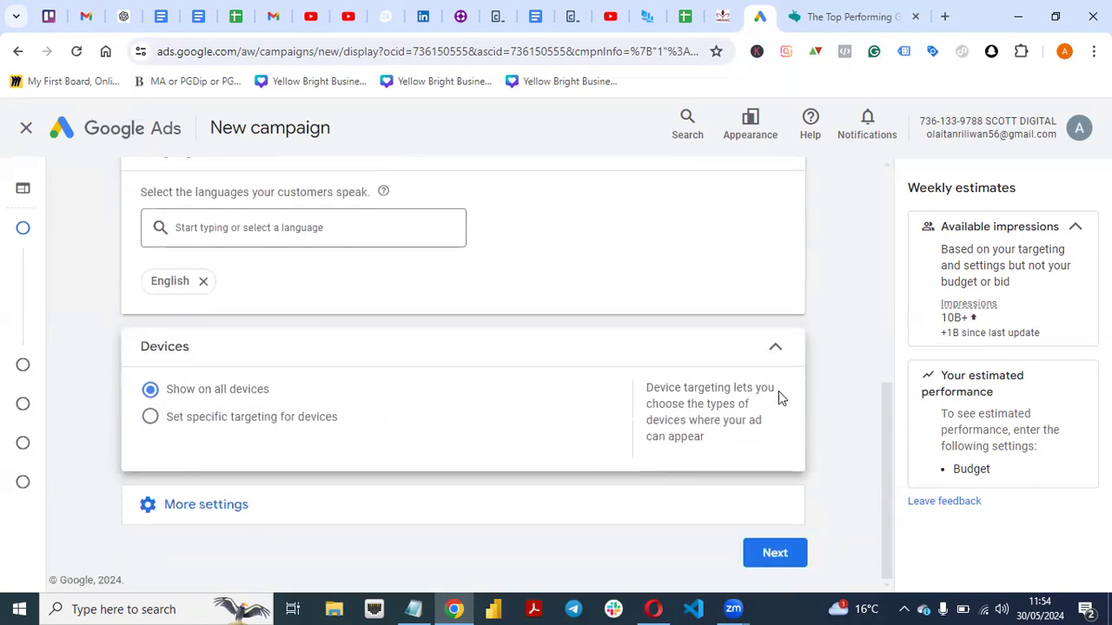
pyautogui.click(774, 354)
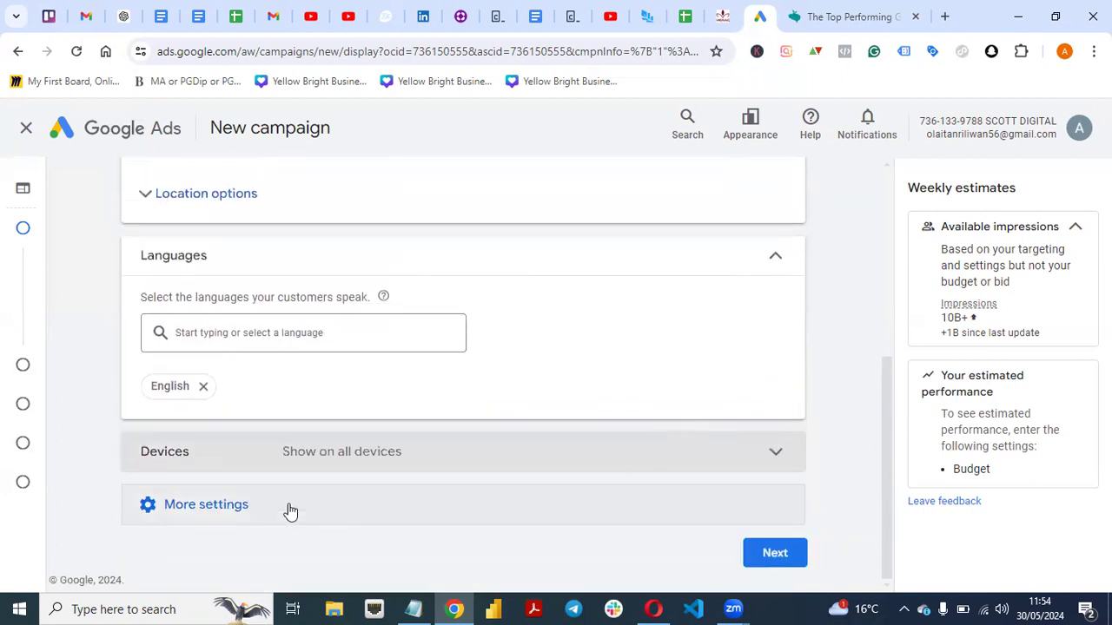
# Review the remaining additional settings, from ad rotation to content exclusions, and continue to budget and bidding.
pyautogui.click(291, 512)
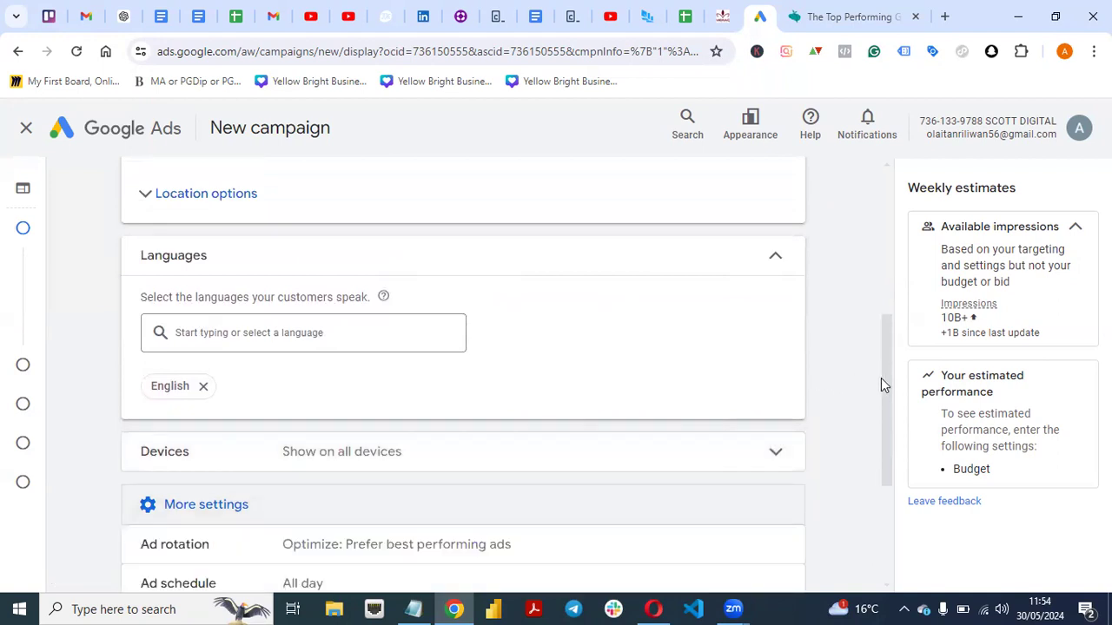
pyautogui.moveTo(886, 385); pyautogui.dragTo(878, 477)
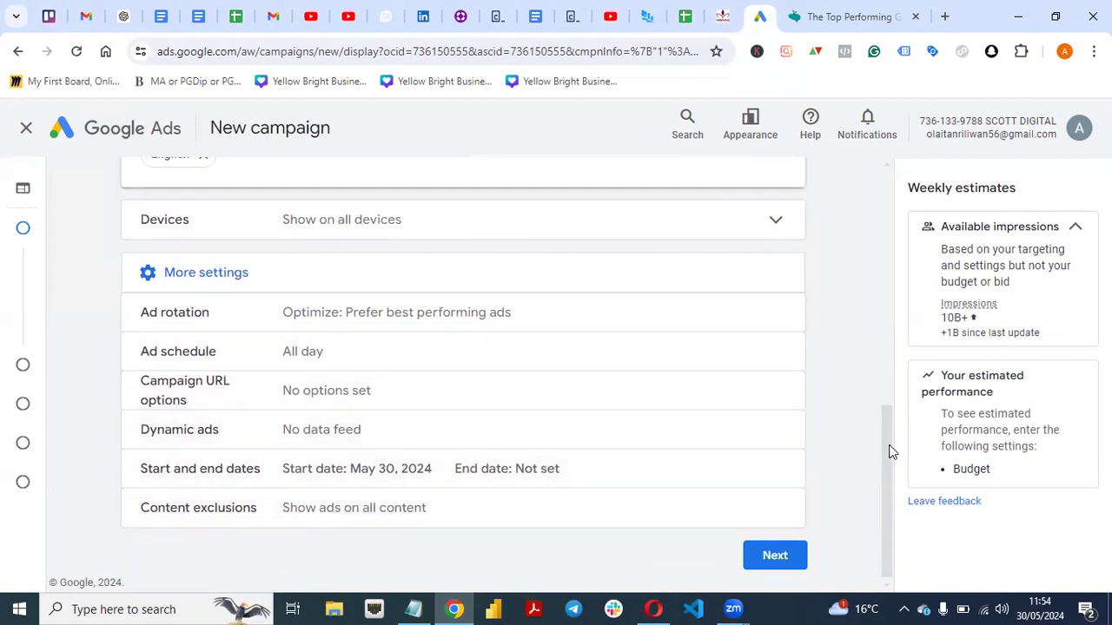
pyautogui.moveTo(890, 446); pyautogui.dragTo(890, 463)
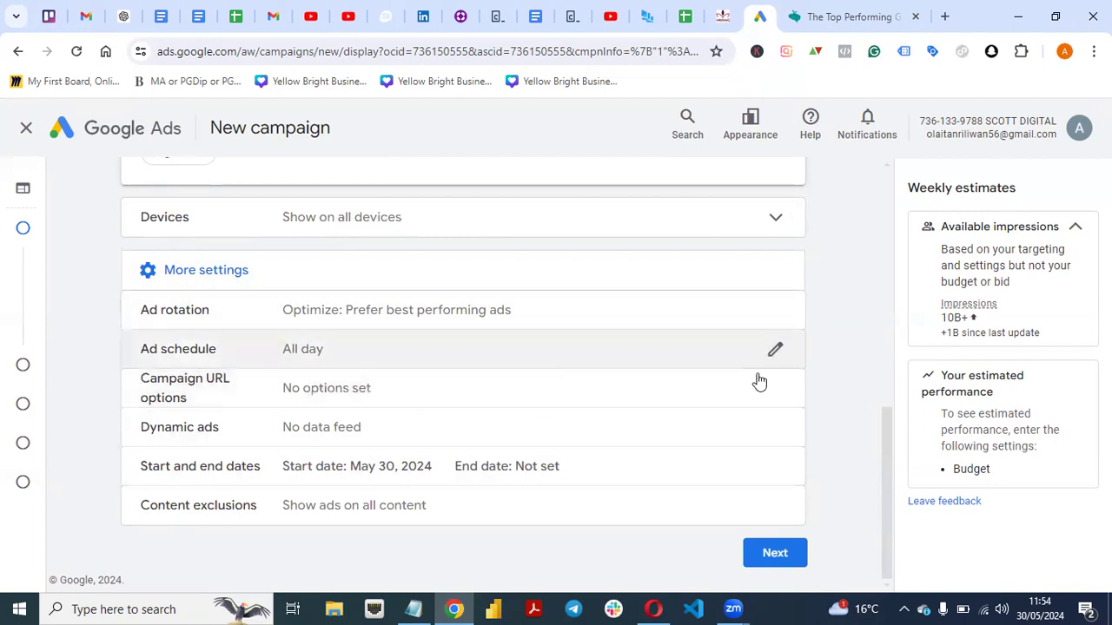
pyautogui.click(765, 561)
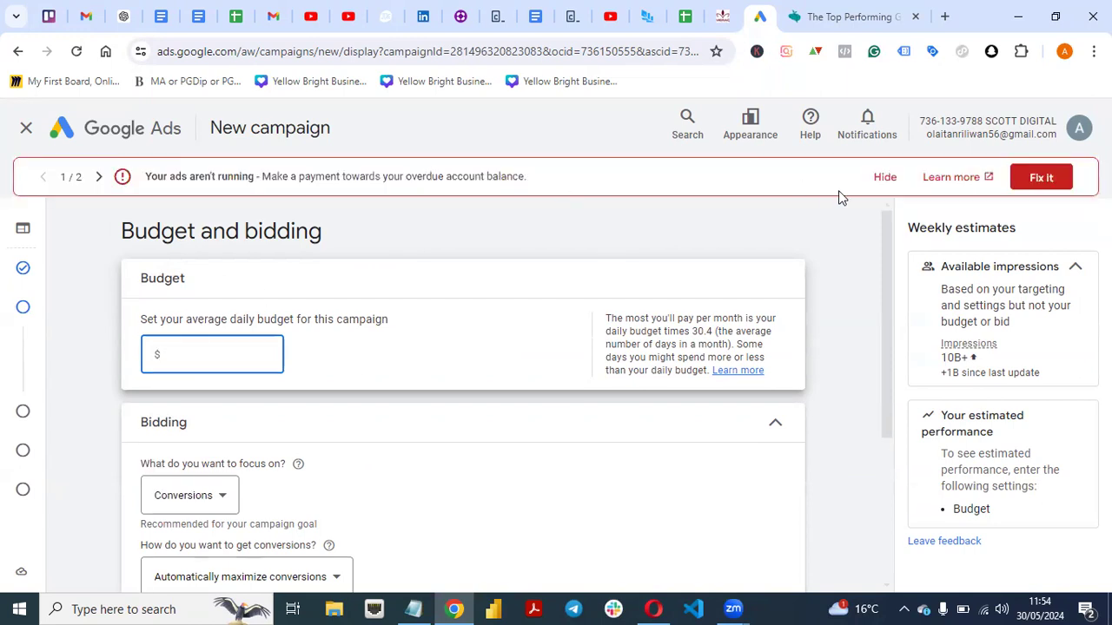
# Hide both account alerts and set the campaign's average daily budget to $10.
pyautogui.click(880, 178)
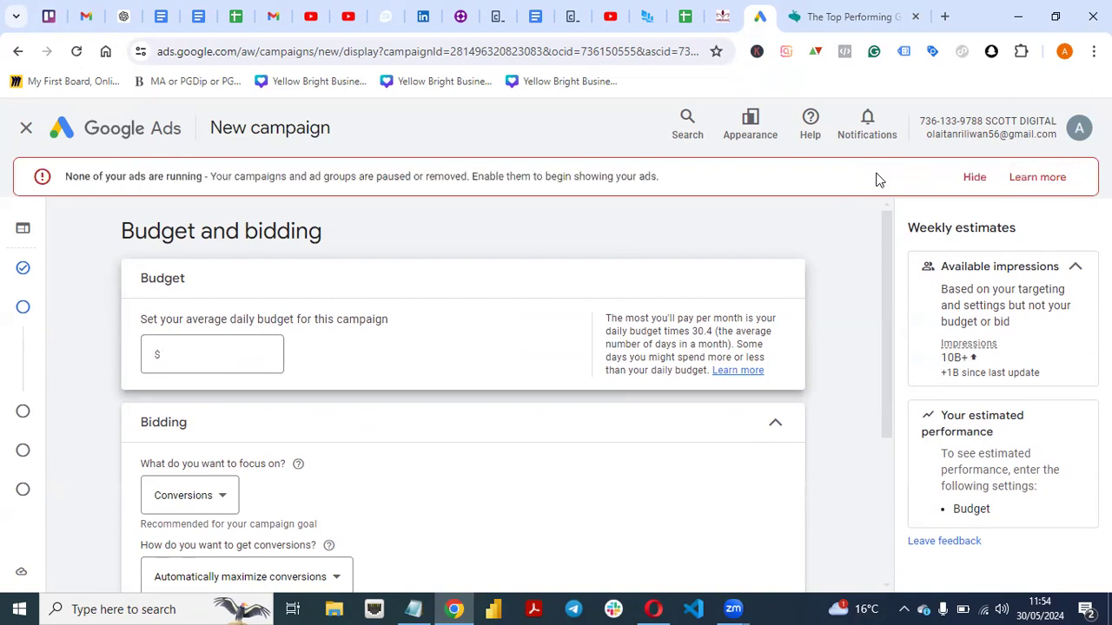
pyautogui.click(974, 177)
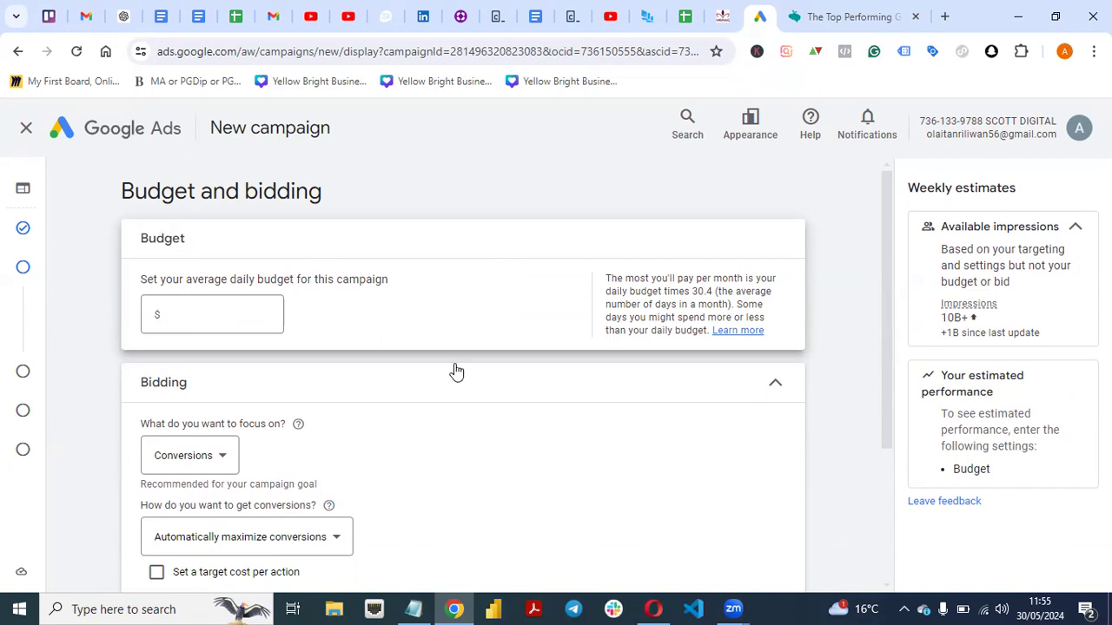
pyautogui.click(237, 318)
pyautogui.write('10')
pyautogui.click(597, 167)
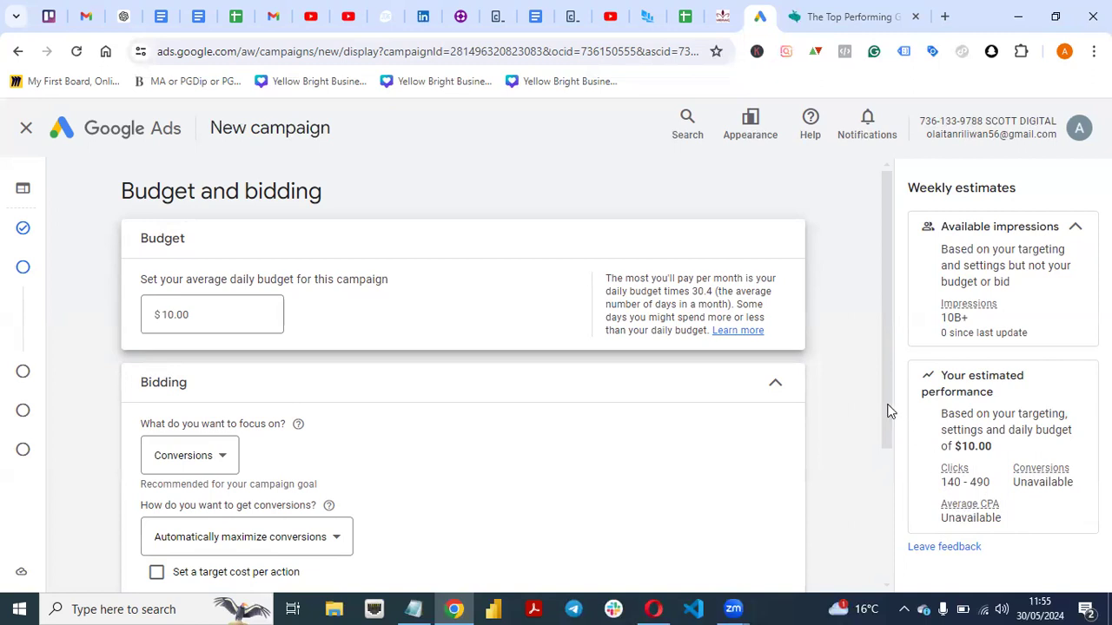
# Review the bidding focus options and keep Conversions as the focus.
pyautogui.moveTo(887, 410); pyautogui.dragTo(886, 460)
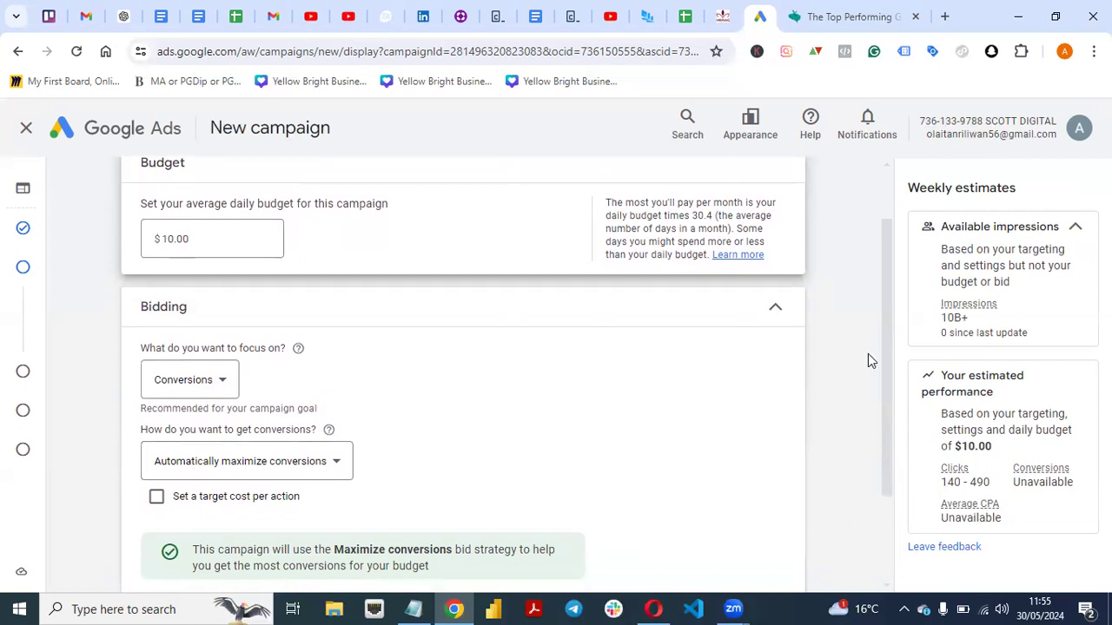
pyautogui.moveTo(883, 362); pyautogui.dragTo(884, 402)
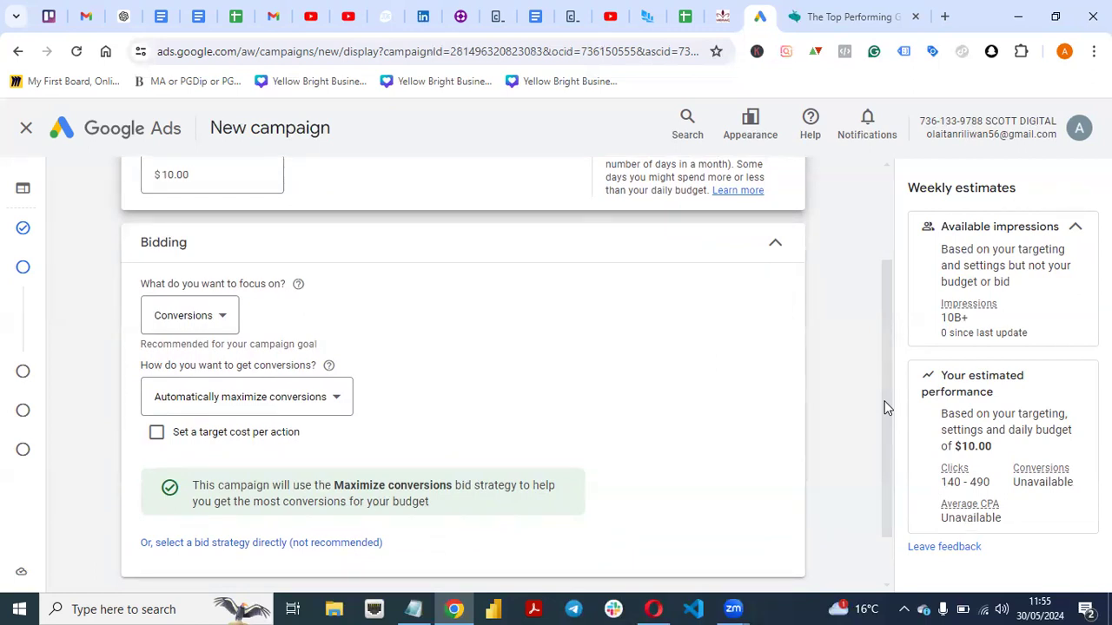
pyautogui.click(221, 317)
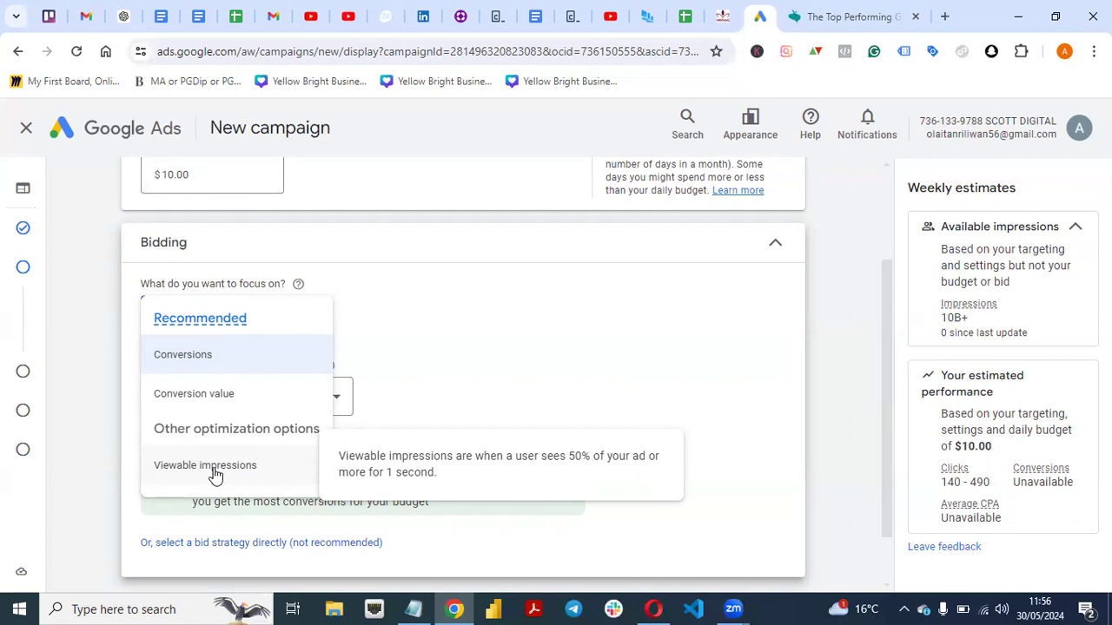
pyautogui.click(163, 358)
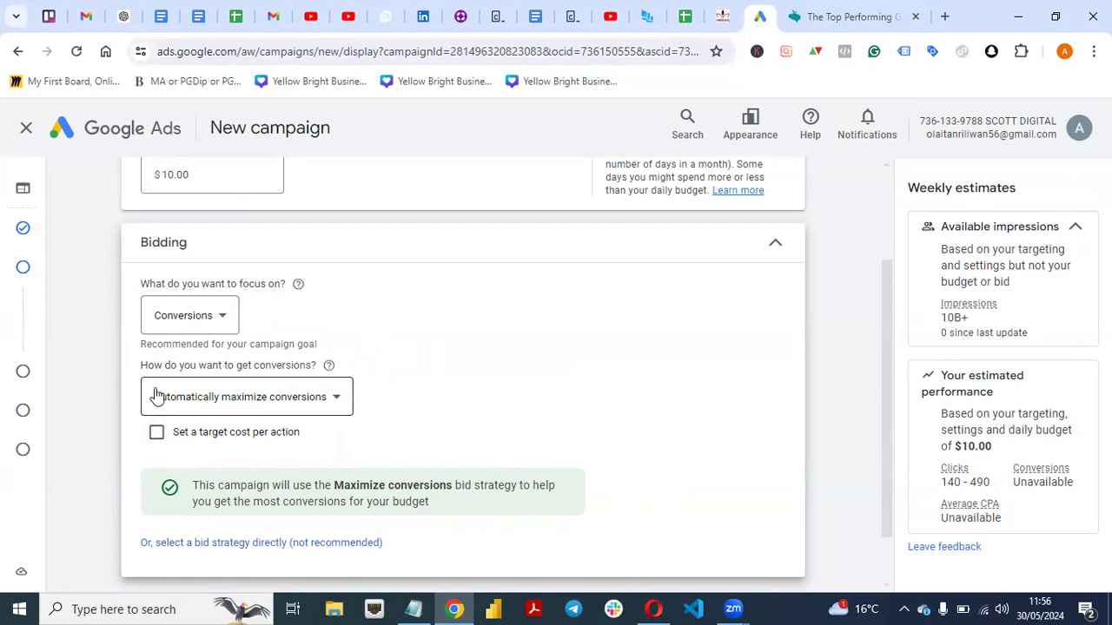
# Switch the way of getting conversions to manually set bids and enter an enhanced CPC bid of $3.
pyautogui.click(327, 397)
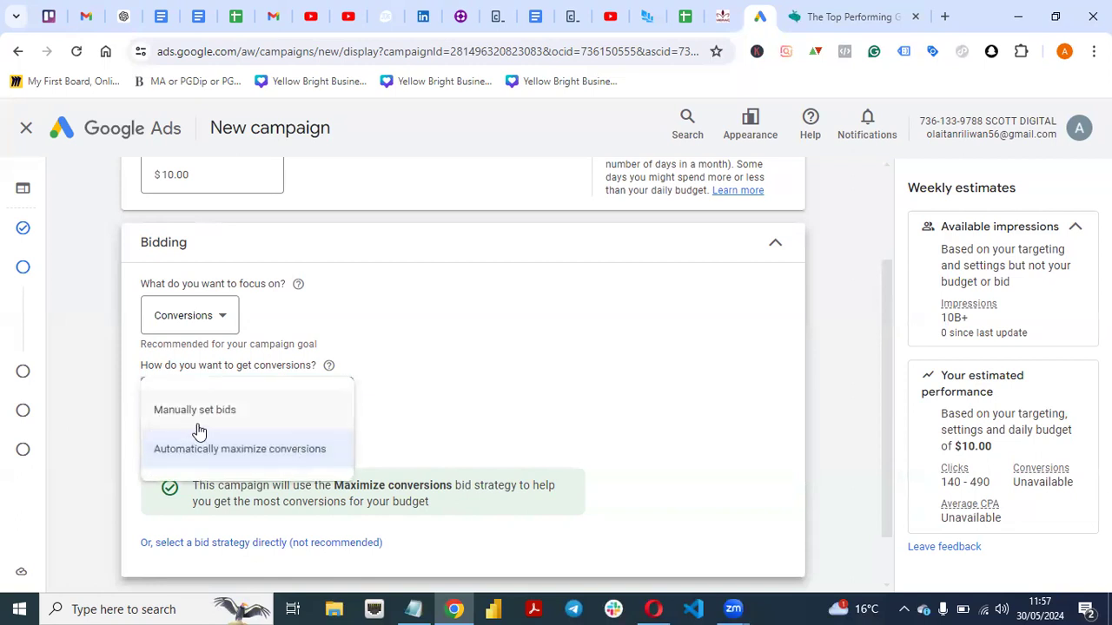
pyautogui.click(231, 418)
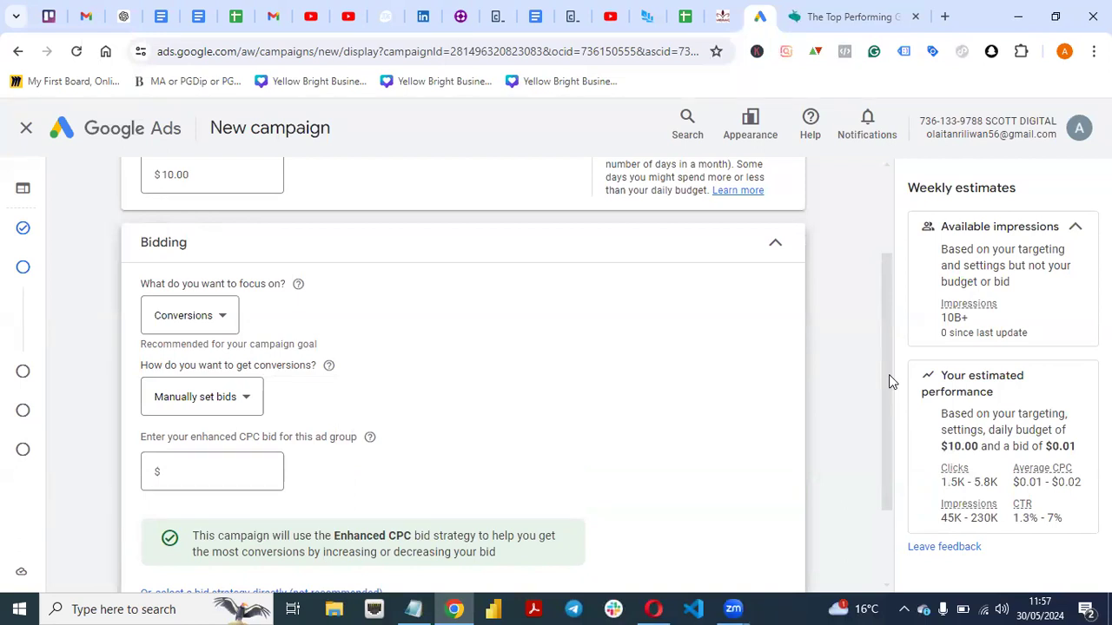
pyautogui.moveTo(889, 375); pyautogui.dragTo(888, 429)
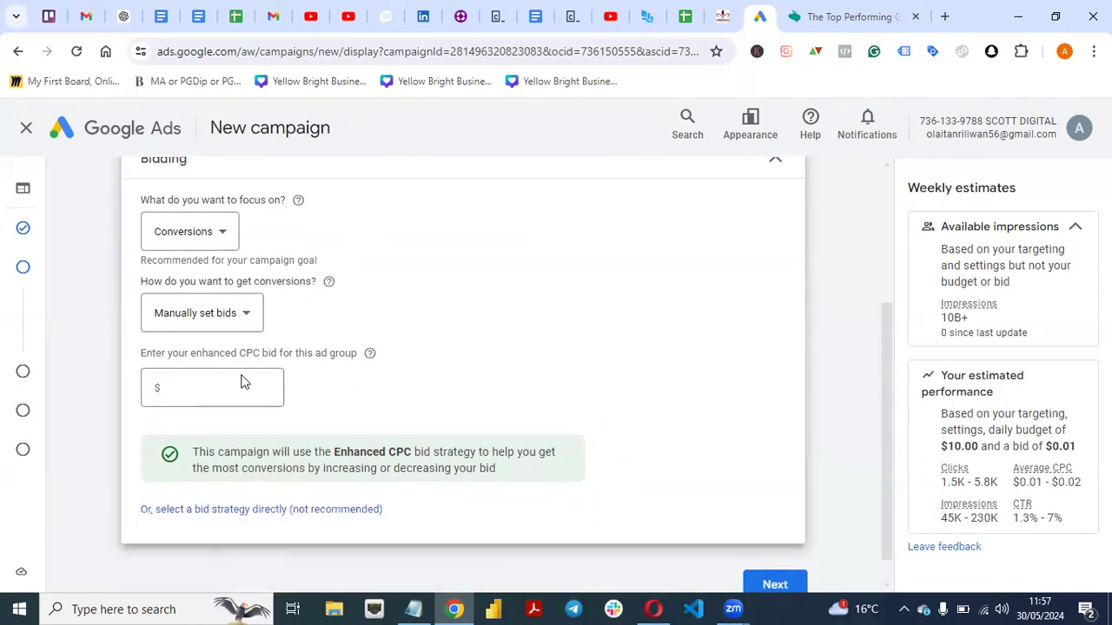
pyautogui.click(203, 388)
pyautogui.write('3')
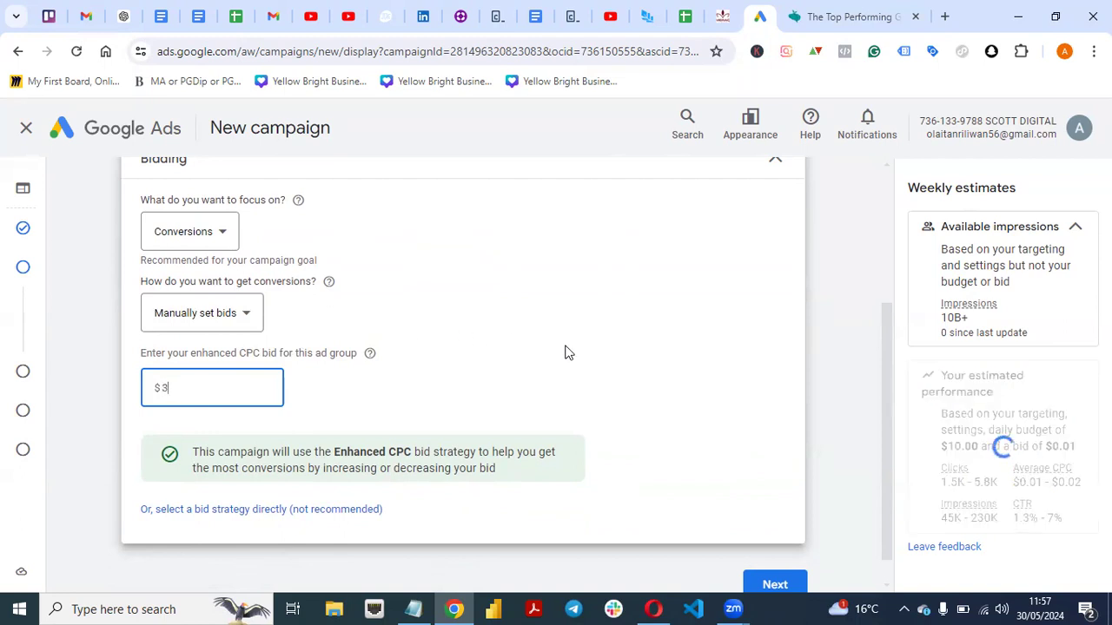
pyautogui.click(565, 352)
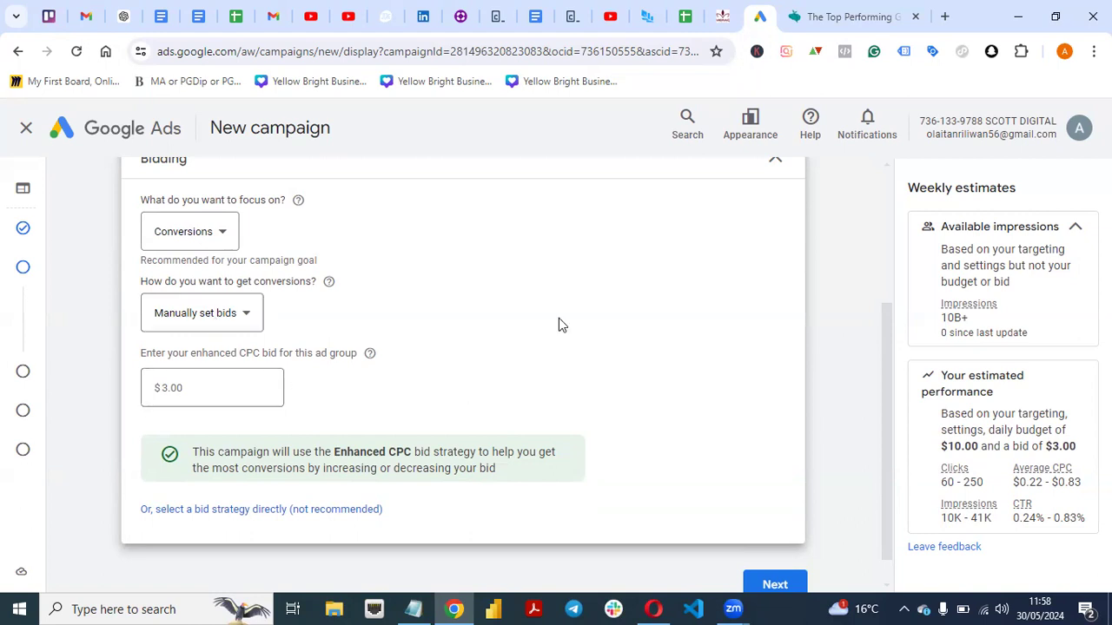
# Check the estimated performance for the manual bid and switch bidding back to automatically maximize conversions.
pyautogui.moveTo(1053, 481)
pyautogui.click(249, 328)
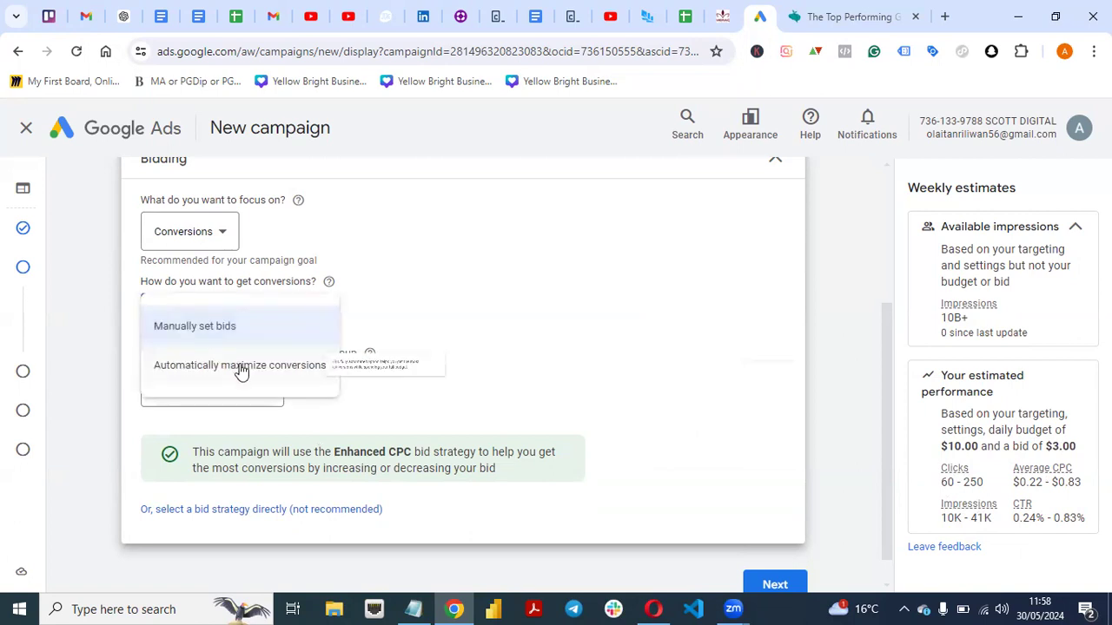
pyautogui.click(241, 365)
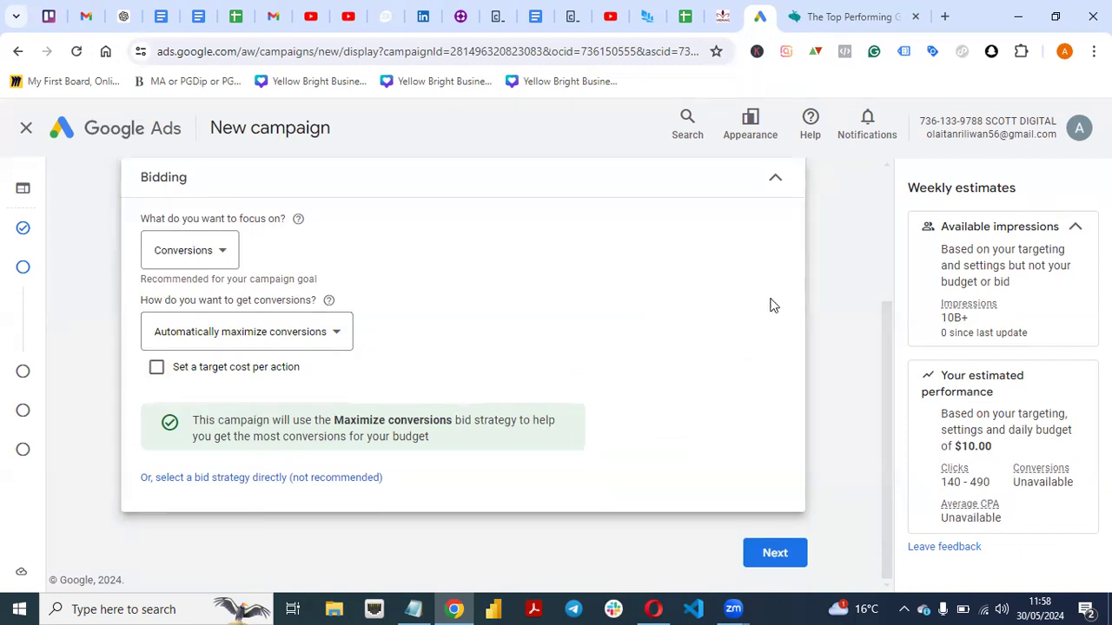
# Continue from bidding to the targeting settings, start adding targeting and complete the requested account identity verification.
pyautogui.moveTo(888, 340)
pyautogui.mouseDown()
pyautogui.moveTo(889, 218)
pyautogui.moveTo(874, 354)
pyautogui.mouseUp()
pyautogui.click(773, 558)
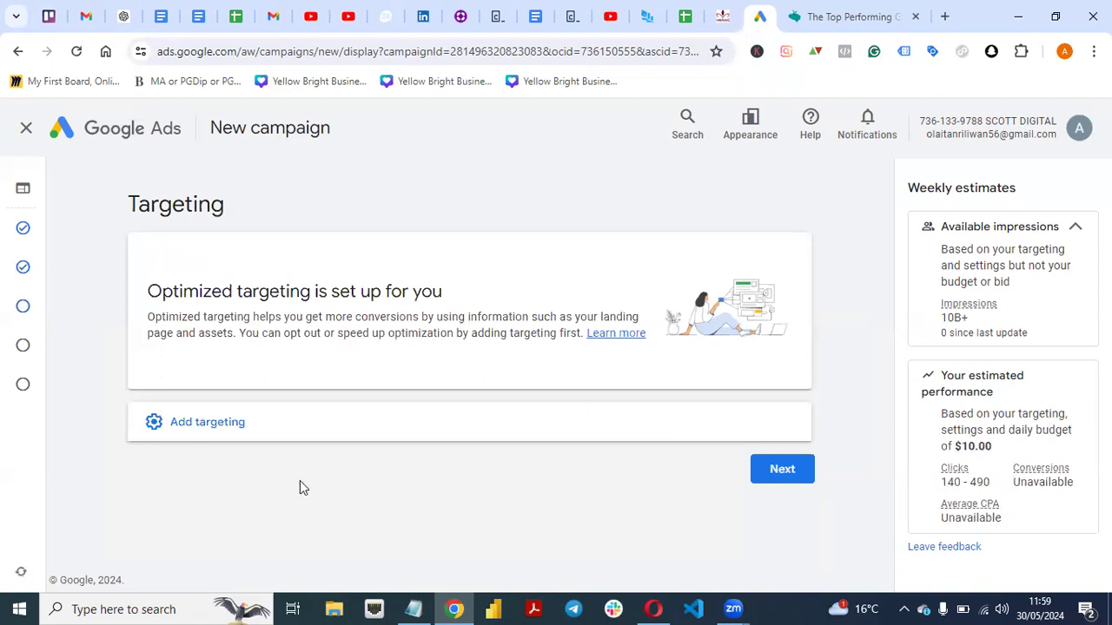
pyautogui.click(193, 423)
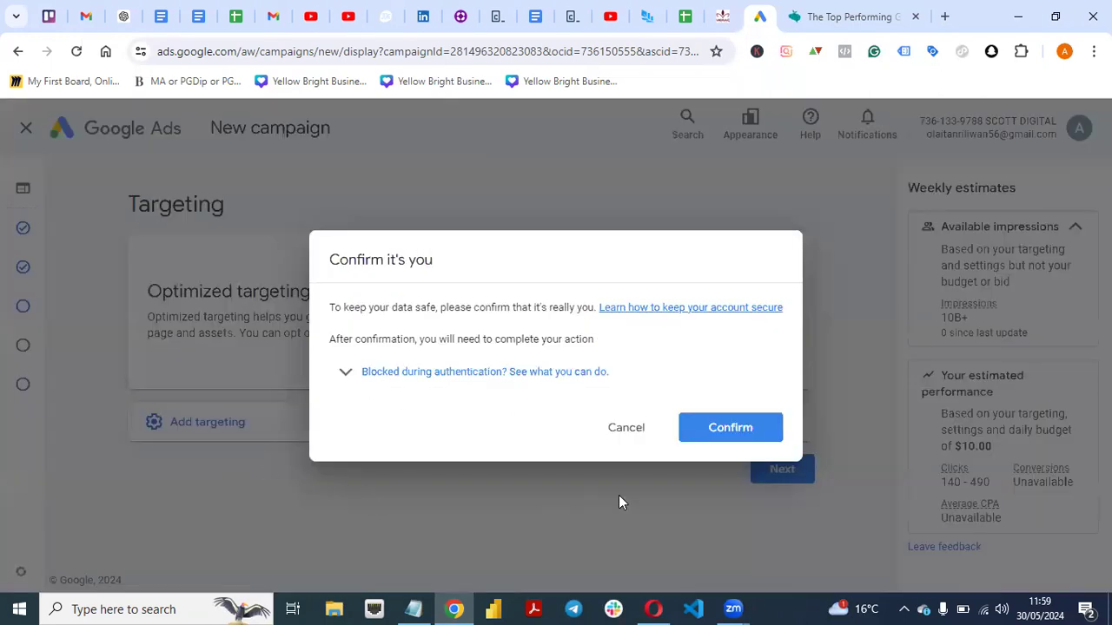
pyautogui.click(724, 427)
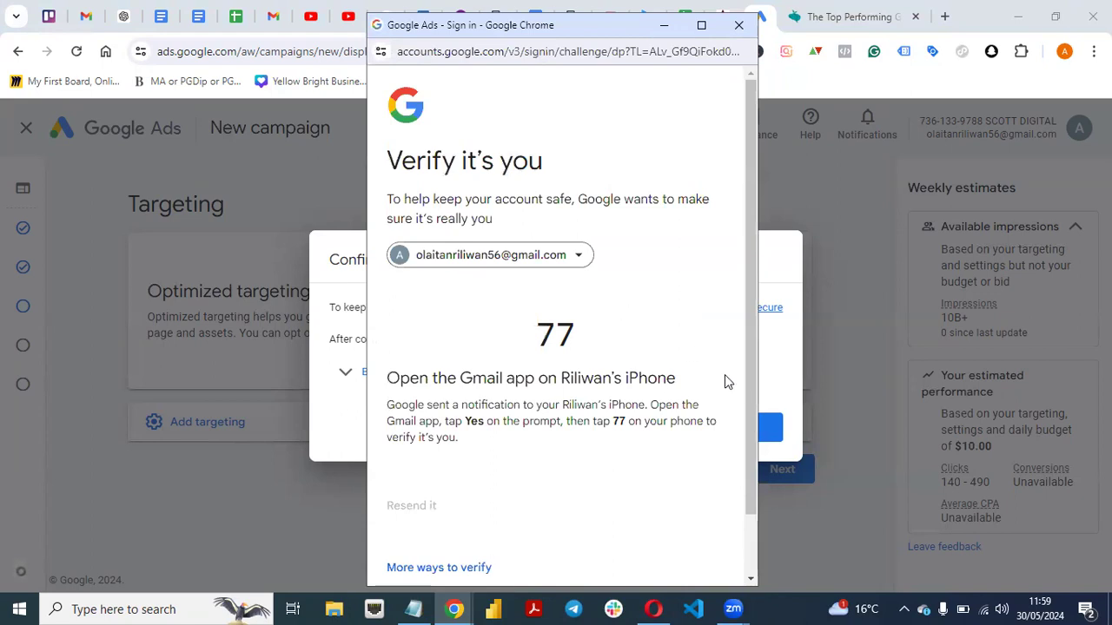
pyautogui.moveTo(750, 368); pyautogui.dragTo(751, 504)
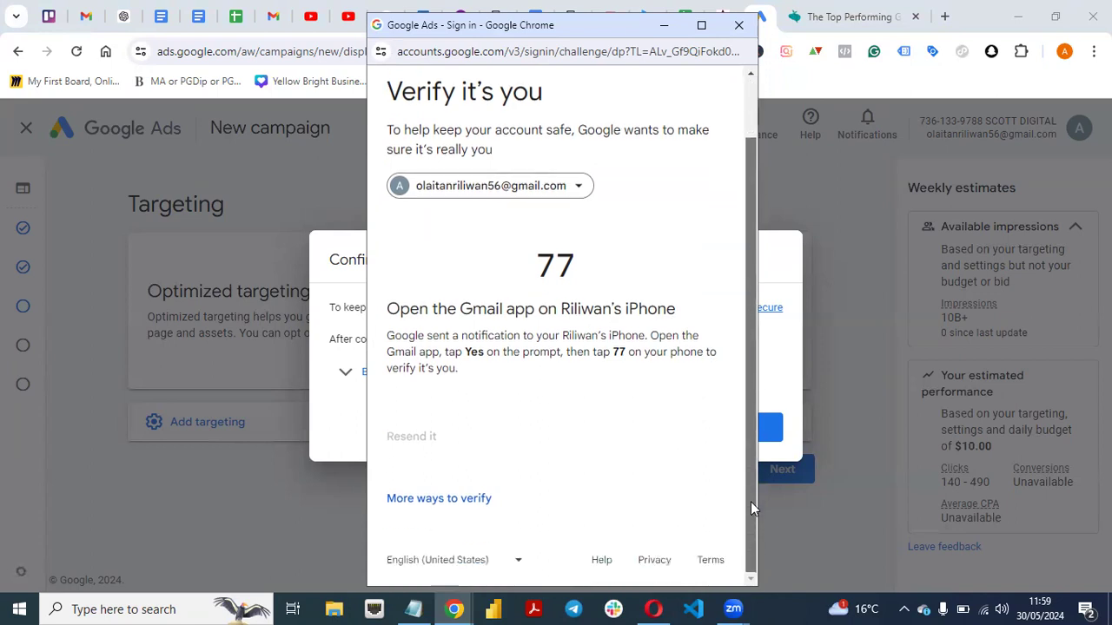
pyautogui.moveTo(752, 502)
pyautogui.mouseDown()
pyautogui.moveTo(741, 387)
pyautogui.moveTo(751, 504)
pyautogui.mouseUp()
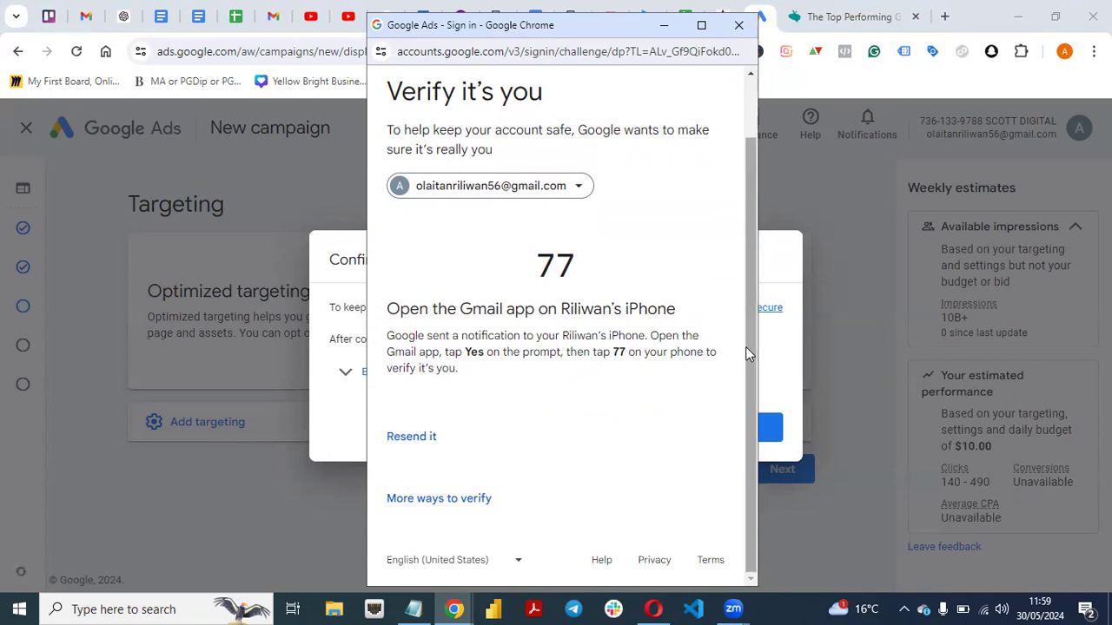
pyautogui.moveTo(749, 279); pyautogui.dragTo(743, 239)
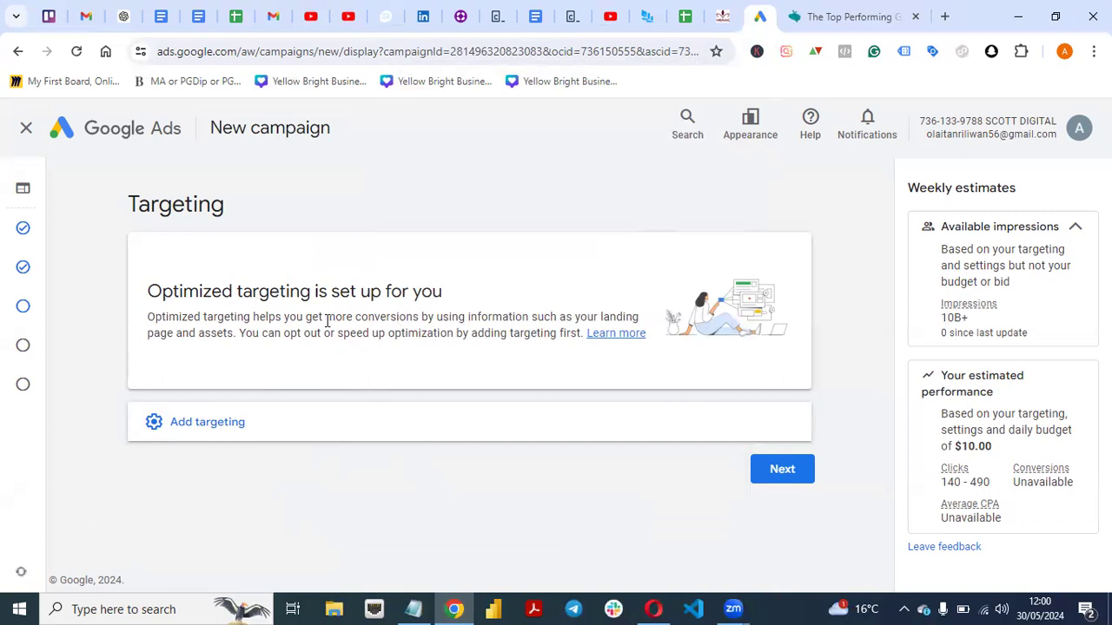
# Add Audience Segments to the campaign's targeting and look over the suggested segments.
pyautogui.click(201, 433)
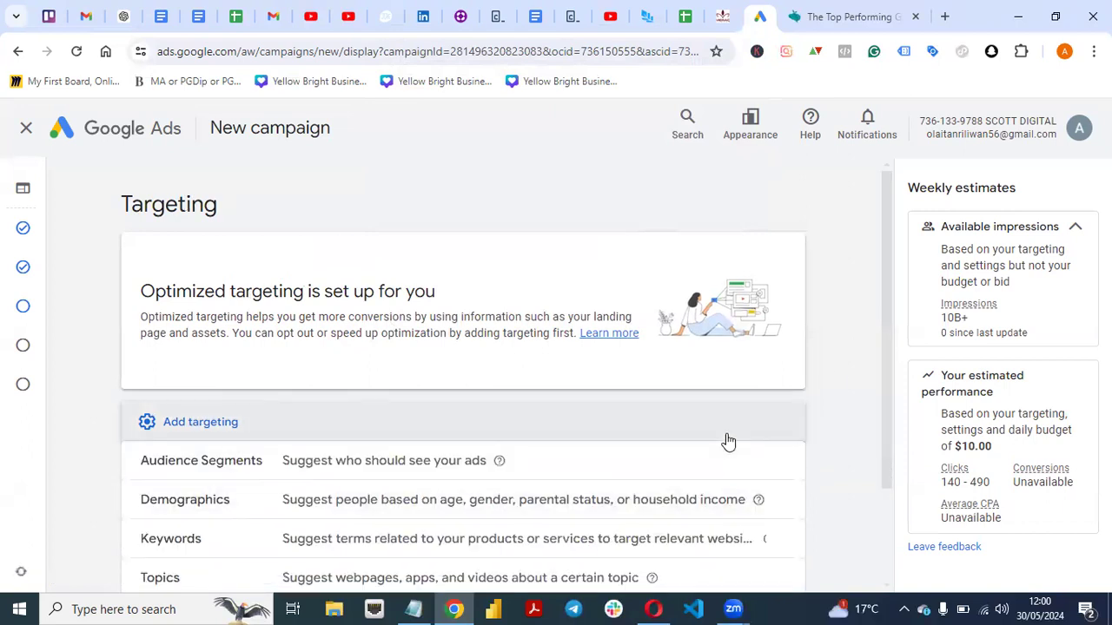
pyautogui.moveTo(886, 346); pyautogui.dragTo(886, 412)
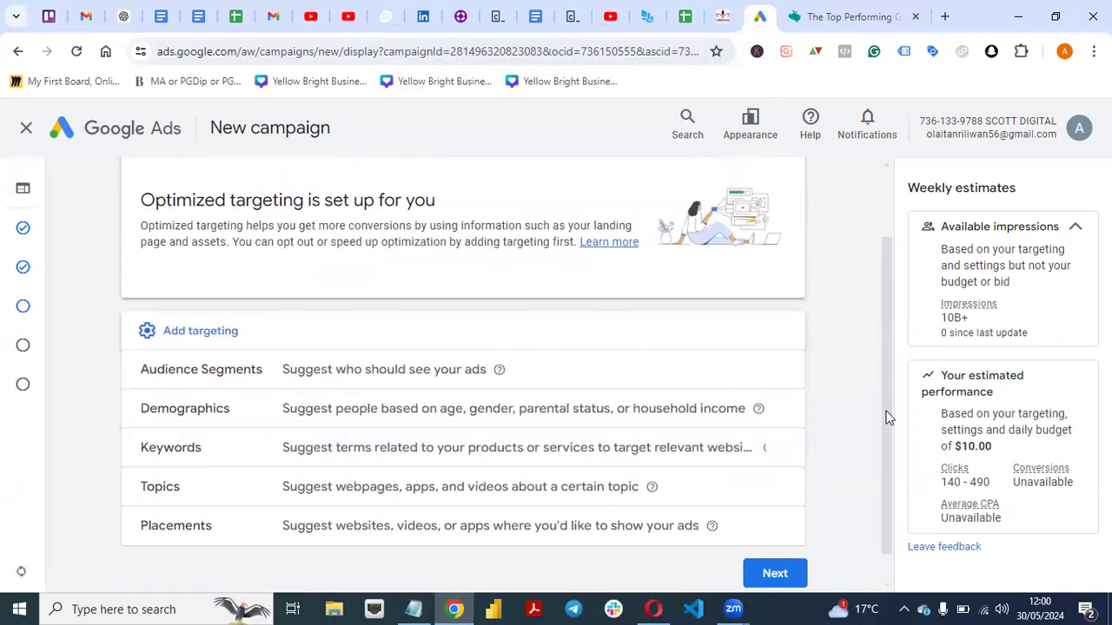
pyautogui.click(719, 380)
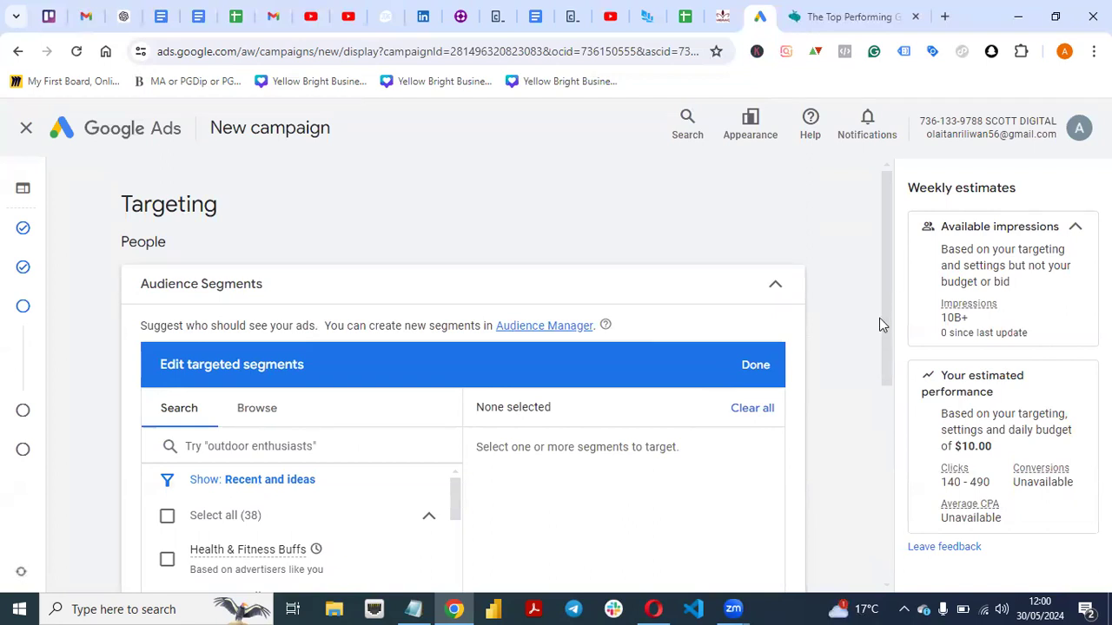
pyautogui.moveTo(880, 318); pyautogui.dragTo(887, 314)
pyautogui.click(840, 265)
pyautogui.scroll(-4, 879, 434)
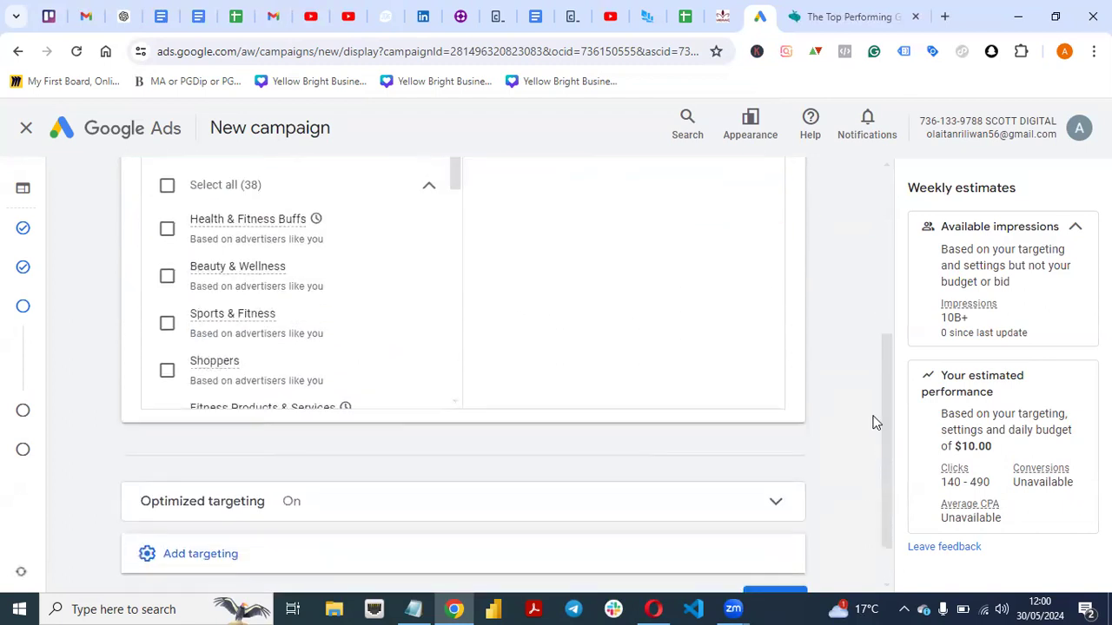
pyautogui.scroll(3, 869, 365)
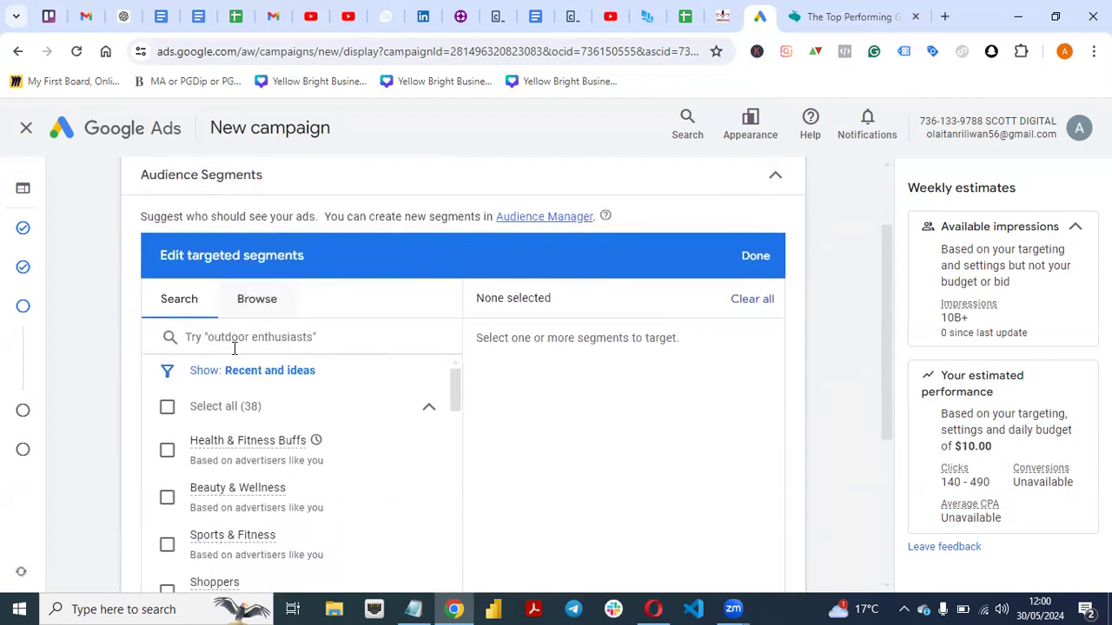
# Browse the audience segment categories, from detailed demographics and affinity to combined and custom segments.
pyautogui.click(254, 306)
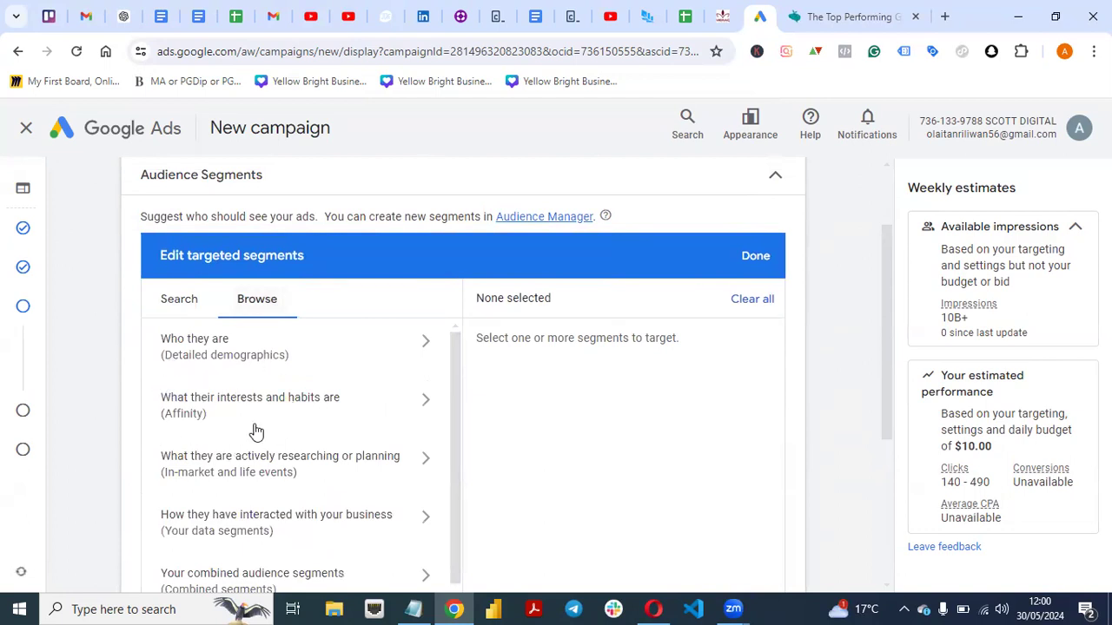
pyautogui.moveTo(881, 342); pyautogui.dragTo(888, 402)
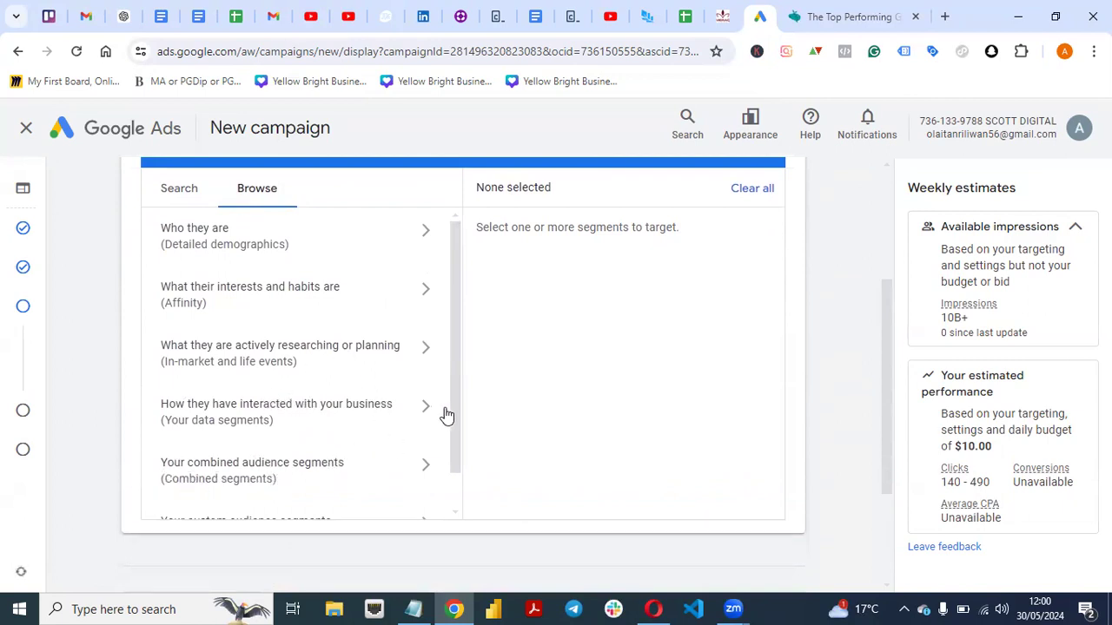
pyautogui.moveTo(454, 413); pyautogui.dragTo(454, 464)
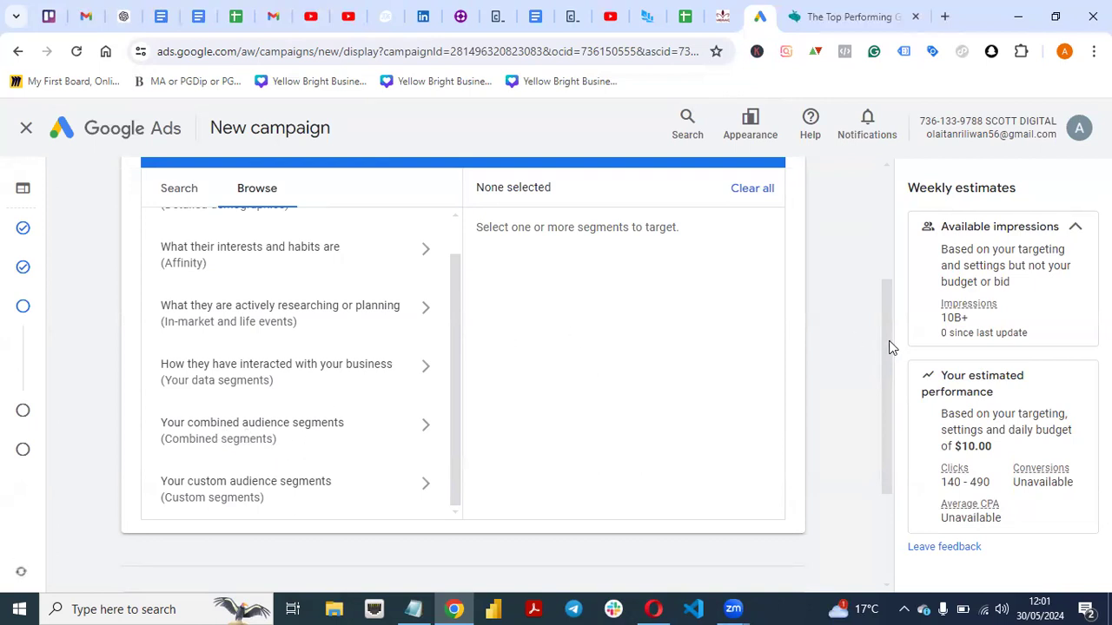
pyautogui.moveTo(889, 348); pyautogui.dragTo(876, 273)
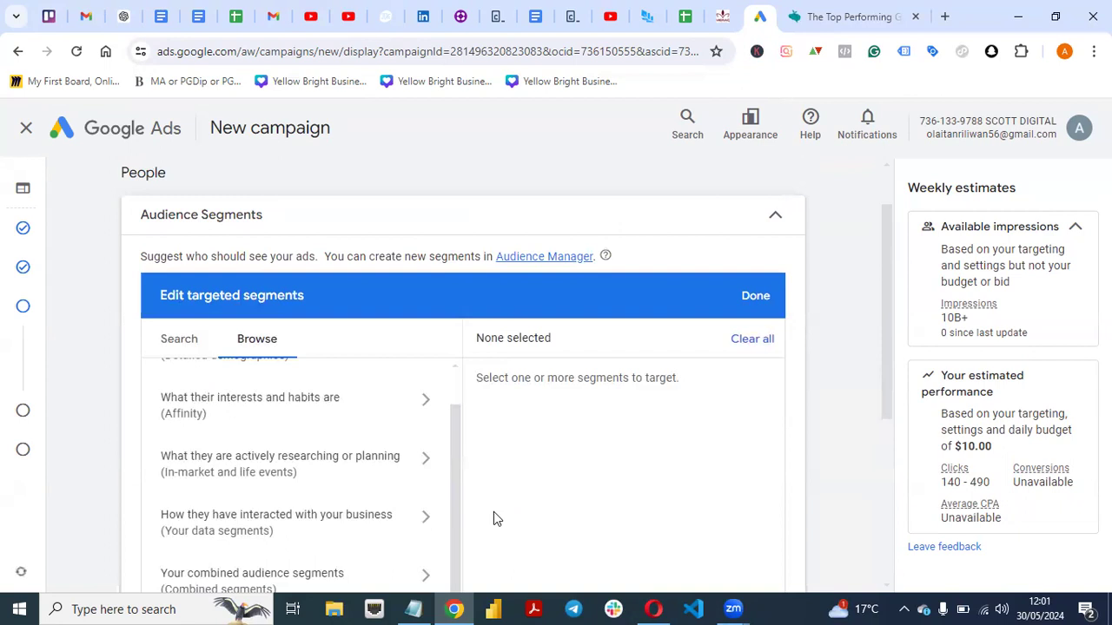
pyautogui.scroll(1, 456, 443)
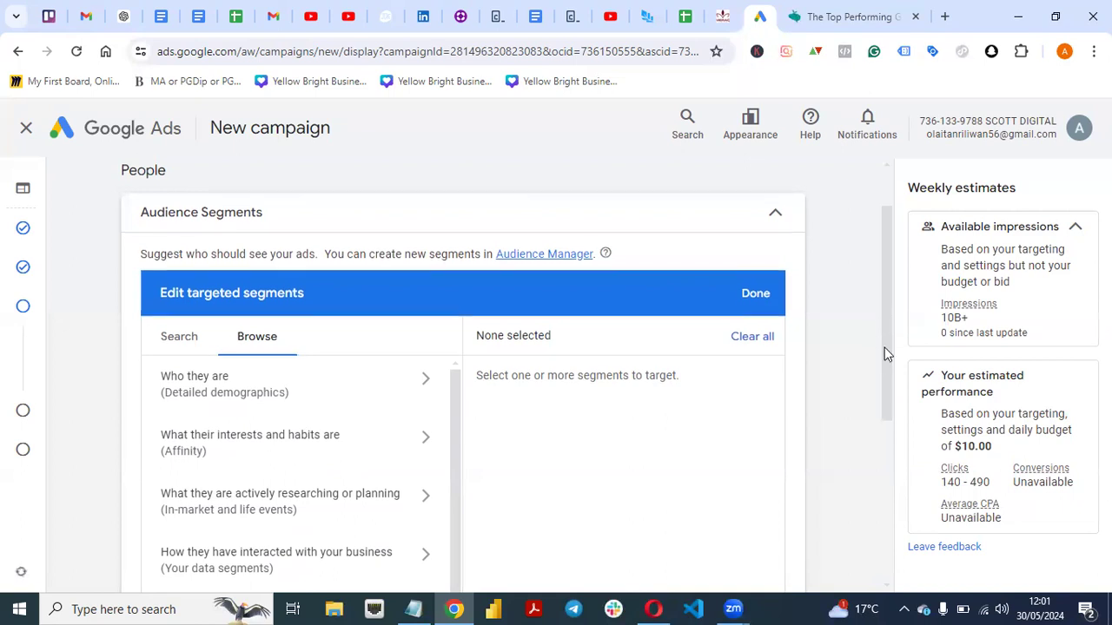
pyautogui.scroll(-1, 886, 353)
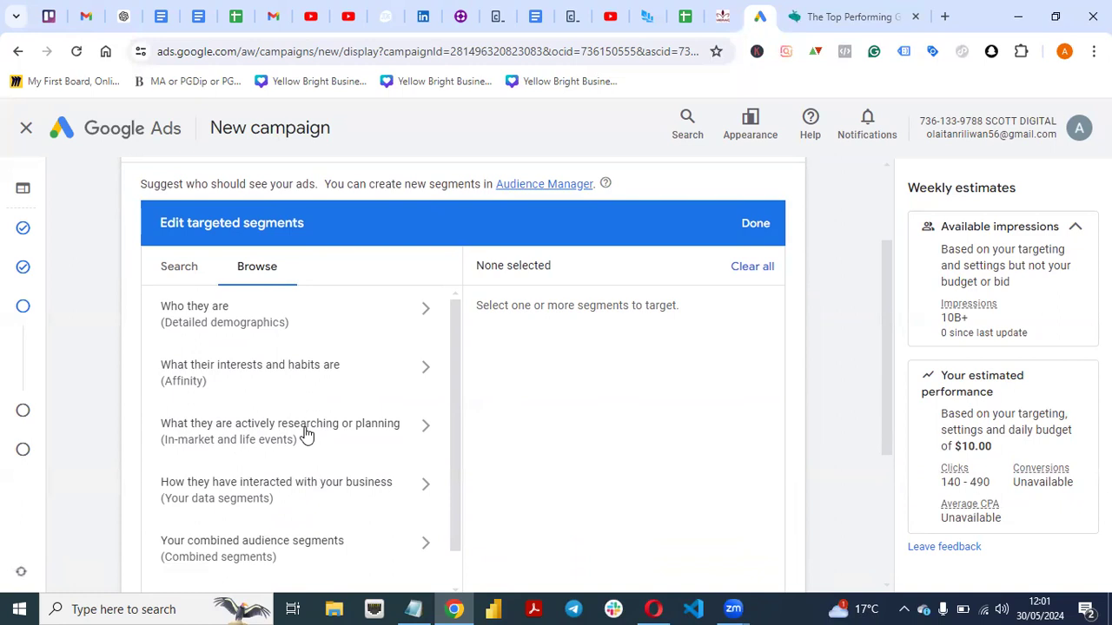
pyautogui.moveTo(885, 289)
pyautogui.mouseDown()
pyautogui.moveTo(887, 257)
pyautogui.moveTo(888, 273)
pyautogui.mouseUp()
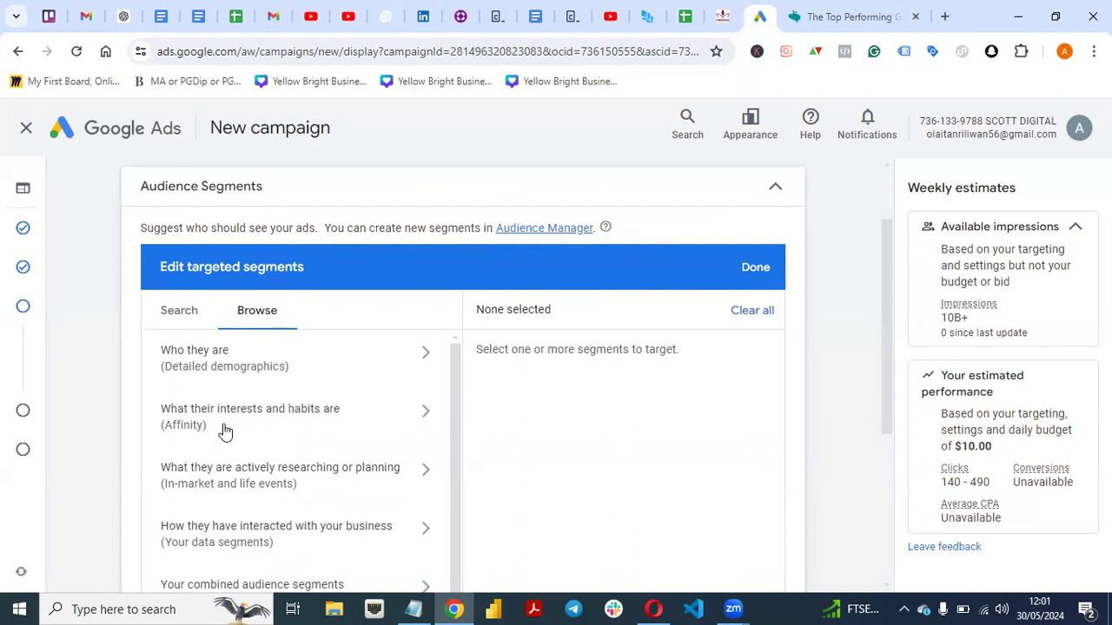
# Examine the affinity segments, including those under Lifestyles & Hobbies, and close the segment editor without selecting any.
pyautogui.click(387, 420)
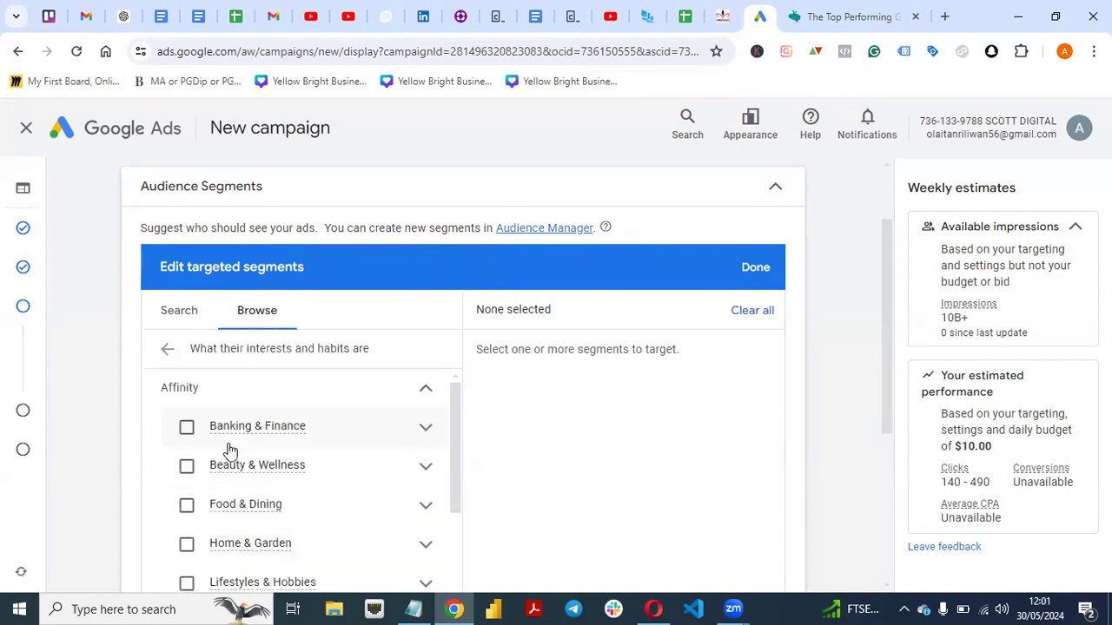
pyautogui.scroll(-1, 883, 374)
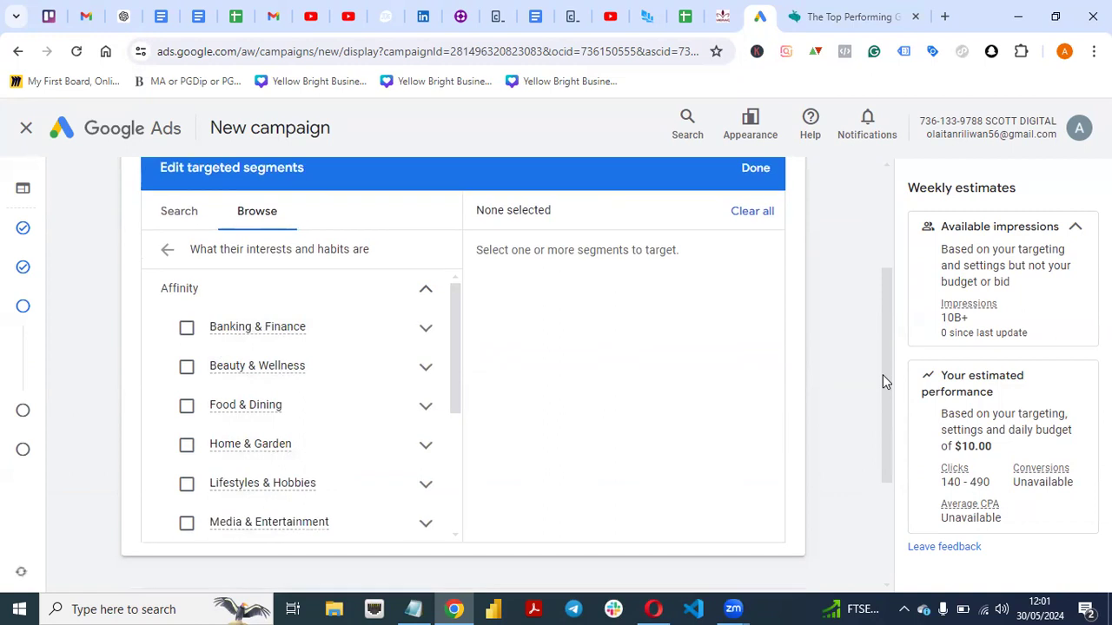
pyautogui.scroll(-1, 456, 396)
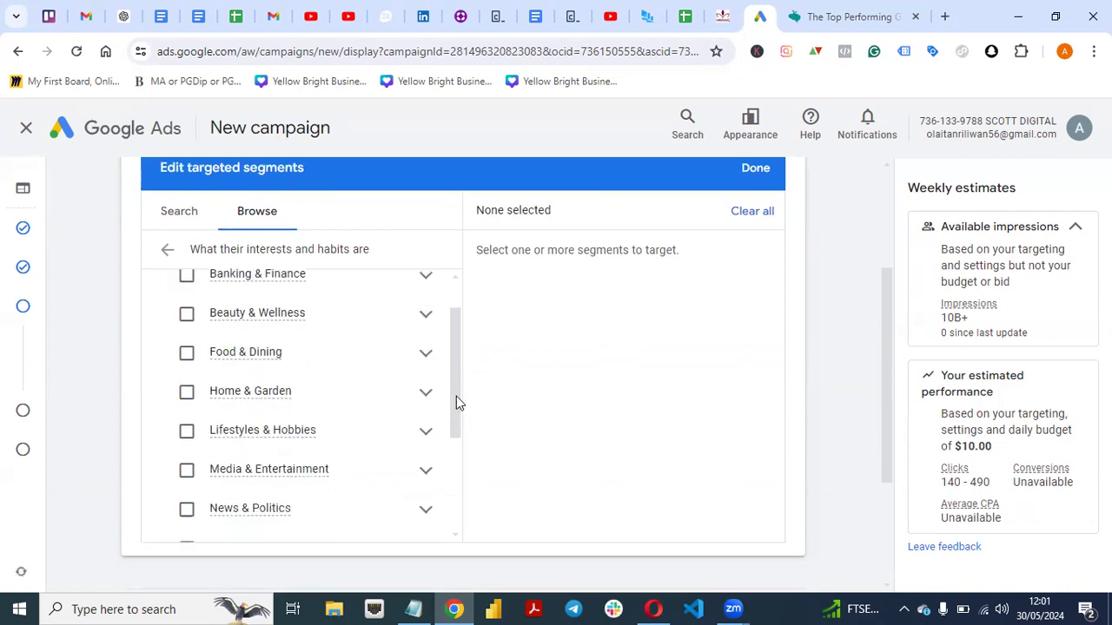
pyautogui.click(423, 437)
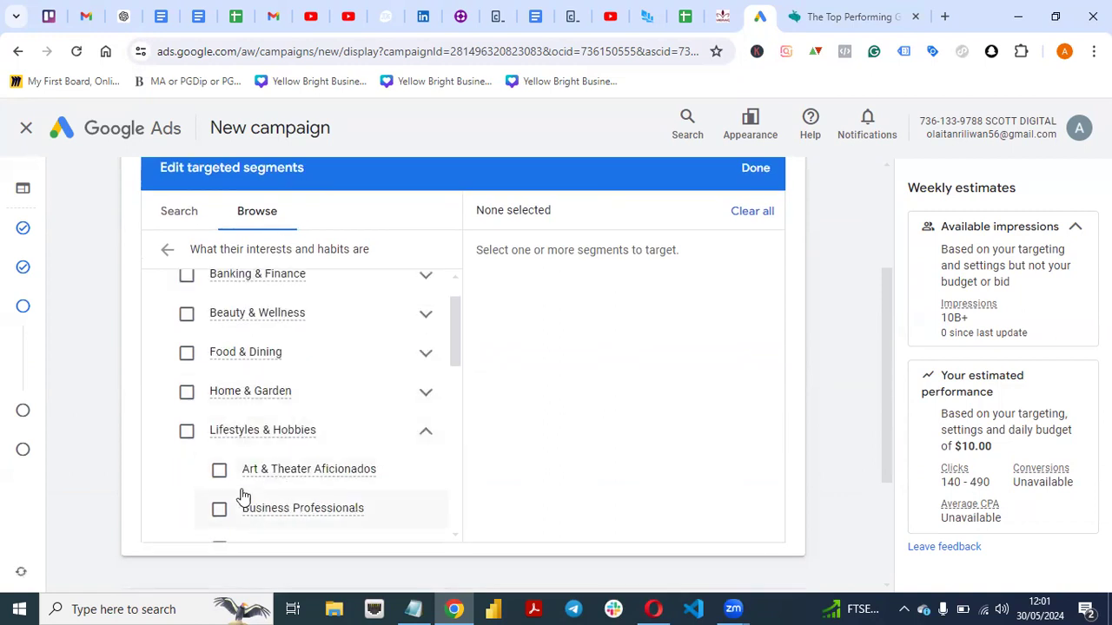
pyautogui.moveTo(454, 344); pyautogui.dragTo(452, 383)
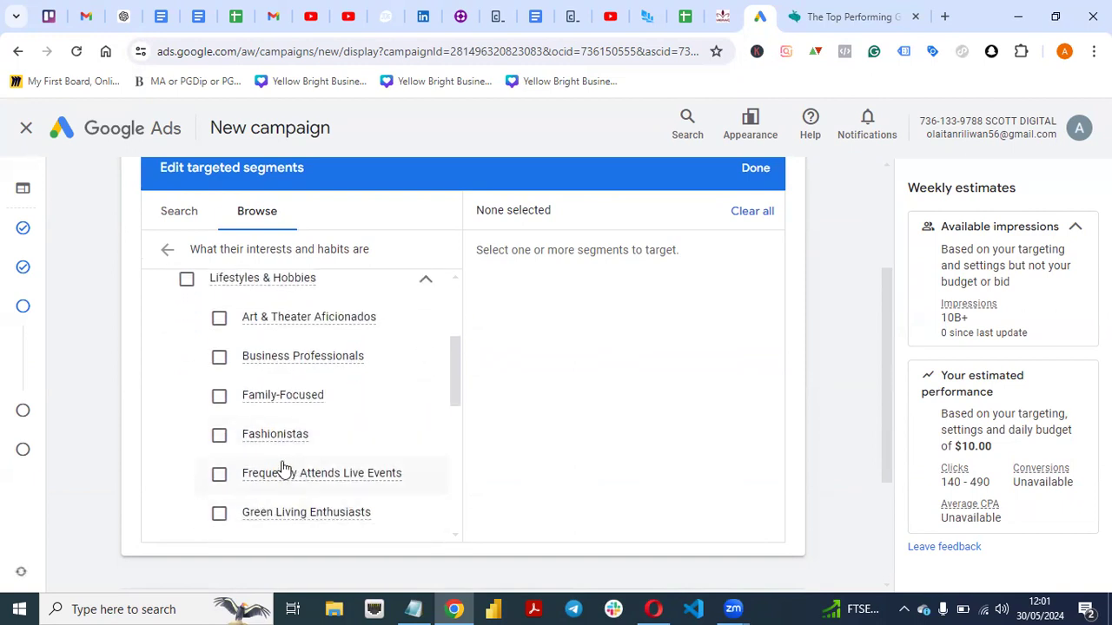
pyautogui.moveTo(455, 381); pyautogui.dragTo(429, 350)
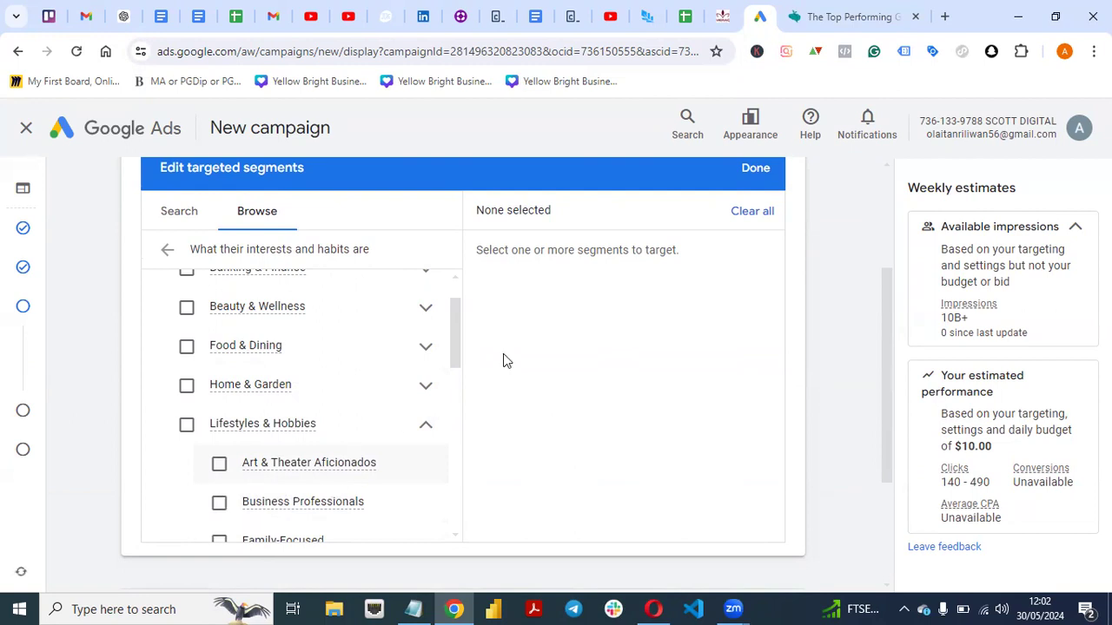
pyautogui.scroll(2, 886, 323)
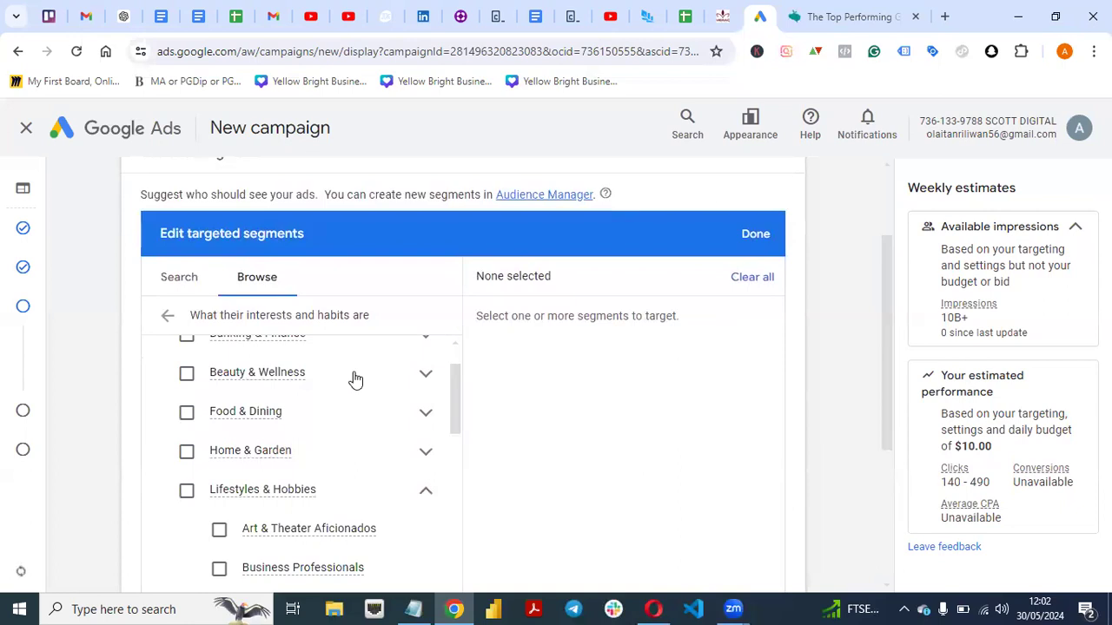
pyautogui.click(165, 318)
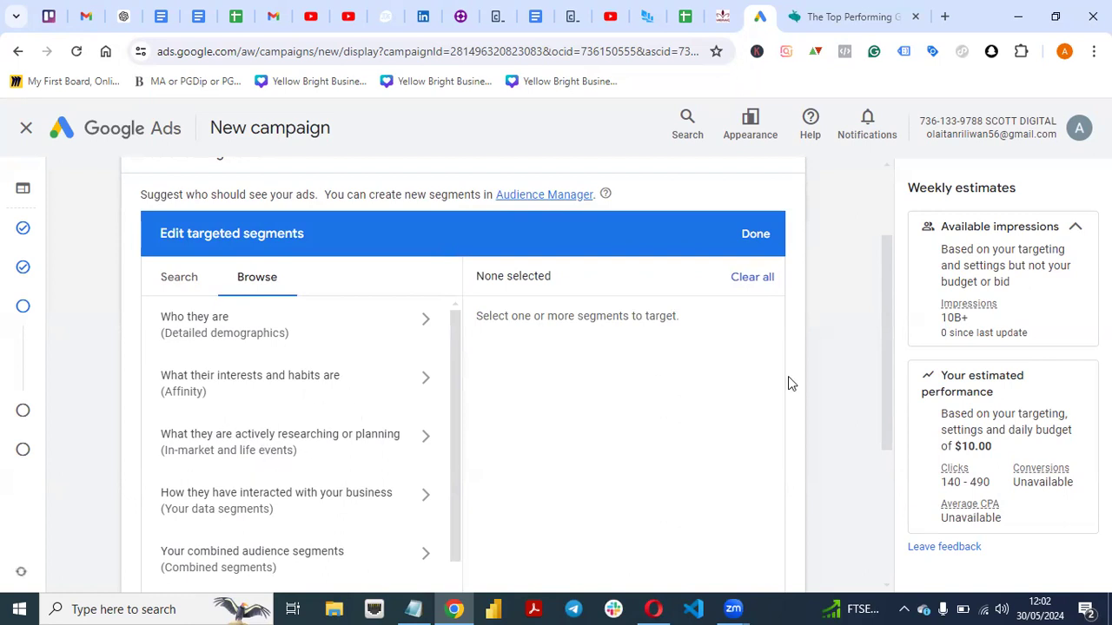
pyautogui.click(755, 237)
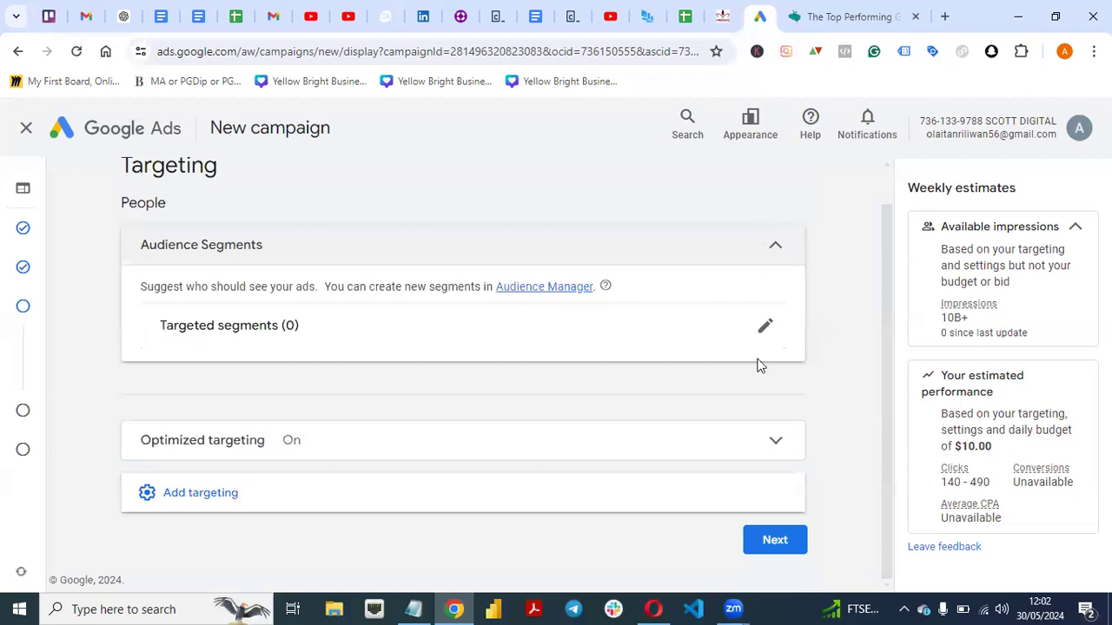
# Add Demographics to the campaign's targeting and exclude the Unknown gender.
pyautogui.click(269, 508)
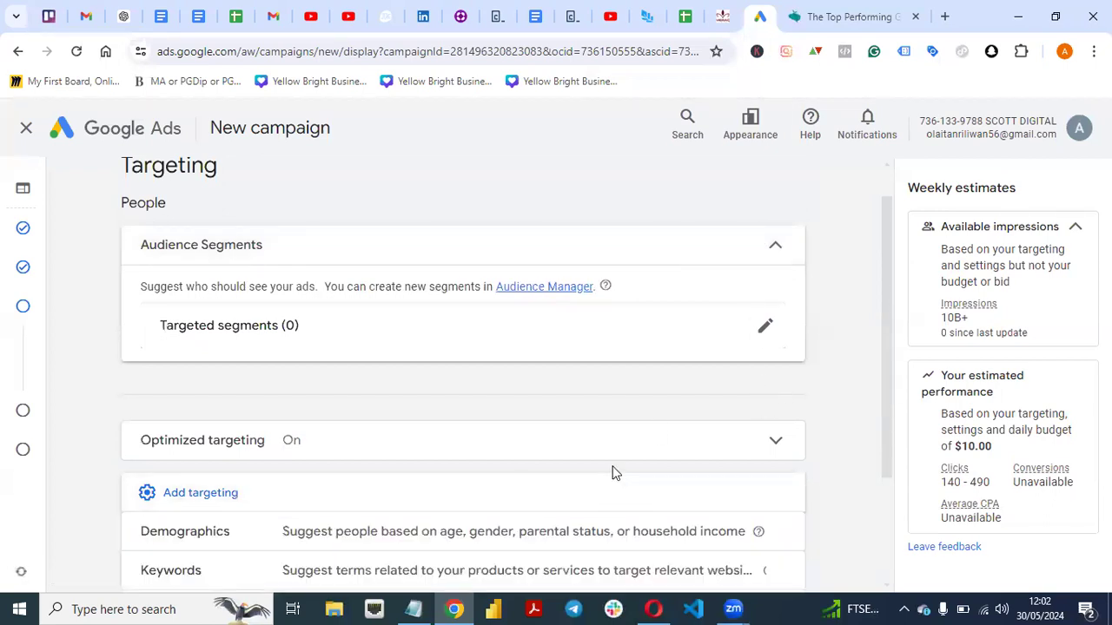
pyautogui.moveTo(890, 310); pyautogui.dragTo(886, 402)
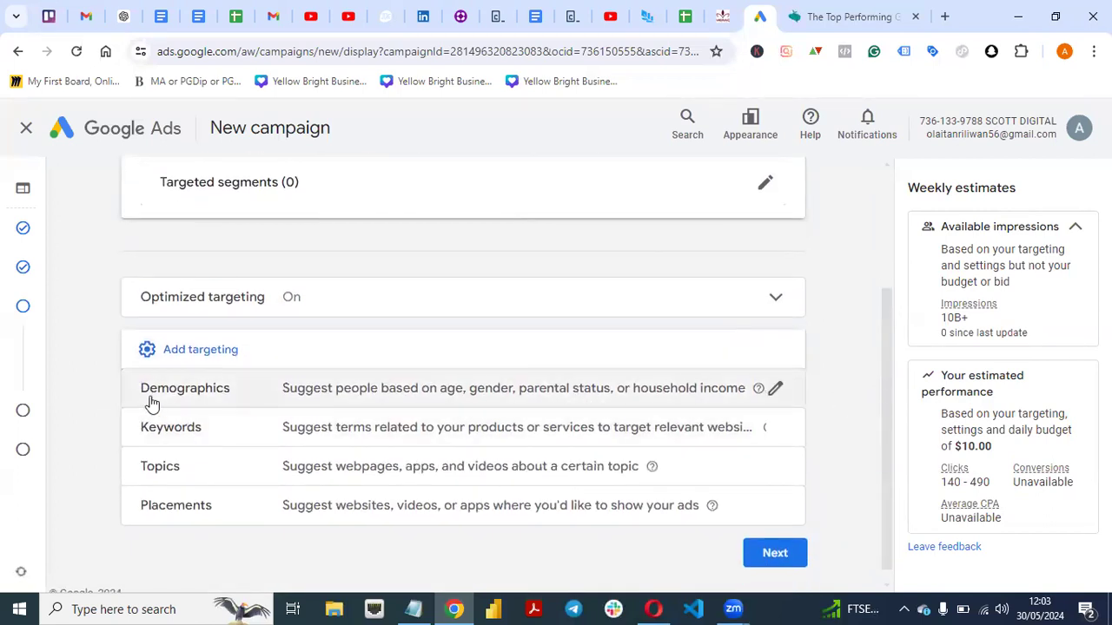
pyautogui.click(200, 402)
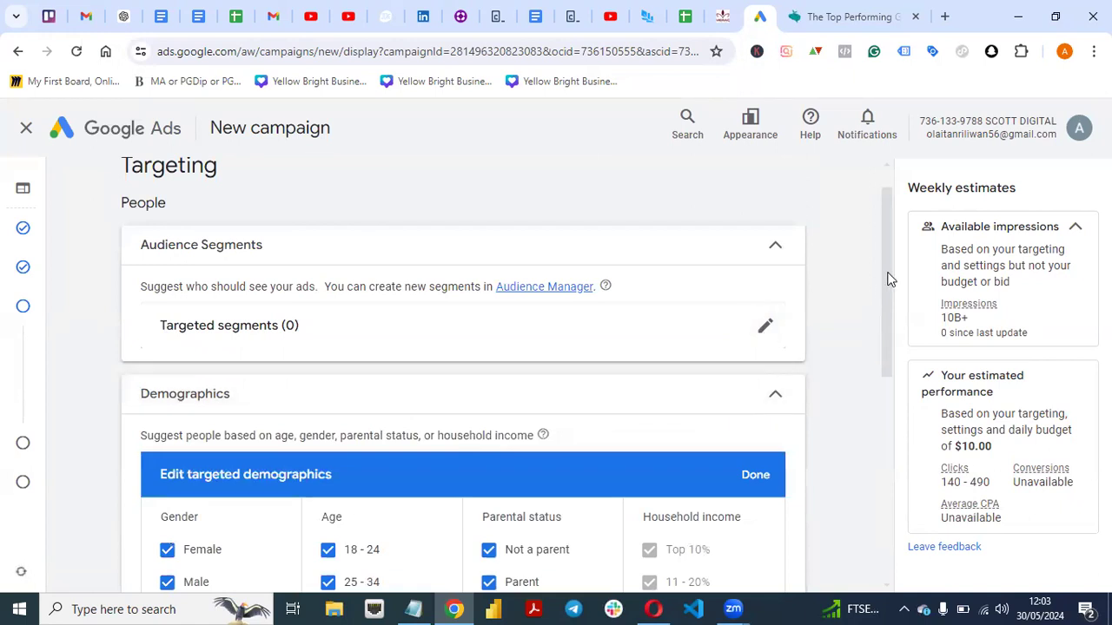
pyautogui.moveTo(886, 278); pyautogui.dragTo(880, 324)
pyautogui.click(167, 498)
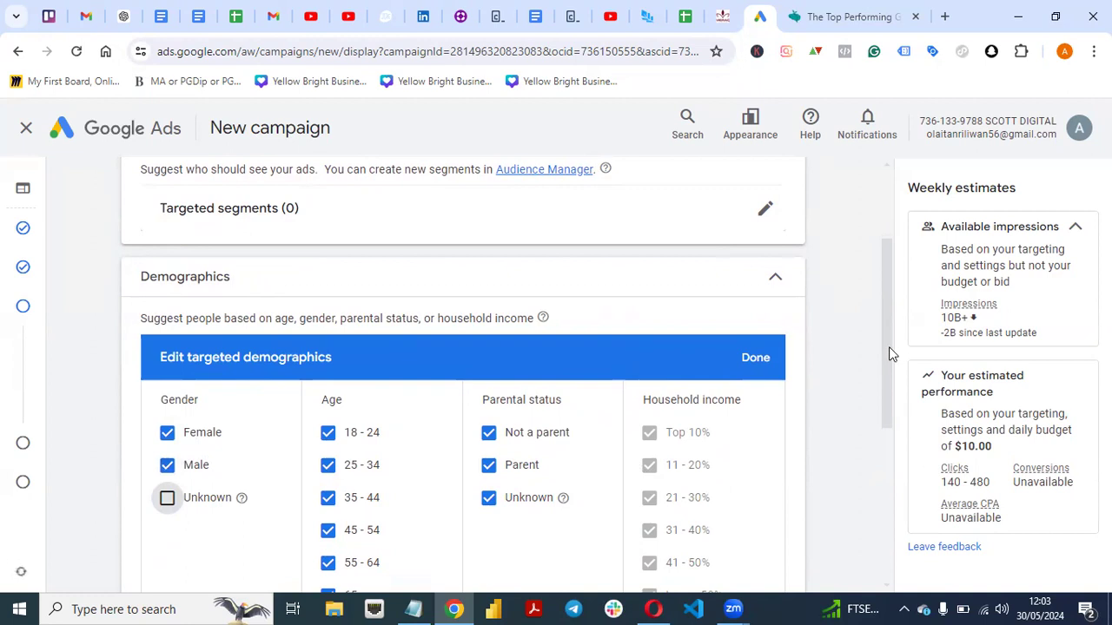
# Exclude the age groups 18 - 24, 55 - 64, 65+ and Unknown from the targeted demographics.
pyautogui.moveTo(889, 348); pyautogui.dragTo(817, 396)
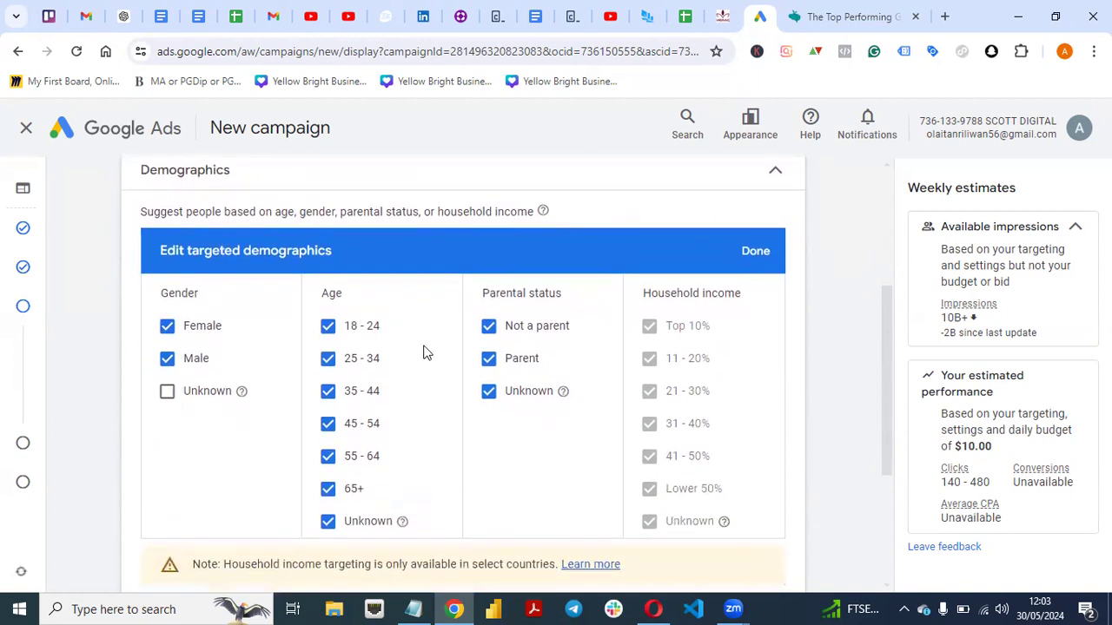
pyautogui.click(328, 326)
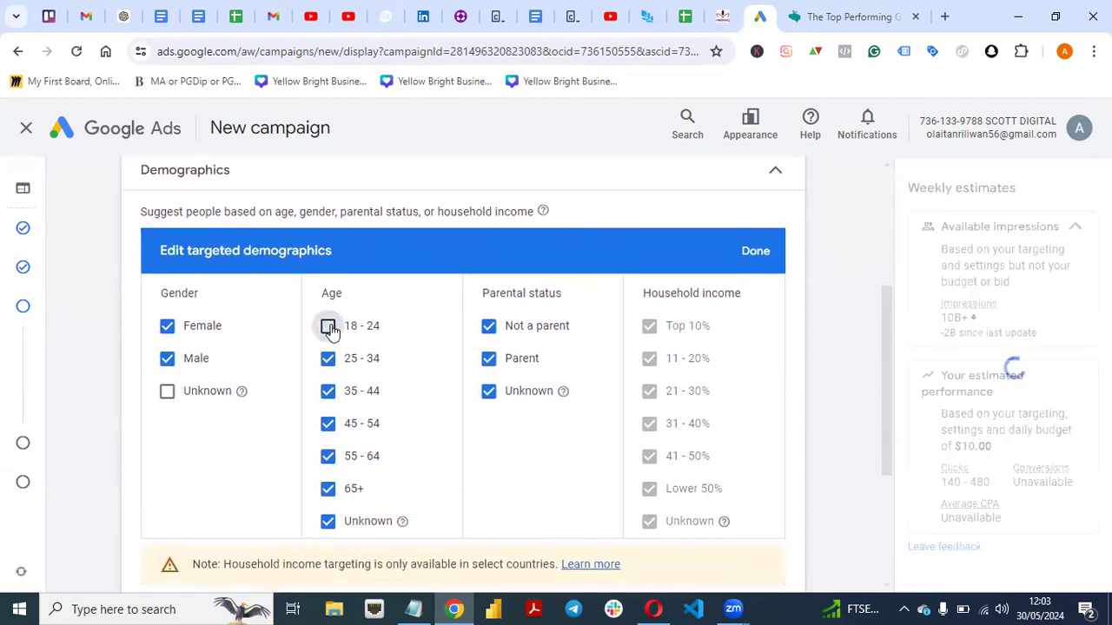
pyautogui.click(328, 490)
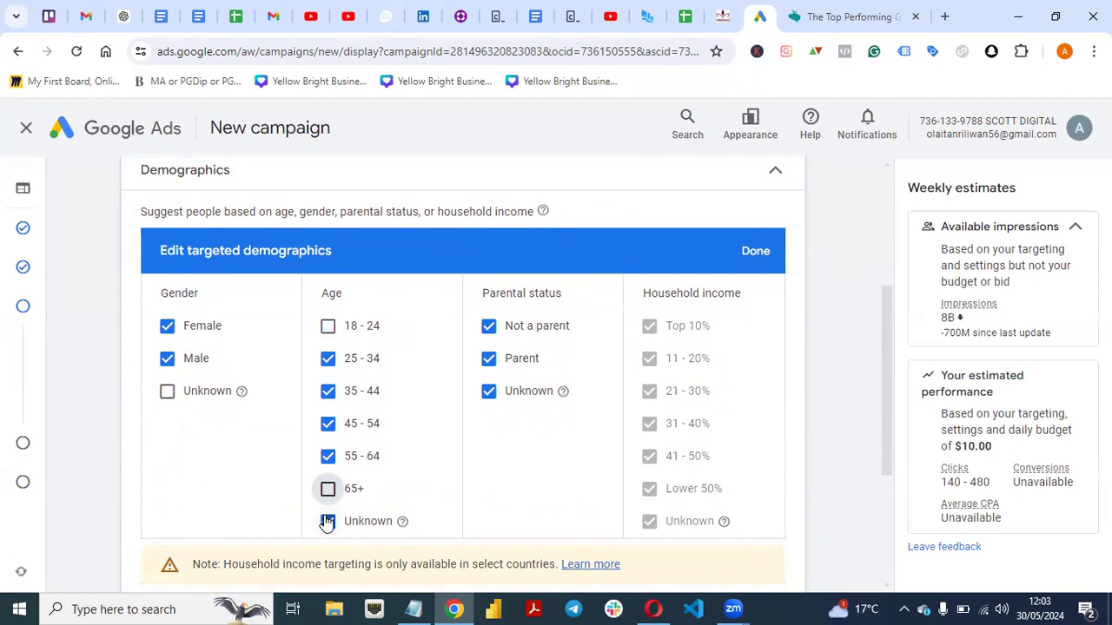
pyautogui.click(328, 522)
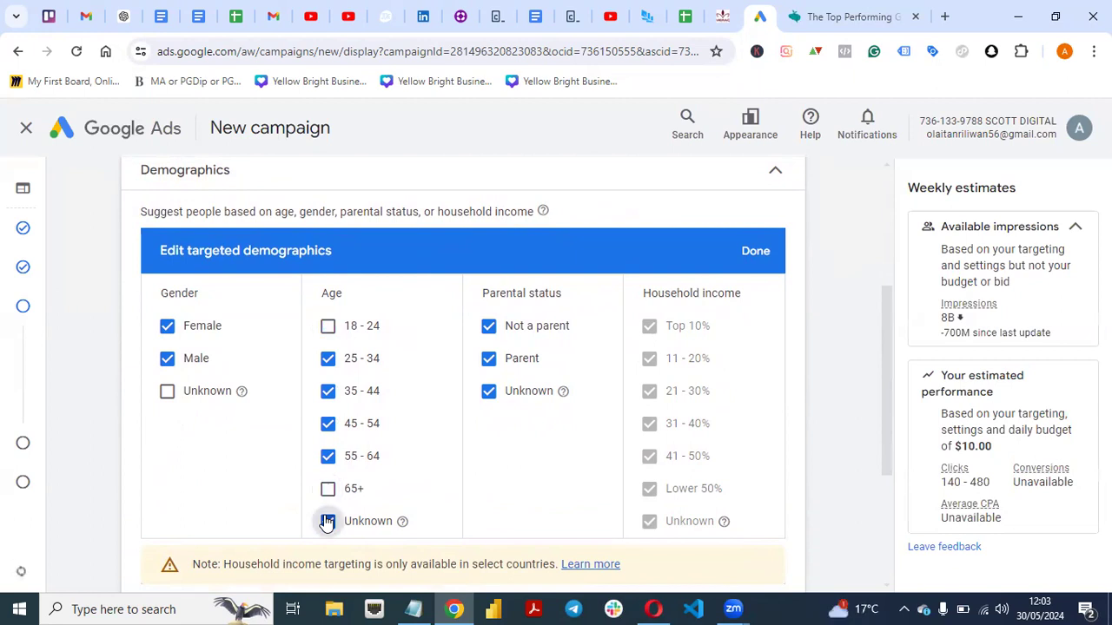
pyautogui.click(327, 458)
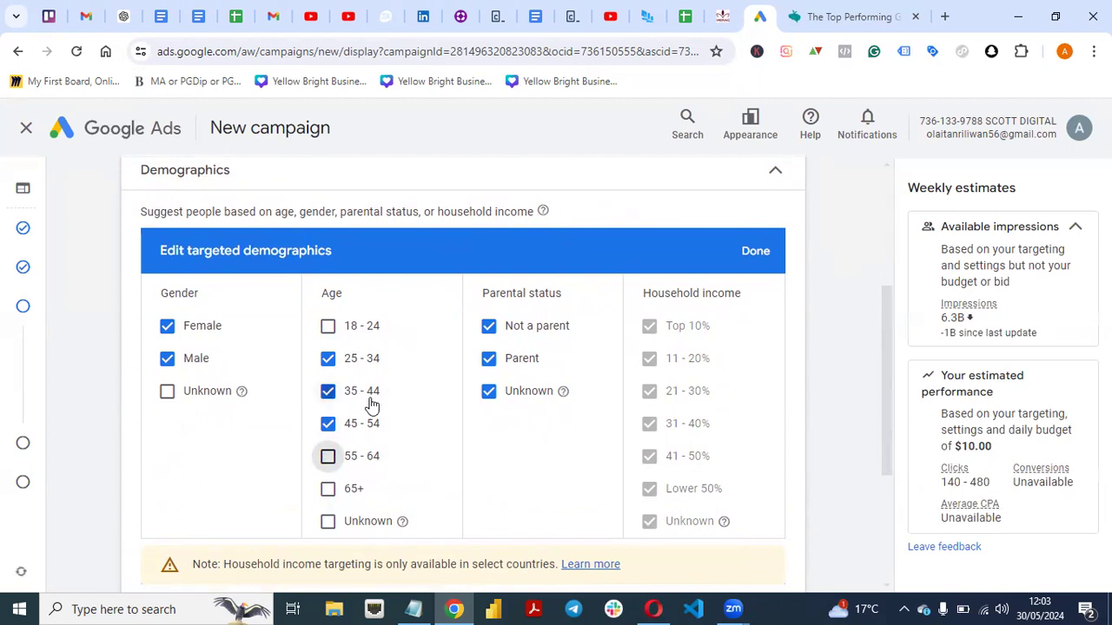
# Exclude the Unknown parental status and finish editing the targeted demographics.
pyautogui.click(489, 393)
pyautogui.moveTo(888, 377)
pyautogui.mouseDown()
pyautogui.moveTo(889, 414)
pyautogui.moveTo(886, 368)
pyautogui.mouseUp()
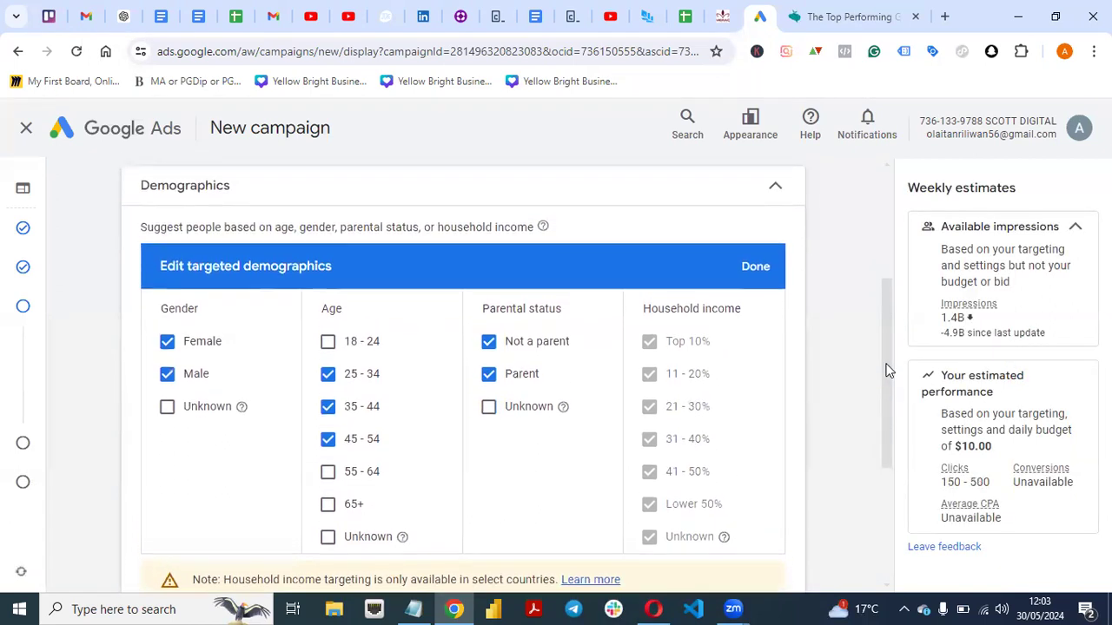
pyautogui.click(756, 281)
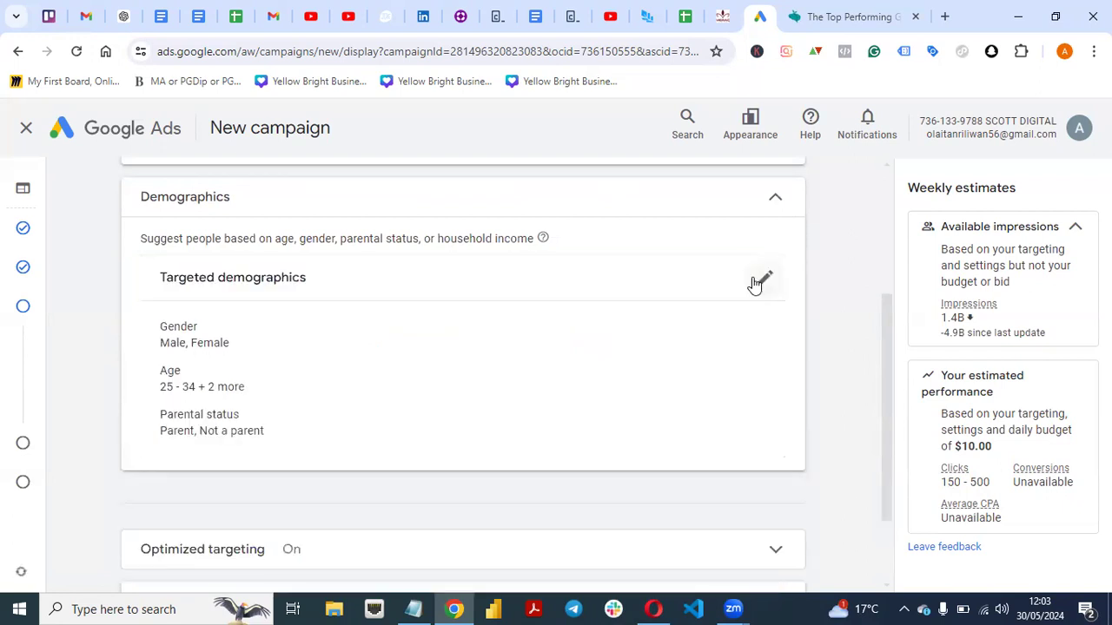
# Add Placements to the campaign's targeting and bring up its list of placement types.
pyautogui.moveTo(886, 311); pyautogui.dragTo(877, 232)
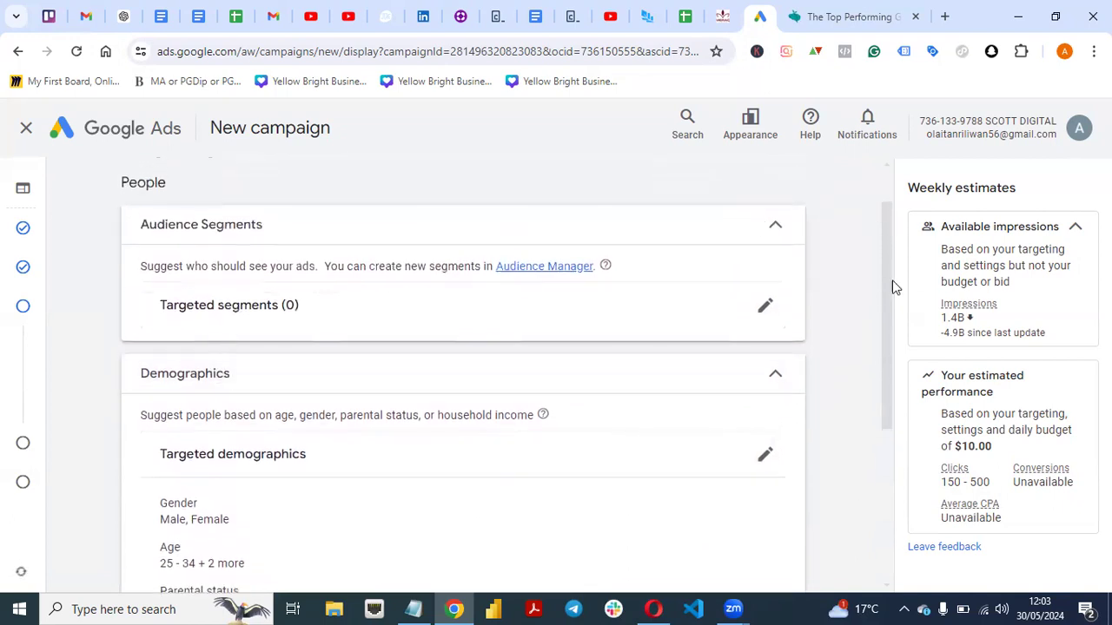
pyautogui.moveTo(881, 292); pyautogui.dragTo(892, 427)
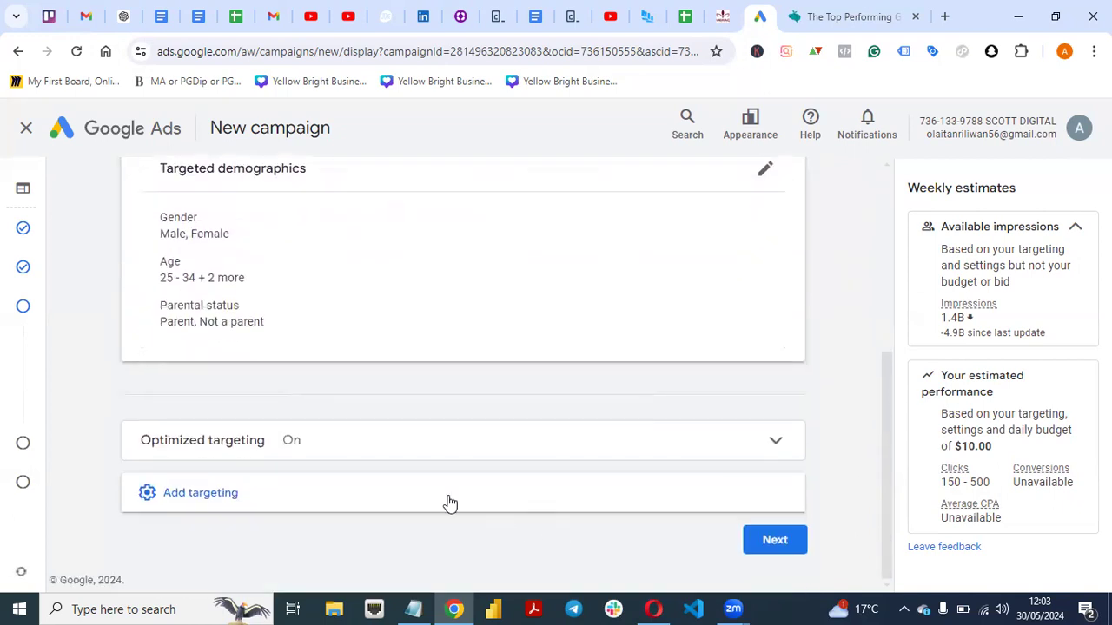
pyautogui.click(357, 493)
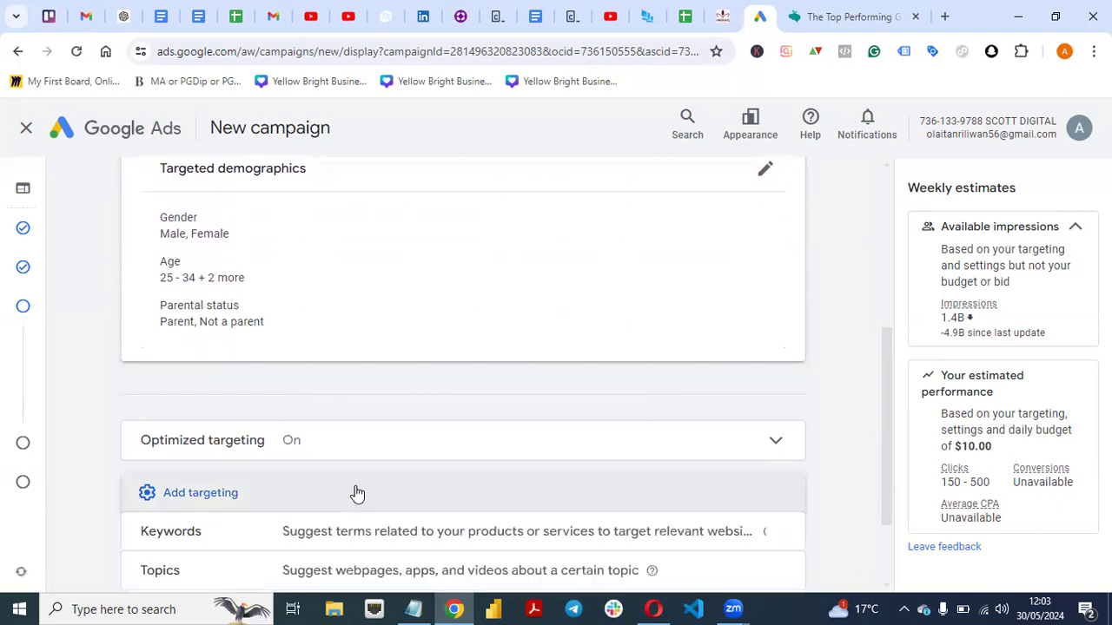
pyautogui.moveTo(885, 380); pyautogui.dragTo(869, 224)
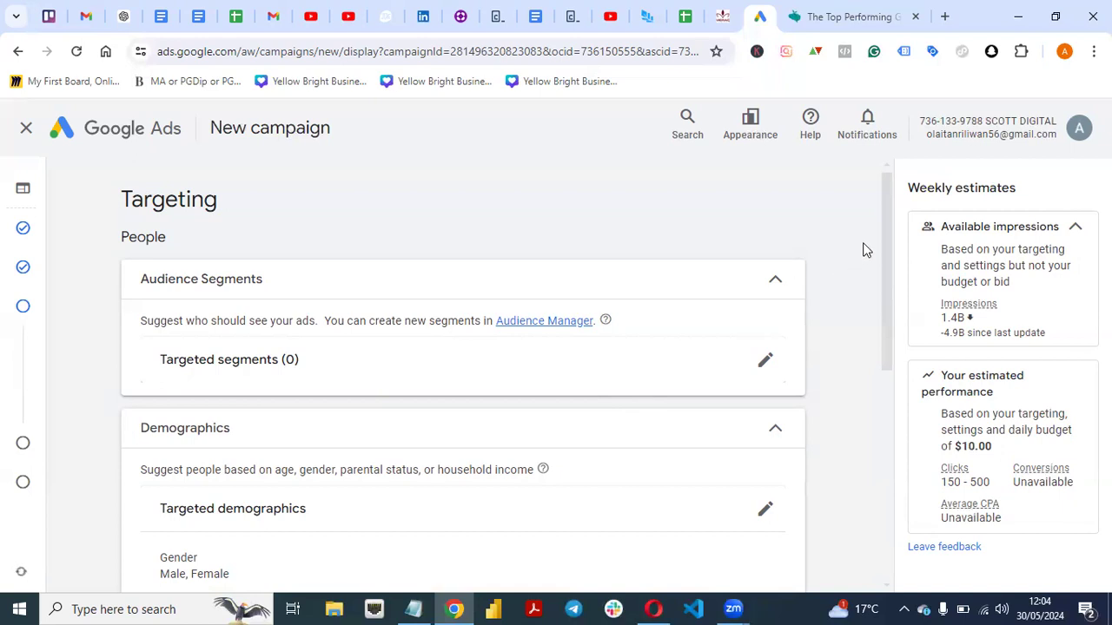
pyautogui.moveTo(892, 244); pyautogui.dragTo(892, 537)
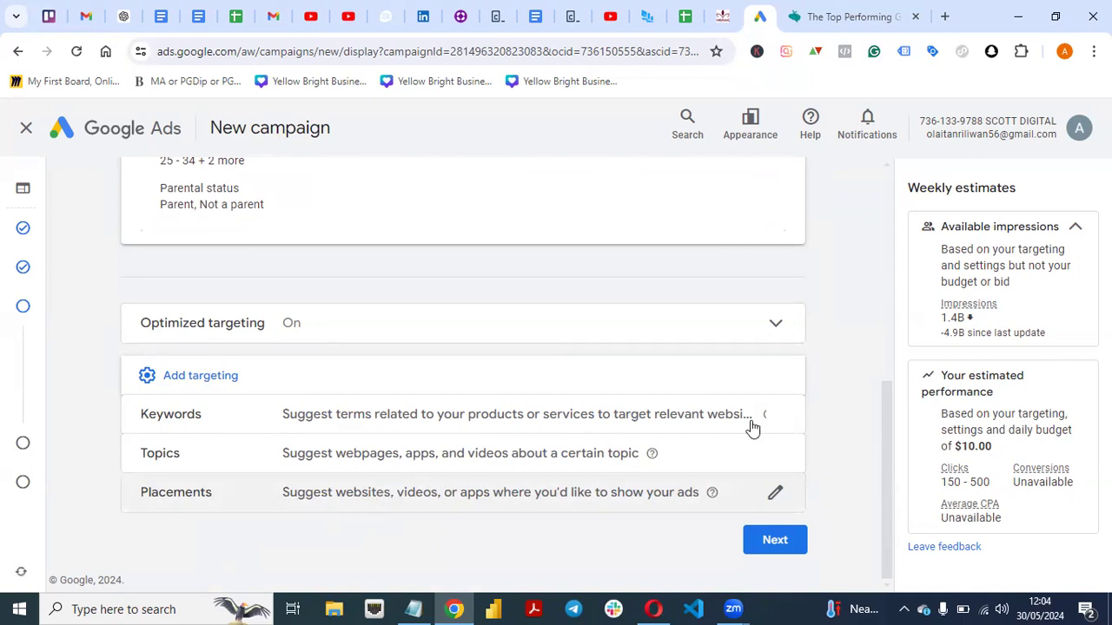
pyautogui.moveTo(886, 440); pyautogui.dragTo(878, 360)
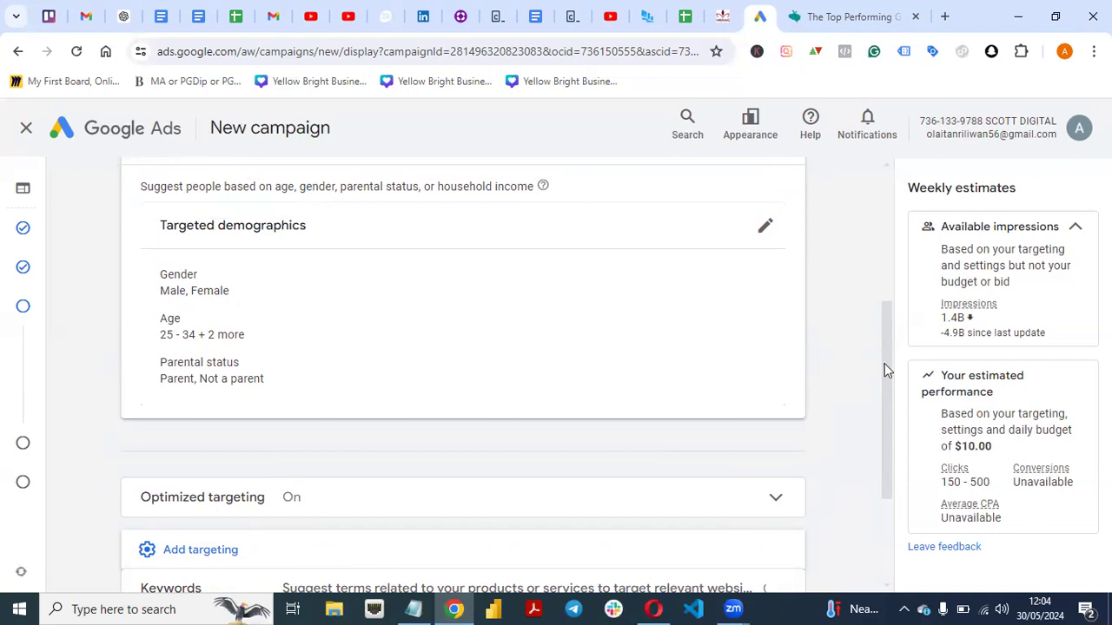
pyautogui.moveTo(884, 363); pyautogui.dragTo(886, 464)
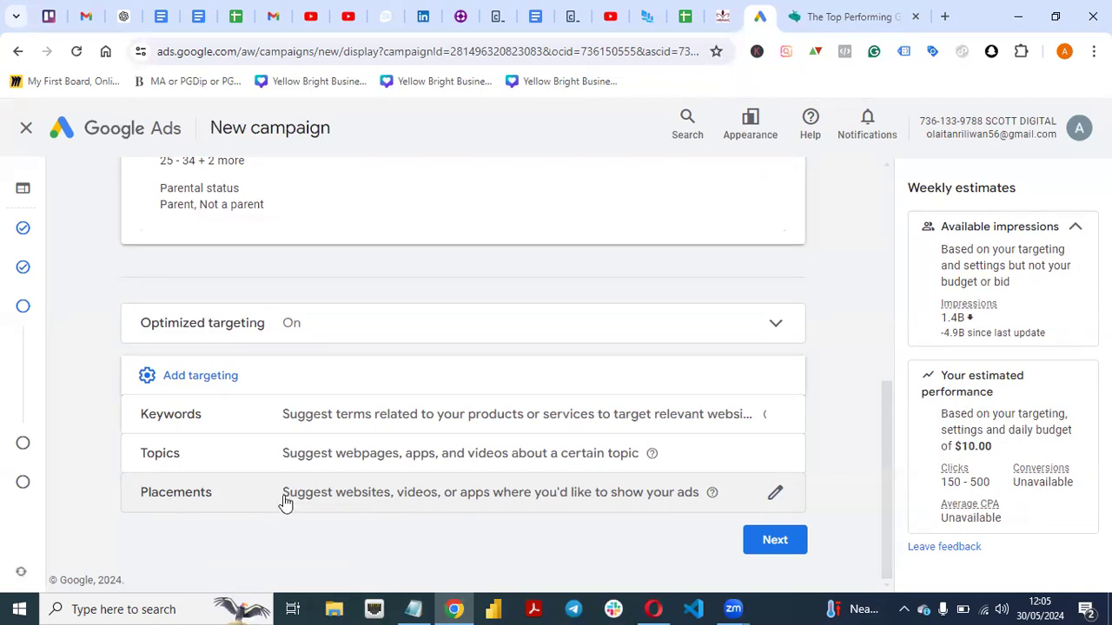
pyautogui.click(483, 495)
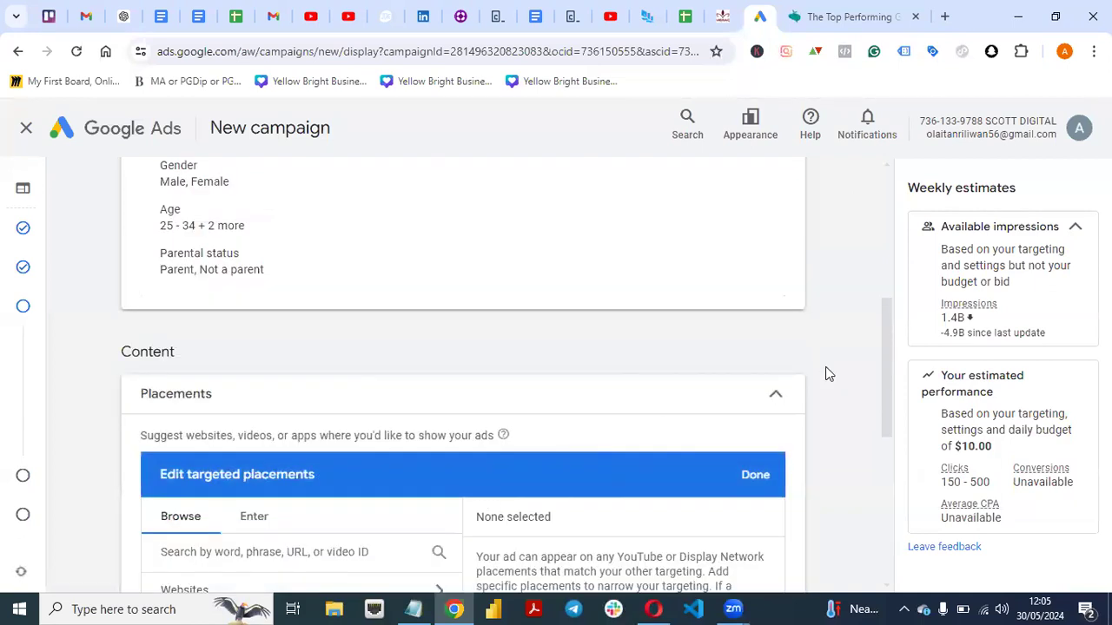
pyautogui.moveTo(889, 320); pyautogui.dragTo(894, 397)
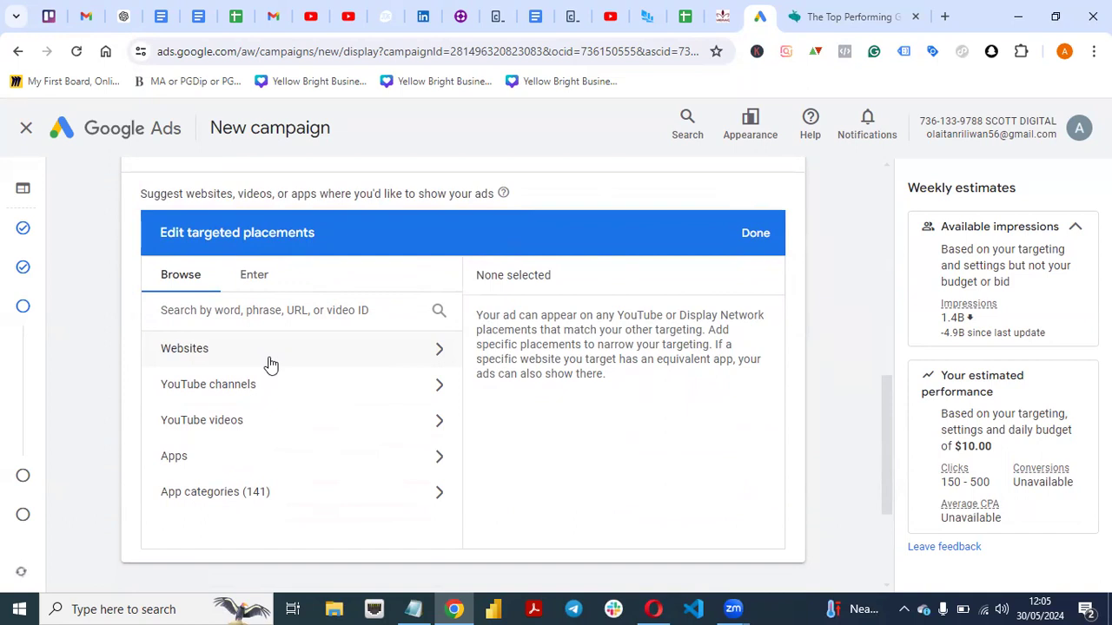
# Switch to the Opera browser and open the Netherlands sheet of the GDN-Placement-1 spreadsheet.
pyautogui.click(653, 609)
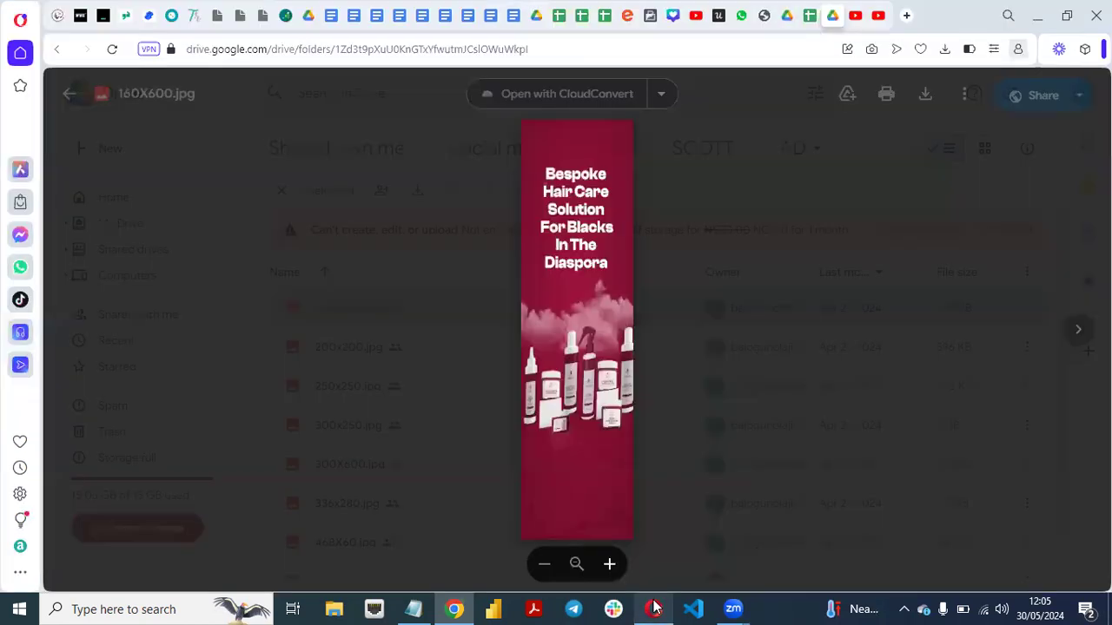
pyautogui.click(65, 98)
pyautogui.click(810, 17)
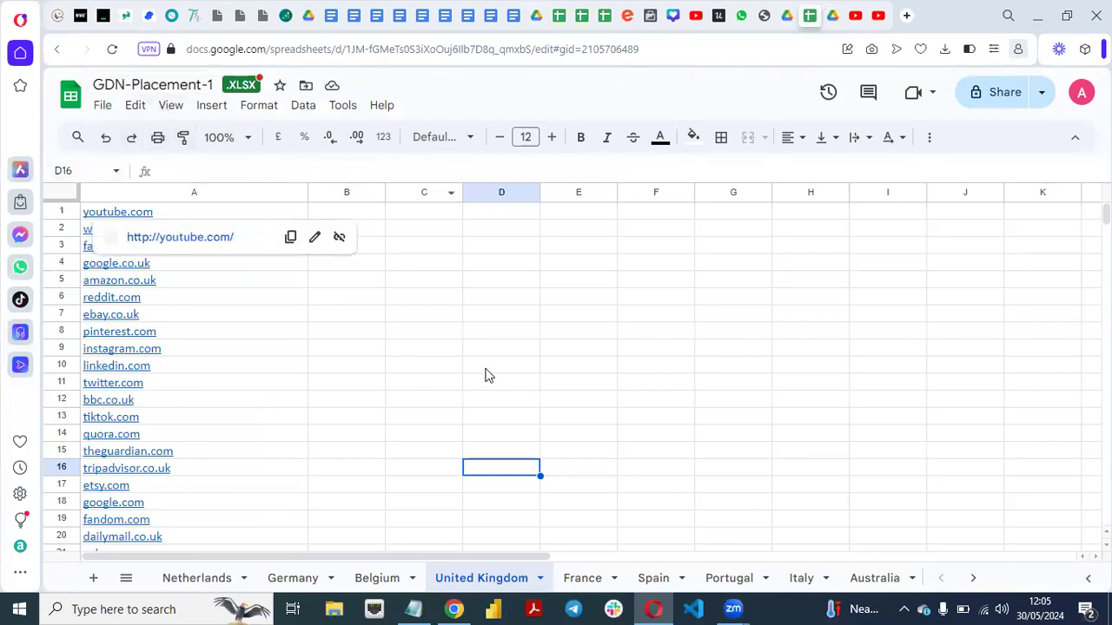
pyautogui.click(184, 576)
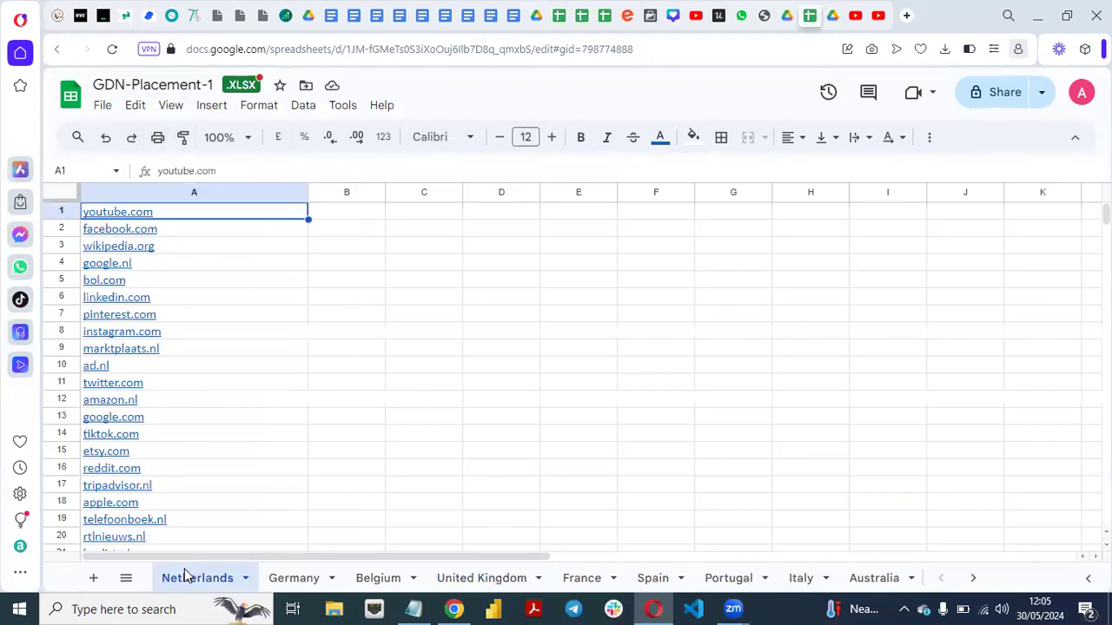
# Examine the list of placement websites on the Netherlands sheet, returning to its first entry.
pyautogui.click(222, 311)
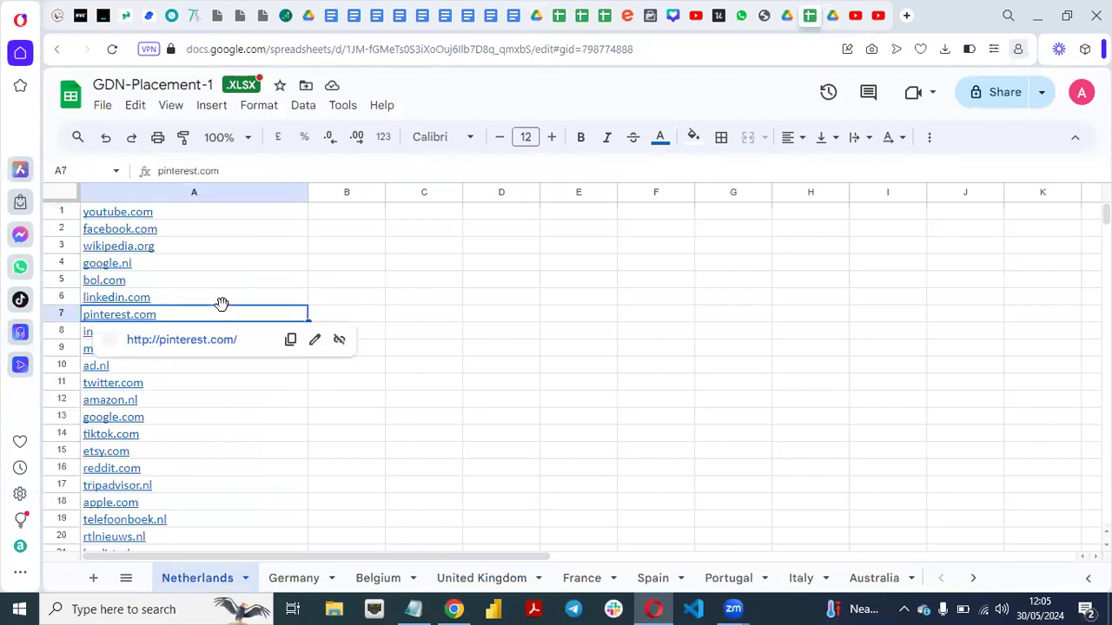
pyautogui.press('Up')
pyautogui.press('Up')
pyautogui.press('Up')
pyautogui.press('Up')
pyautogui.press('Up')
pyautogui.press('Up')
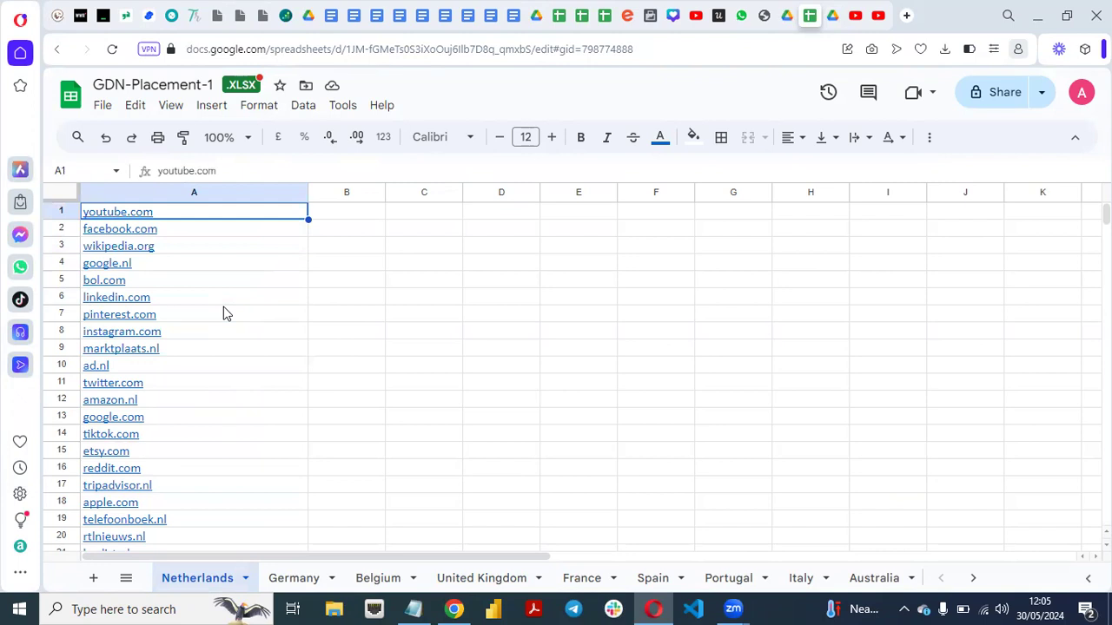
pyautogui.press('Down')
pyautogui.press('Down')
pyautogui.press('Down')
pyautogui.press('Down')
pyautogui.press('Down')
pyautogui.press('Down')
pyautogui.press('Down')
pyautogui.press('Down')
pyautogui.press('Down')
pyautogui.press('Down')
pyautogui.press('Down')
pyautogui.press('Down')
pyautogui.press('Down')
pyautogui.press('Down')
pyautogui.press('Down')
pyautogui.press('Down')
pyautogui.press('Down')
pyautogui.press('Down')
pyautogui.press('Down')
pyautogui.press('Down')
pyautogui.press('Down')
pyautogui.press('Down')
pyautogui.press('Down')
pyautogui.press('Down')
pyautogui.press('Down')
pyautogui.press('Down')
pyautogui.press('Down')
pyautogui.press('Down')
pyautogui.press('Down')
pyautogui.press('Down')
pyautogui.press('Down')
pyautogui.press('Down')
pyautogui.press('Down')
pyautogui.press('Down')
pyautogui.press('Down')
pyautogui.press('Down')
pyautogui.press('Down')
pyautogui.press('Down')
pyautogui.press('Down')
pyautogui.press('Down')
pyautogui.press('Down')
pyautogui.press('Down')
pyautogui.press('Down')
pyautogui.press('Down')
pyautogui.press('Down')
pyautogui.press('Down')
pyautogui.press('Up')
pyautogui.press('Up')
pyautogui.press('Up')
pyautogui.press('Up')
pyautogui.press('Up')
pyautogui.press('Up')
pyautogui.press('Up')
pyautogui.press('Up')
pyautogui.press('Up')
pyautogui.press('Up')
pyautogui.press('Up')
pyautogui.press('Up')
pyautogui.press('Up')
pyautogui.press('Up')
pyautogui.press('Up')
pyautogui.press('Up')
pyautogui.press('Up')
pyautogui.press('Up')
pyautogui.press('Up')
pyautogui.press('Up')
pyautogui.press('Up')
pyautogui.press('Up')
pyautogui.press('Up')
pyautogui.press('Up')
pyautogui.press('Up')
pyautogui.press('Up')
pyautogui.press('Down')
pyautogui.press('Down')
pyautogui.press('Down')
pyautogui.press('Down')
pyautogui.press('Down')
pyautogui.press('Down')
pyautogui.press('Down')
pyautogui.press('Down')
pyautogui.press('Down')
pyautogui.press('Down')
pyautogui.press('Down')
pyautogui.press('Down')
pyautogui.press('Down')
pyautogui.press('Down')
pyautogui.press('Down')
pyautogui.press('Down')
pyautogui.press('Down')
pyautogui.press('Down')
pyautogui.press('Down')
pyautogui.press('Down')
pyautogui.press('Down')
pyautogui.press('Down')
pyautogui.press('Down')
pyautogui.press('Down')
pyautogui.press('Down')
pyautogui.press('Down')
pyautogui.press('Down')
pyautogui.press('Down')
pyautogui.press('Down')
pyautogui.press('Down')
pyautogui.press('Down')
pyautogui.press('Down')
pyautogui.press('Down')
pyautogui.press('Down')
pyautogui.press('Down')
pyautogui.press('Down')
pyautogui.press('Down')
pyautogui.press('Down')
pyautogui.press('Down')
pyautogui.press('Down')
pyautogui.press('Down')
pyautogui.press('Down')
pyautogui.press('Down')
pyautogui.press('Down')
pyautogui.press('Down')
pyautogui.press('Down')
pyautogui.press('Down')
pyautogui.press('Down')
pyautogui.press('Down')
pyautogui.press('Down')
pyautogui.press('Down')
pyautogui.press('Down')
pyautogui.press('Down')
pyautogui.press('Down')
pyautogui.press('Down')
pyautogui.press('Down')
pyautogui.press('Down')
pyautogui.press('Down')
pyautogui.press('Down')
pyautogui.press('Down')
pyautogui.press('Up')
pyautogui.press('Up')
pyautogui.press('Up')
pyautogui.press('Up')
pyautogui.press('Up')
pyautogui.press('Up')
pyautogui.press('Up')
pyautogui.press('Up')
pyautogui.press('Up')
pyautogui.press('Up')
pyautogui.press('Up')
pyautogui.press('Up')
pyautogui.press('Up')
pyautogui.press('Up')
pyautogui.press('Up')
pyautogui.press('Up')
pyautogui.press('Up')
pyautogui.press('Up')
pyautogui.press('Up')
pyautogui.press('Up')
pyautogui.press('Up')
pyautogui.press('Up')
pyautogui.press('Up')
pyautogui.press('Up')
pyautogui.press('Up')
pyautogui.press('Up')
pyautogui.press('Up')
pyautogui.press('Up')
pyautogui.press('Up')
pyautogui.press('Up')
pyautogui.press('Up')
pyautogui.press('Up')
pyautogui.press('Up')
pyautogui.press('Up')
pyautogui.press('Up')
pyautogui.press('Up')
pyautogui.press('Up')
pyautogui.press('Up')
pyautogui.press('Up')
pyautogui.press('Up')
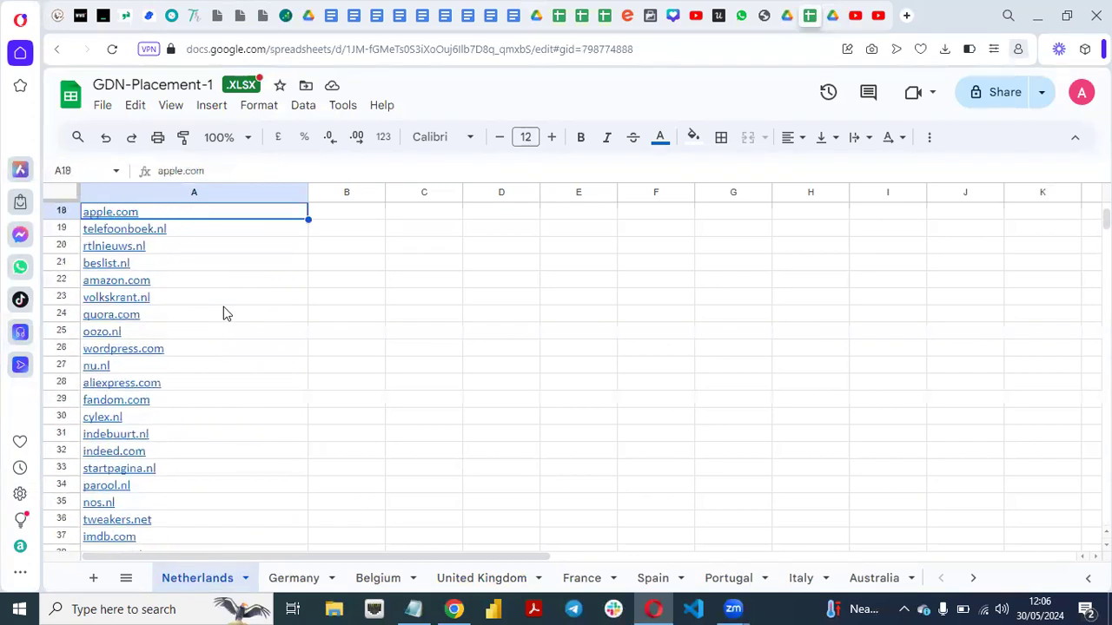
pyautogui.press('Up')
pyautogui.press('Up')
pyautogui.press('Up')
pyautogui.press('Up')
pyautogui.press('Up')
pyautogui.press('Up')
pyautogui.press('Up')
pyautogui.press('Up')
pyautogui.press('Up')
pyautogui.press('Up')
pyautogui.press('Up')
pyautogui.press('Up')
pyautogui.press('Up')
pyautogui.press('Up')
pyautogui.press('Up')
pyautogui.press('Up')
pyautogui.press('Up')
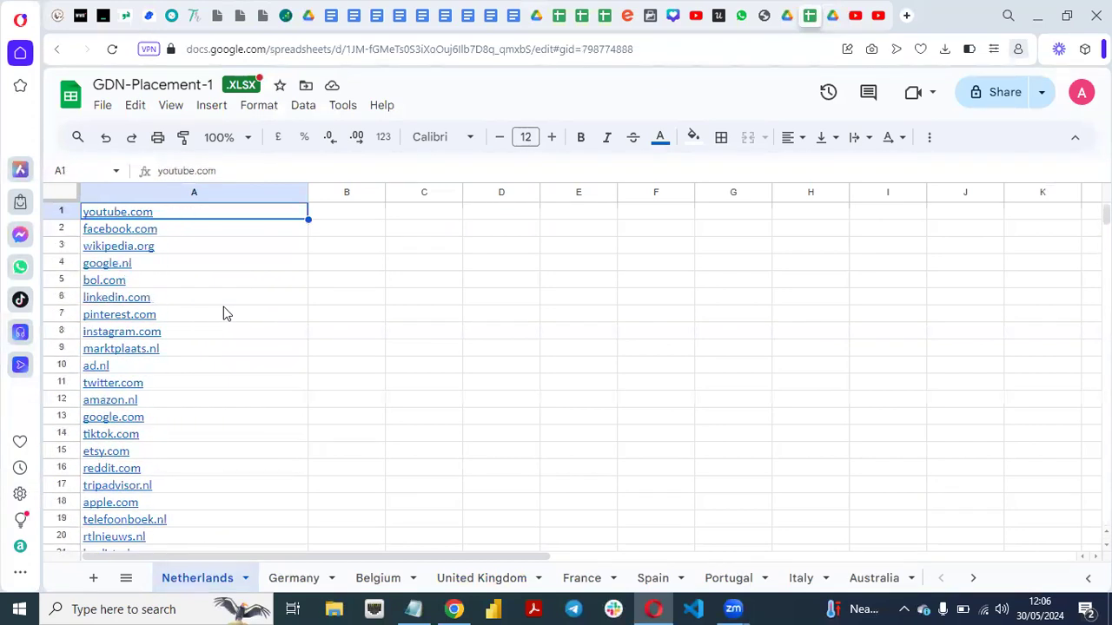
# Look through the placement lists of the other countries, from Germany and Belgium to Australia and the United States.
pyautogui.click(300, 578)
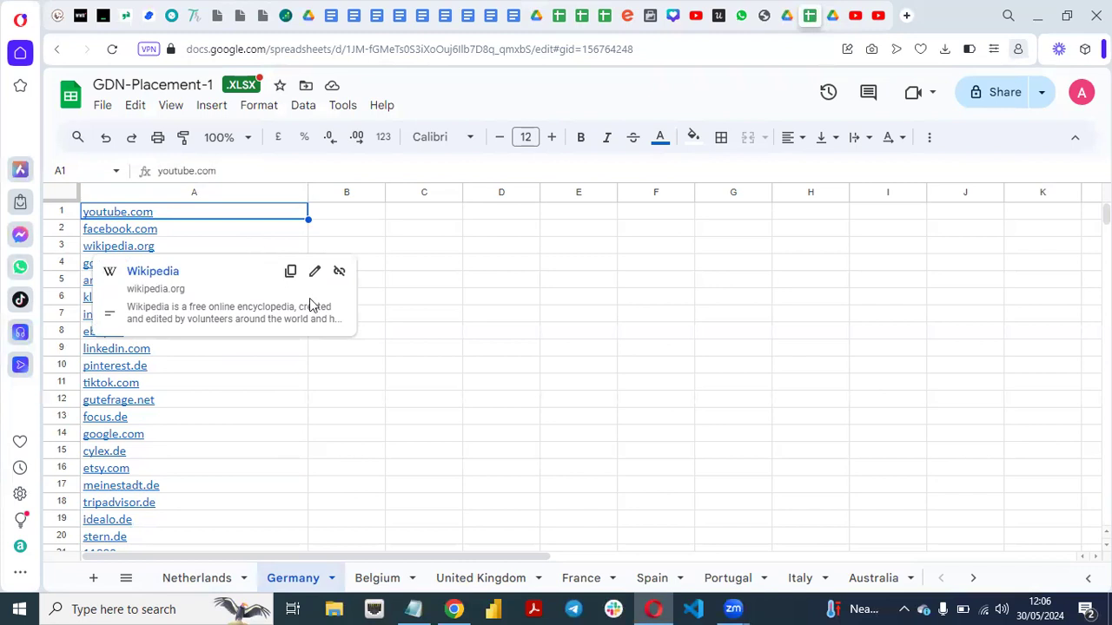
pyautogui.click(393, 587)
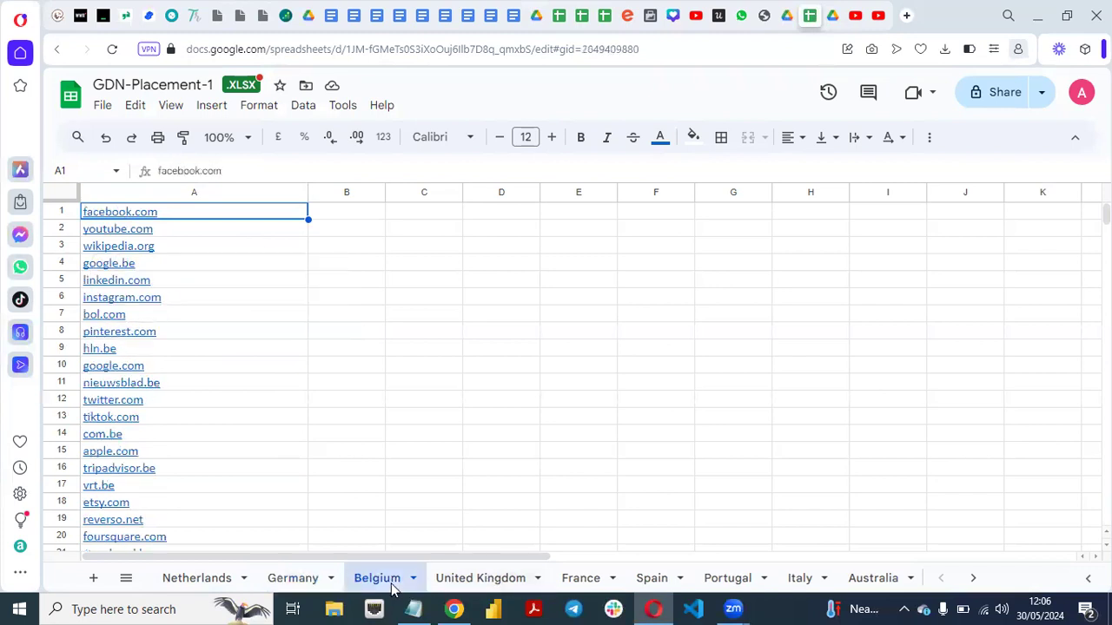
pyautogui.click(492, 586)
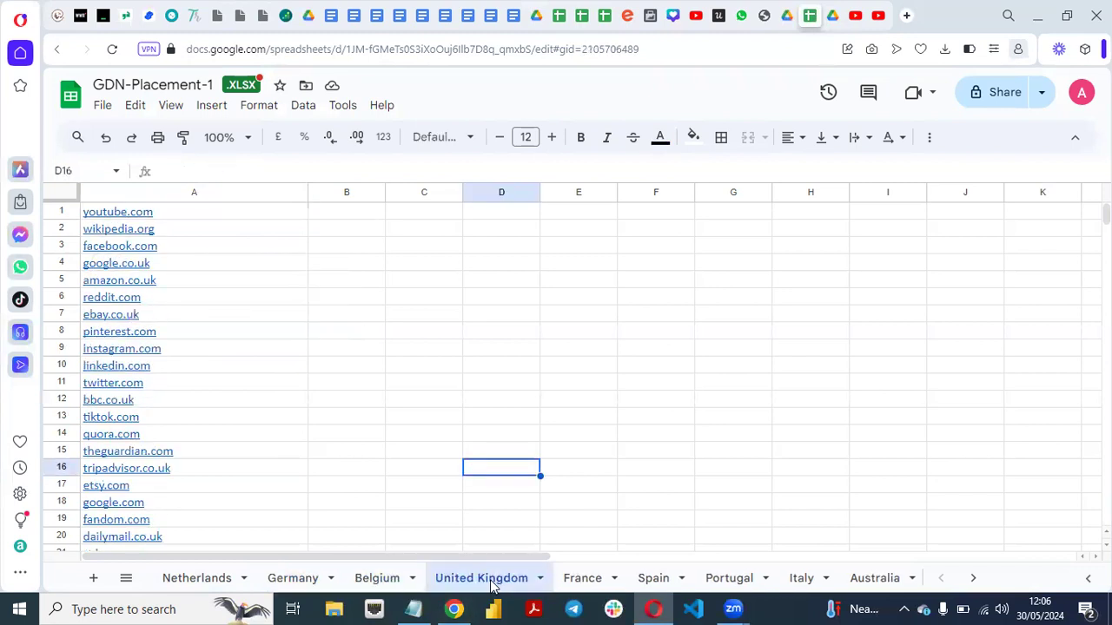
pyautogui.click(577, 582)
pyautogui.click(654, 587)
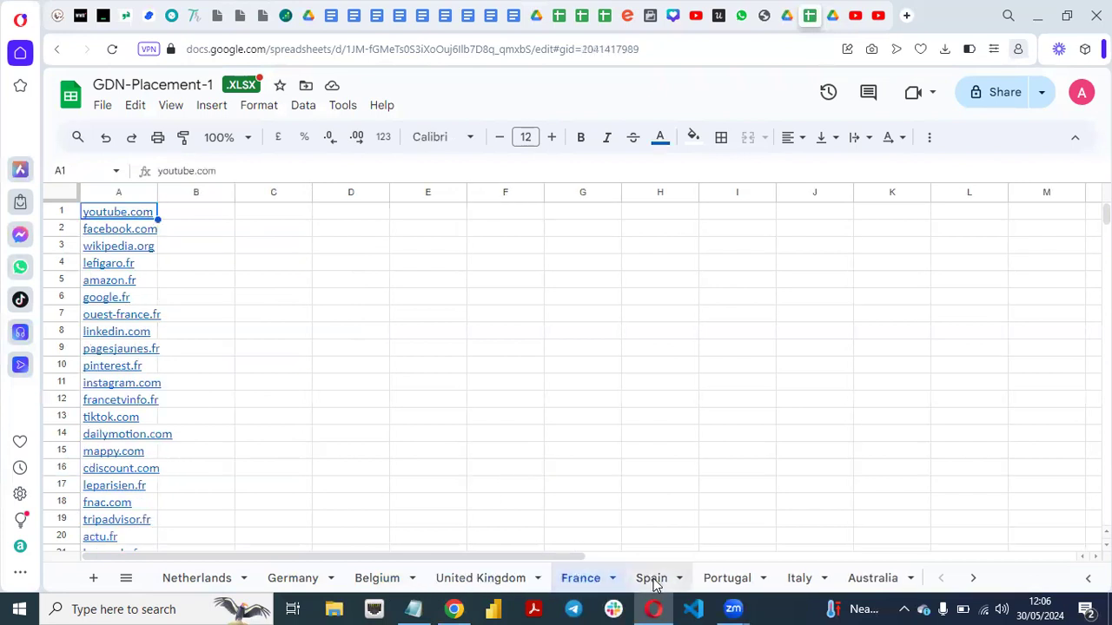
pyautogui.click(744, 586)
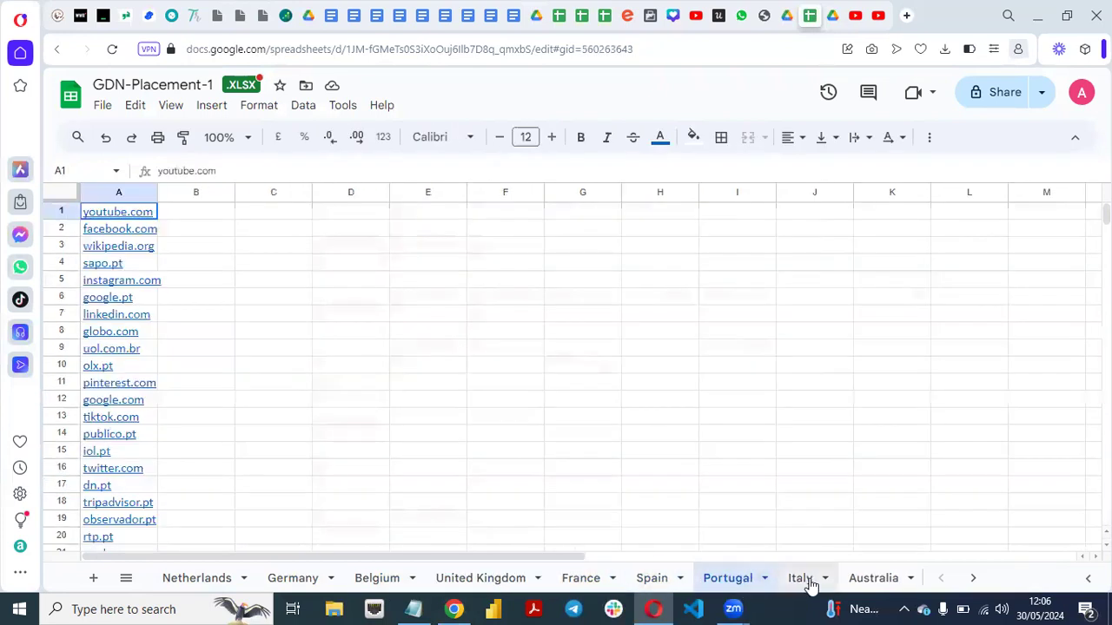
pyautogui.click(808, 580)
pyautogui.click(873, 581)
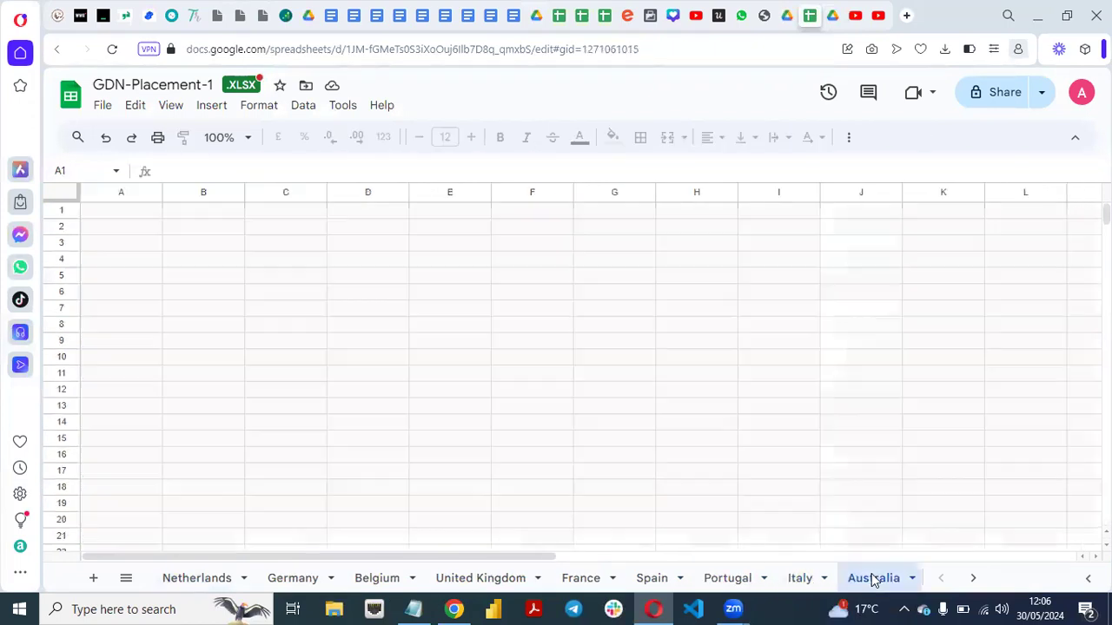
pyautogui.click(974, 579)
pyautogui.click(974, 579)
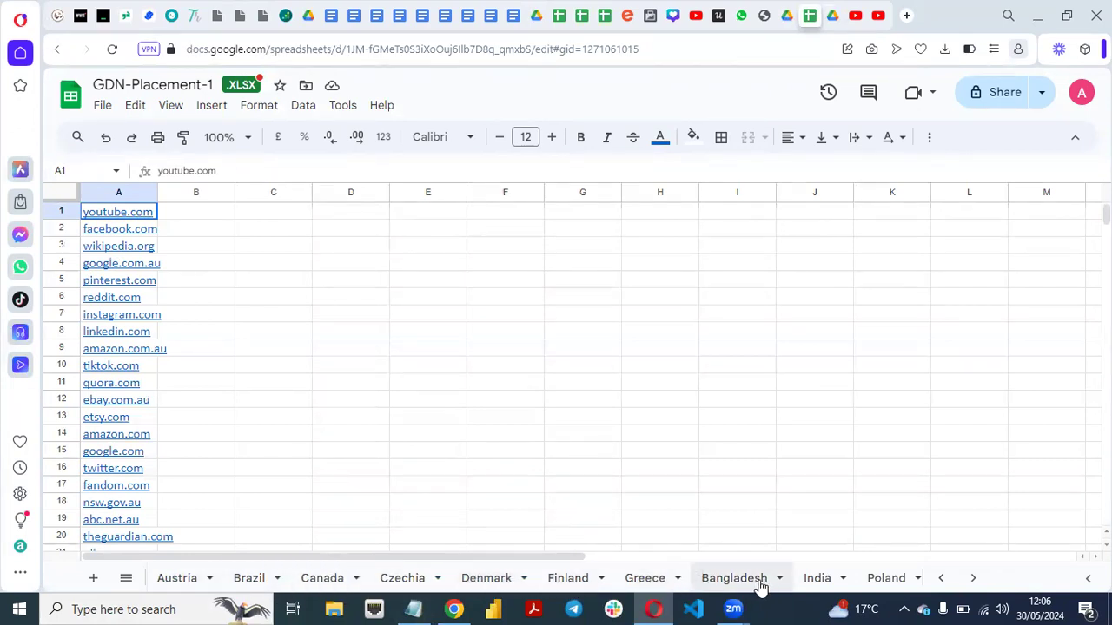
pyautogui.click(968, 579)
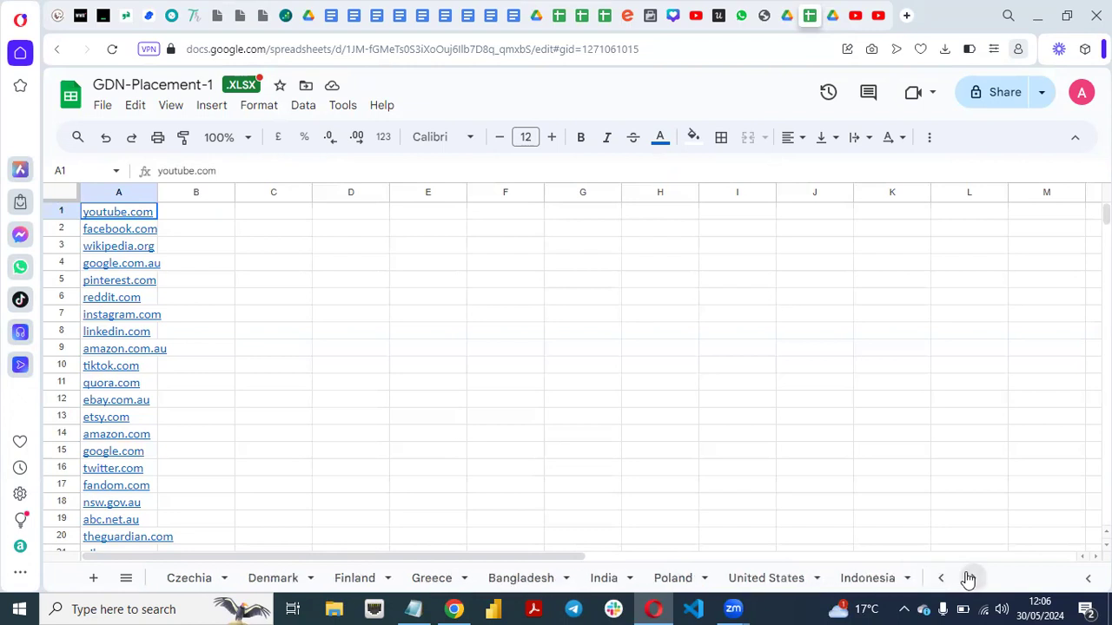
pyautogui.click(772, 579)
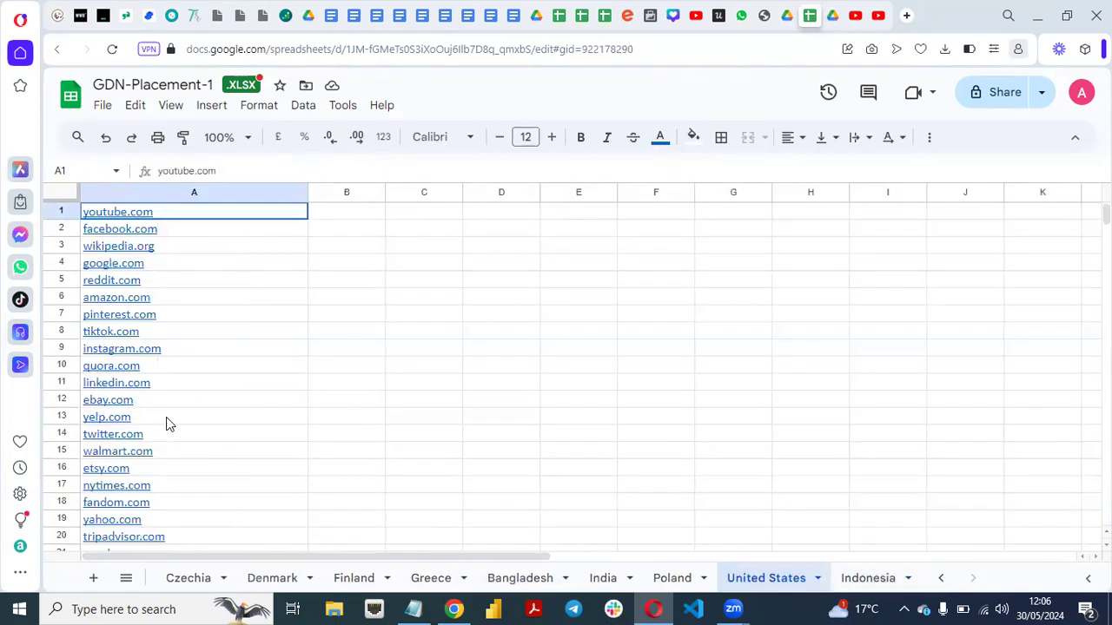
# Copy the first nine websites on the United Kingdom sheet, youtube.com to instagram.com (A1:A9).
pyautogui.click(938, 580)
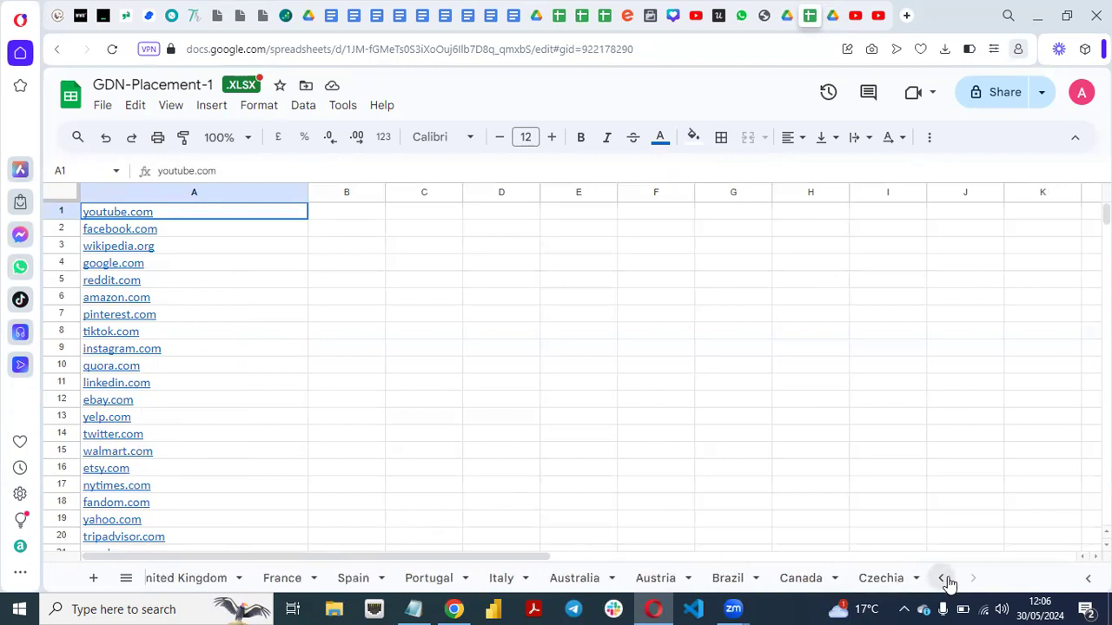
pyautogui.click(219, 581)
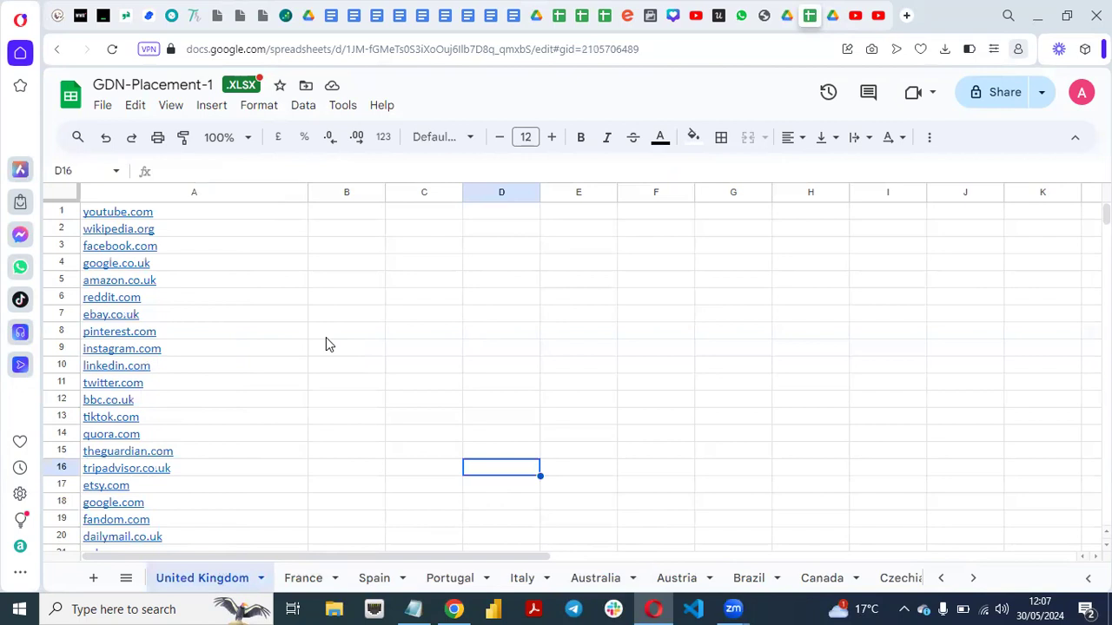
pyautogui.click(186, 208)
pyautogui.moveTo(186, 213); pyautogui.dragTo(243, 353)
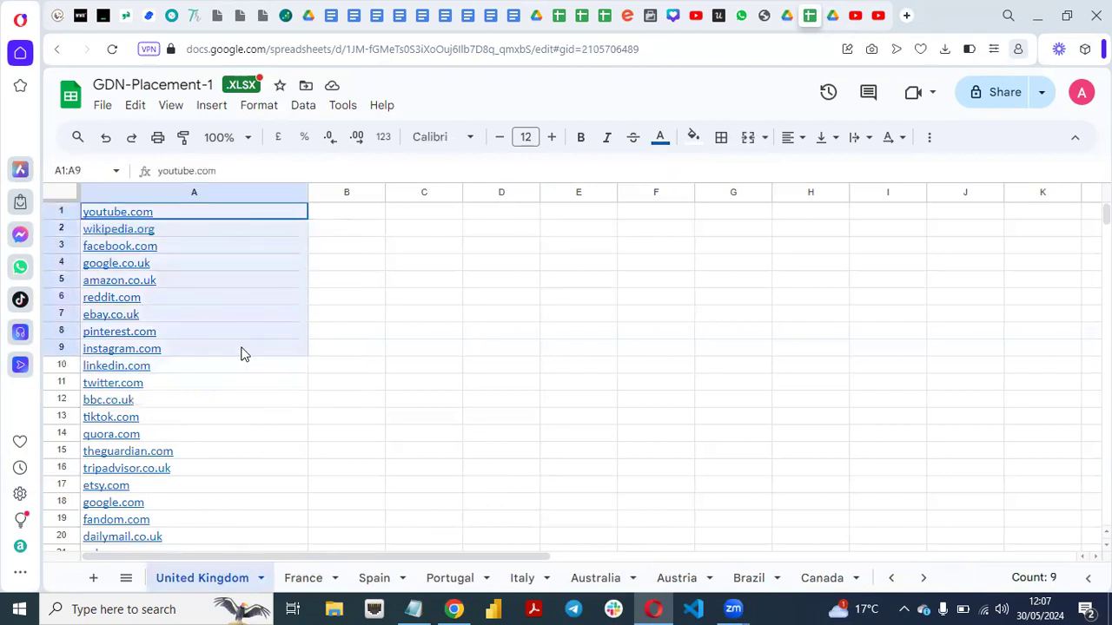
pyautogui.hotkey('ctrl', 'c')
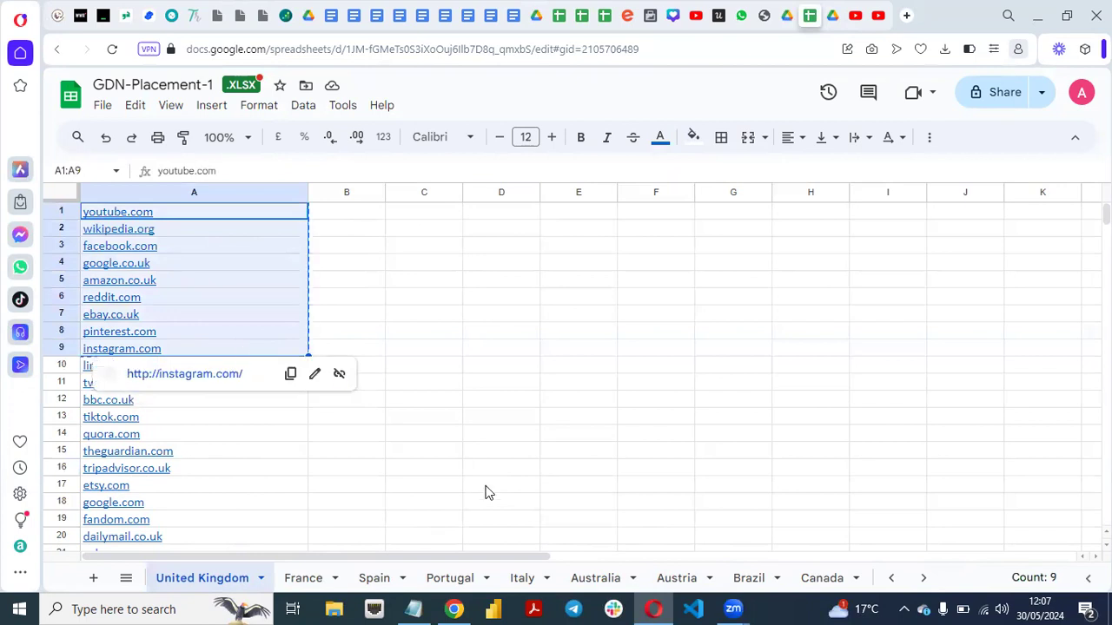
# Switch to Google Ads in Chrome and open the website category of the targeted placements for a search.
pyautogui.click(452, 609)
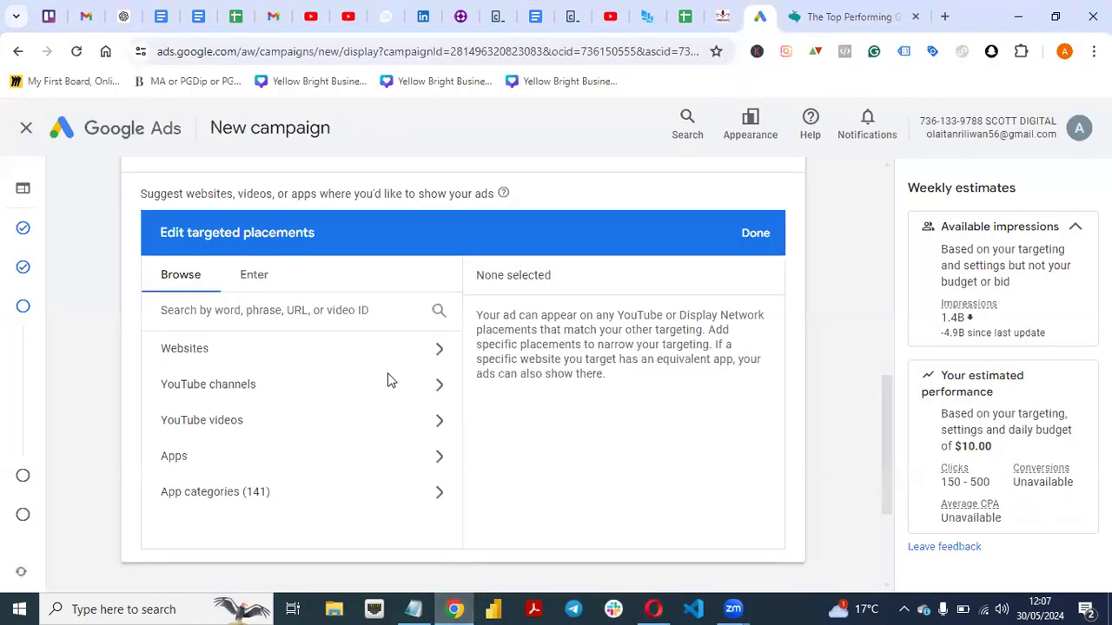
pyautogui.click(411, 358)
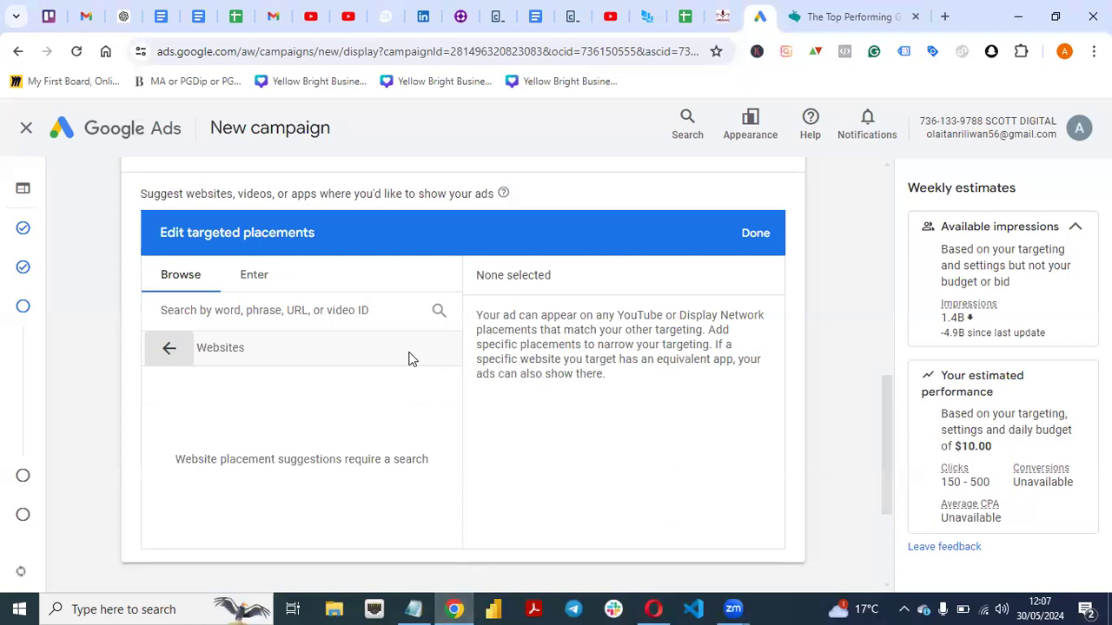
pyautogui.click(303, 313)
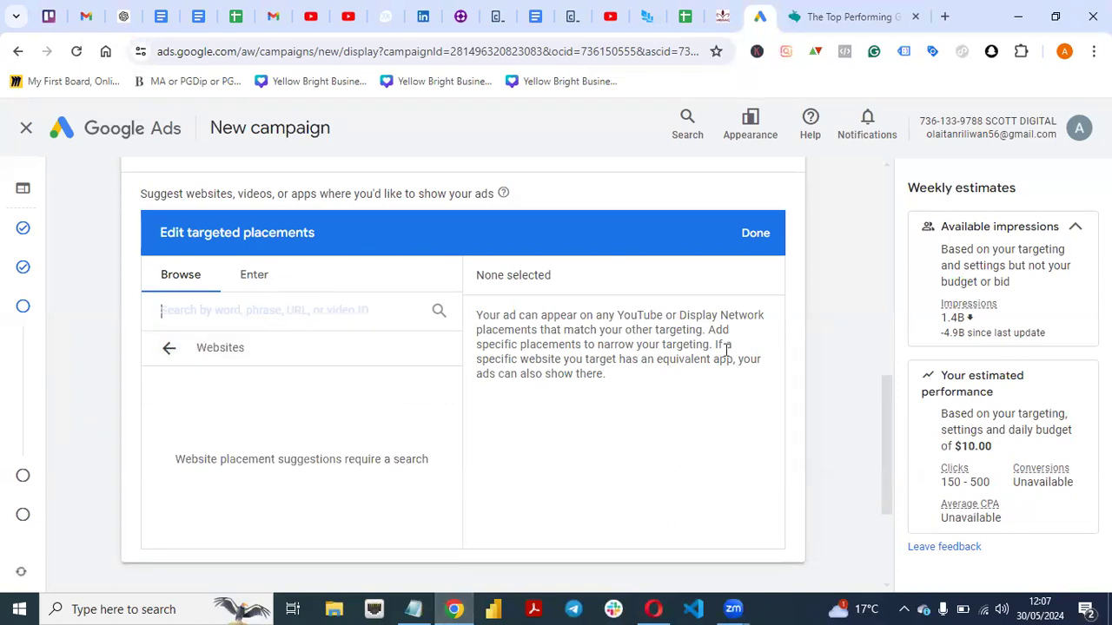
# Switch to the spreadsheet in Opera and copy only the text youtube.com from cell A1 of the United Kingdom sheet.
pyautogui.click(656, 607)
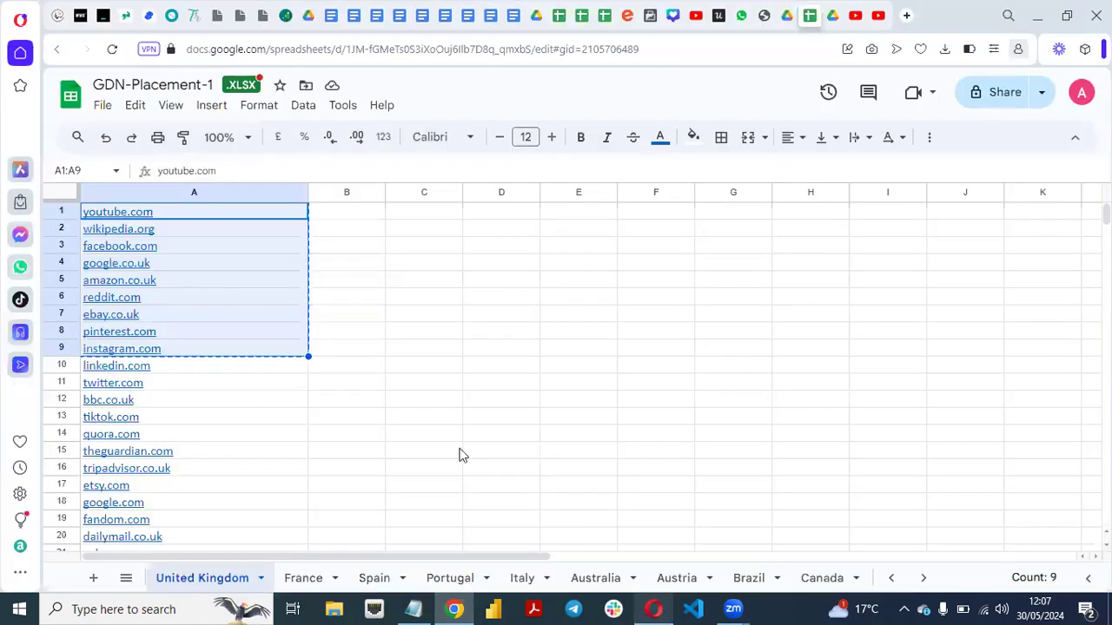
pyautogui.click(428, 303)
pyautogui.press('Escape')
pyautogui.doubleClick(271, 217)
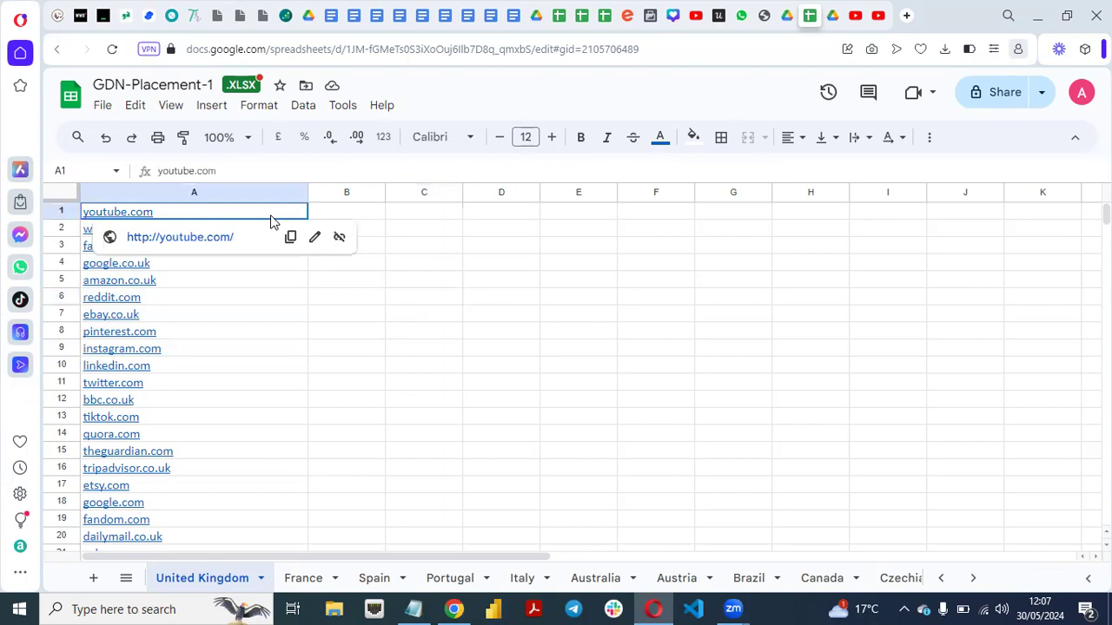
pyautogui.hotkey('ctrl', 'a')
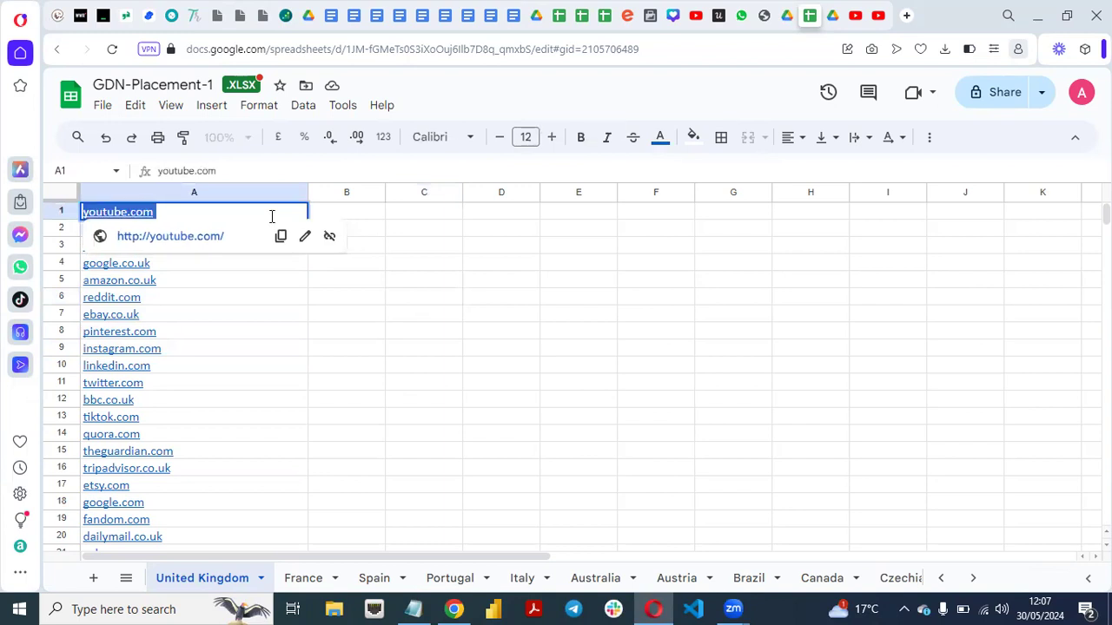
# Switch to Google Ads in Chrome, search website placements for youtube.com, and add it as a manually entered placement.
pyautogui.click(455, 608)
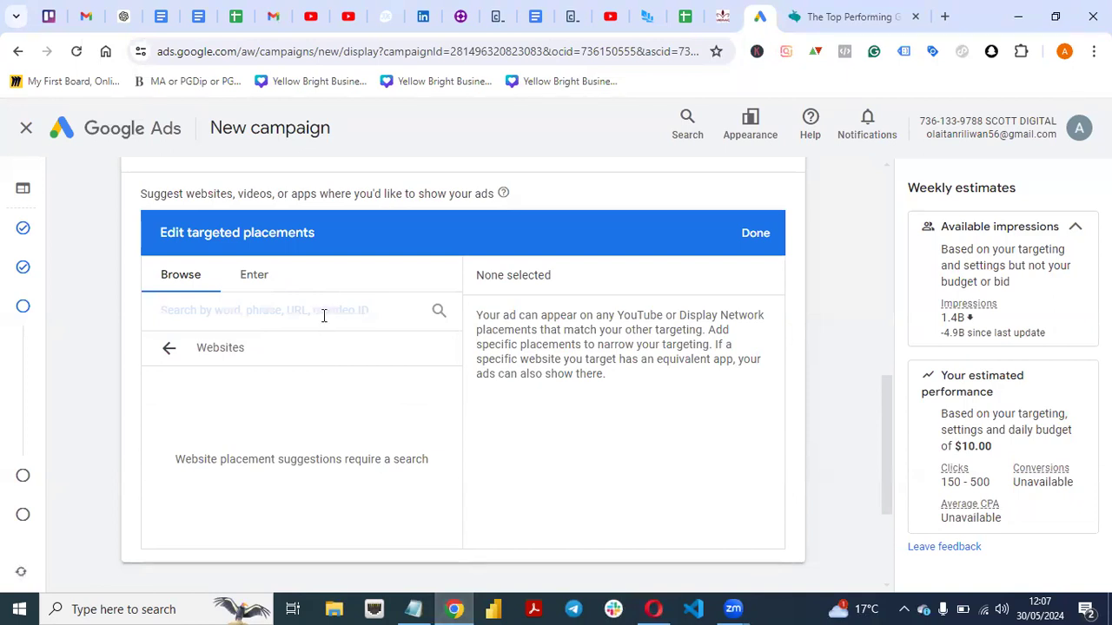
pyautogui.hotkey('ctrl', 'v')
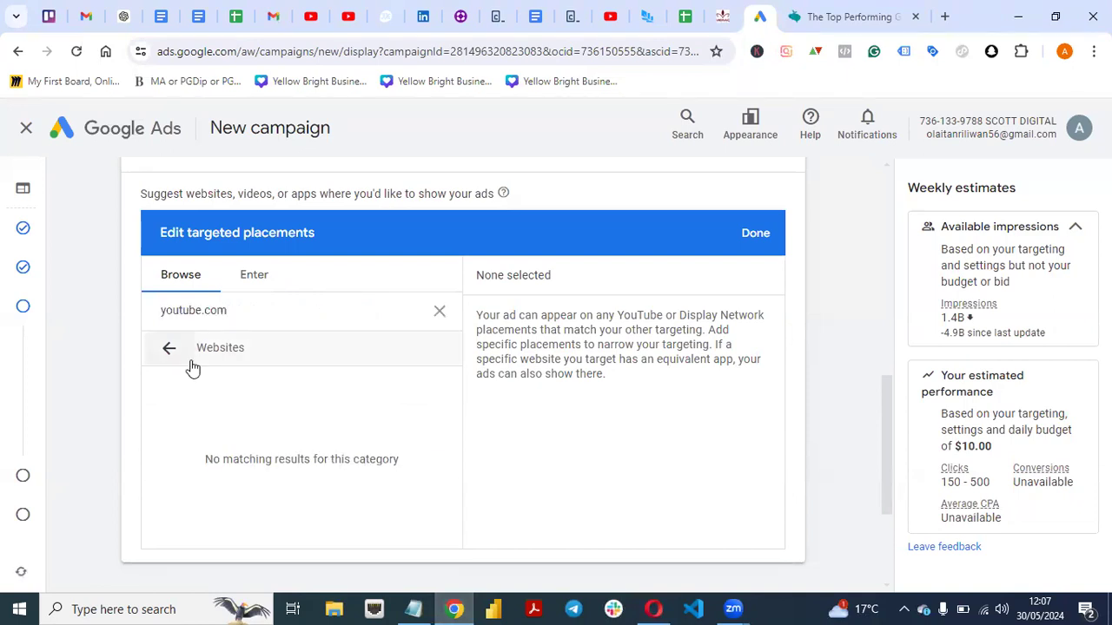
pyautogui.click(254, 277)
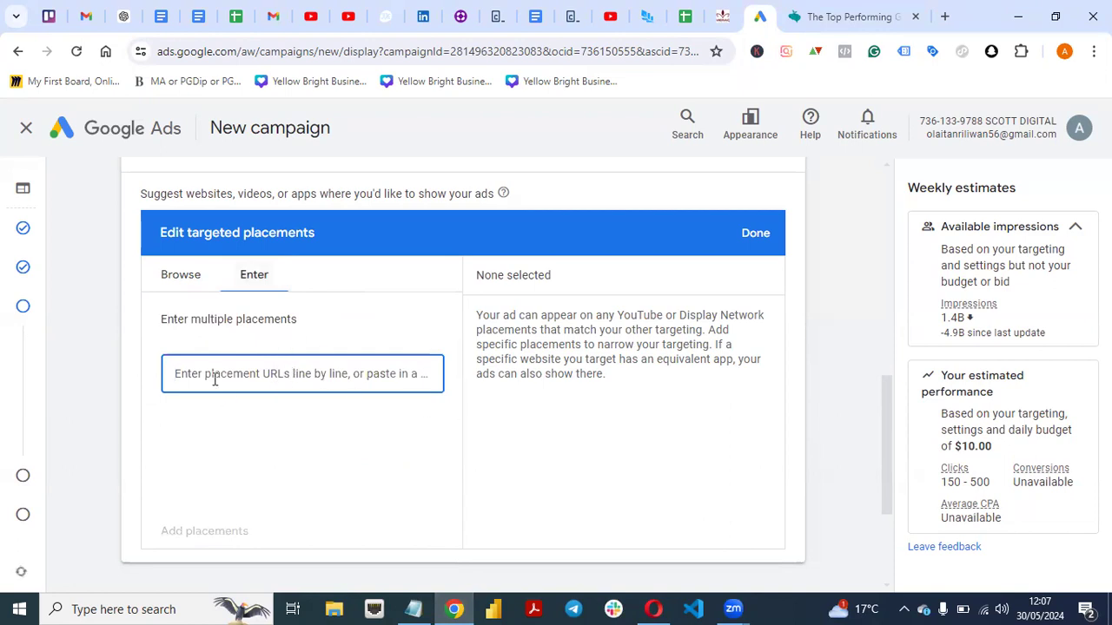
pyautogui.hotkey('ctrl', 'v')
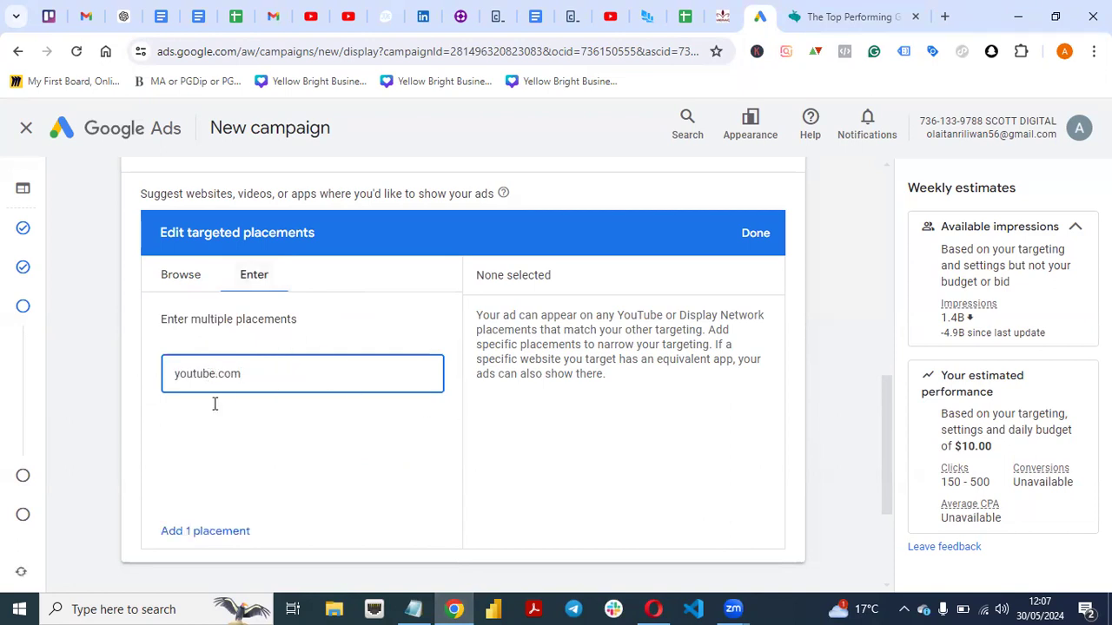
pyautogui.click(193, 531)
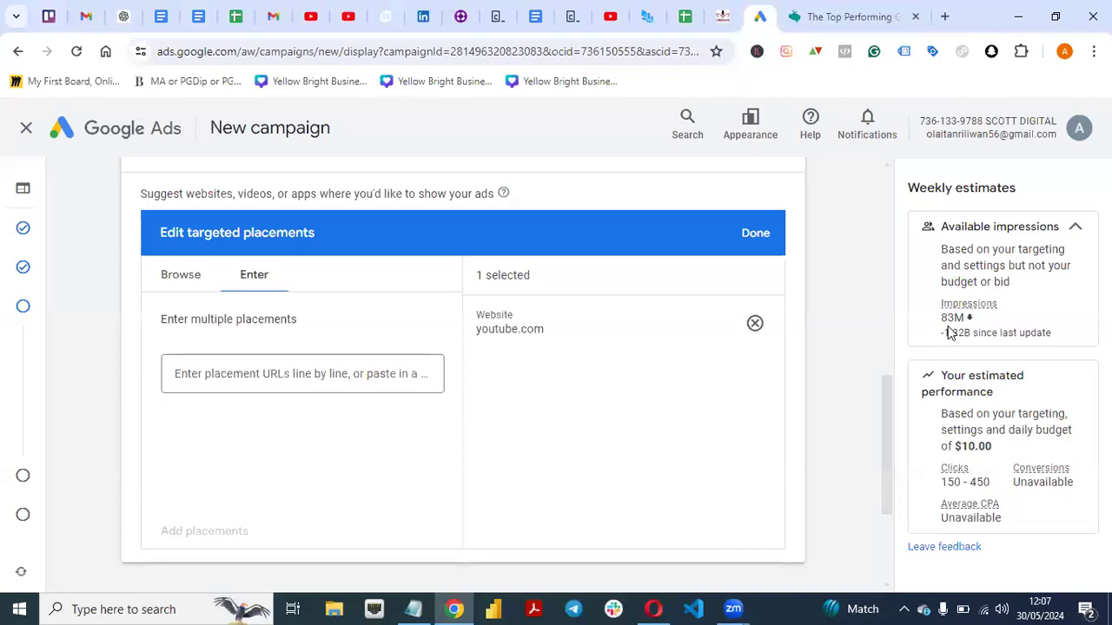
# Switch to the spreadsheet in Opera and copy the websites from facebook.com to independent.co.uk (A3:A22) on the United Kingdom sheet.
pyautogui.click(655, 609)
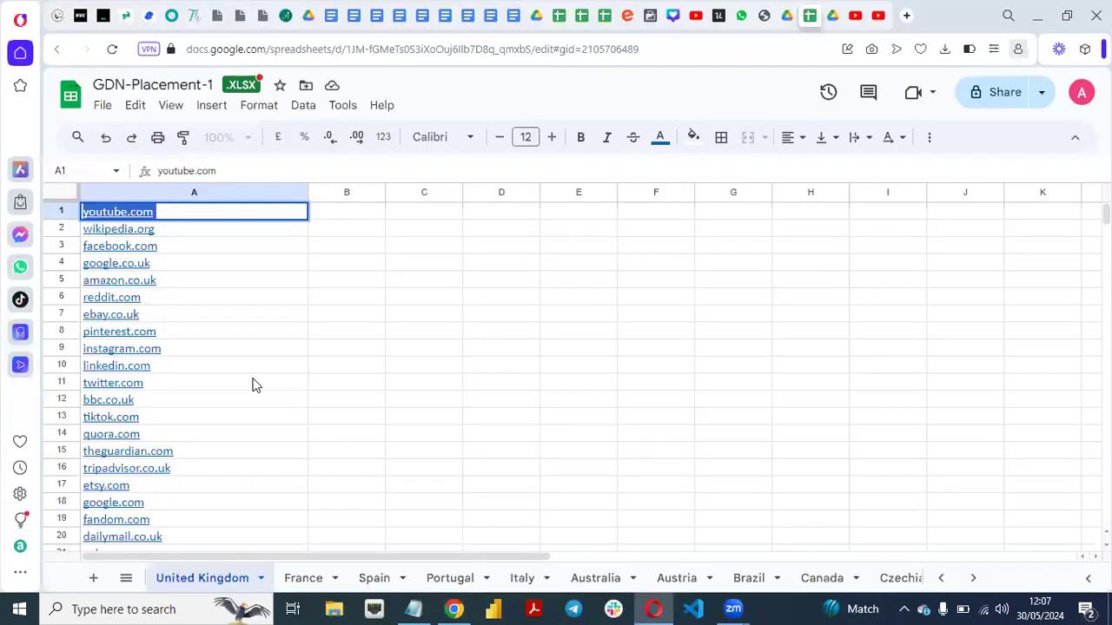
pyautogui.click(251, 383)
pyautogui.click(246, 275)
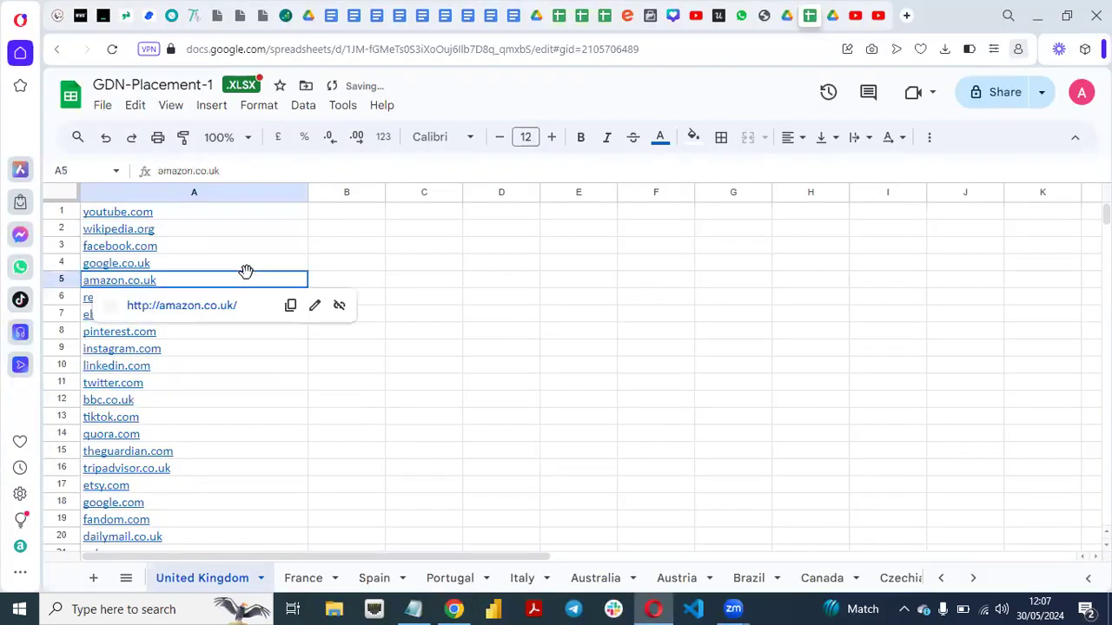
pyautogui.moveTo(93, 246); pyautogui.dragTo(177, 536)
pyautogui.hotkey('ctrl', 'c')
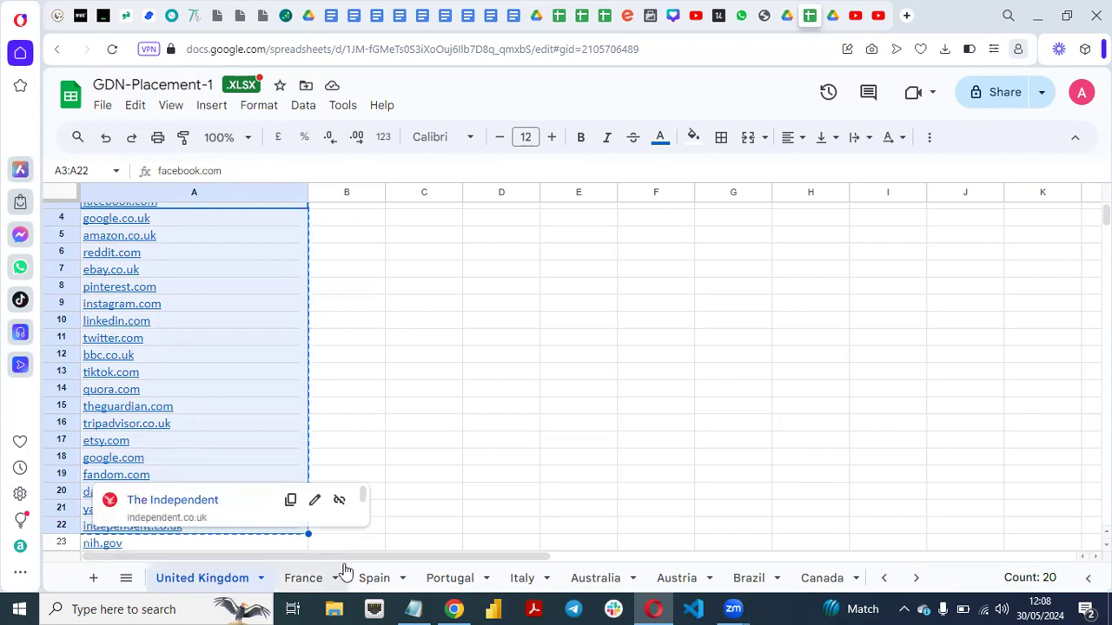
# Switch to Google Ads in Chrome and add the 20 copied websites as targeted placements, dismissing the time-tracking reminder.
pyautogui.click(453, 609)
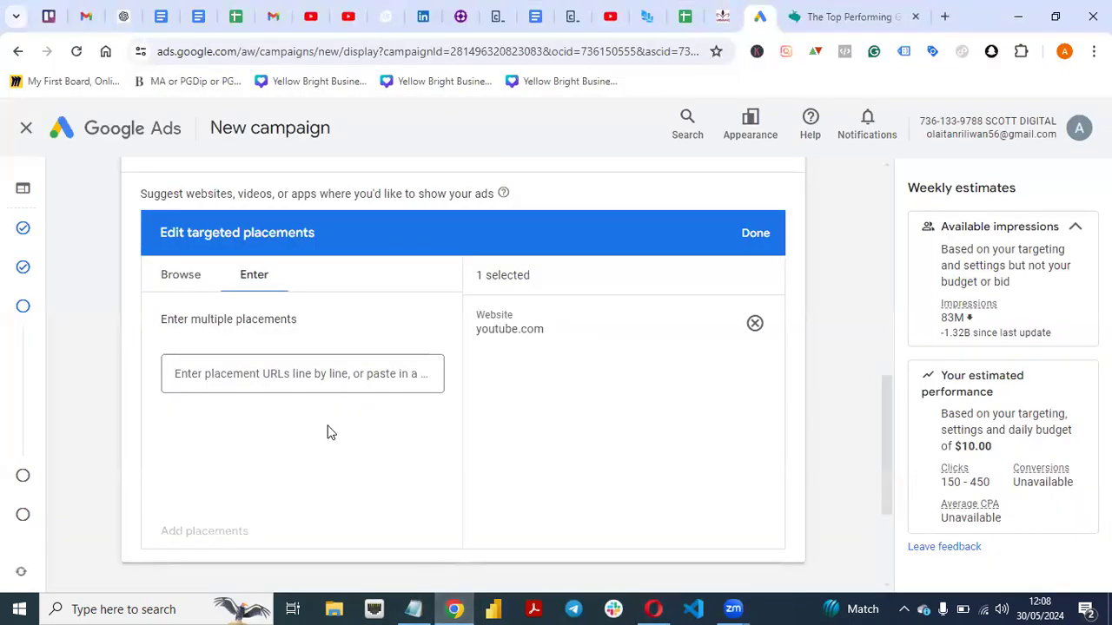
pyautogui.click(332, 374)
pyautogui.hotkey('ctrl', 'v')
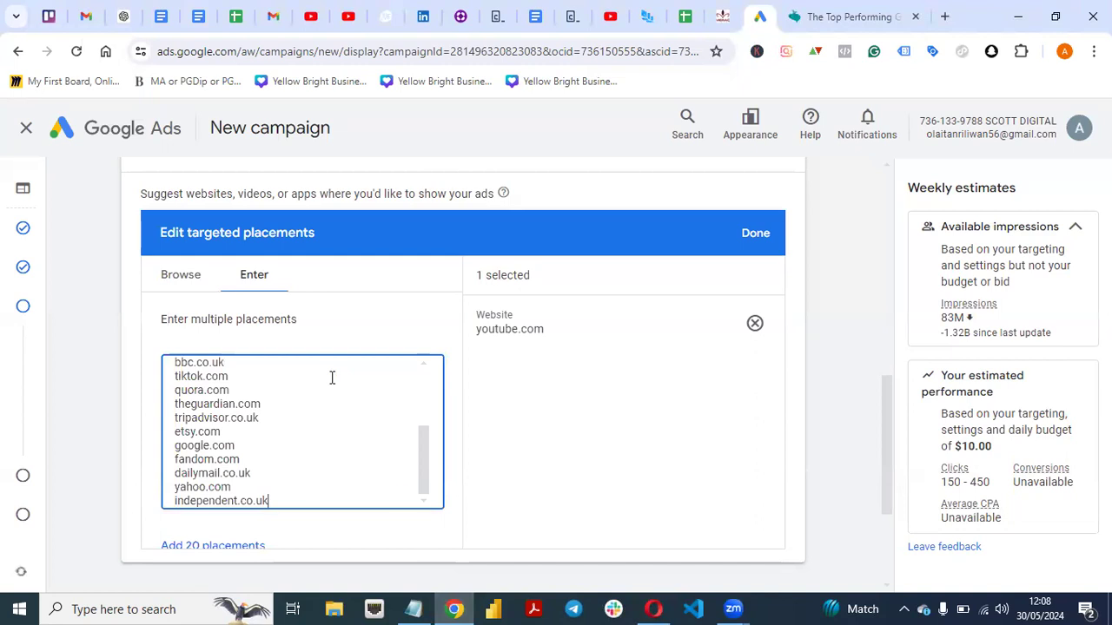
pyautogui.click(221, 545)
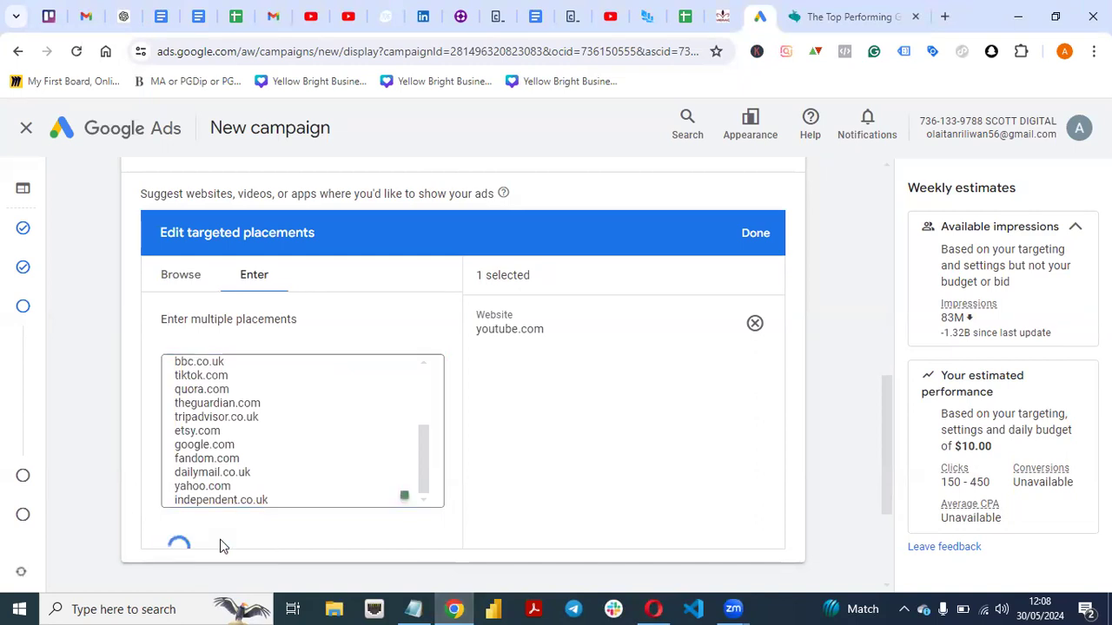
pyautogui.moveTo(773, 324)
pyautogui.mouseDown()
pyautogui.moveTo(776, 553)
pyautogui.moveTo(776, 319)
pyautogui.mouseUp()
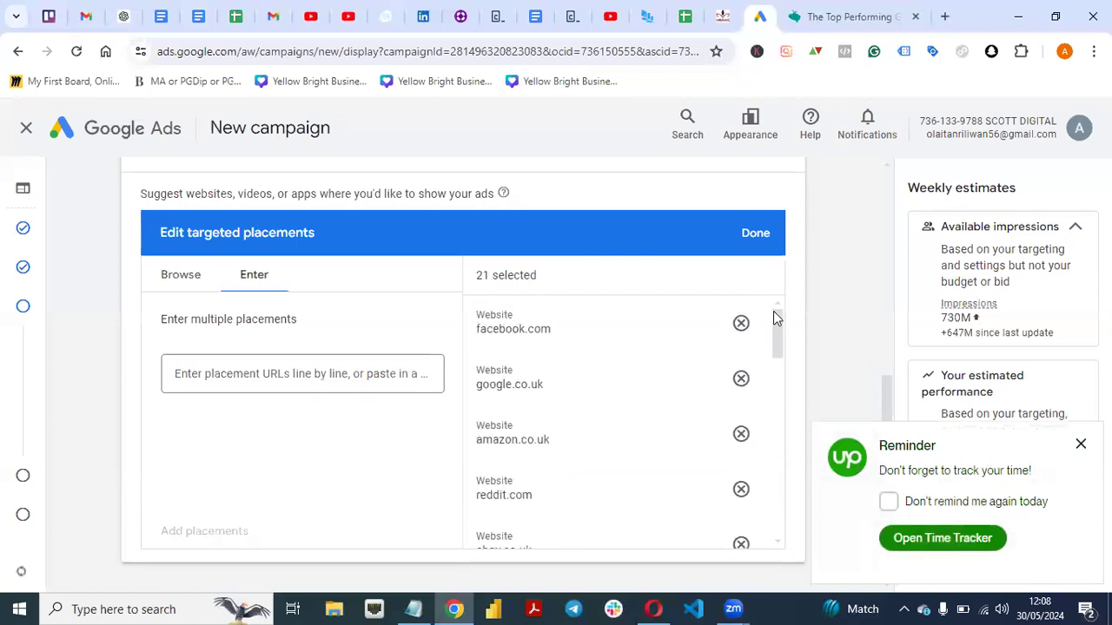
pyautogui.click(1082, 445)
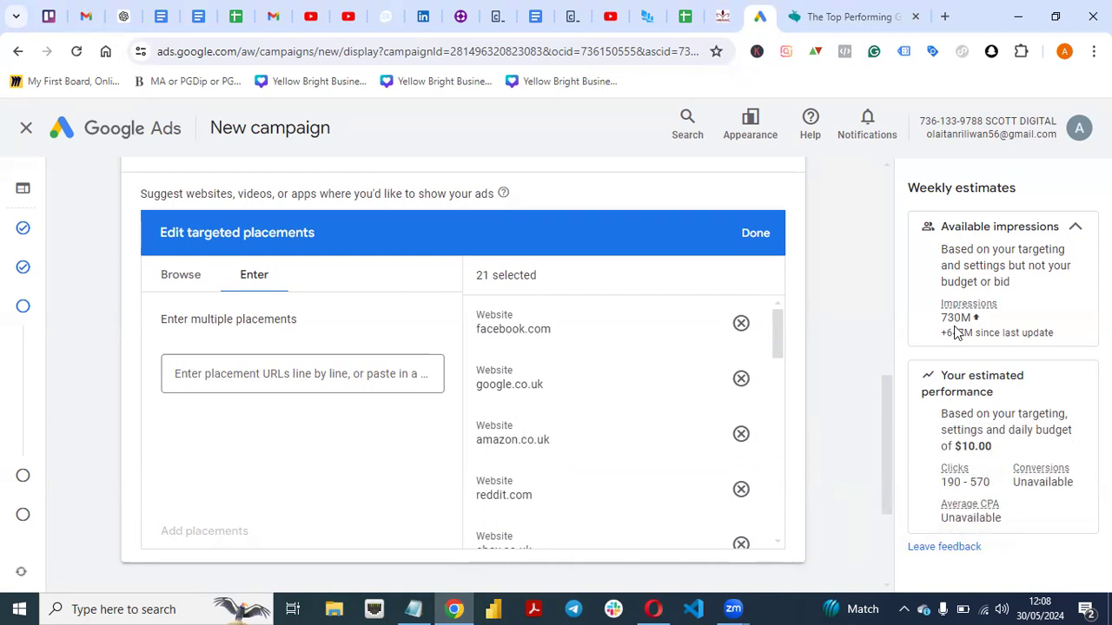
pyautogui.click(654, 608)
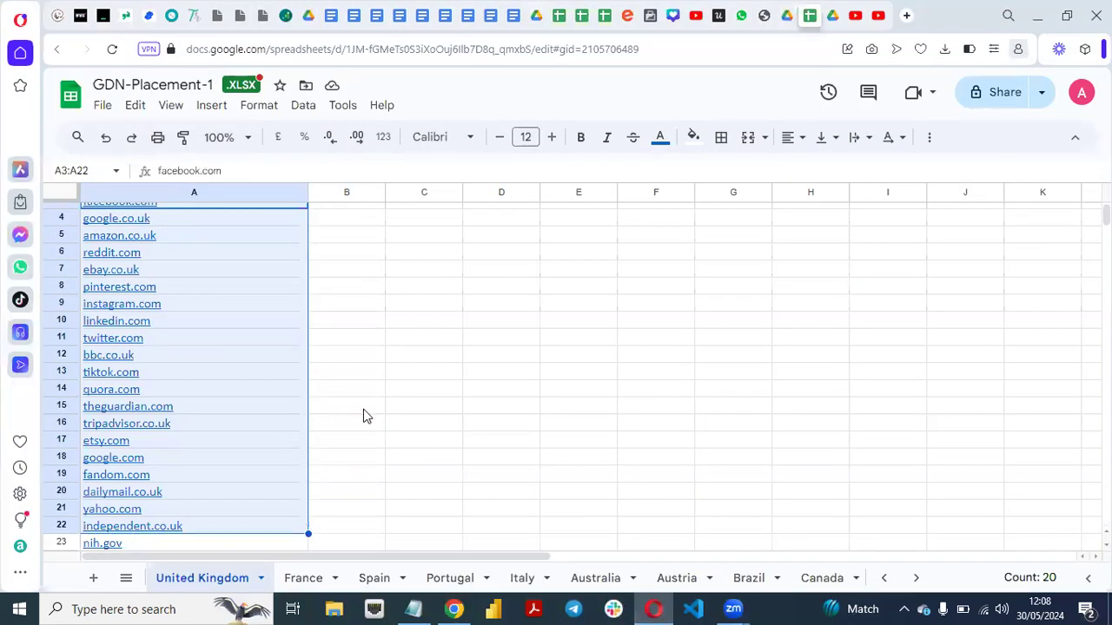
pyautogui.click(423, 412)
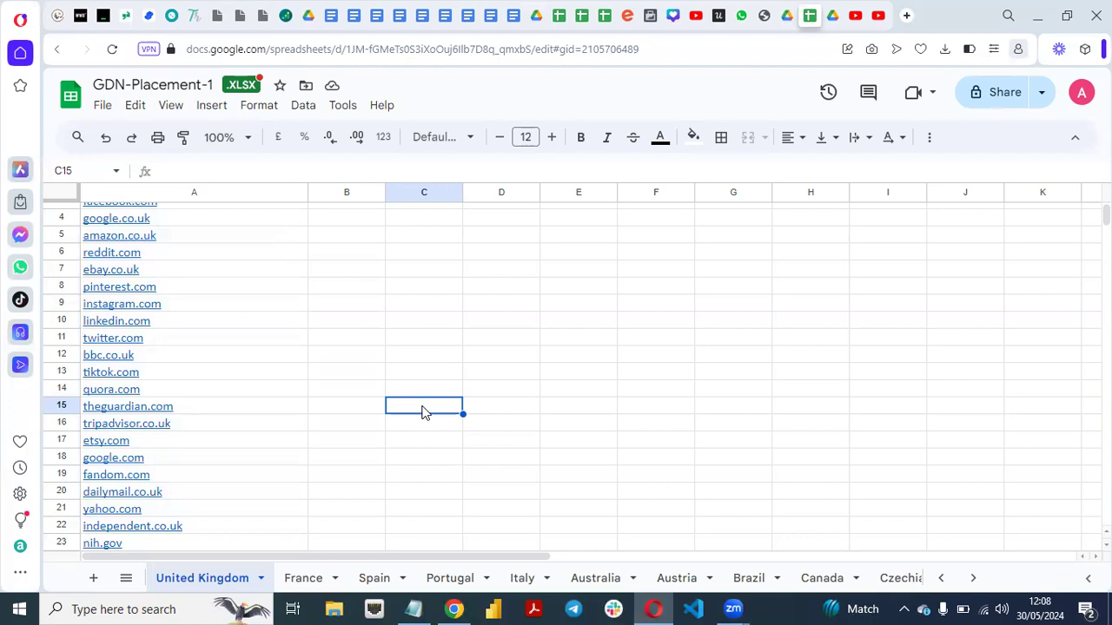
pyautogui.click(466, 607)
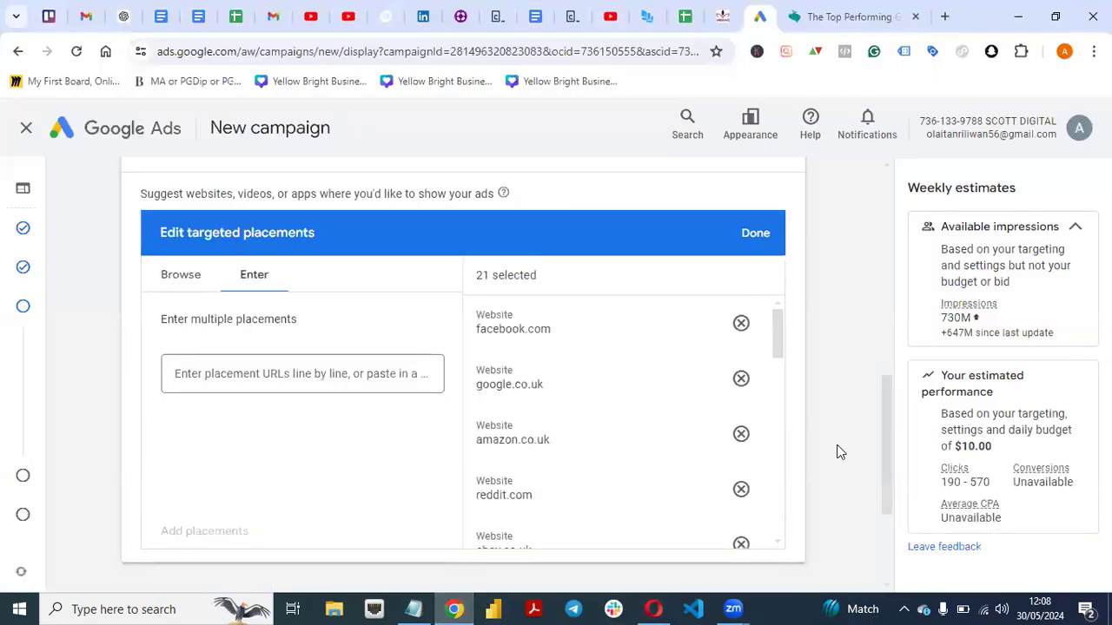
# Return to the audience segments at the start of the campaign's targeting settings.
pyautogui.moveTo(886, 422); pyautogui.dragTo(869, 224)
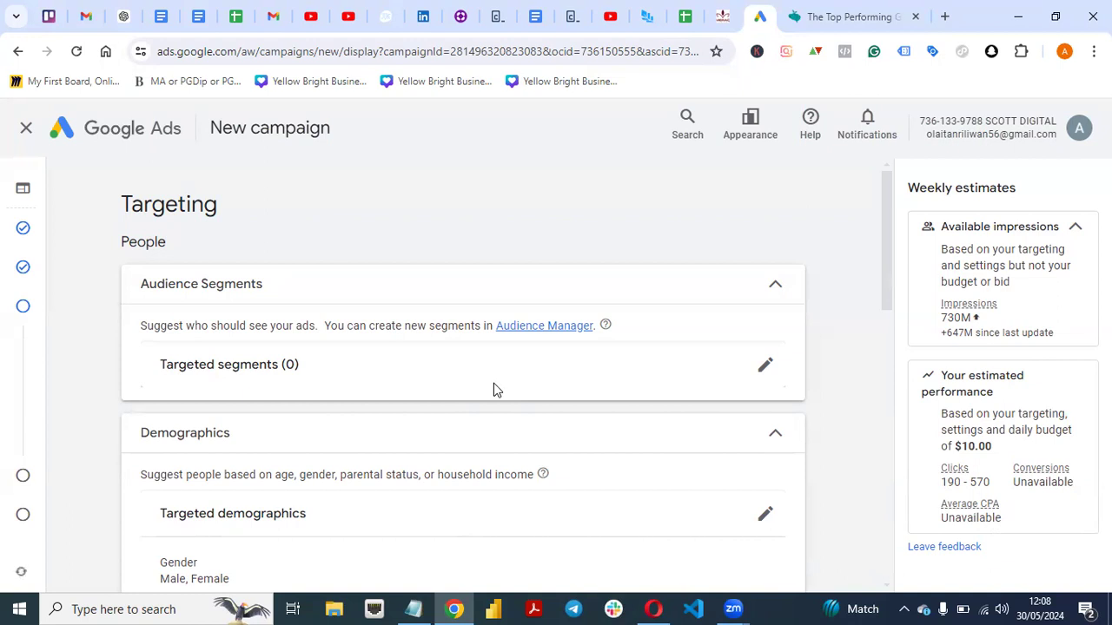
# Switch to the spreadsheet in Opera and review the websites listed on the United Kingdom sheet from youtube.com to standard.co.uk.
pyautogui.click(654, 609)
pyautogui.click(283, 441)
pyautogui.press('Up')
pyautogui.press('Up')
pyautogui.press('Up')
pyautogui.press('Up')
pyautogui.press('Up')
pyautogui.press('Up')
pyautogui.press('Up')
pyautogui.press('Up')
pyautogui.press('Up')
pyautogui.press('Up')
pyautogui.press('Up')
pyautogui.press('Up')
pyautogui.press('Up')
pyautogui.press('Up')
pyautogui.press('Up')
pyautogui.press('Up')
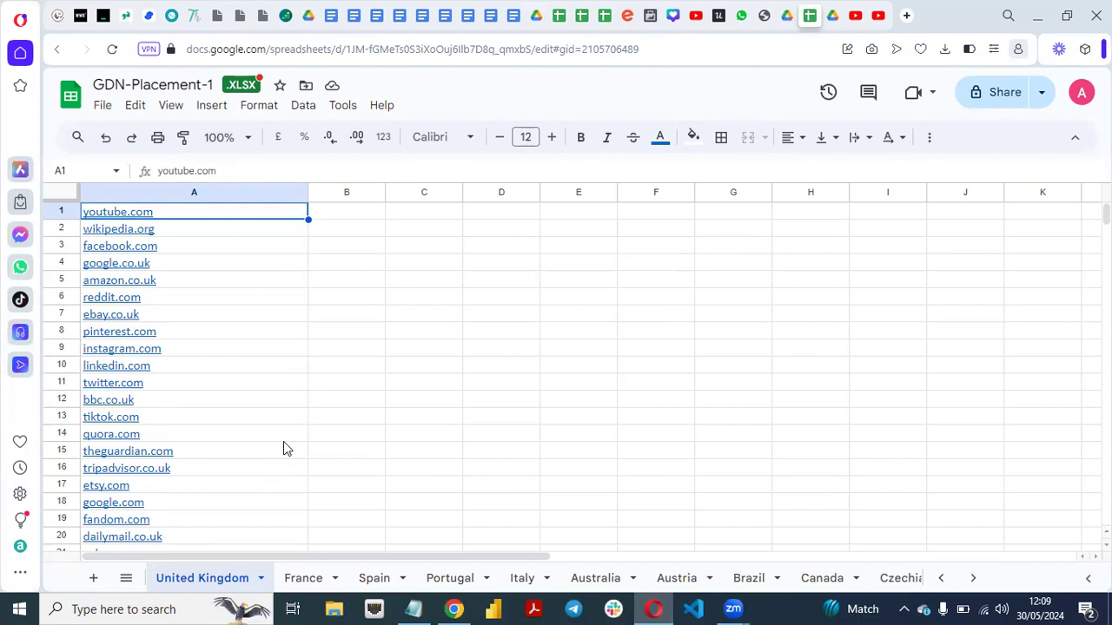
pyautogui.press('Down')
pyautogui.press('Down')
pyautogui.press('Down')
pyautogui.press('Down')
pyautogui.press('Down')
pyautogui.press('Down')
pyautogui.press('Down')
pyautogui.press('Down')
pyautogui.press('Down')
pyautogui.press('Down')
pyautogui.press('Down')
pyautogui.press('Down')
pyautogui.press('Down')
pyautogui.press('Down')
pyautogui.press('Down')
pyautogui.press('Down')
pyautogui.press('Down')
pyautogui.press('Down')
pyautogui.press('Down')
pyautogui.press('Down')
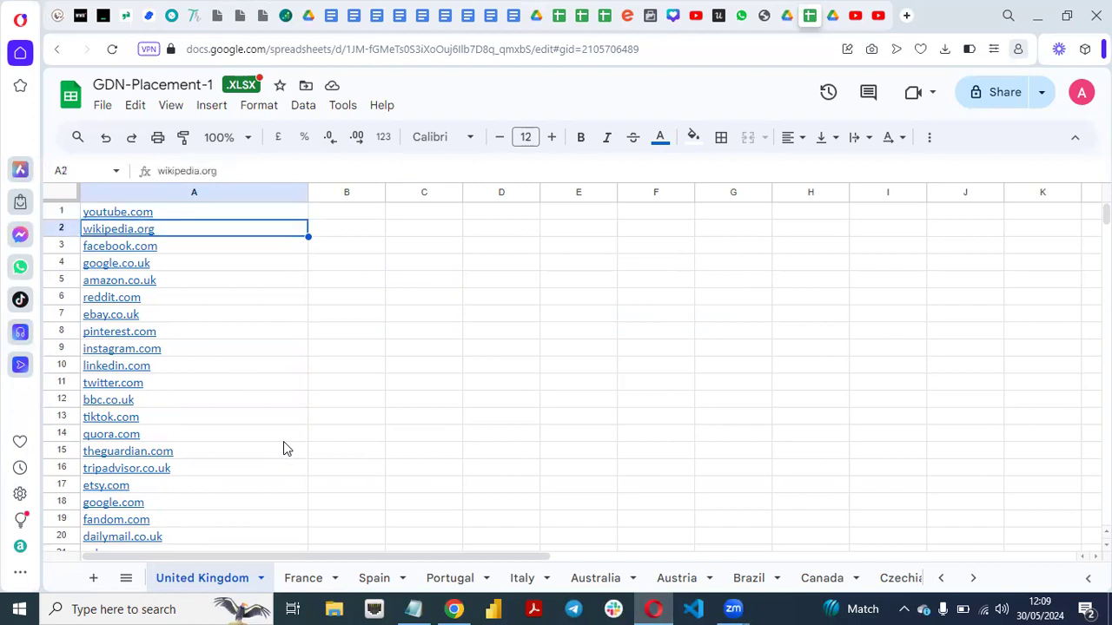
pyautogui.press('Up')
pyautogui.press('Up')
pyautogui.press('Up')
pyautogui.press('Up')
pyautogui.press('Up')
pyautogui.press('Up')
pyautogui.press('Up')
pyautogui.press('Up')
pyautogui.press('Up')
pyautogui.press('Up')
pyautogui.press('Up')
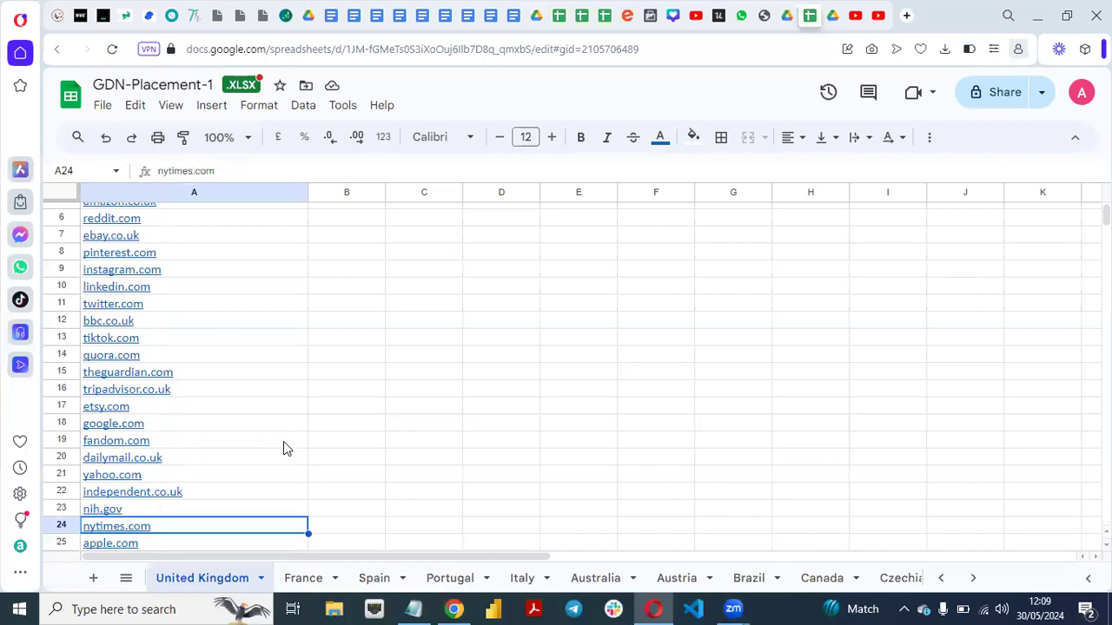
pyautogui.press('Up')
pyautogui.press('Up')
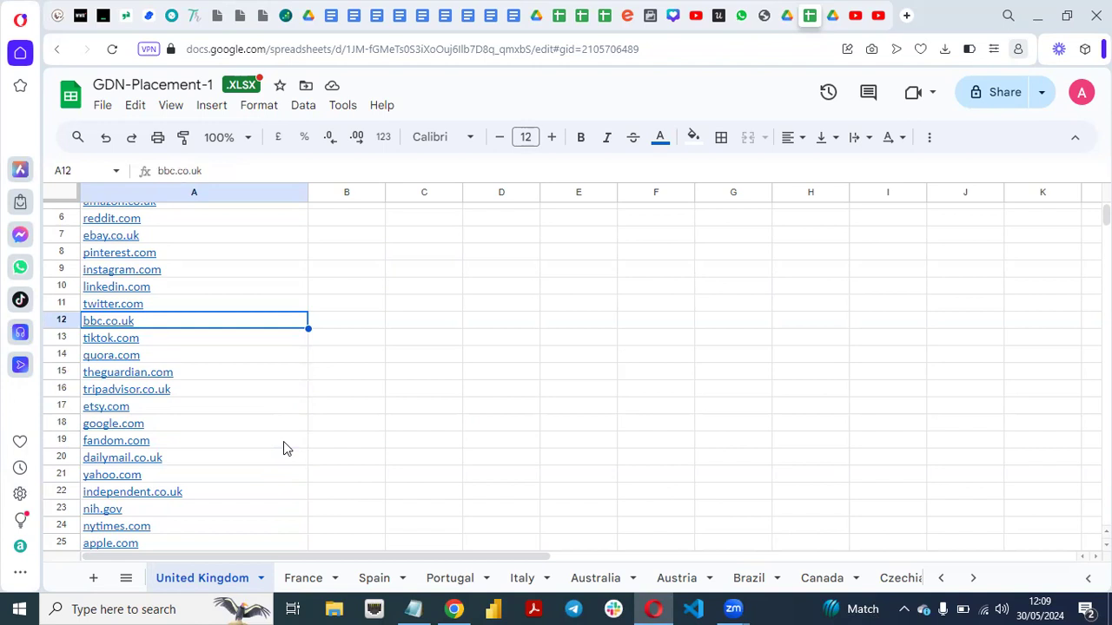
pyautogui.press('Down')
pyautogui.press('Down')
pyautogui.press('Down')
pyautogui.press('Down')
pyautogui.press('Down')
pyautogui.press('Down')
pyautogui.press('Down')
pyautogui.press('Down')
pyautogui.press('Down')
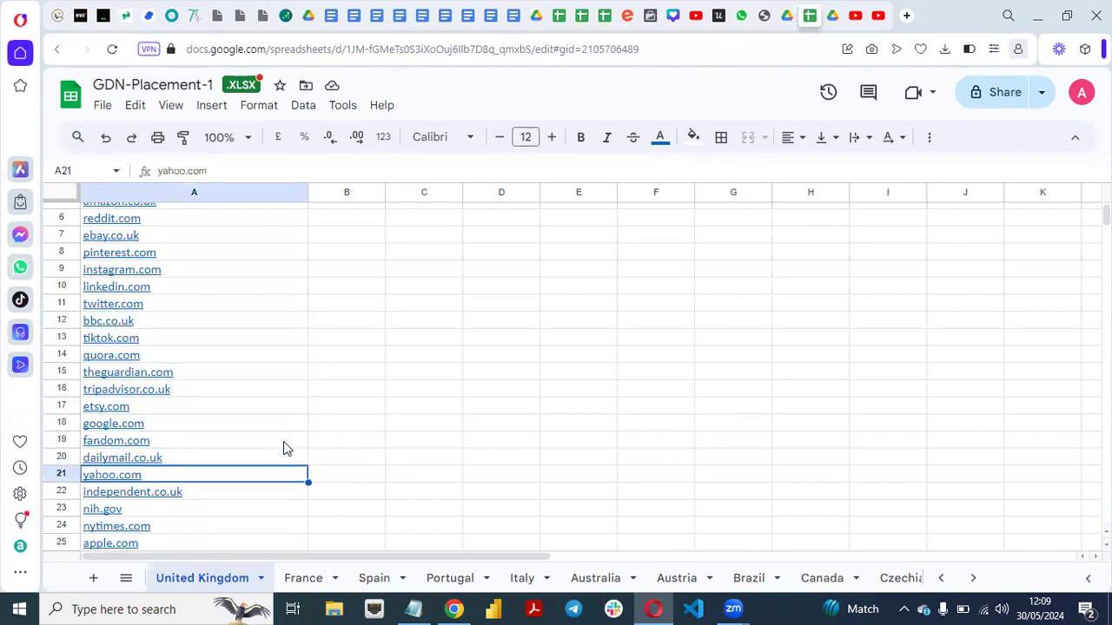
pyautogui.press('Down')
pyautogui.press('Down')
pyautogui.press('Down')
pyautogui.press('Down')
pyautogui.press('Down')
pyautogui.press('Down')
pyautogui.press('Down')
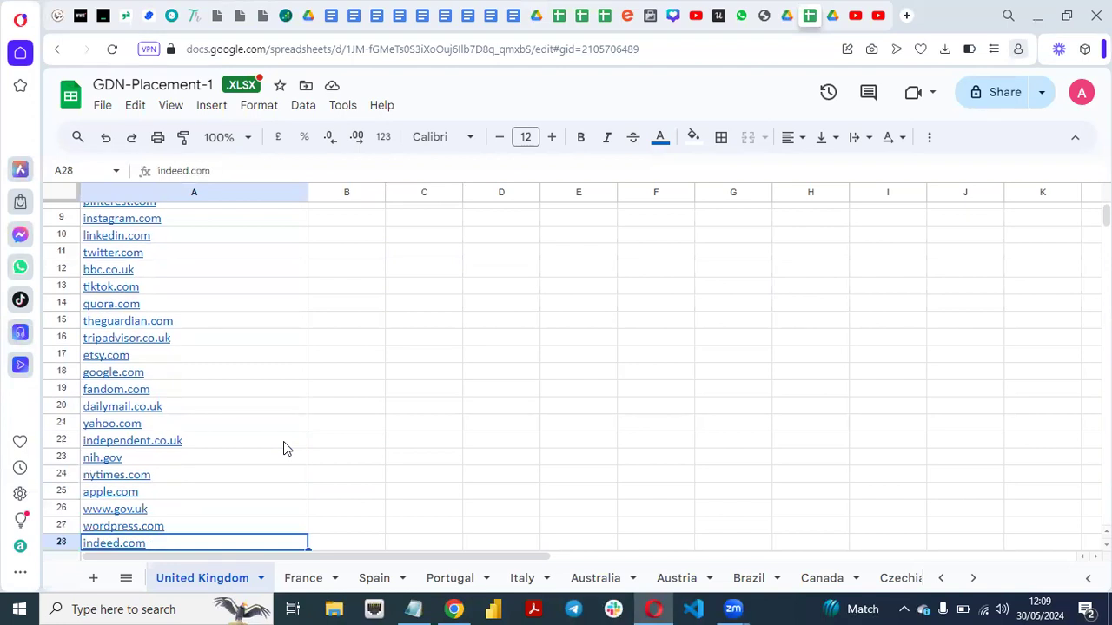
pyautogui.press('Down')
pyautogui.press('Down')
pyautogui.press('Down')
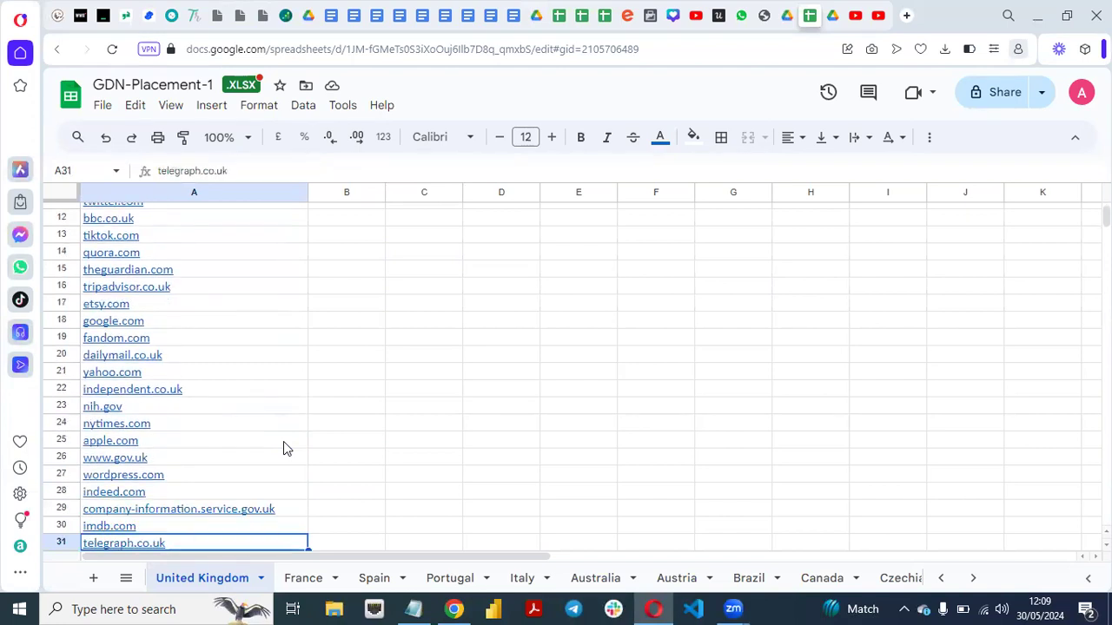
pyautogui.press('Down')
pyautogui.press('Down')
pyautogui.press('Down')
pyautogui.press('Down')
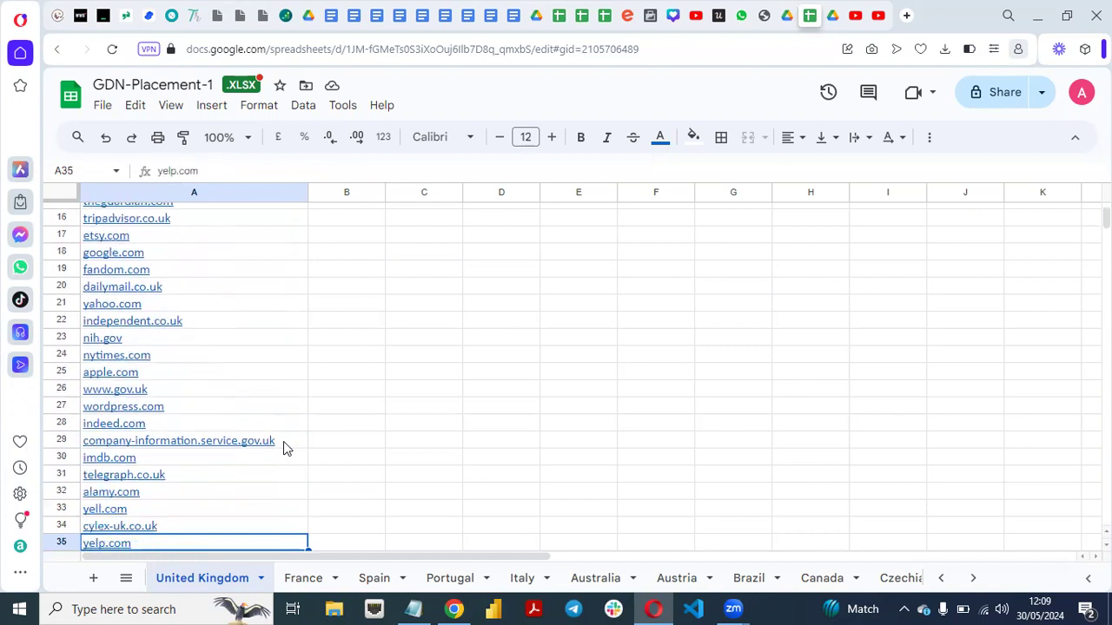
pyautogui.press('Down')
pyautogui.press('Down')
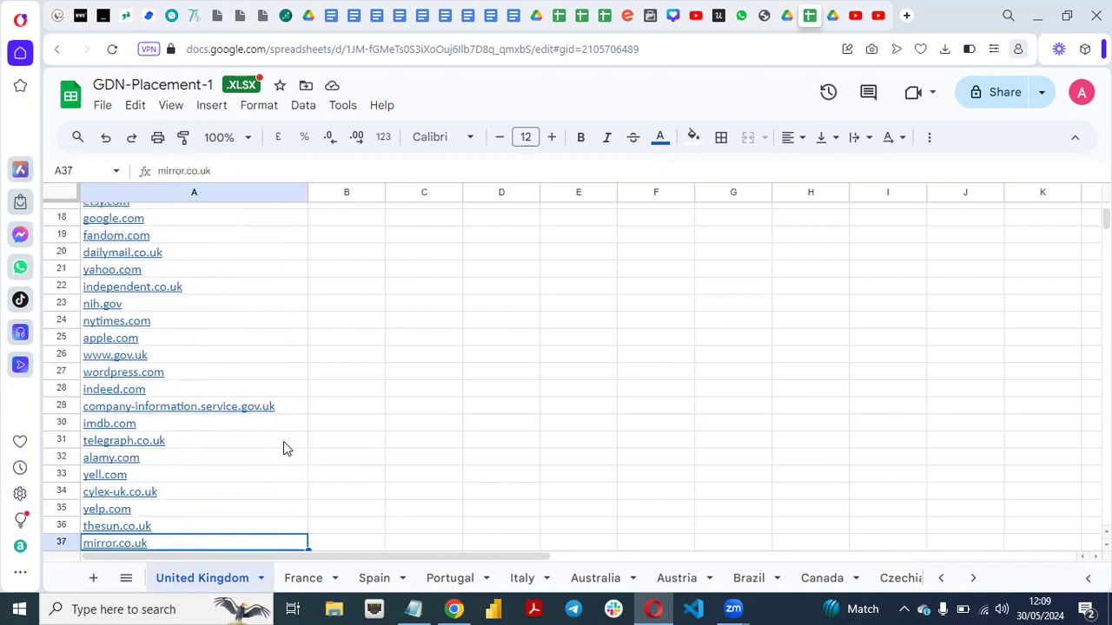
pyautogui.press('Down')
pyautogui.press('Down')
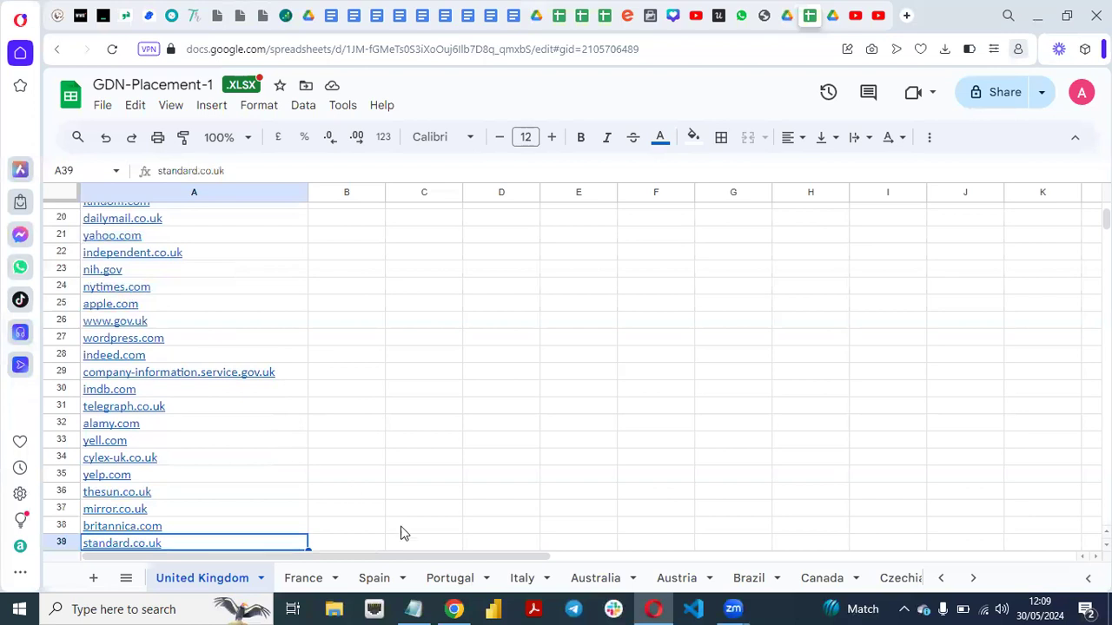
# Switch to Google Ads in Chrome, confirm the edited targeted placements, and continue to the ad creation stage.
pyautogui.click(456, 608)
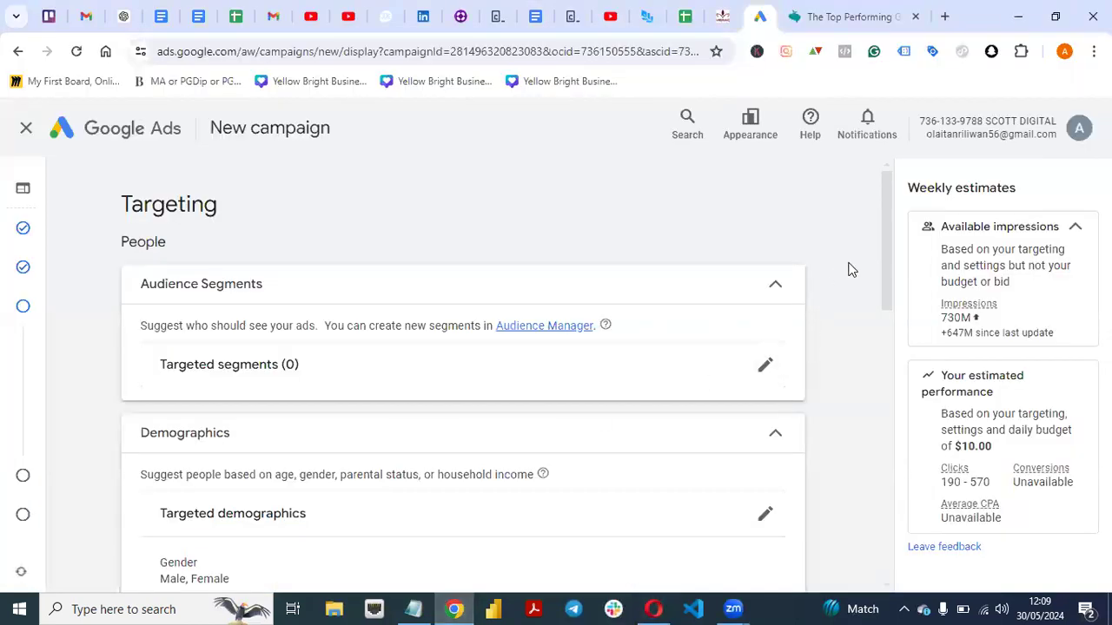
pyautogui.moveTo(887, 265); pyautogui.dragTo(875, 490)
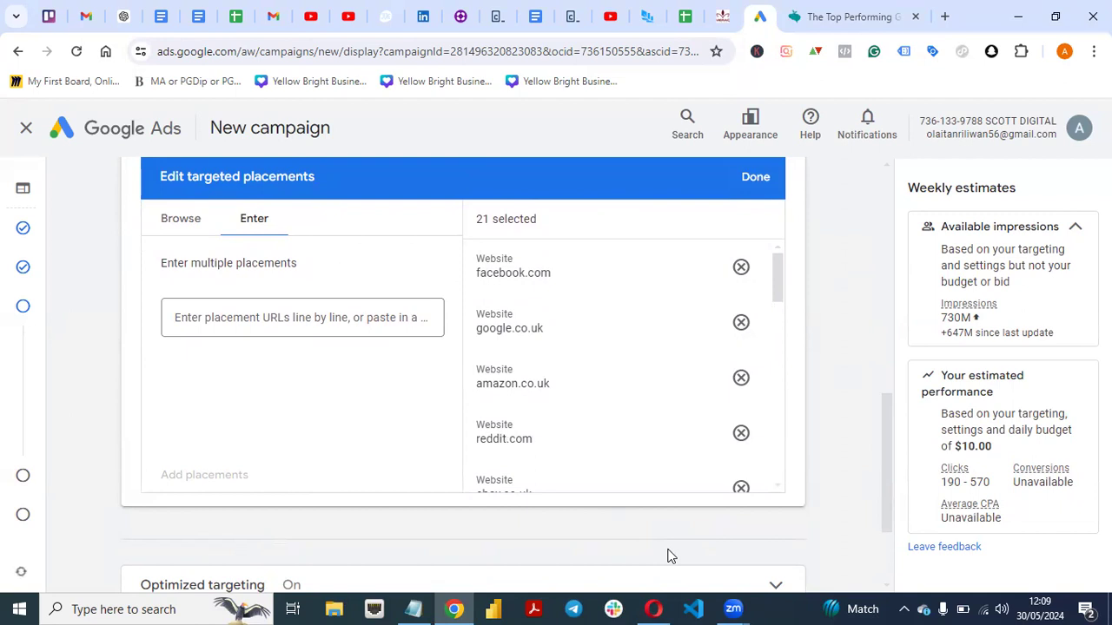
pyautogui.click(662, 607)
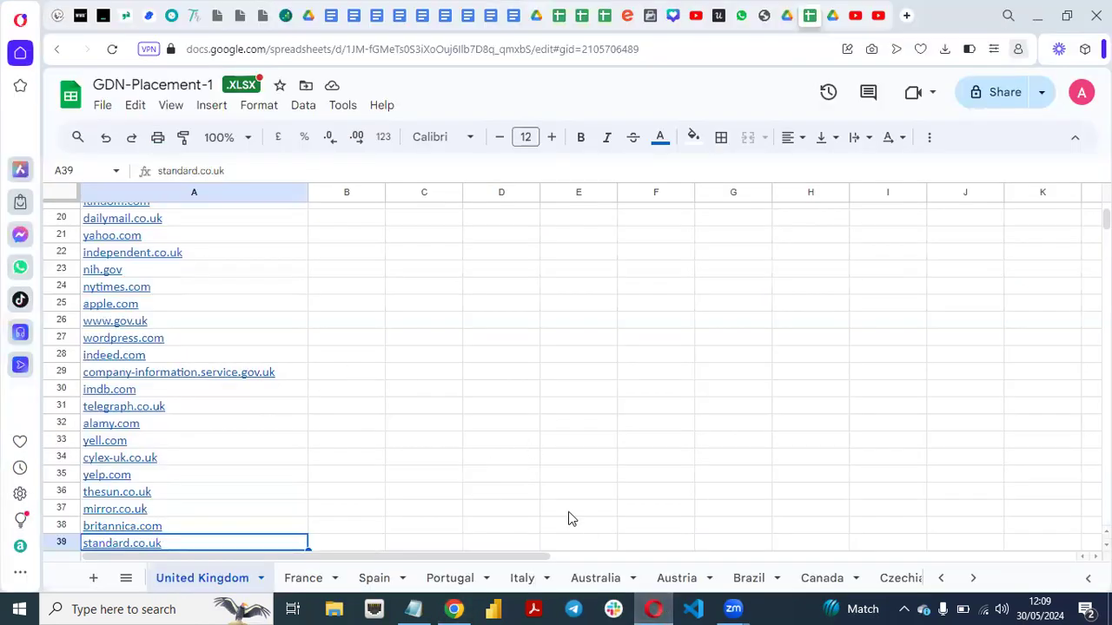
pyautogui.click(456, 608)
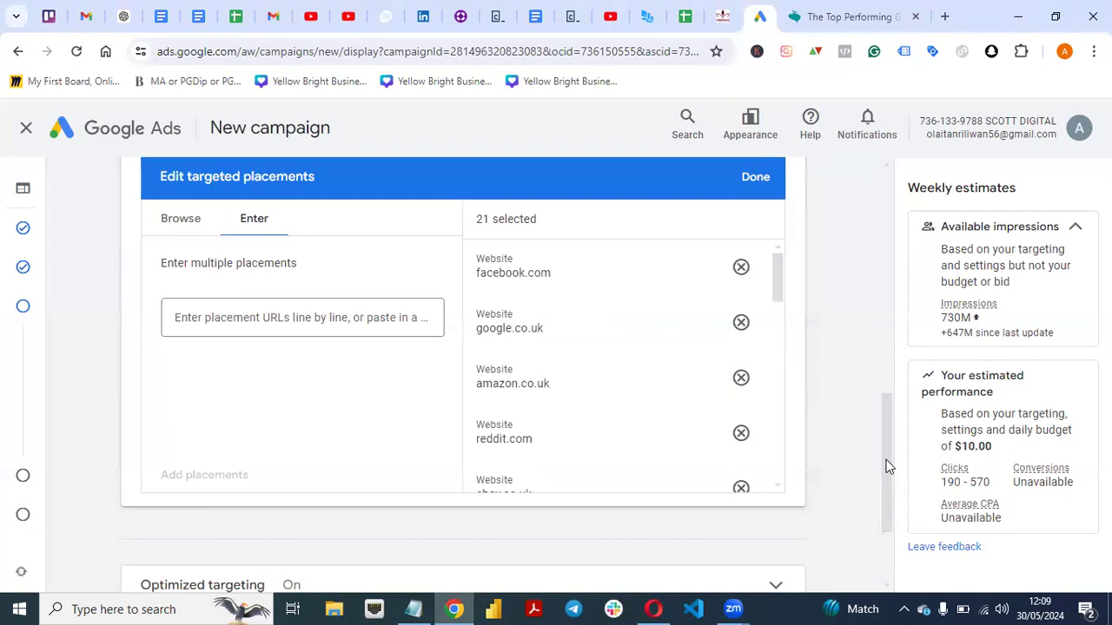
pyautogui.scroll(2, 885, 443)
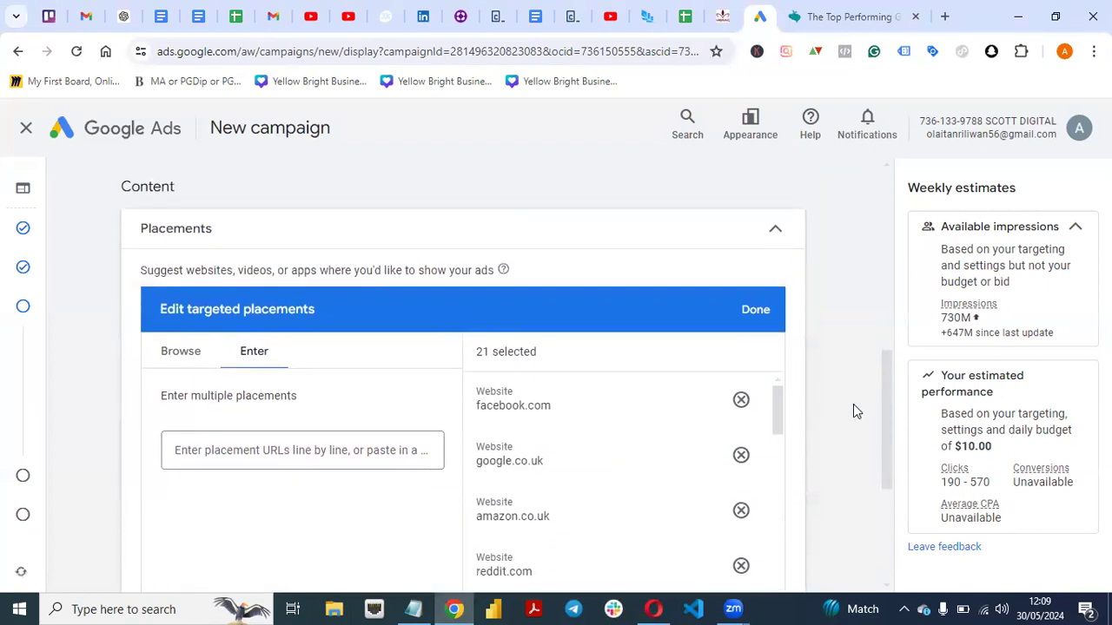
pyautogui.click(758, 313)
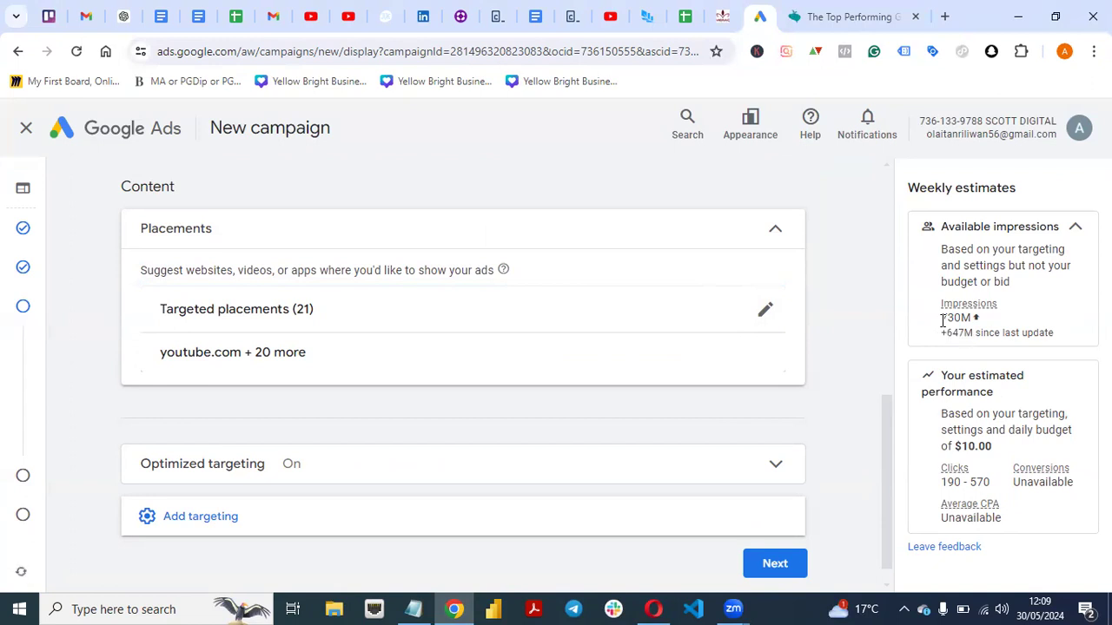
pyautogui.scroll(-1, 889, 443)
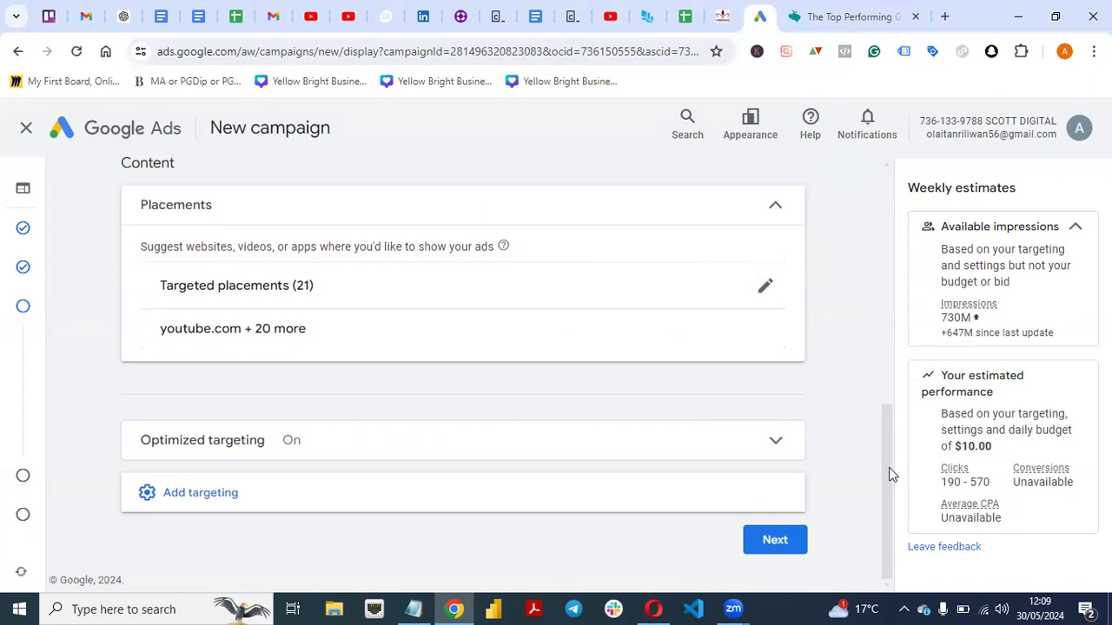
pyautogui.click(768, 542)
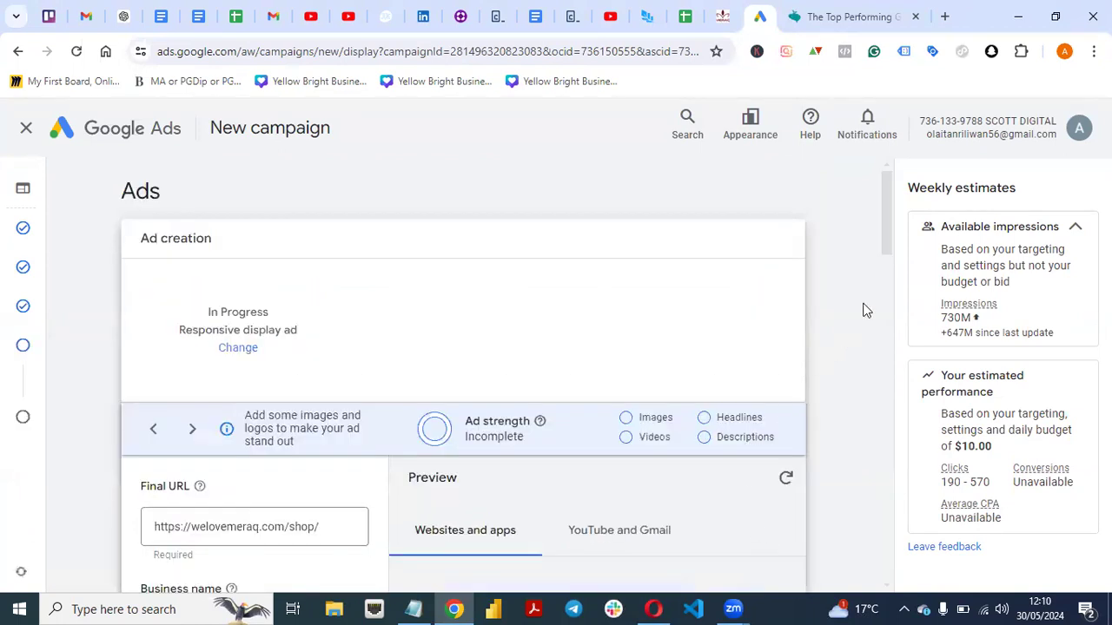
# Enter "Welovemeraq" as the business name of the responsive display ad.
pyautogui.moveTo(889, 220); pyautogui.dragTo(885, 257)
pyautogui.scroll(-1, 884, 253)
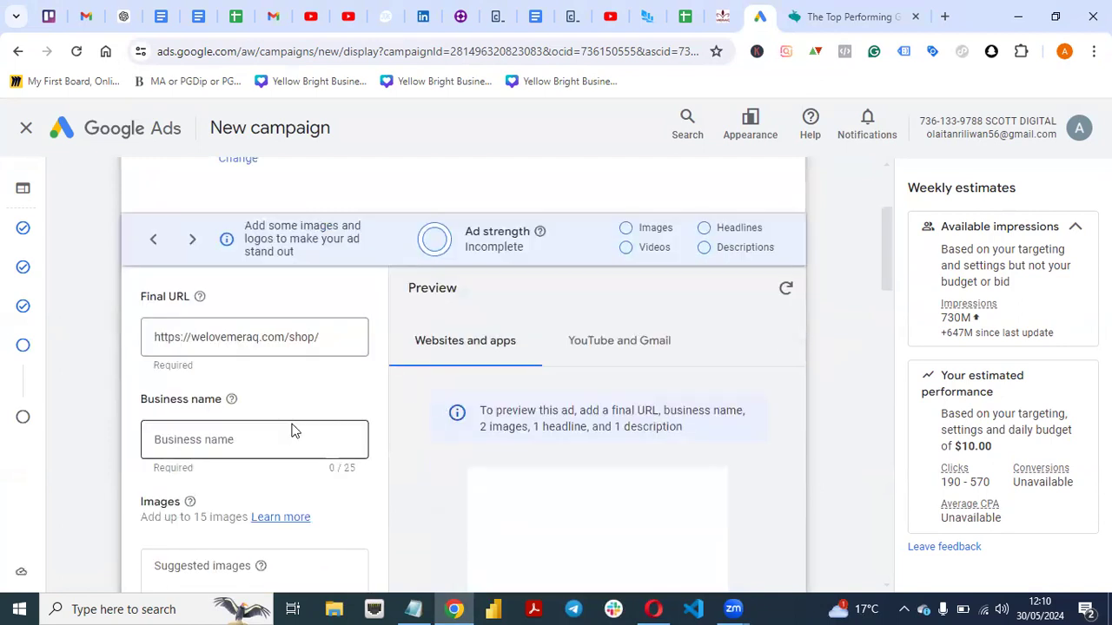
pyautogui.click(282, 452)
pyautogui.write('W')
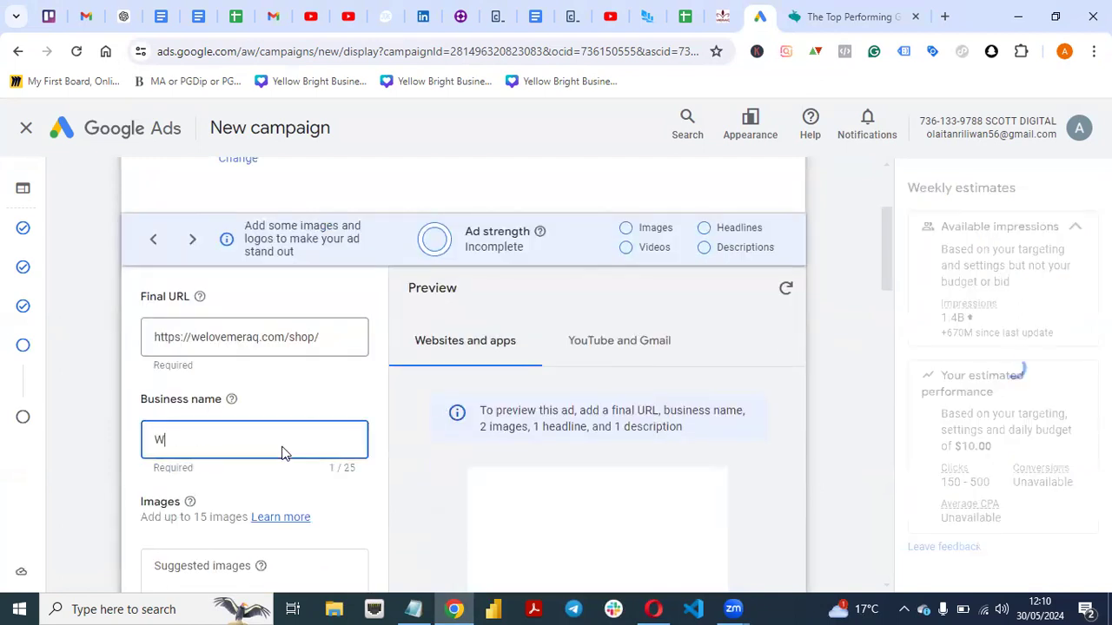
pyautogui.write('elovemeraq')
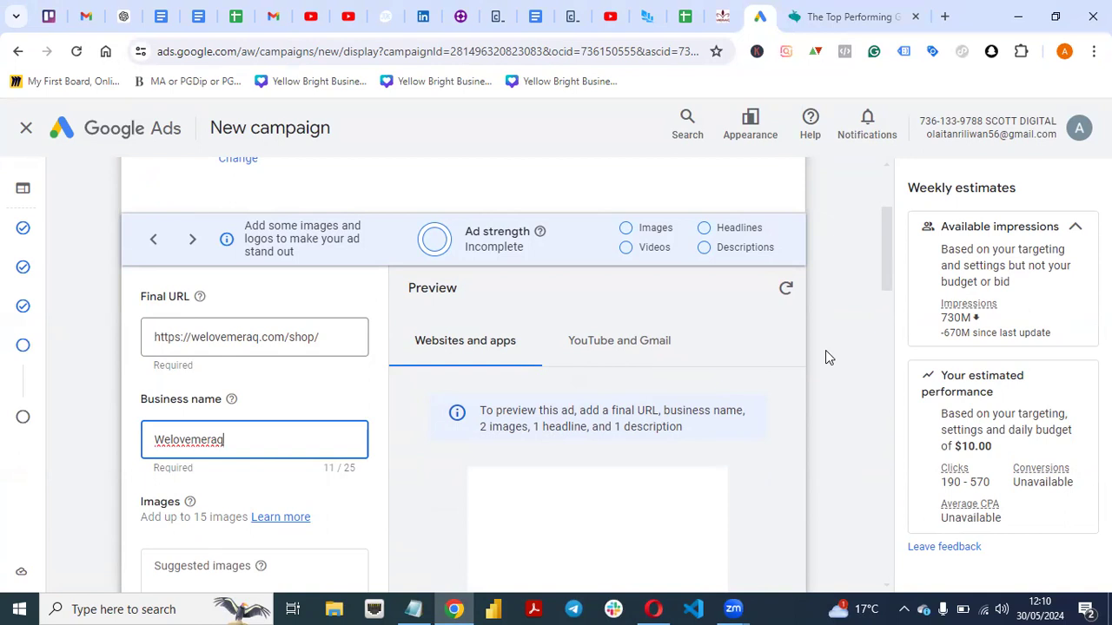
# Switch to the Google Drive AD folder in Opera and download the 160X600.jpg image.
pyautogui.click(894, 274)
pyautogui.moveTo(887, 262); pyautogui.dragTo(877, 313)
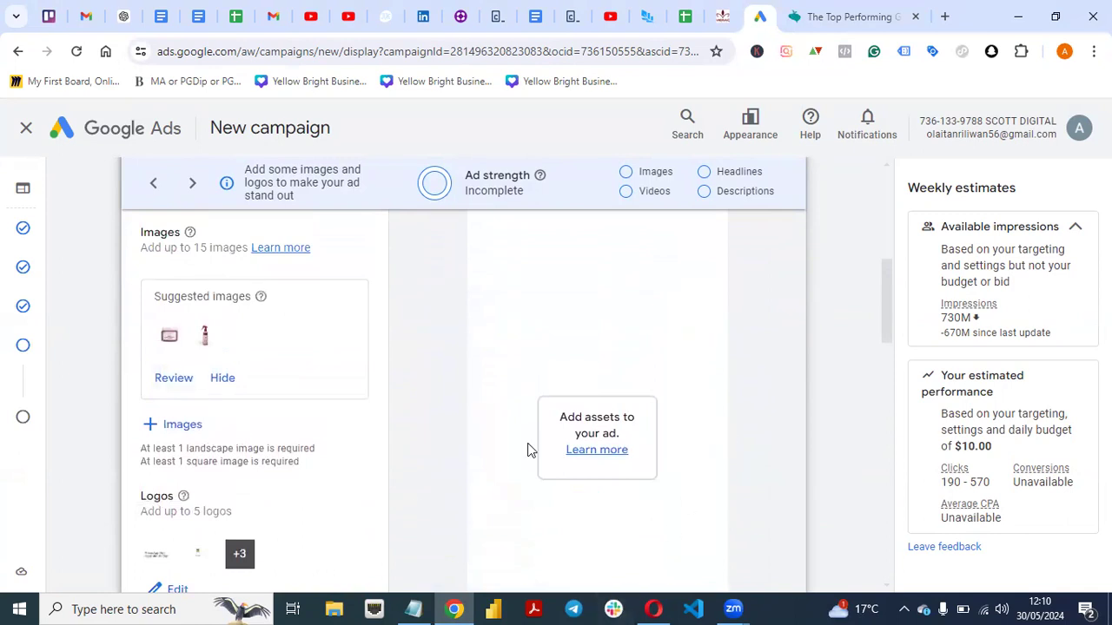
pyautogui.click(653, 609)
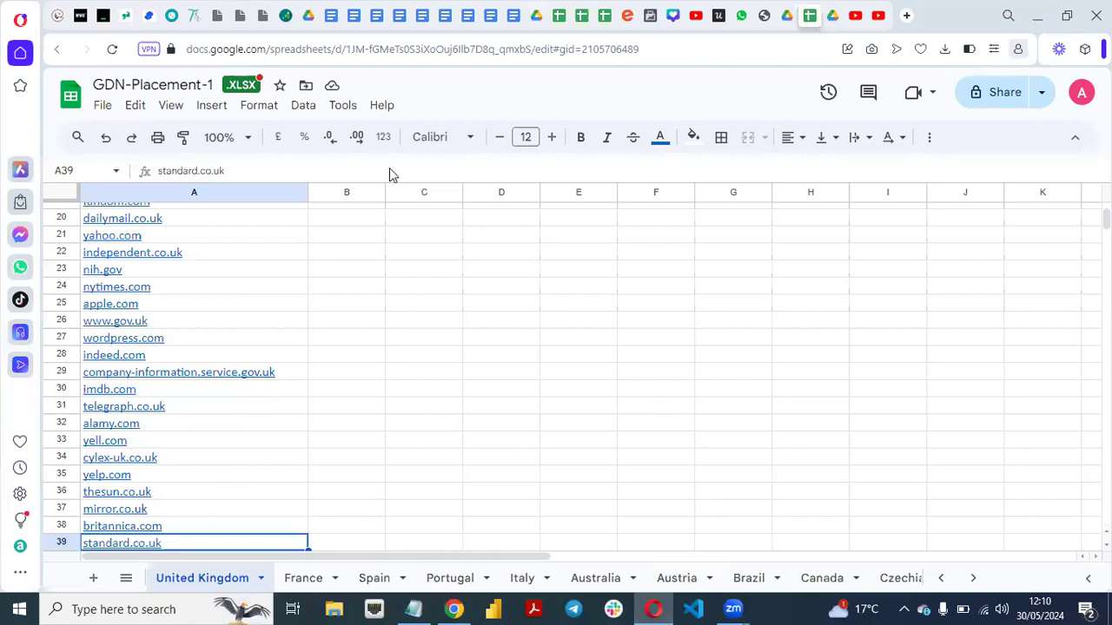
pyautogui.click(831, 17)
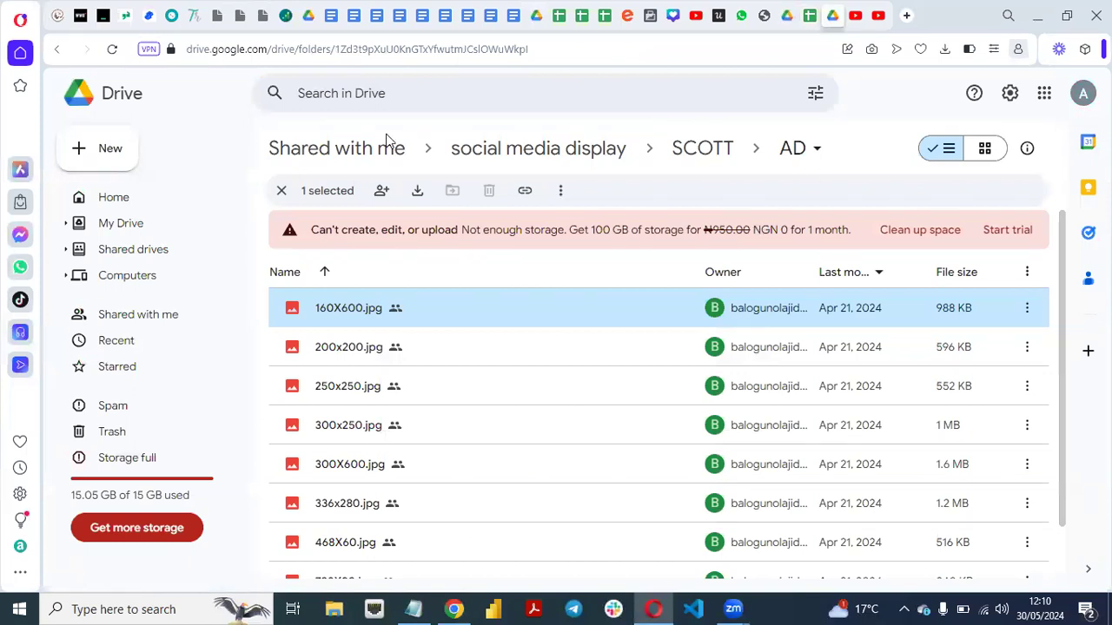
pyautogui.click(1029, 311)
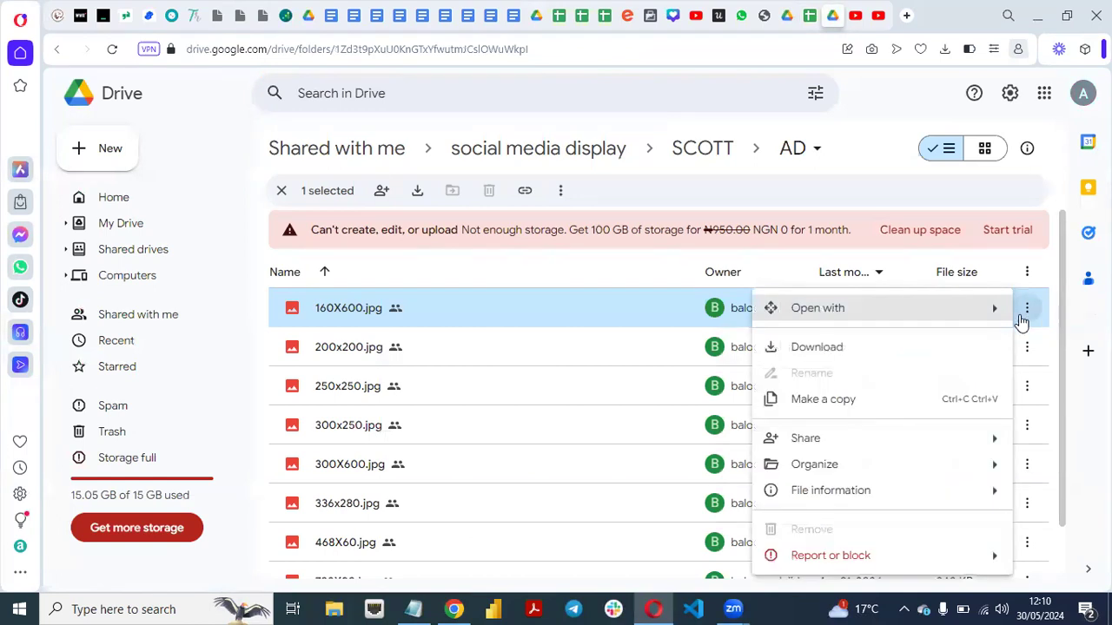
pyautogui.click(882, 350)
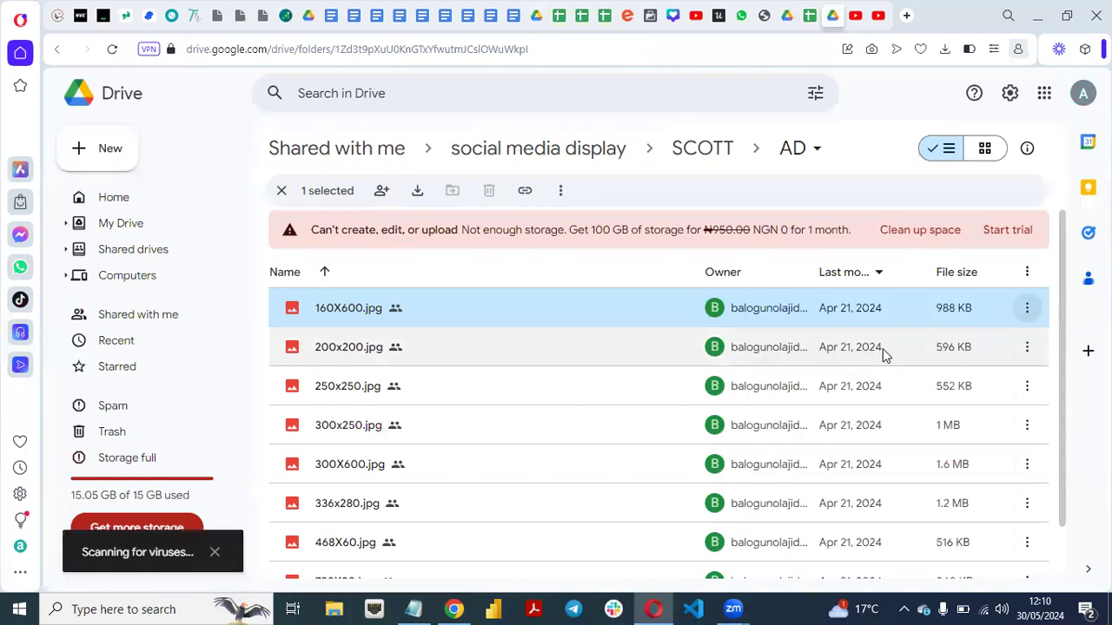
# Download the images 200x200.jpg, 250x250.jpg and 300x250.jpg from the AD folder.
pyautogui.click(1027, 350)
pyautogui.click(1026, 356)
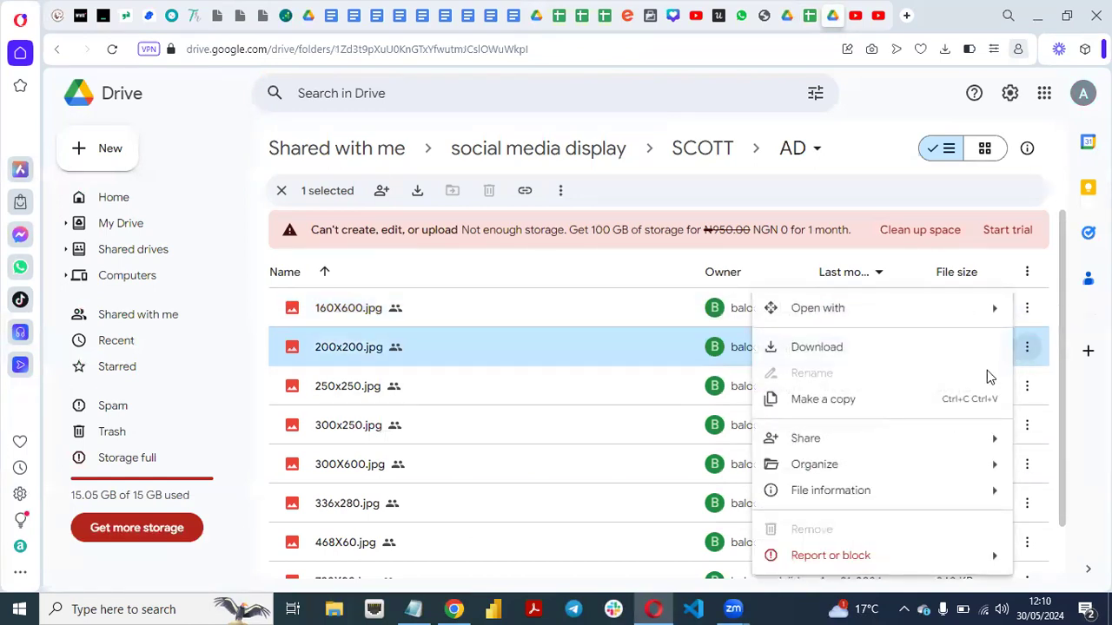
pyautogui.click(1028, 353)
pyautogui.click(816, 348)
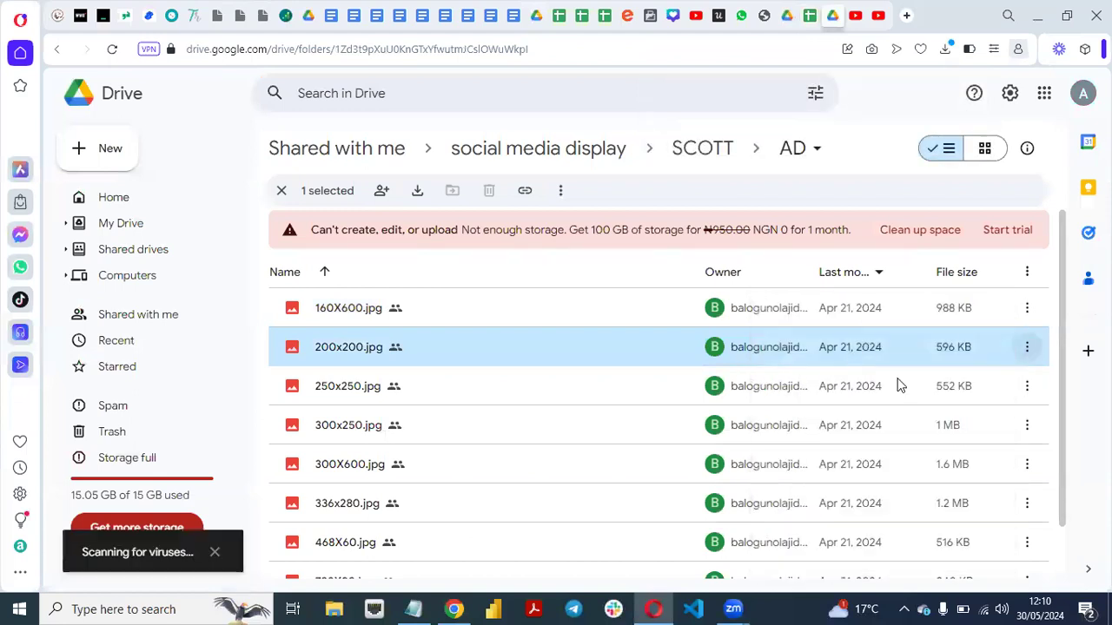
pyautogui.click(1028, 389)
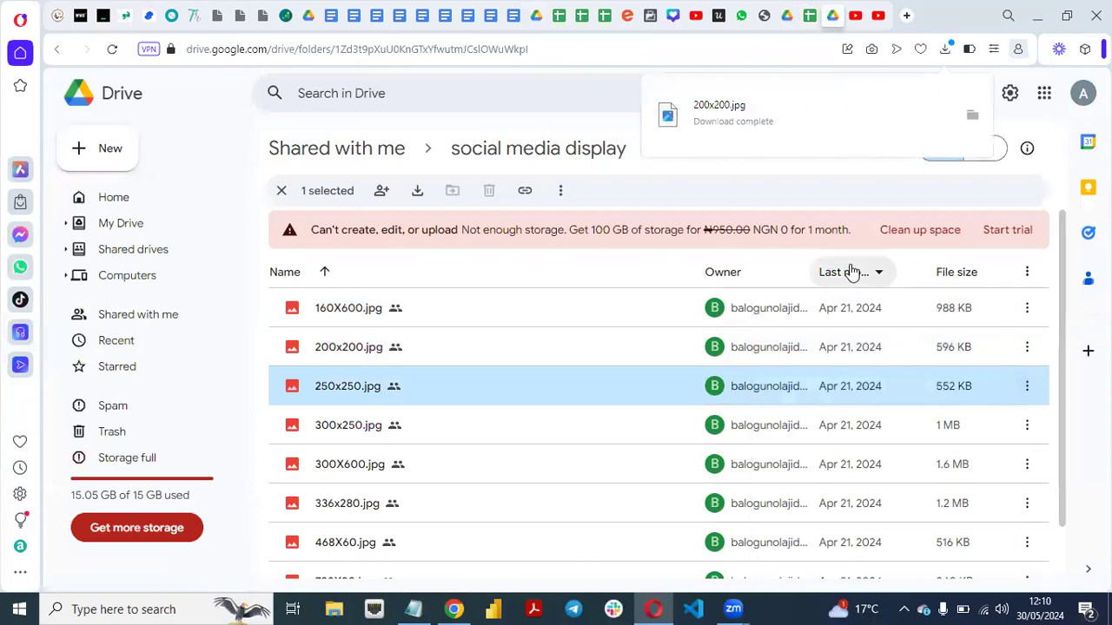
pyautogui.click(1027, 388)
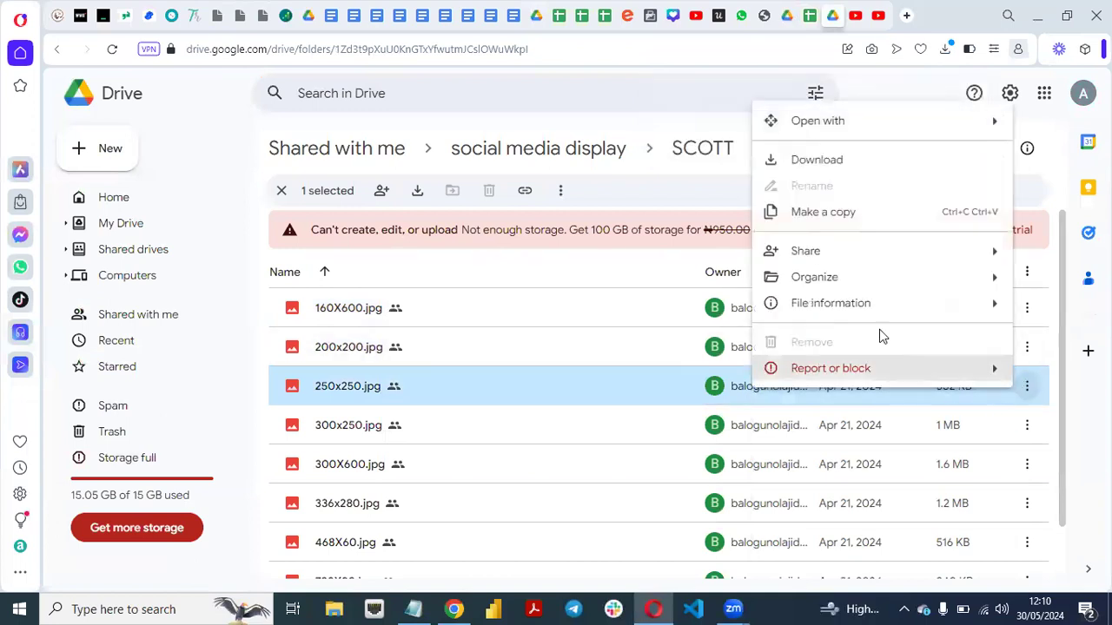
pyautogui.click(817, 165)
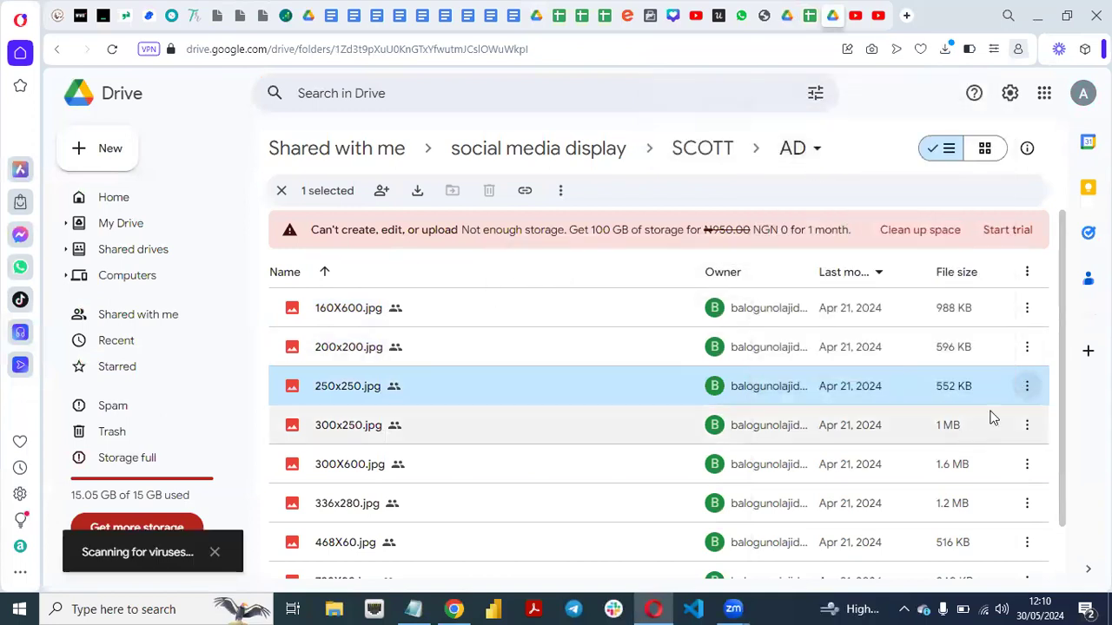
pyautogui.click(1027, 425)
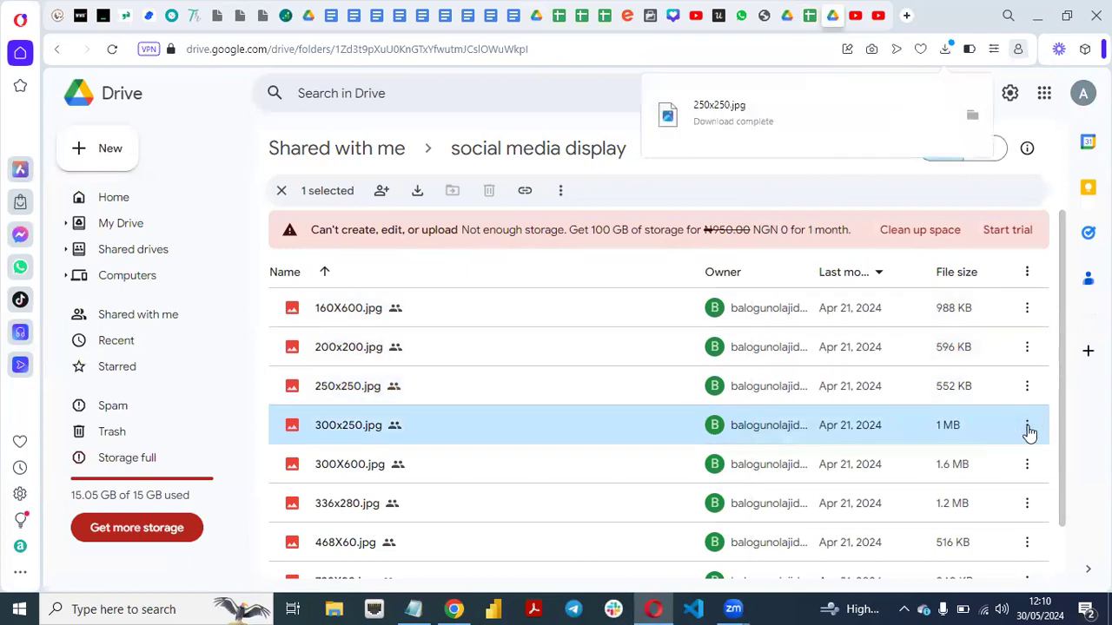
pyautogui.click(1029, 427)
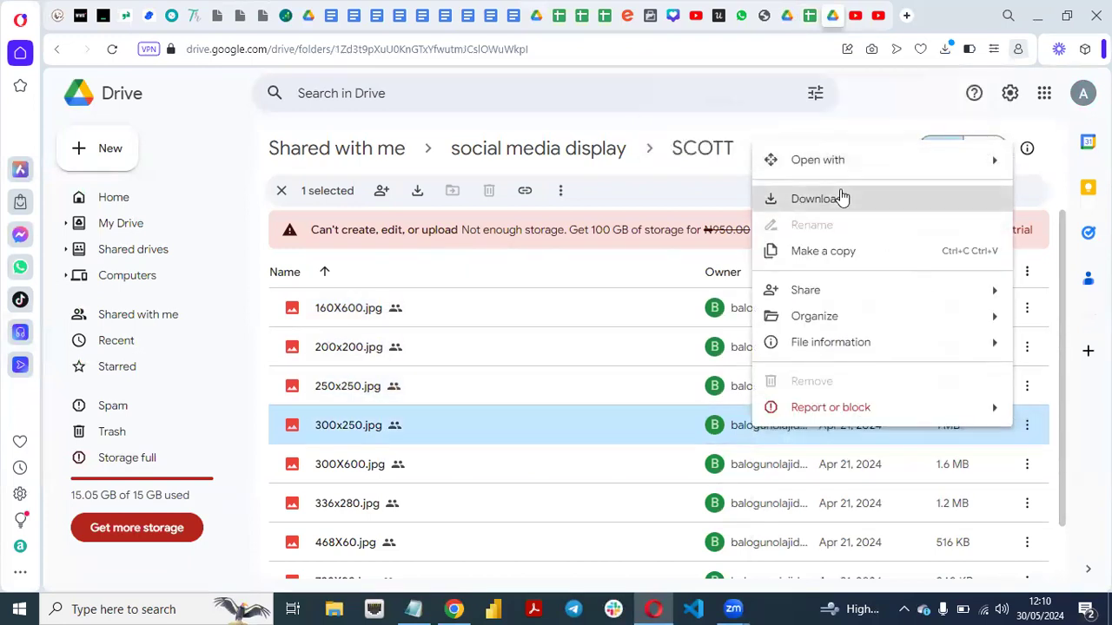
pyautogui.click(841, 199)
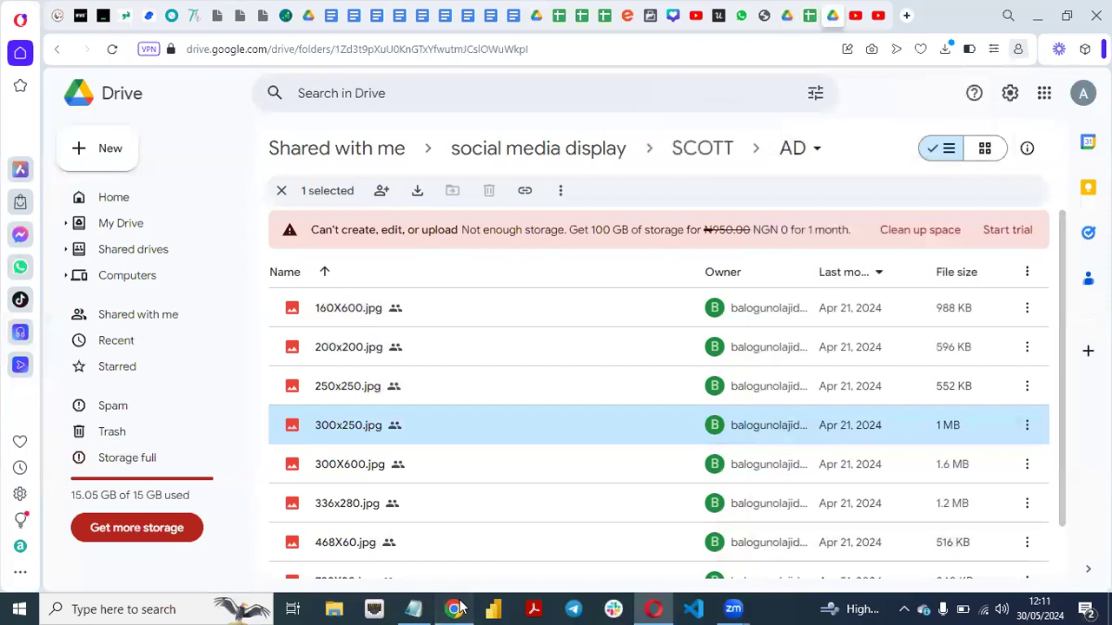
# Switch to Google Ads in Chrome, upload 300x250.jpg from the Downloads folder to the ad's images, and save the selection.
pyautogui.click(457, 608)
pyautogui.moveTo(885, 300); pyautogui.dragTo(889, 318)
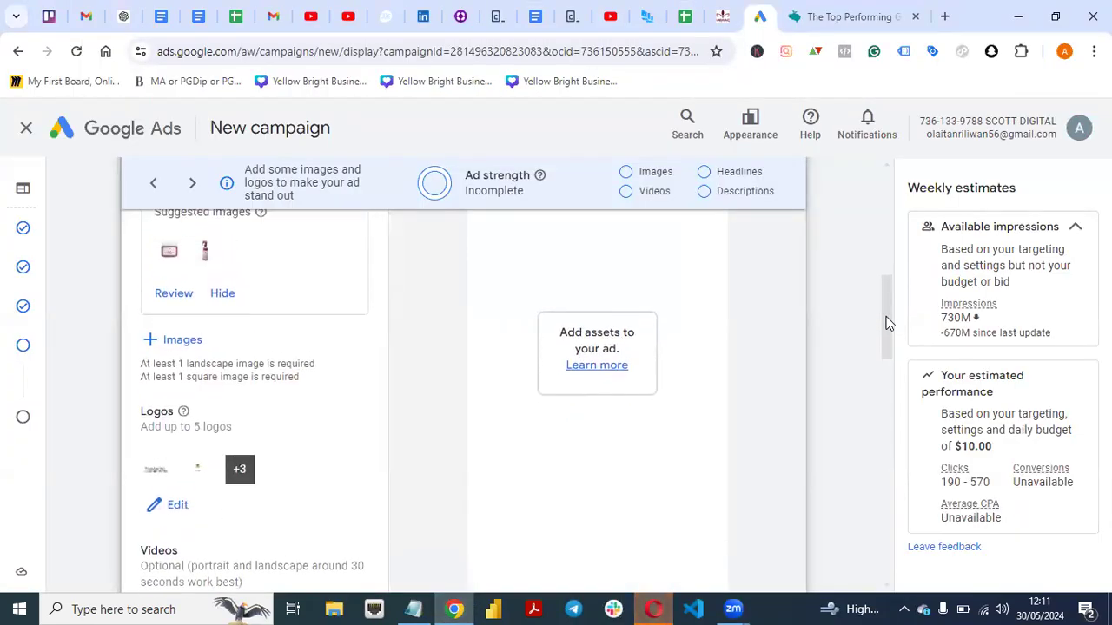
pyautogui.click(168, 338)
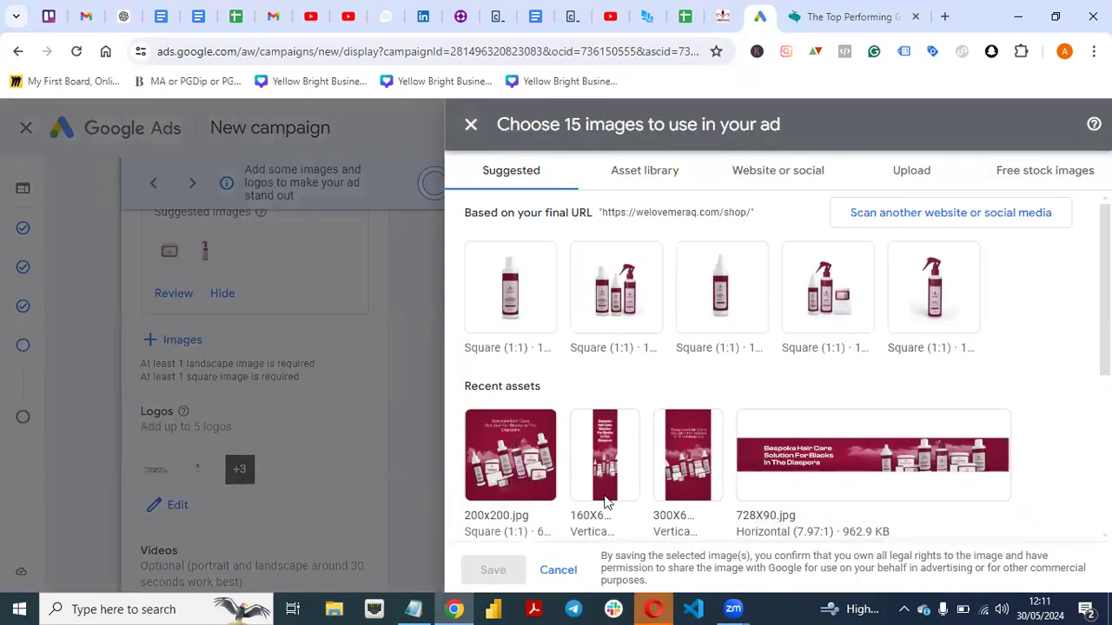
pyautogui.scroll(-1, 605, 502)
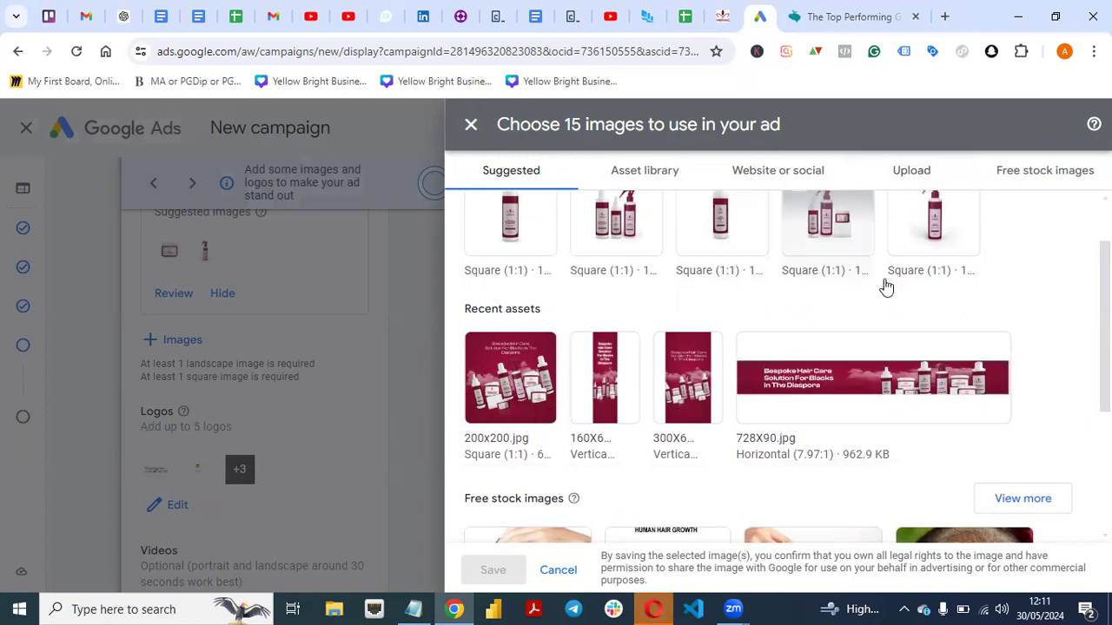
pyautogui.click(910, 176)
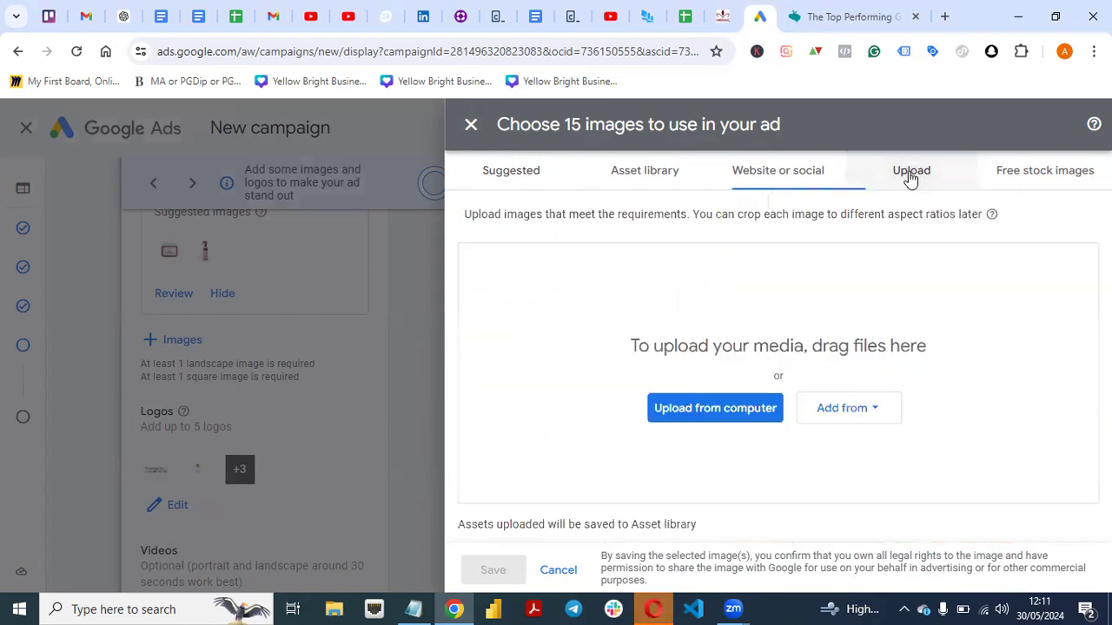
pyautogui.click(709, 418)
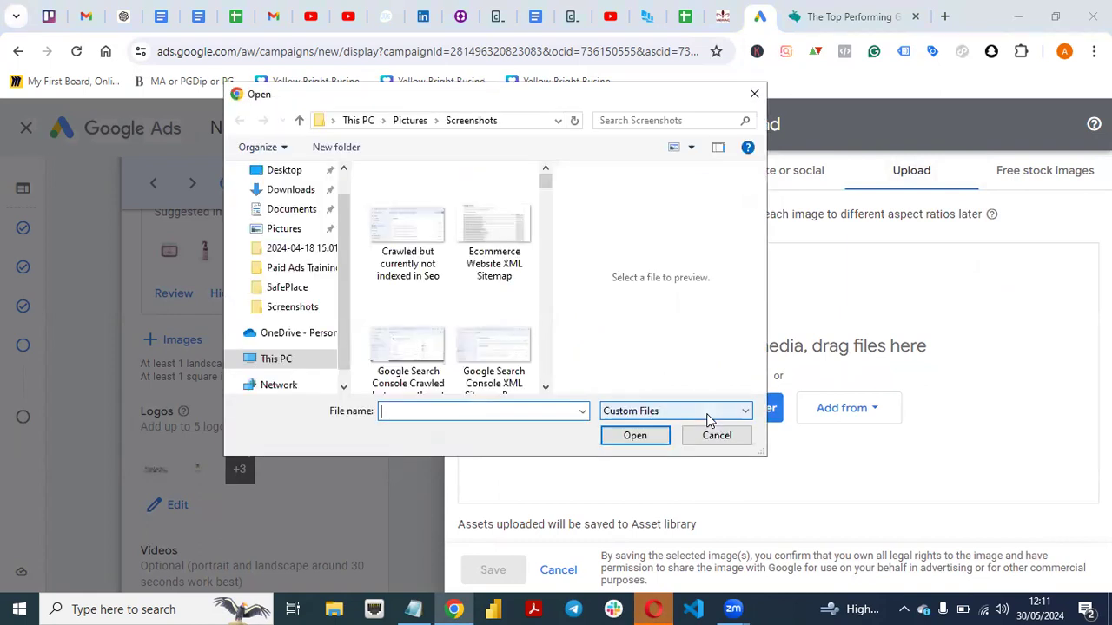
pyautogui.click(290, 192)
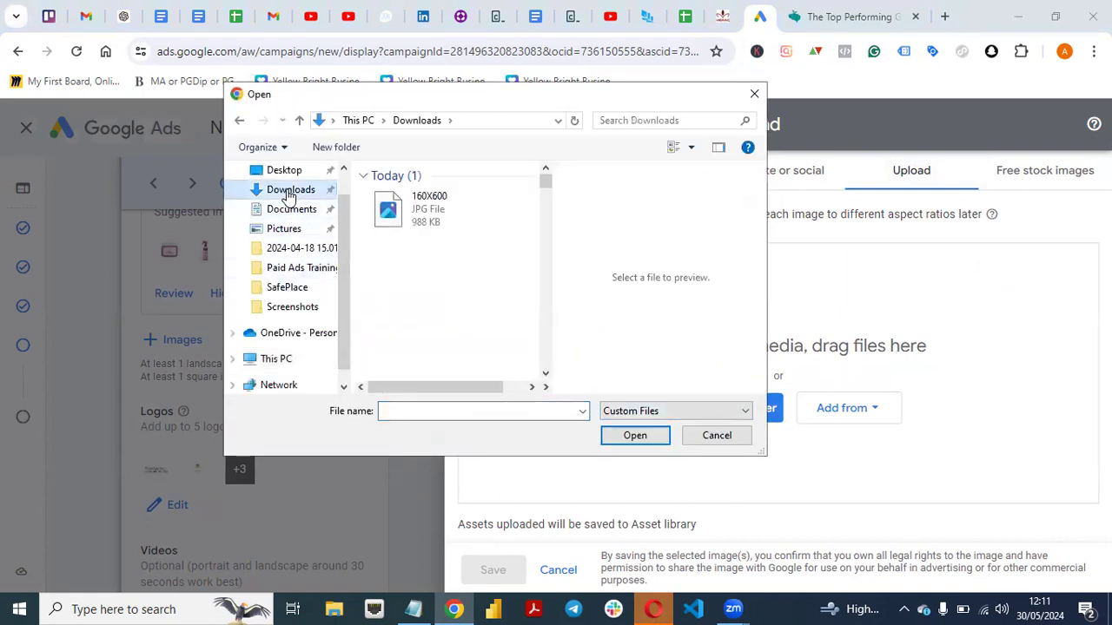
pyautogui.click(463, 226)
pyautogui.click(622, 441)
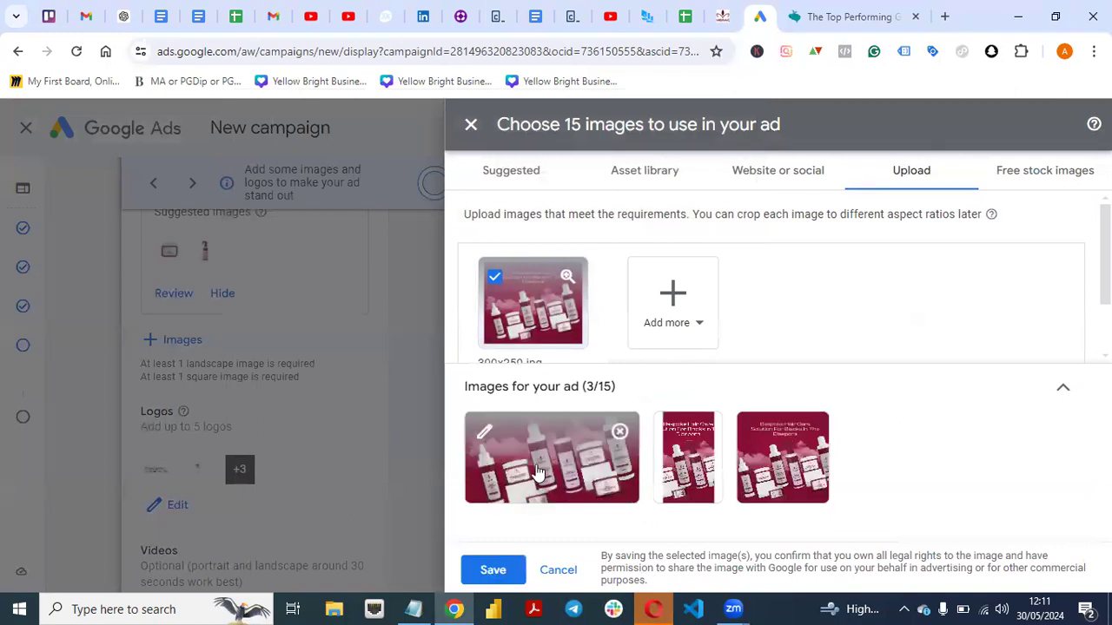
pyautogui.click(492, 570)
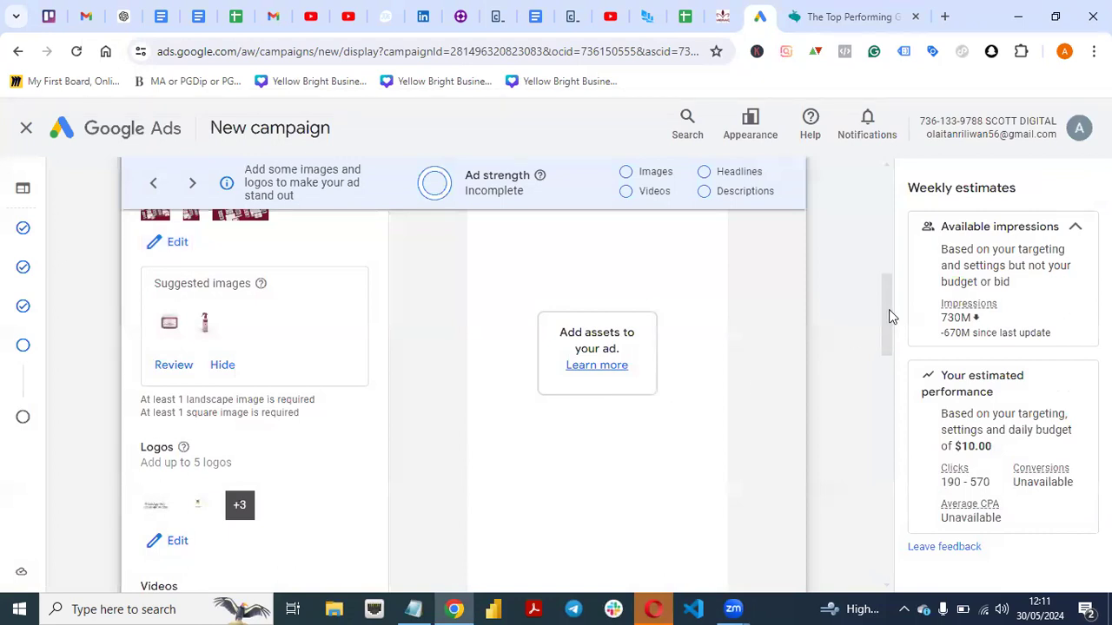
# Reopen the ad's image selection and add all five suggested product images based on the final URL.
pyautogui.moveTo(889, 309); pyautogui.dragTo(885, 279)
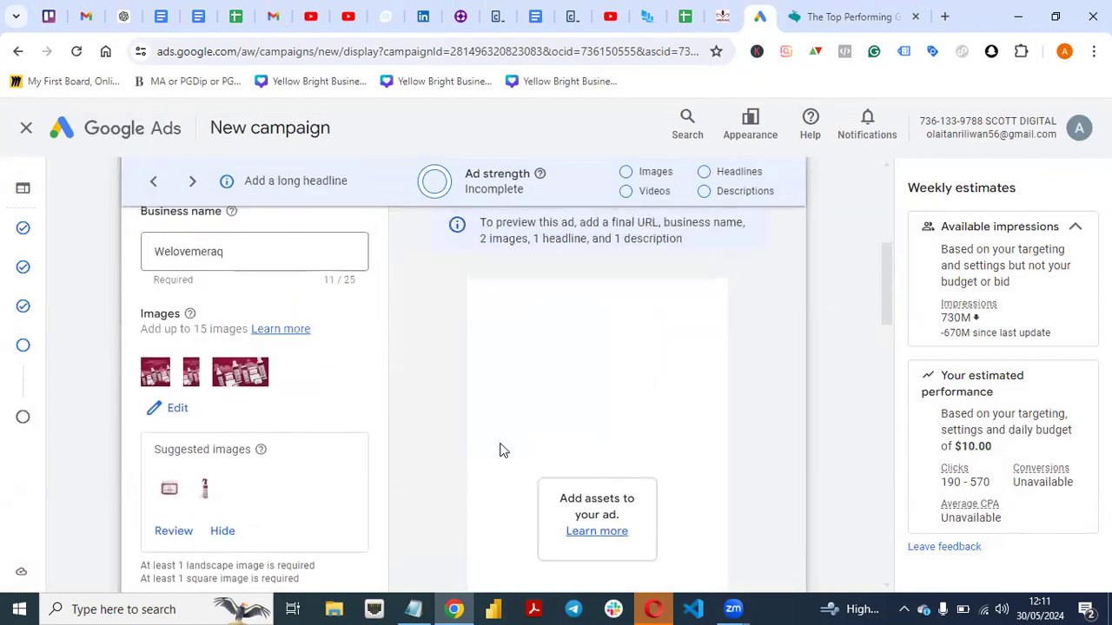
pyautogui.moveTo(889, 283); pyautogui.dragTo(858, 285)
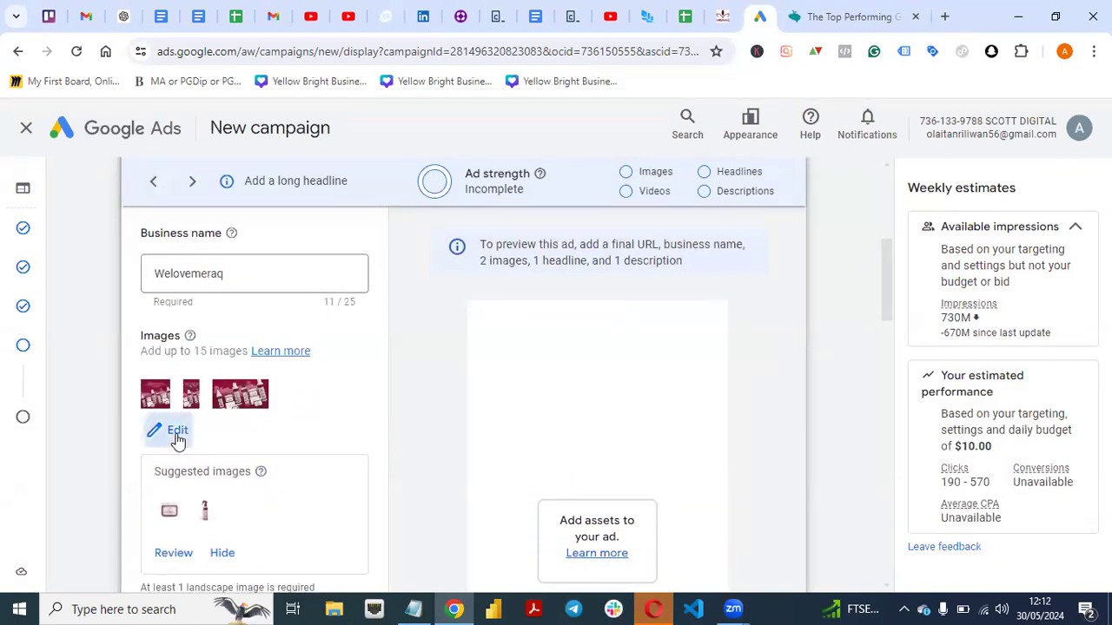
pyautogui.click(177, 432)
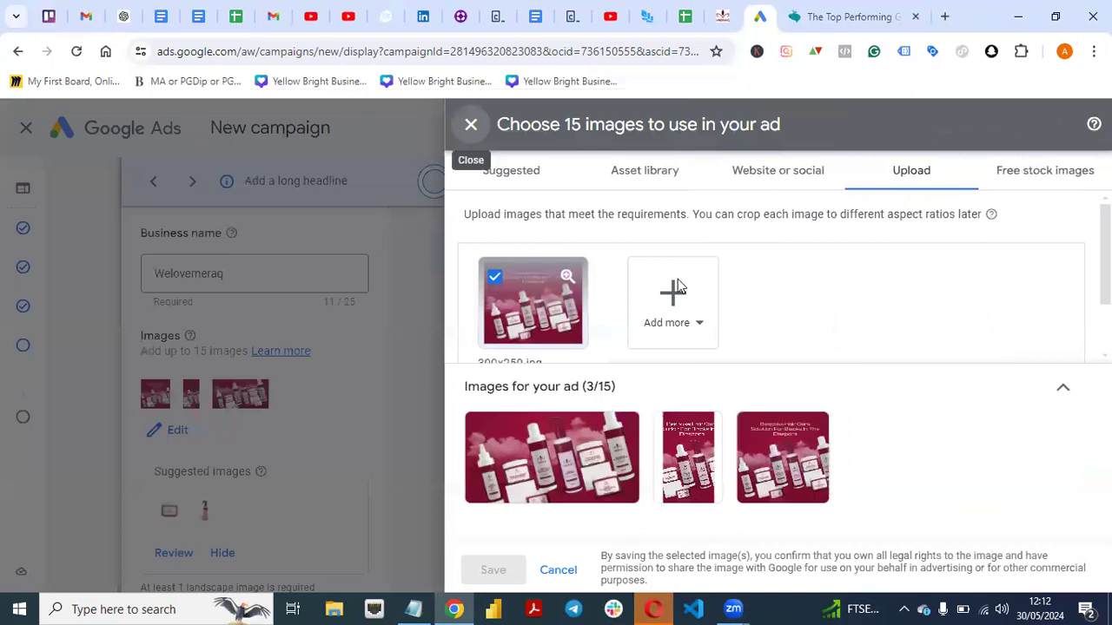
pyautogui.click(522, 183)
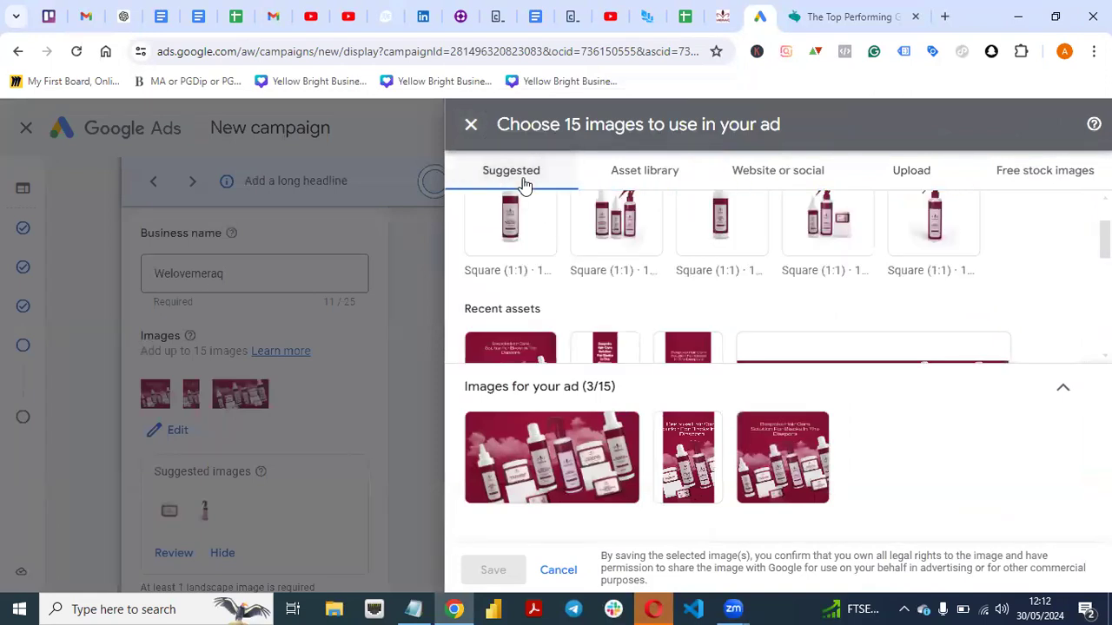
pyautogui.scroll(1, 782, 276)
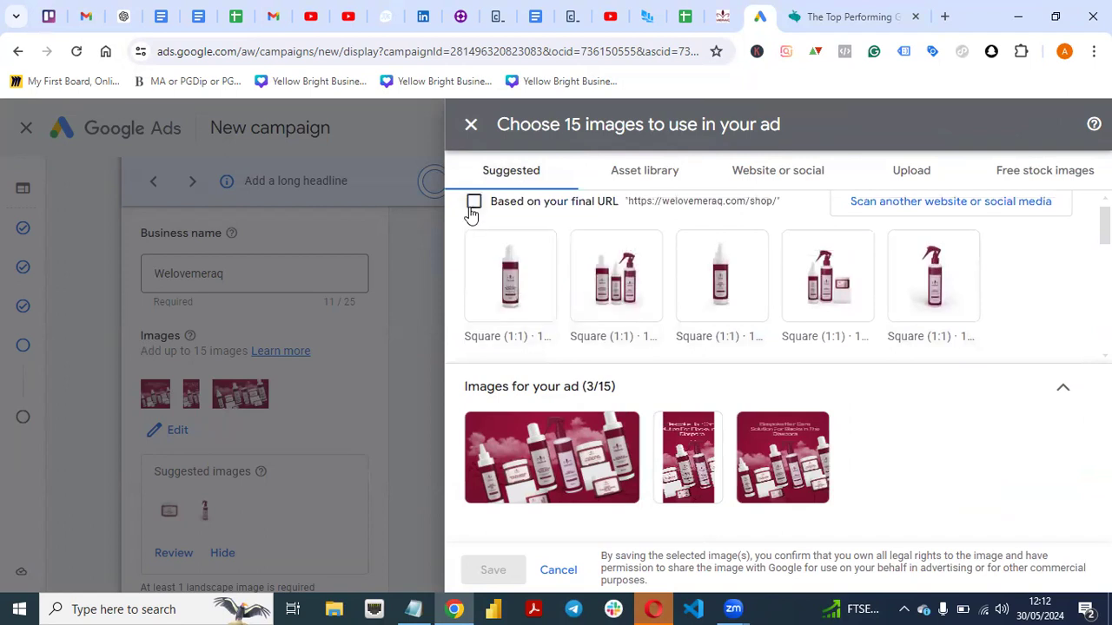
pyautogui.click(483, 251)
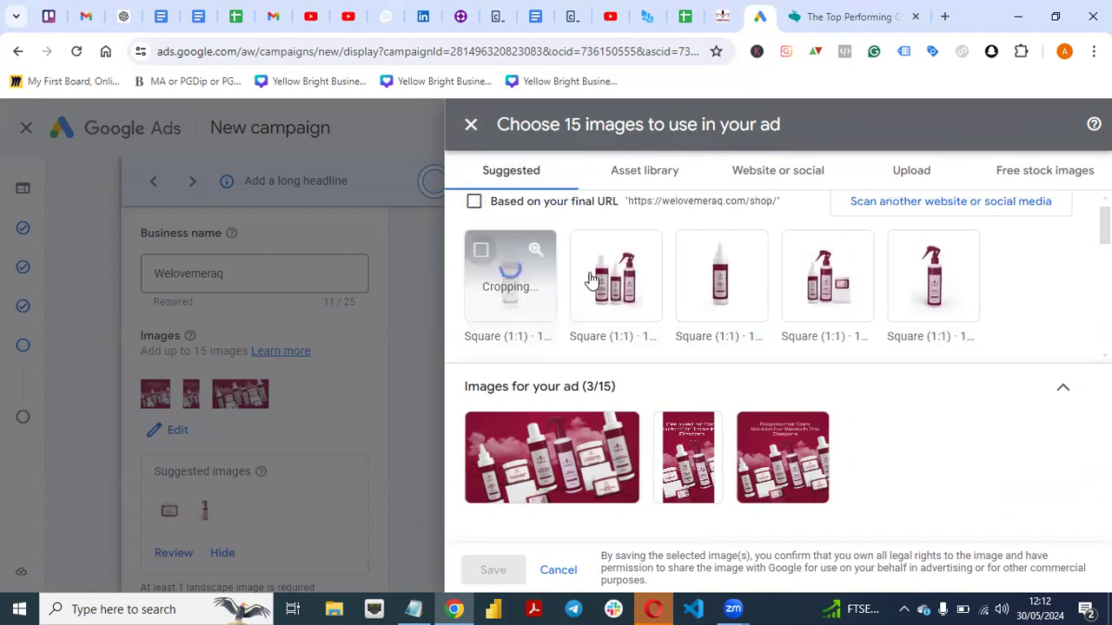
pyautogui.click(586, 250)
pyautogui.click(694, 252)
pyautogui.click(799, 251)
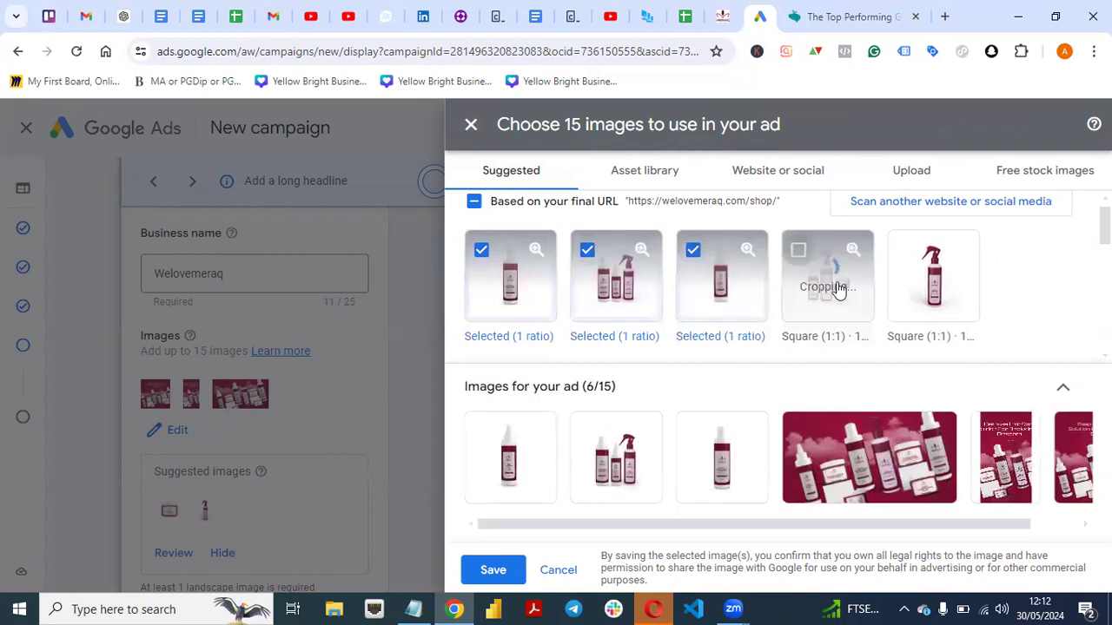
pyautogui.click(904, 251)
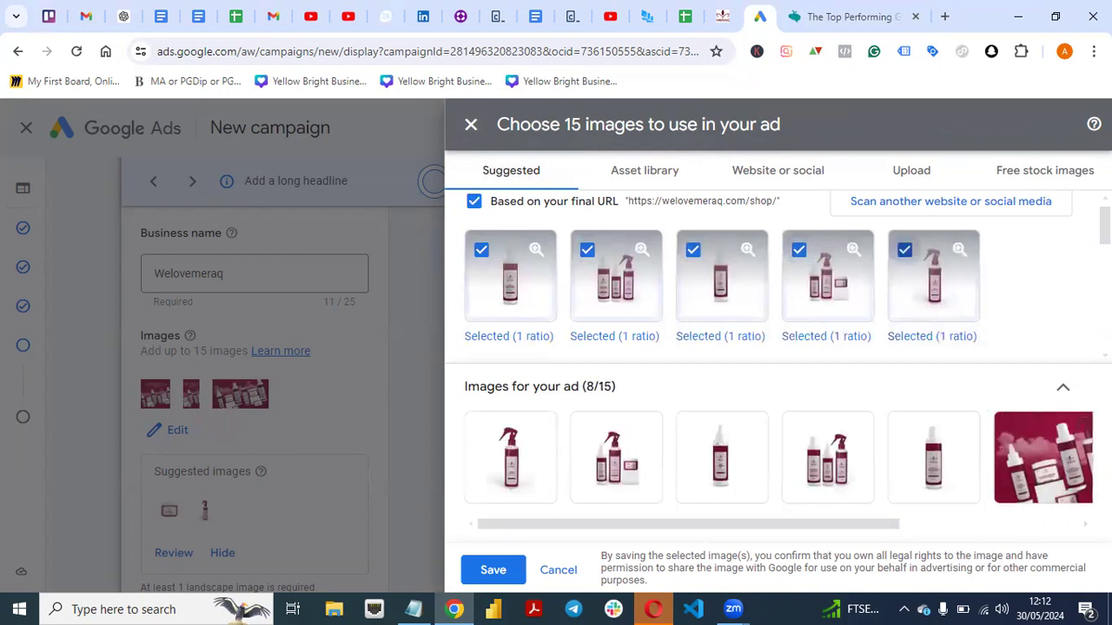
# Add the recent assets 728X90.jpg, 300X600 and 160X600 to the ad and save the image selection.
pyautogui.scroll(-5, 979, 281)
pyautogui.scroll(-3, 767, 277)
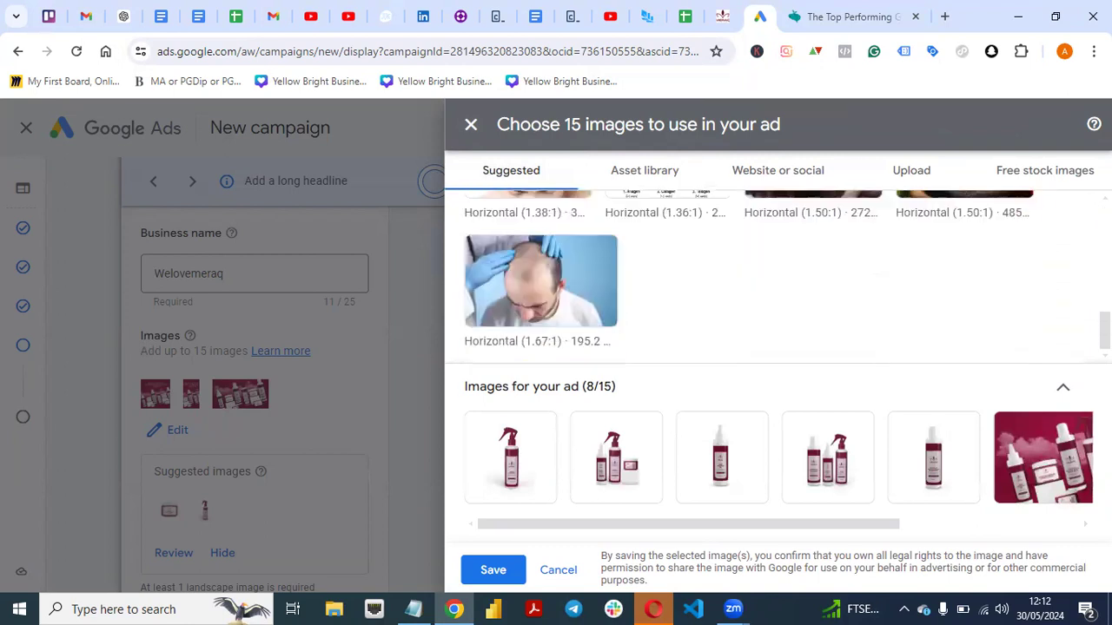
pyautogui.scroll(3, 768, 277)
pyautogui.scroll(-3, 768, 277)
pyautogui.scroll(10, 768, 277)
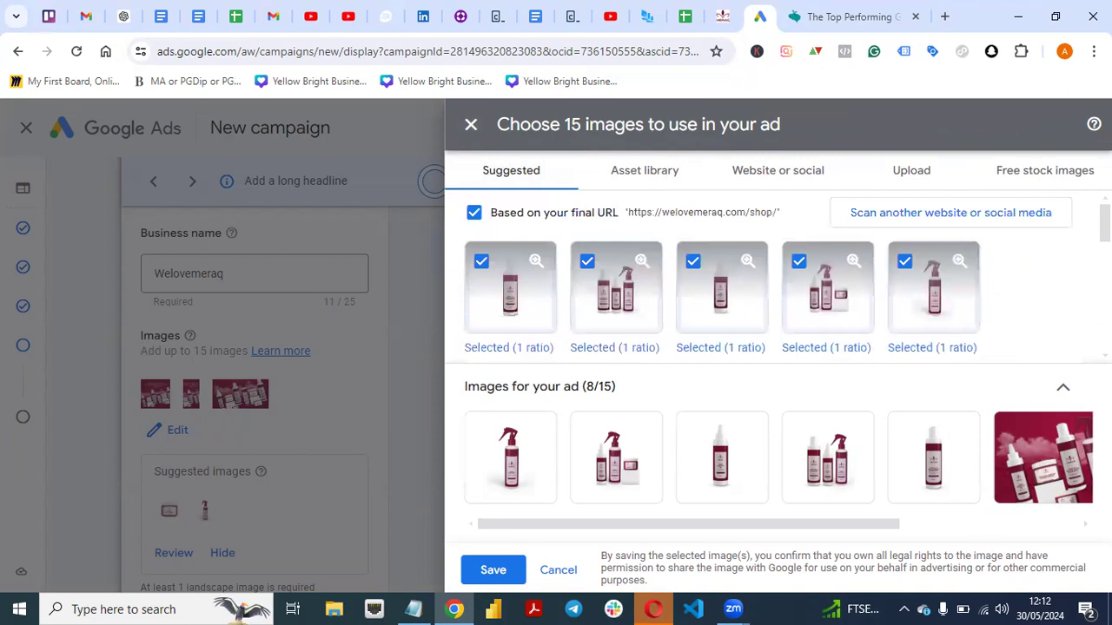
pyautogui.scroll(-2, 768, 277)
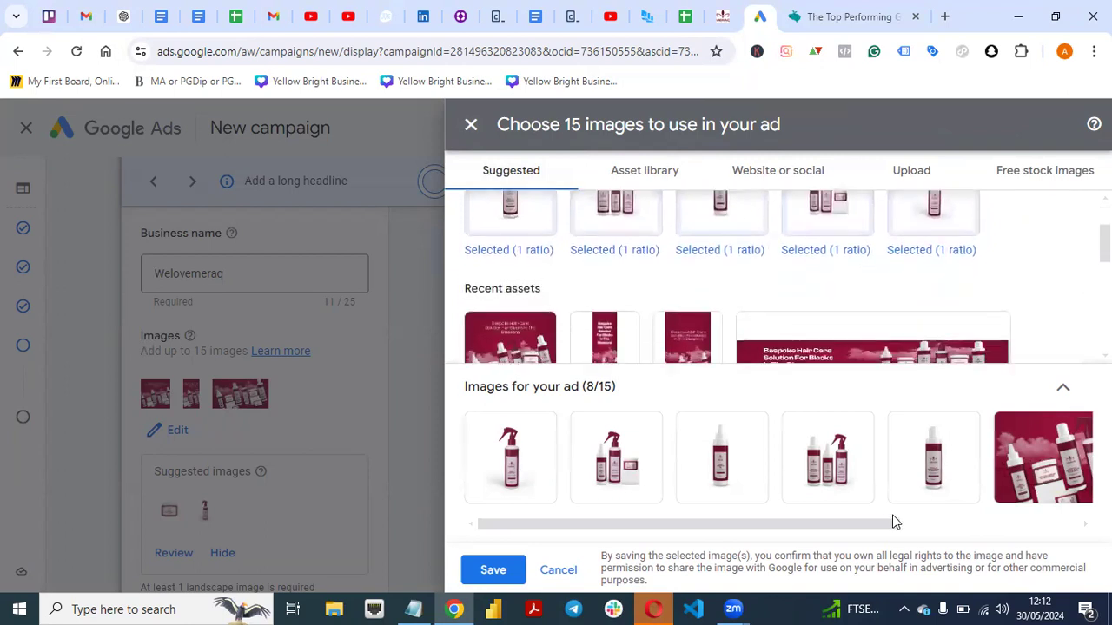
pyautogui.moveTo(881, 523); pyautogui.dragTo(1042, 497)
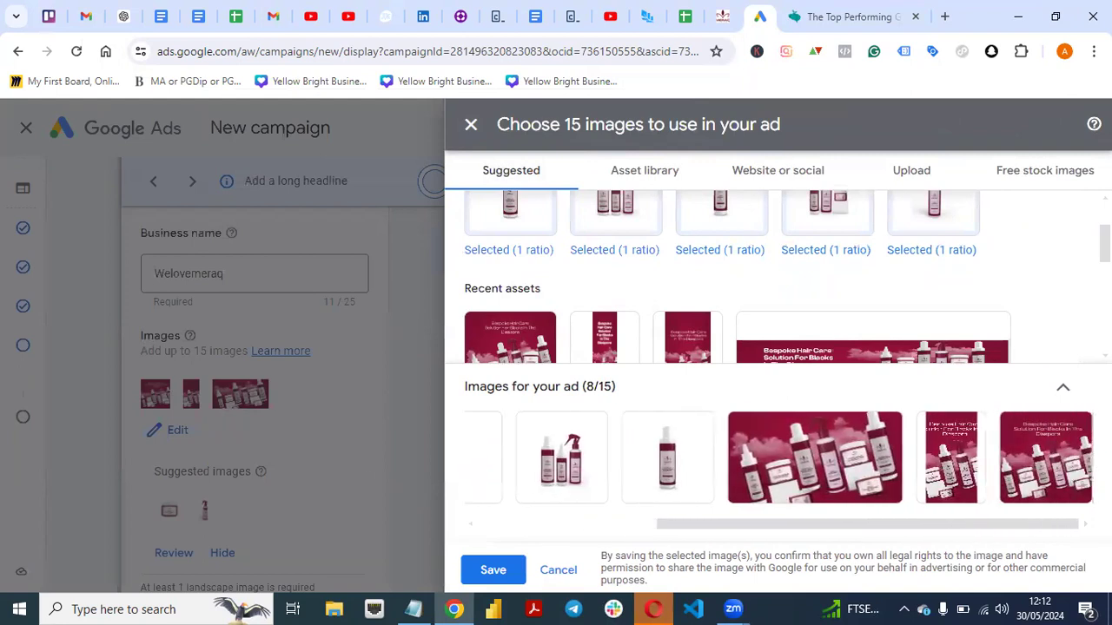
pyautogui.click(752, 334)
pyautogui.click(667, 332)
pyautogui.click(586, 330)
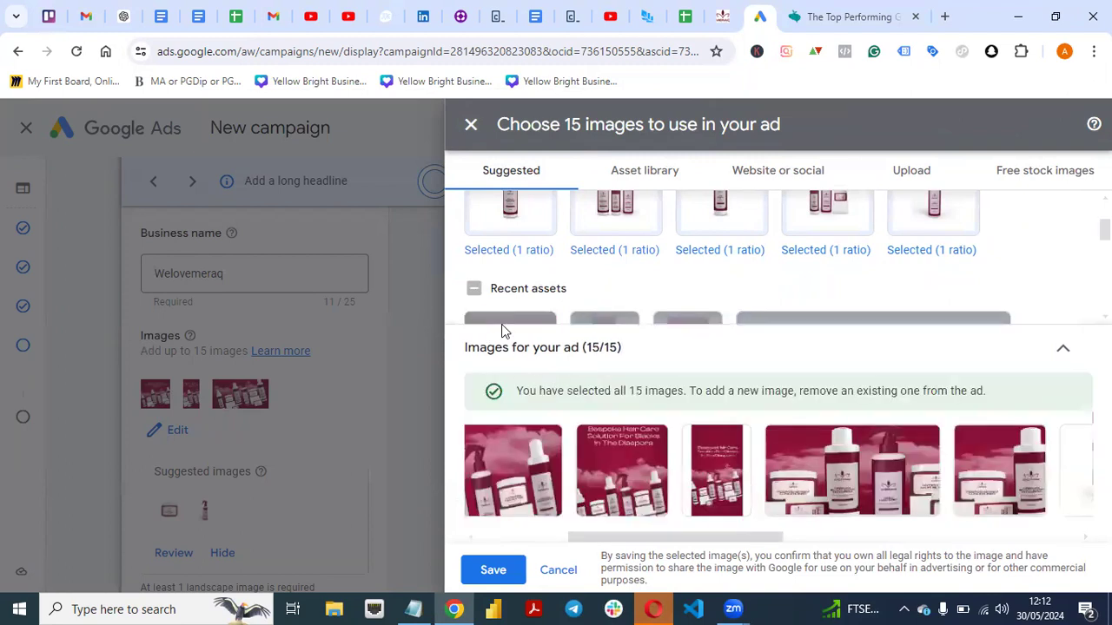
pyautogui.click(489, 570)
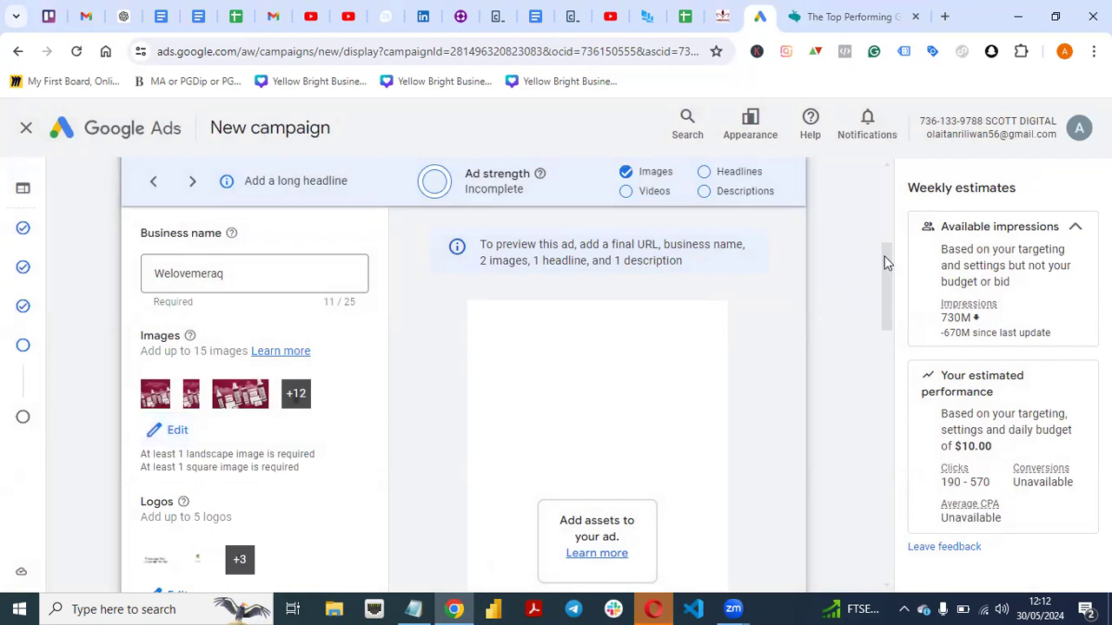
# Switch to the Problems and Solutions document in Opera and copy "Experiencing slow hair growth" from the Full Hair growth Kit's hero copy.
pyautogui.scroll(2, 883, 270)
pyautogui.scroll(3, 889, 252)
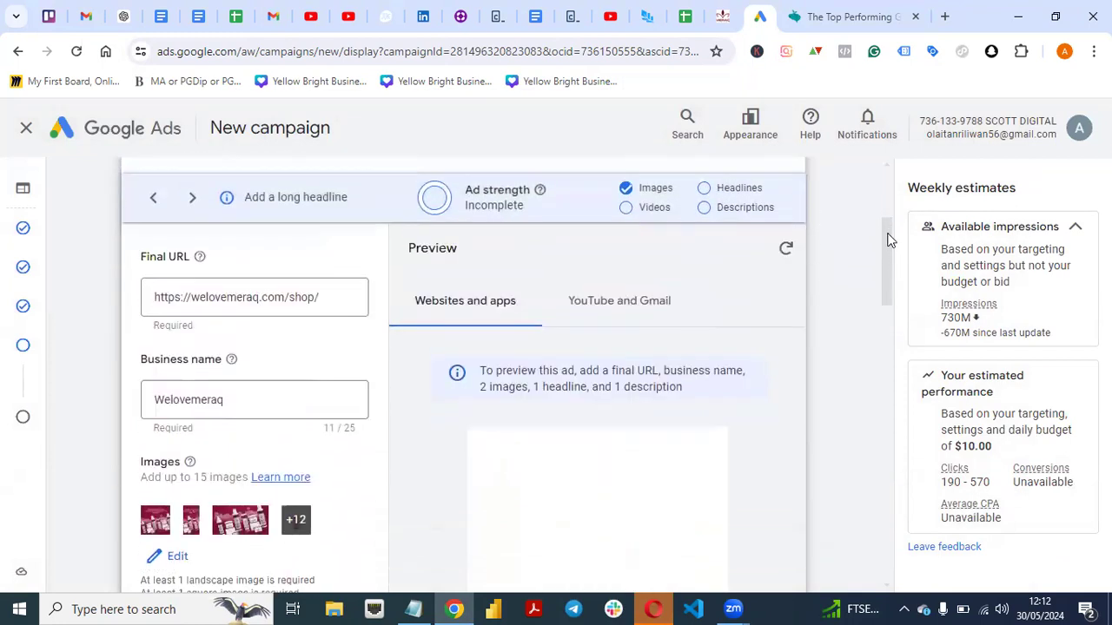
pyautogui.scroll(-3, 887, 243)
pyautogui.scroll(2, 886, 240)
pyautogui.moveTo(886, 240); pyautogui.dragTo(880, 421)
pyautogui.scroll(-1, 881, 421)
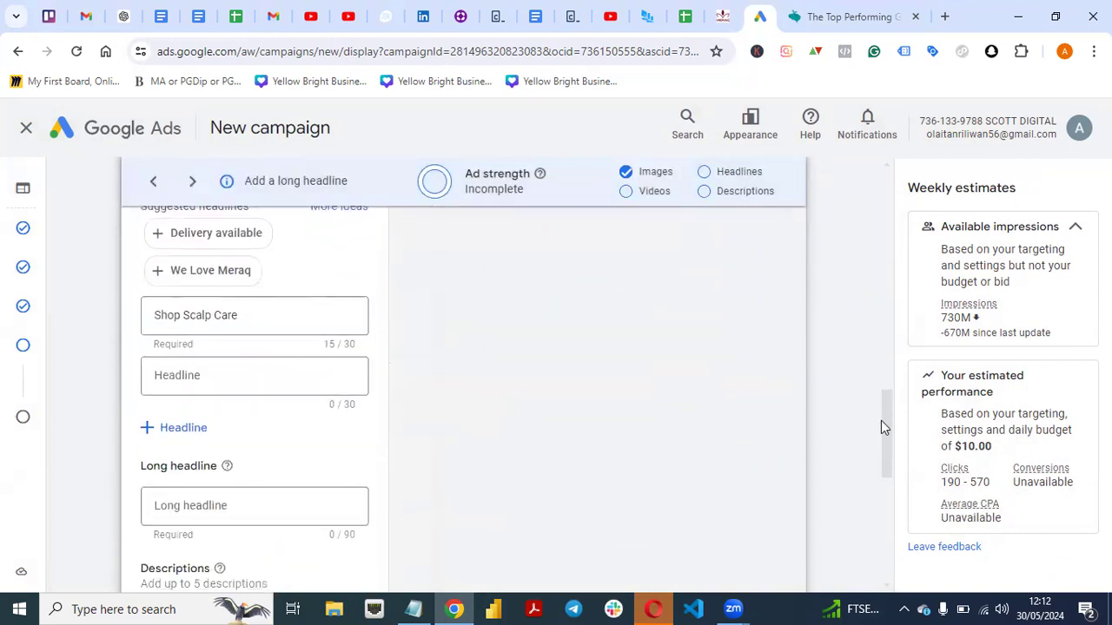
pyautogui.click(655, 608)
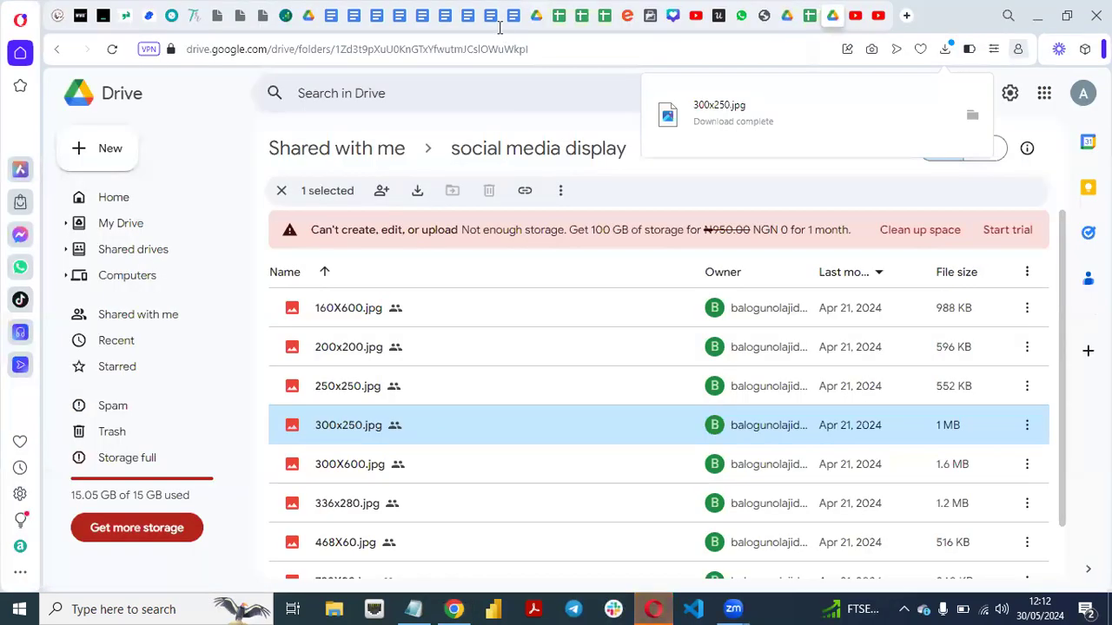
pyautogui.click(423, 17)
pyautogui.click(445, 19)
pyautogui.click(473, 17)
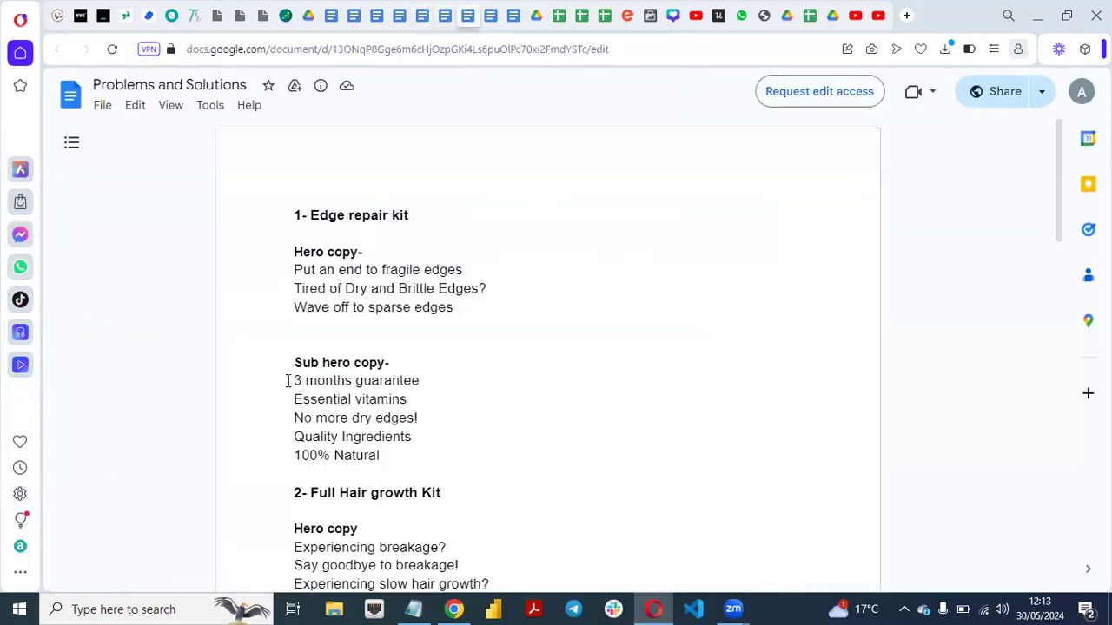
pyautogui.moveTo(1058, 182); pyautogui.dragTo(1060, 223)
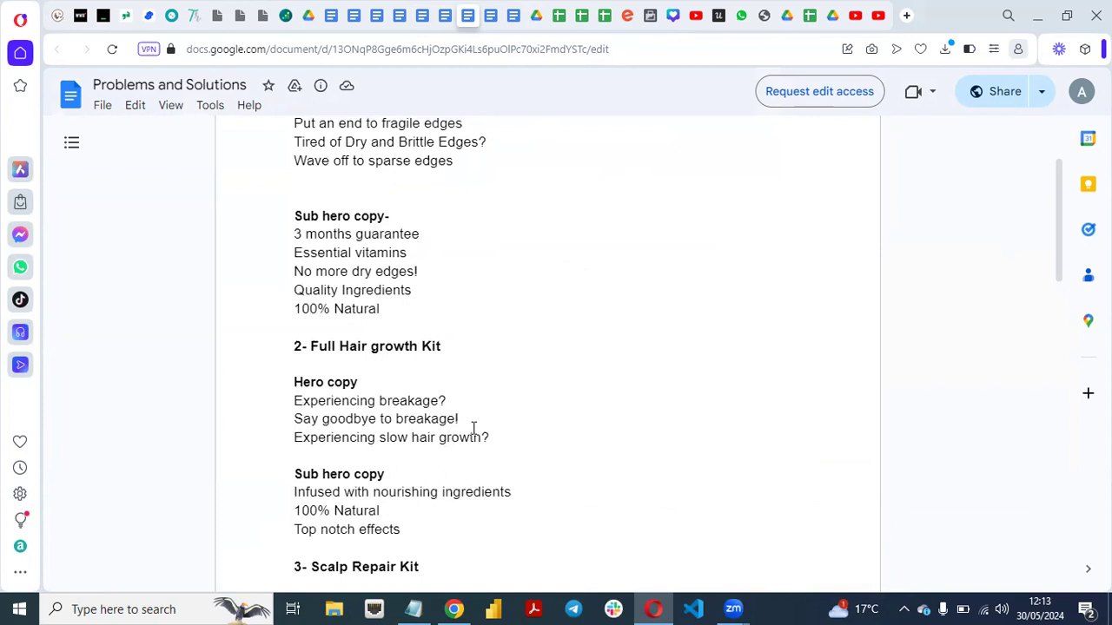
pyautogui.moveTo(293, 436); pyautogui.dragTo(476, 443)
pyautogui.hotkey('ctrl', 'c')
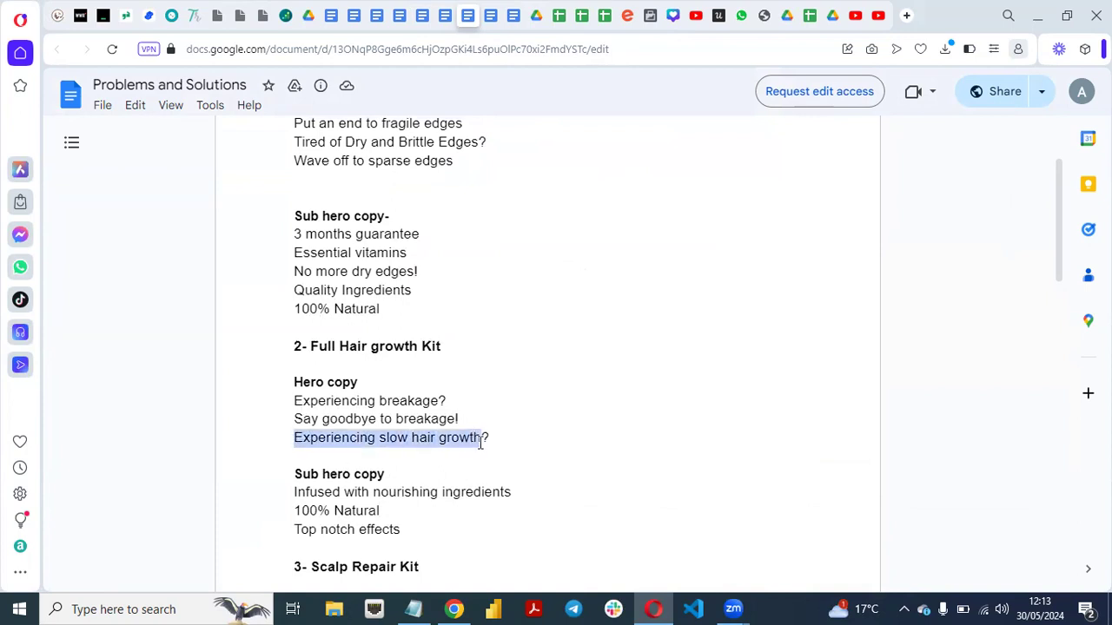
# Return to Google Ads in Chrome and replace the first headline with the copied text "Experiencing slow hair growth".
pyautogui.click(451, 609)
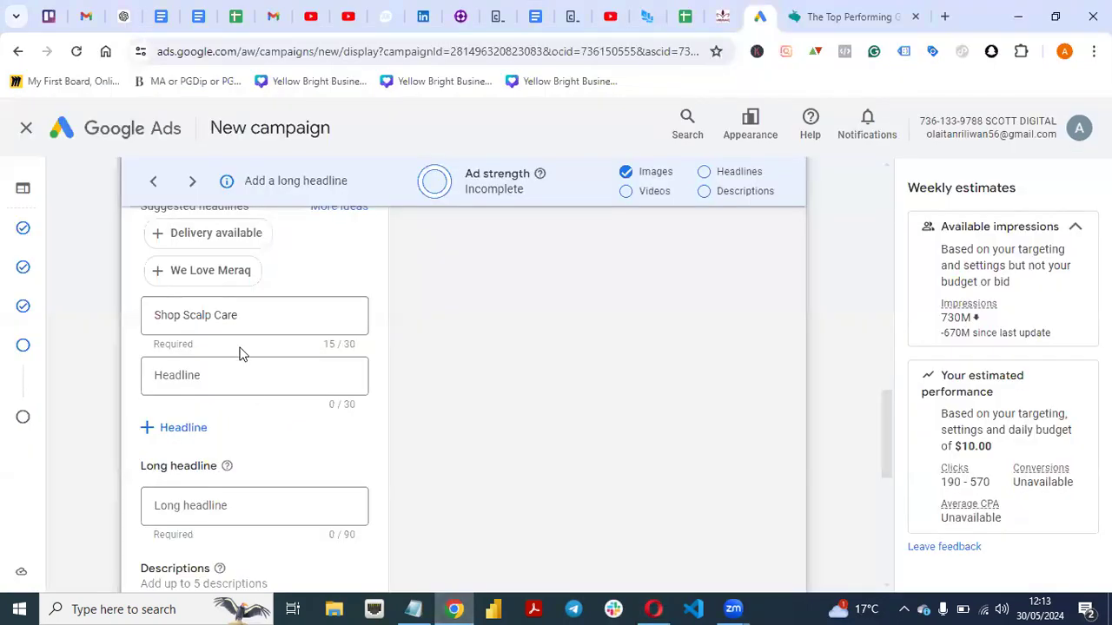
pyautogui.click(250, 314)
pyautogui.press('BackSpace')
pyautogui.press('BackSpace')
pyautogui.press('BackSpace')
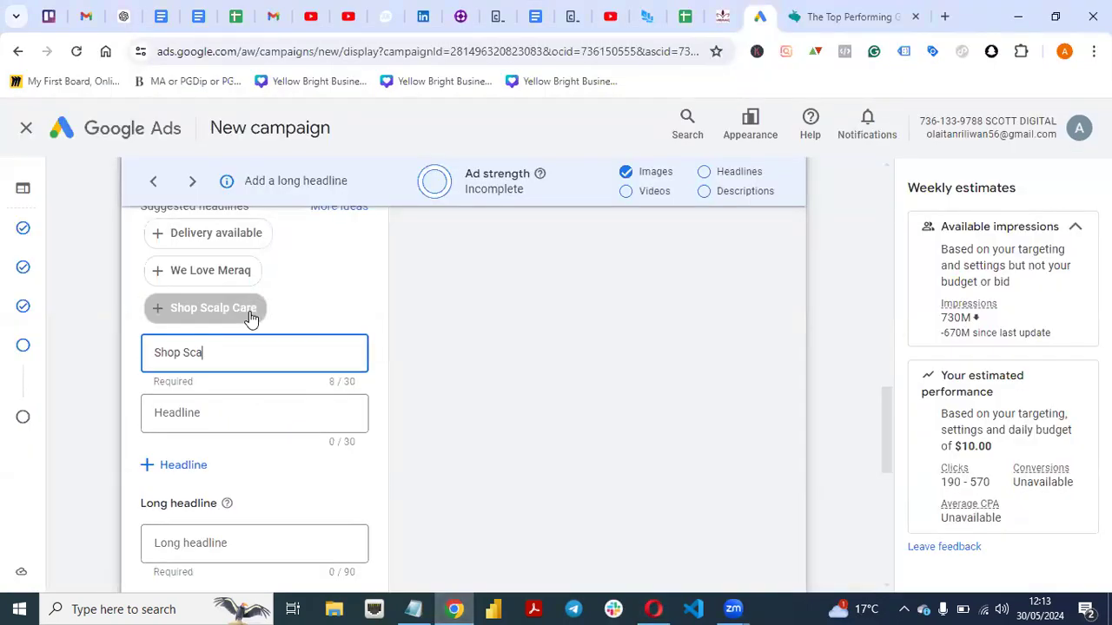
pyautogui.press('BackSpace')
pyautogui.press('BackSpace')
pyautogui.press('BackSpace')
pyautogui.press('BackSpace')
pyautogui.hotkey('ctrl', 'v')
# Copy "Say goodbye to breakage" from the Problems and Solutions document in Opera and paste it as the second headline in Google Ads in Chrome.
pyautogui.click(654, 608)
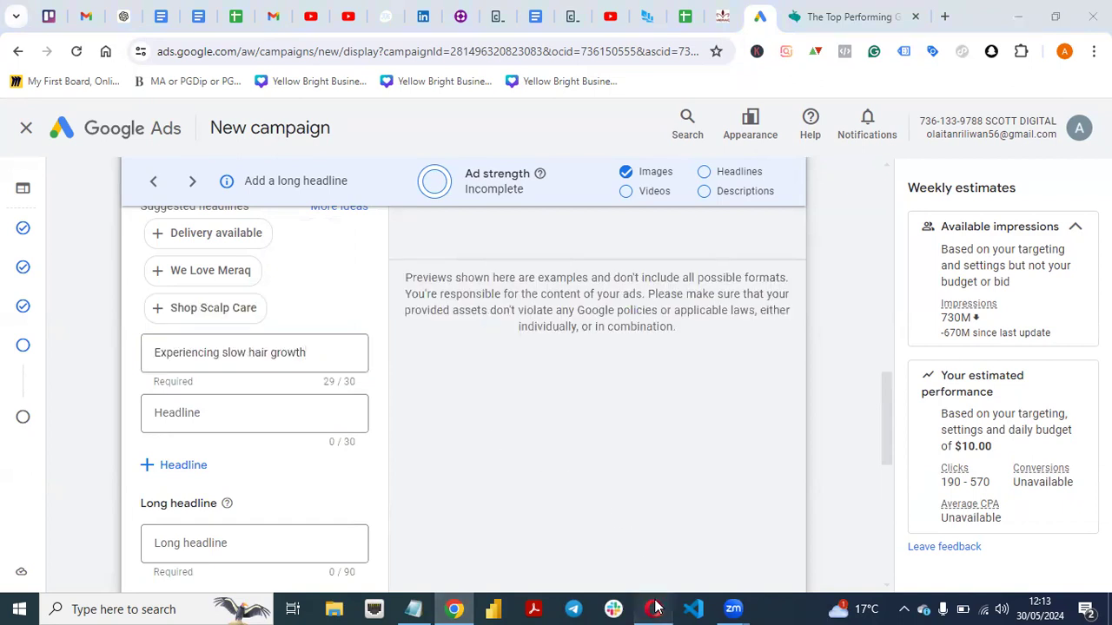
pyautogui.click(491, 421)
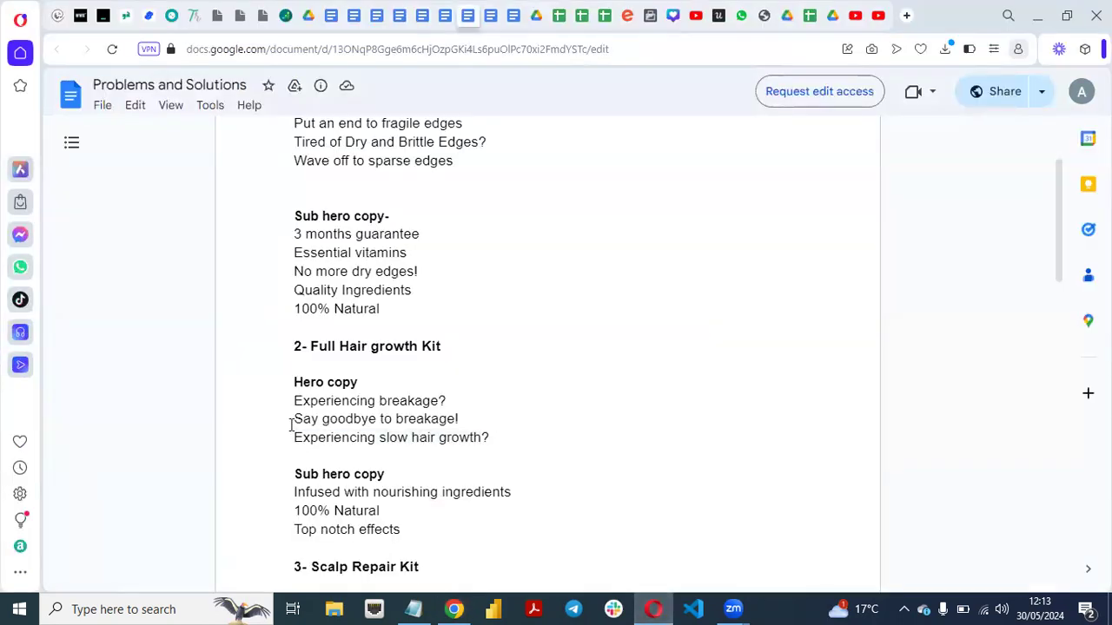
pyautogui.moveTo(295, 420); pyautogui.dragTo(461, 419)
pyautogui.hotkey('ctrl', 'c')
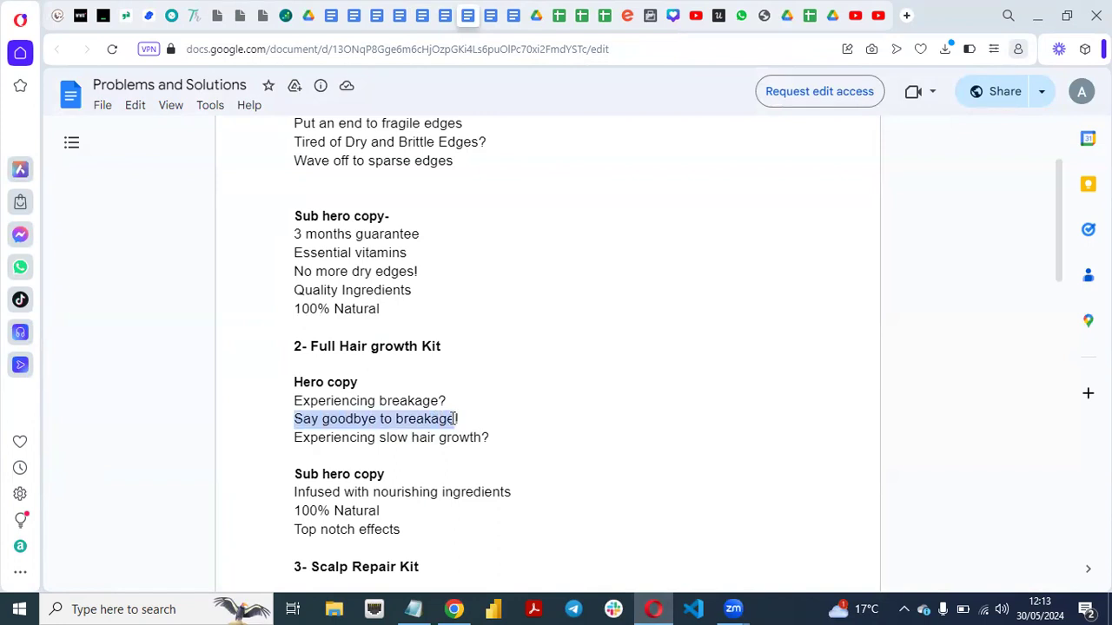
pyautogui.click(453, 609)
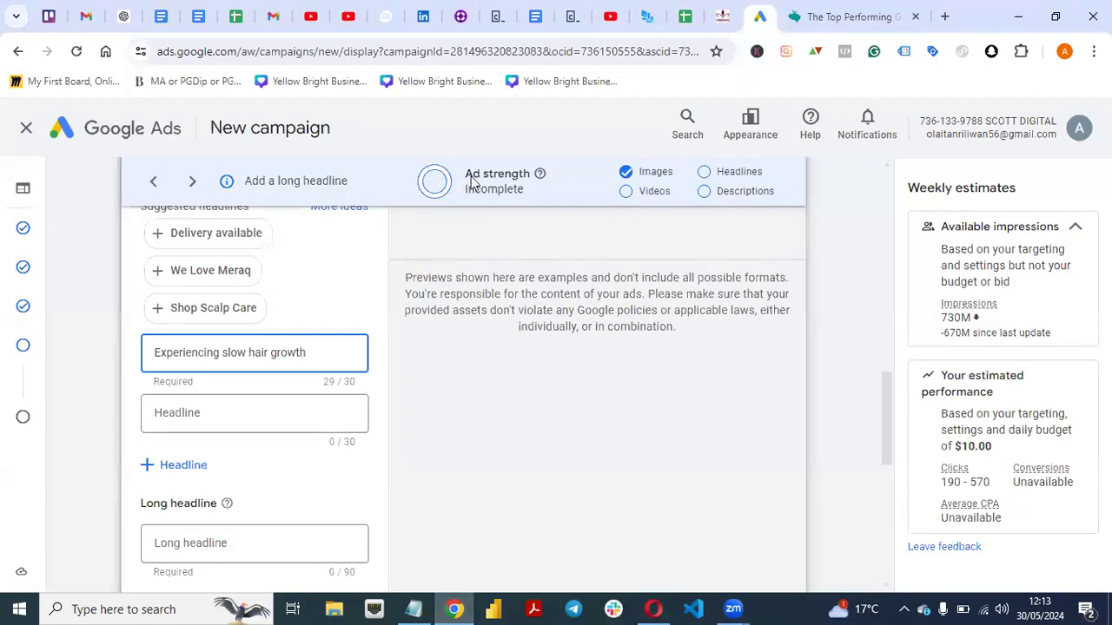
pyautogui.click(237, 413)
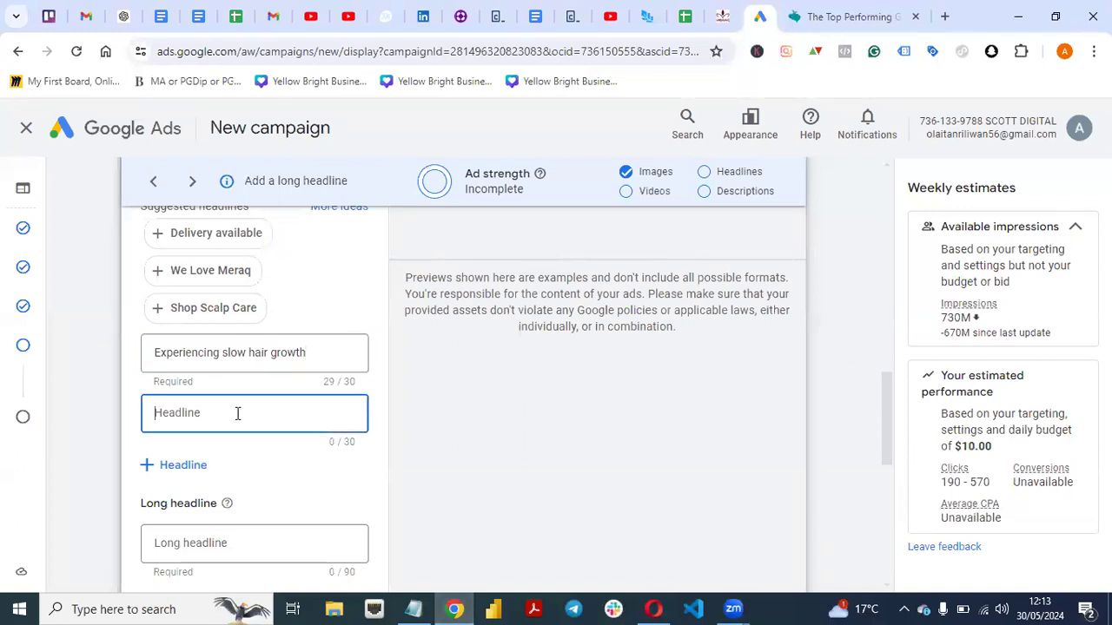
pyautogui.hotkey('ctrl', 'v')
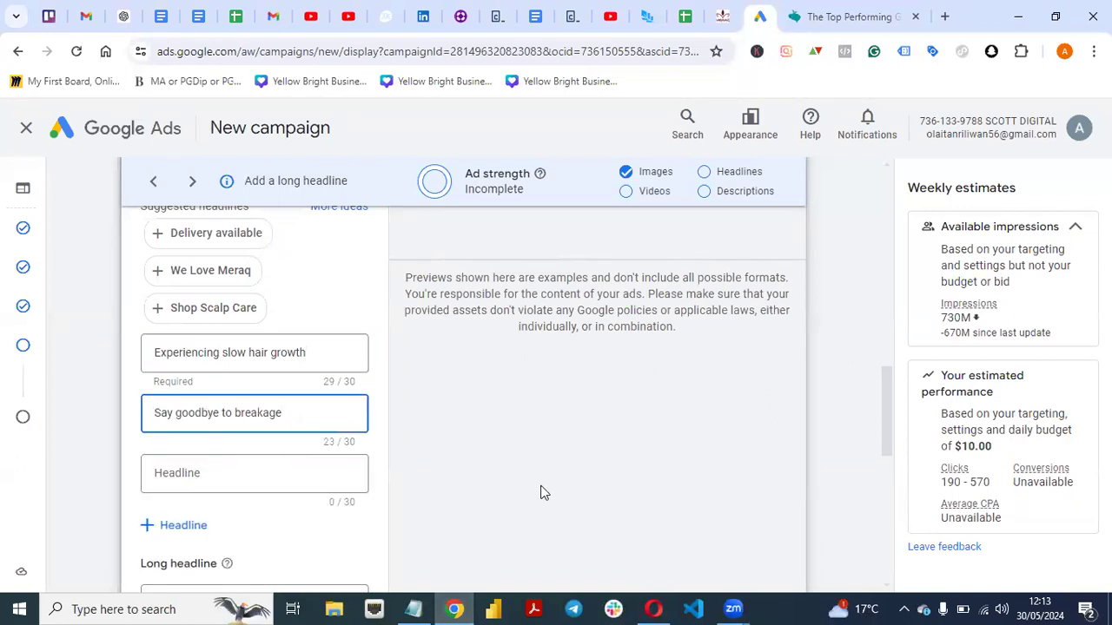
# Copy "No more dry edges" from the Edge repair kit's sub hero copy in Opera and paste it as the third headline in Chrome.
pyautogui.click(653, 609)
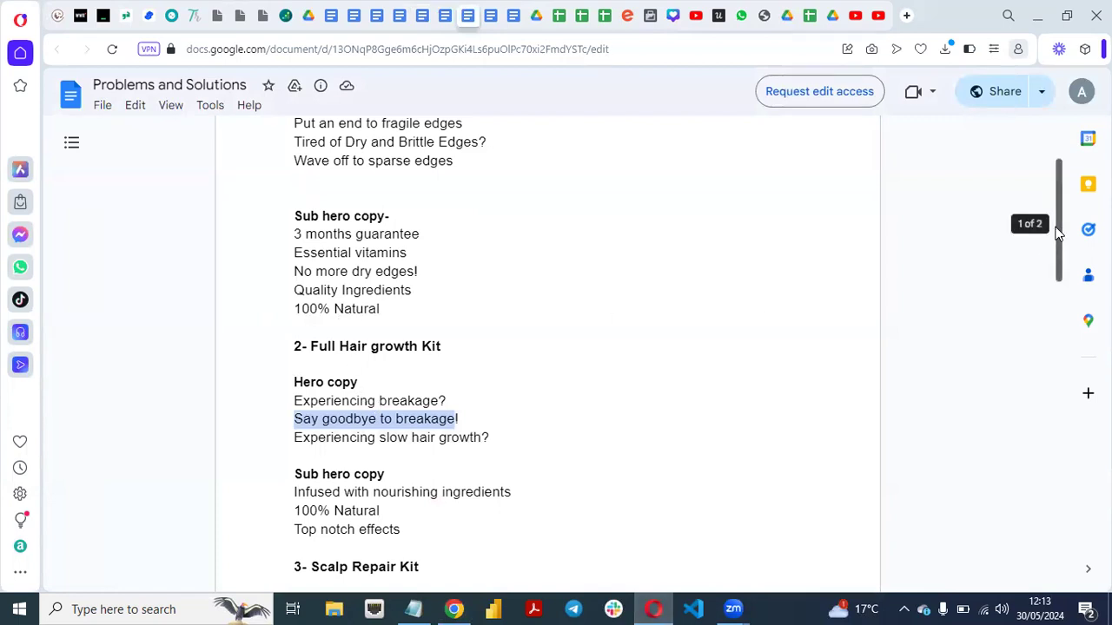
pyautogui.scroll(1, 1058, 222)
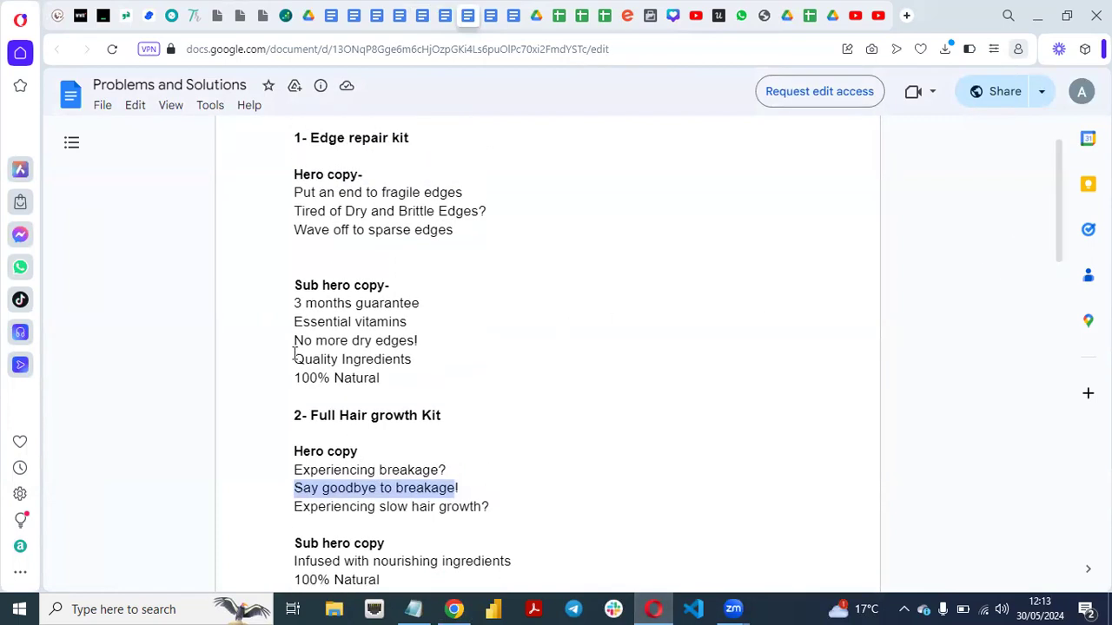
pyautogui.moveTo(291, 341); pyautogui.dragTo(416, 340)
pyautogui.hotkey('ctrl', 'c')
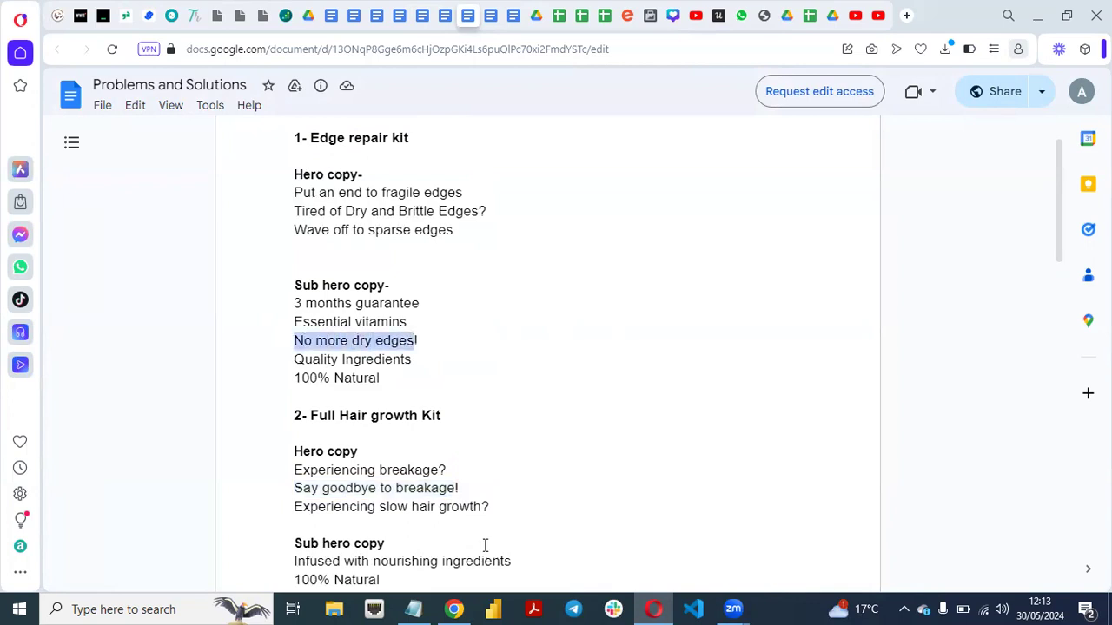
pyautogui.click(454, 609)
pyautogui.click(241, 421)
pyautogui.click(258, 477)
pyautogui.hotkey('ctrl', 'v')
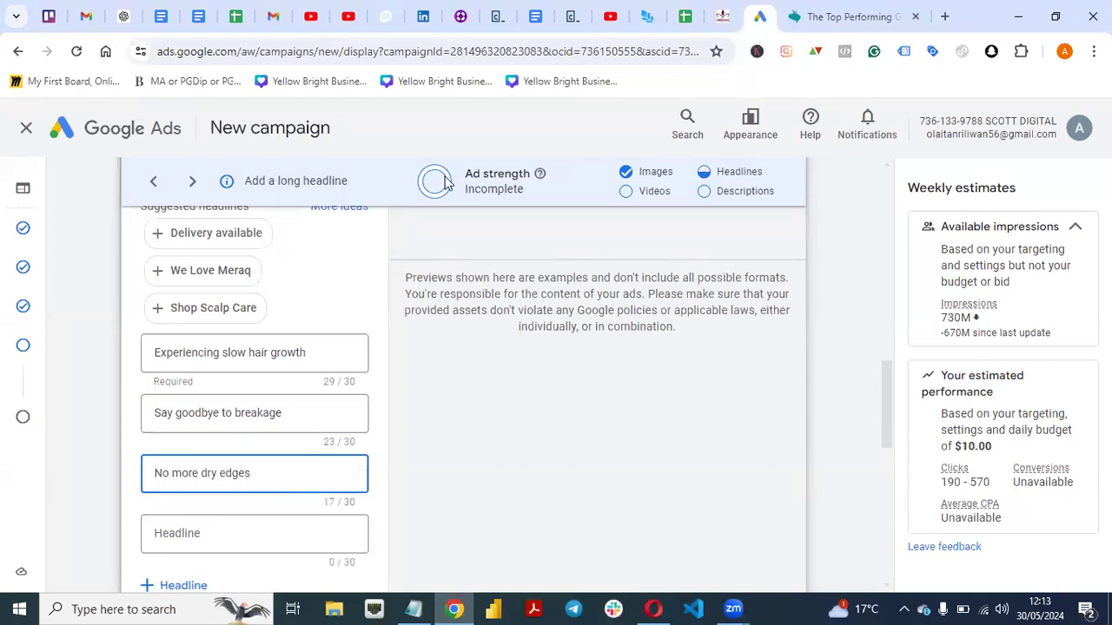
# Copy "Infused with nourishing ingredients" from the Full Hair growth Kit's sub hero copy in Opera and paste it as the long headline in Chrome.
pyautogui.moveTo(891, 385); pyautogui.dragTo(890, 407)
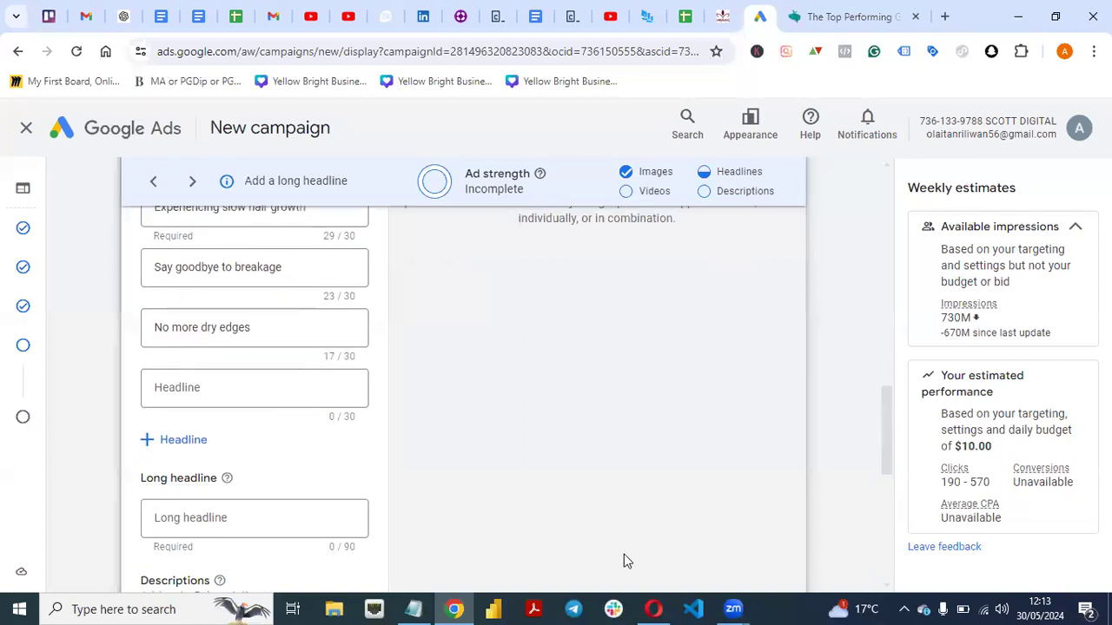
pyautogui.click(653, 609)
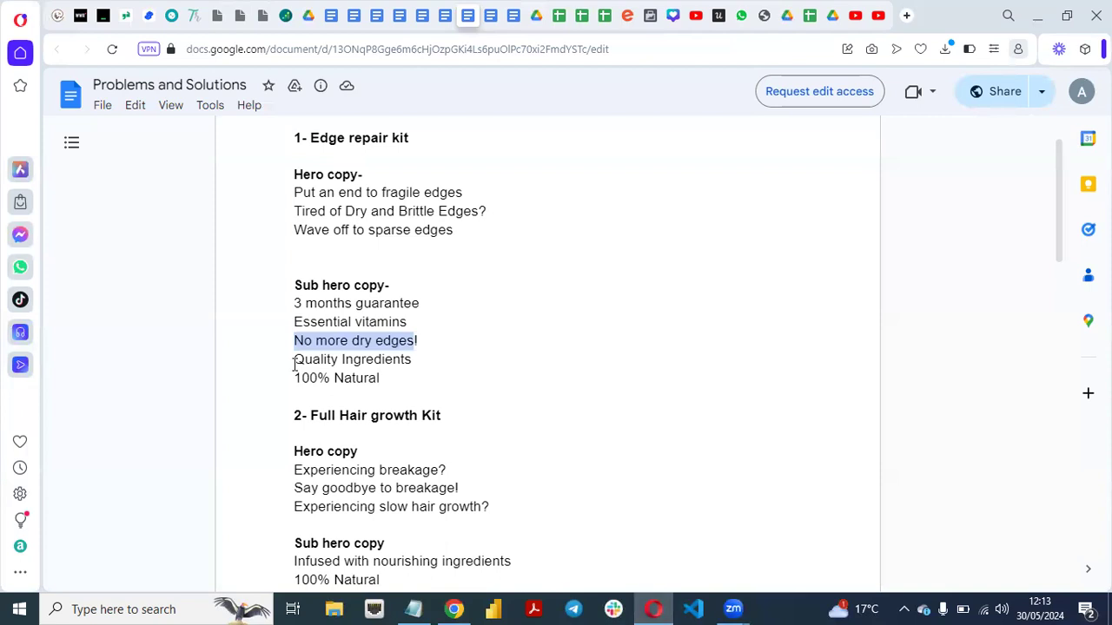
pyautogui.moveTo(1049, 214); pyautogui.dragTo(1058, 257)
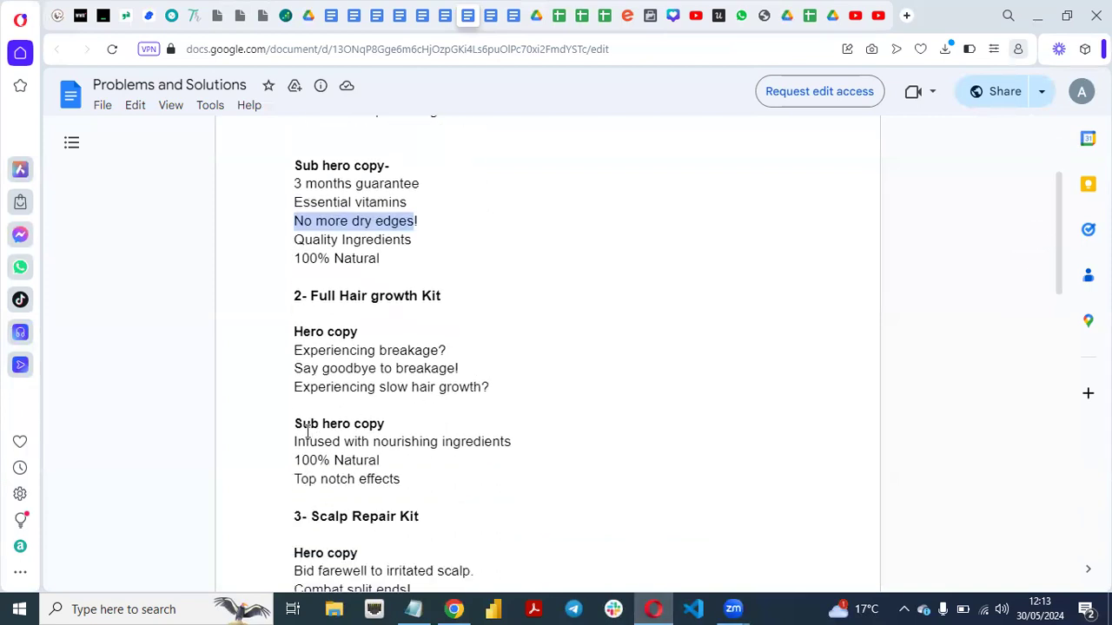
pyautogui.moveTo(292, 441); pyautogui.dragTo(511, 439)
pyautogui.hotkey('ctrl', 'c')
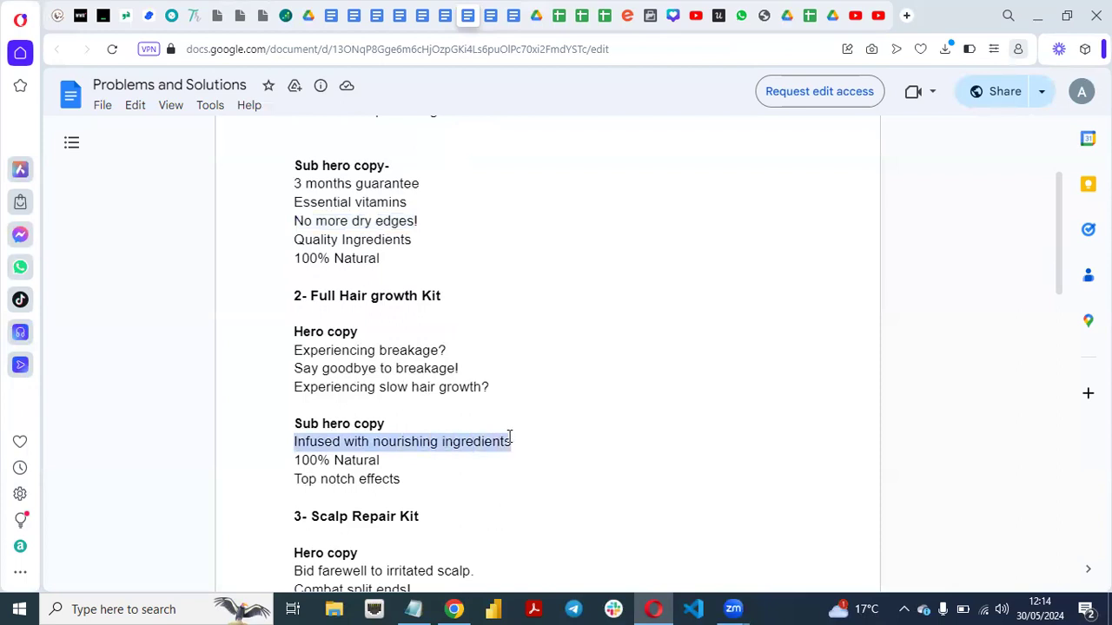
pyautogui.click(454, 608)
pyautogui.click(240, 390)
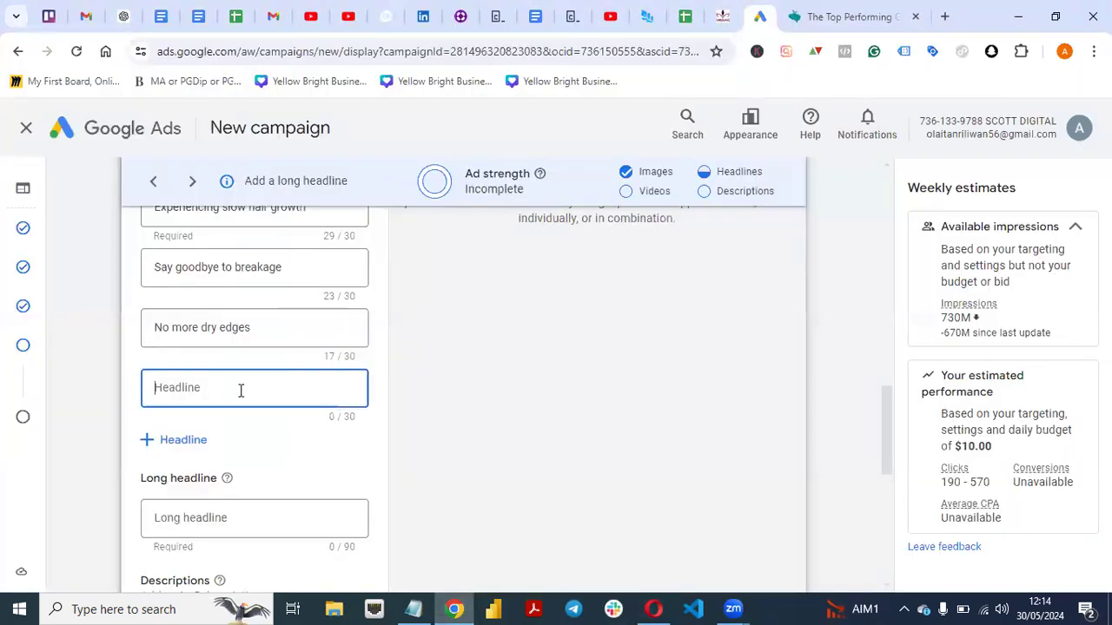
pyautogui.click(567, 386)
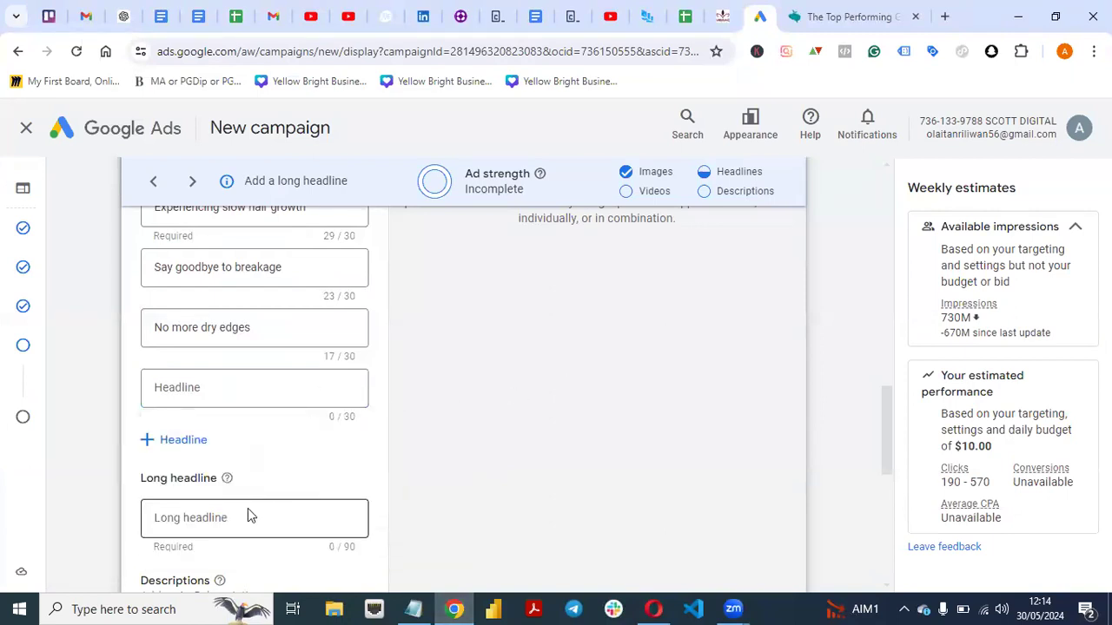
pyautogui.click(204, 517)
pyautogui.hotkey('ctrl', 'v')
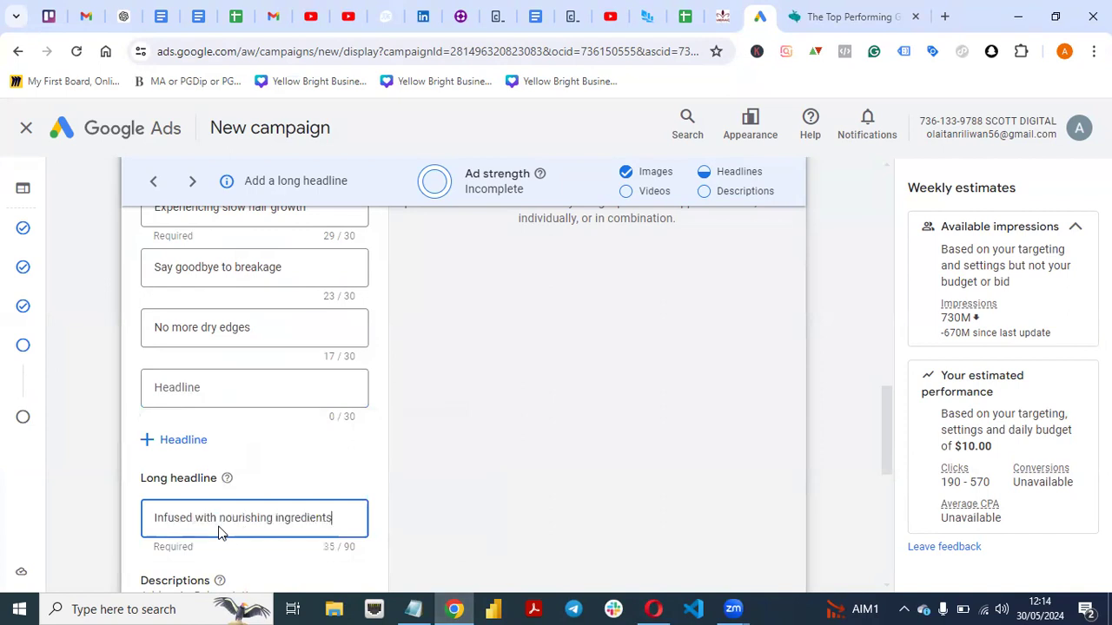
pyautogui.click(276, 445)
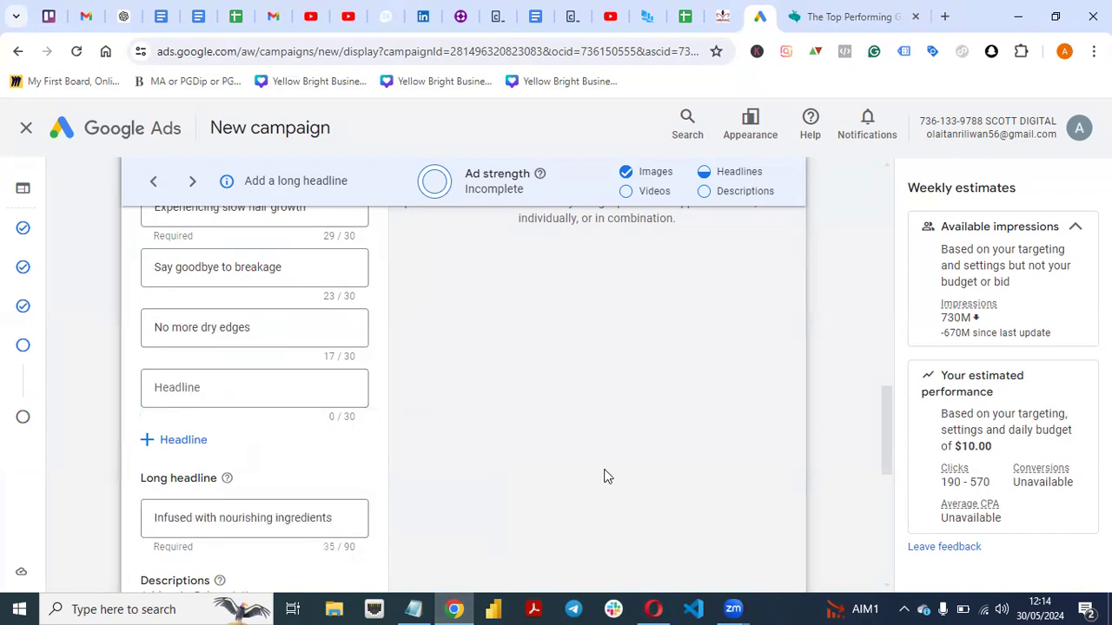
# Copy "Quality Ingredients" from the Edge repair kit's sub hero copy in Opera and enter it as the fourth headline in Chrome.
pyautogui.click(653, 608)
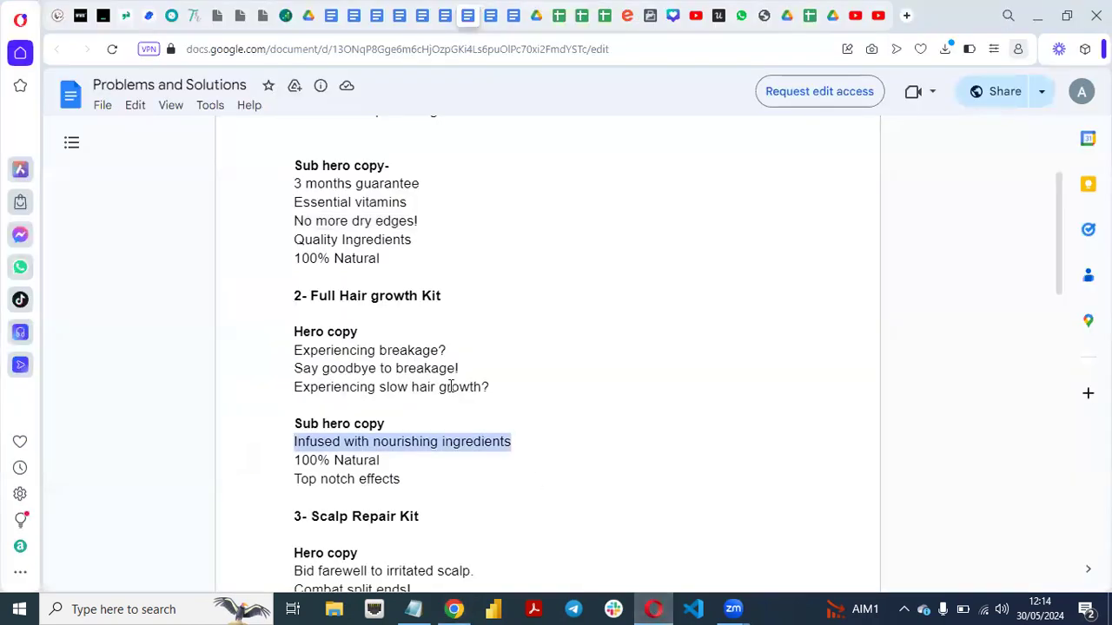
pyautogui.click(296, 461)
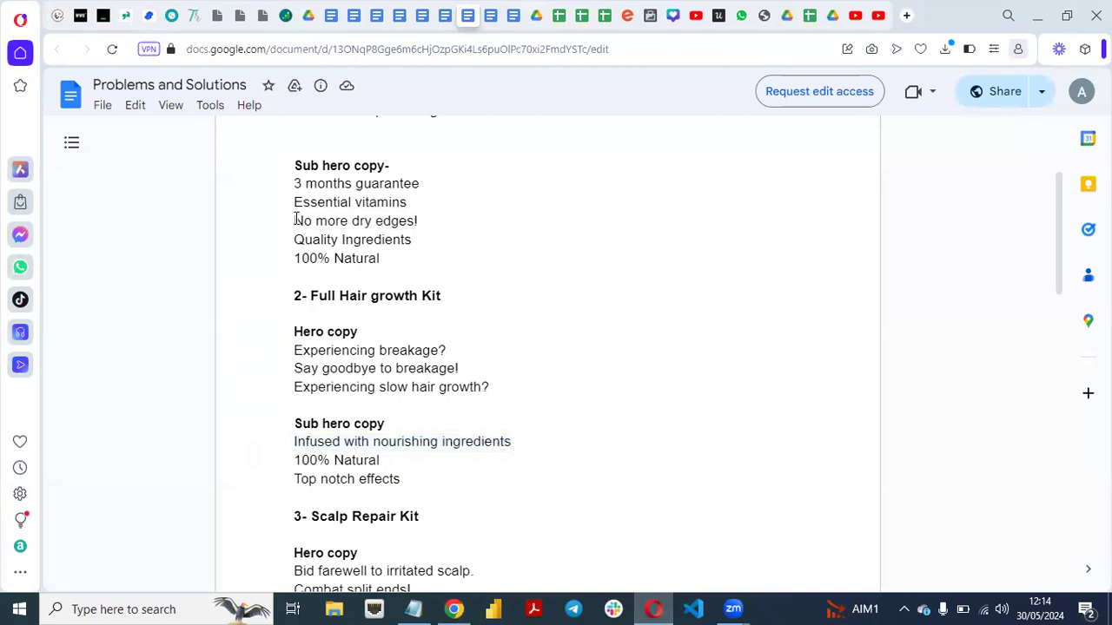
pyautogui.moveTo(293, 242); pyautogui.dragTo(439, 239)
pyautogui.hotkey('ctrl', 'c')
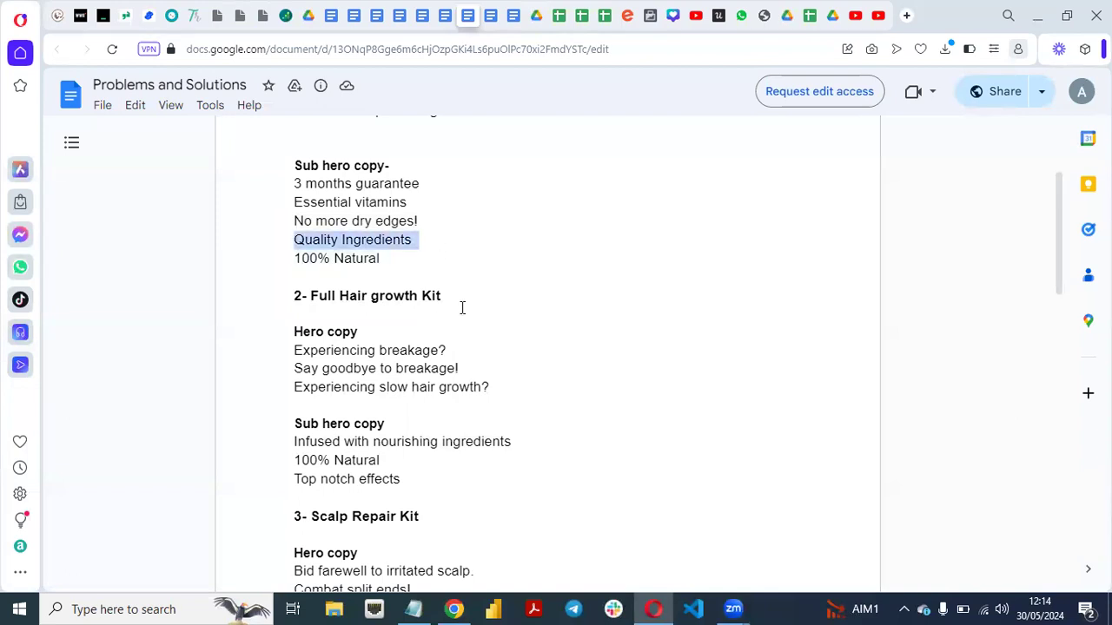
pyautogui.click(453, 609)
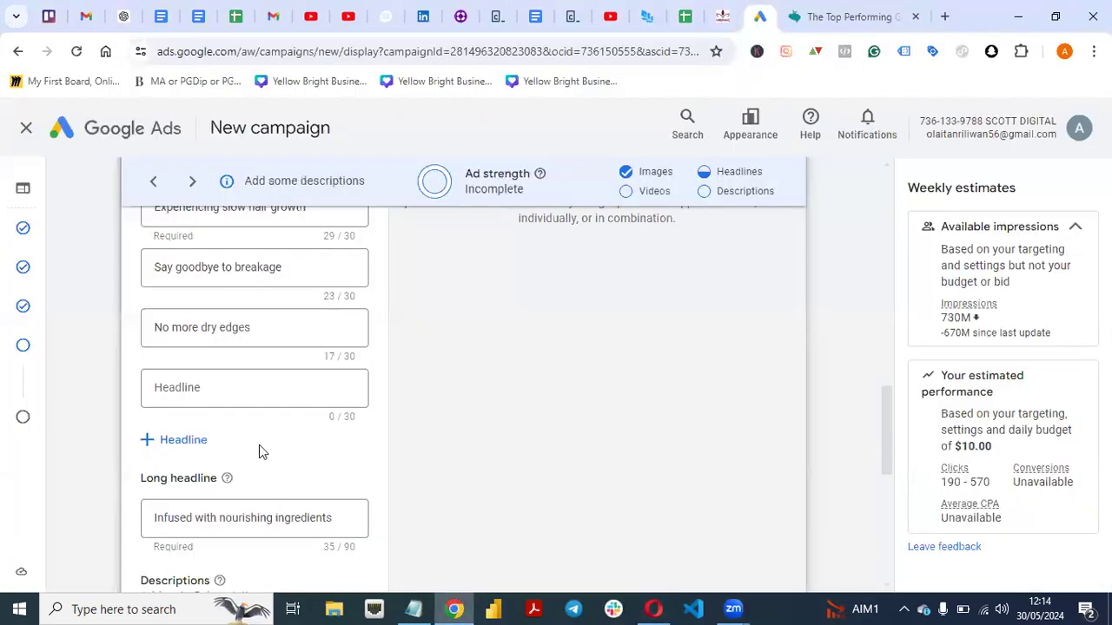
pyautogui.click(220, 390)
pyautogui.hotkey('ctrl', 'v')
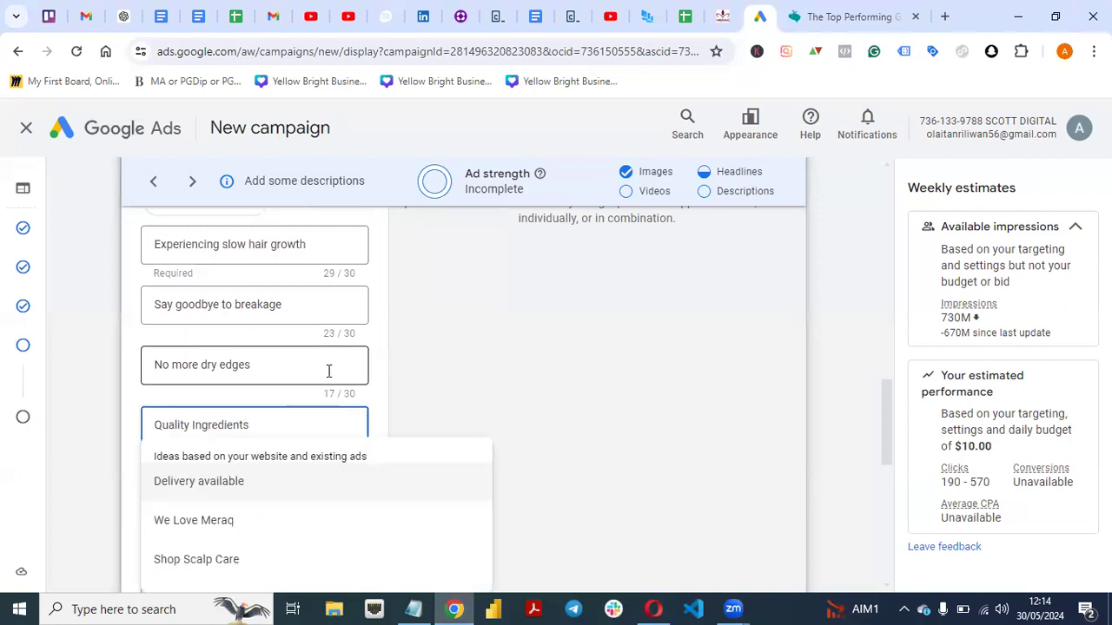
pyautogui.click(386, 376)
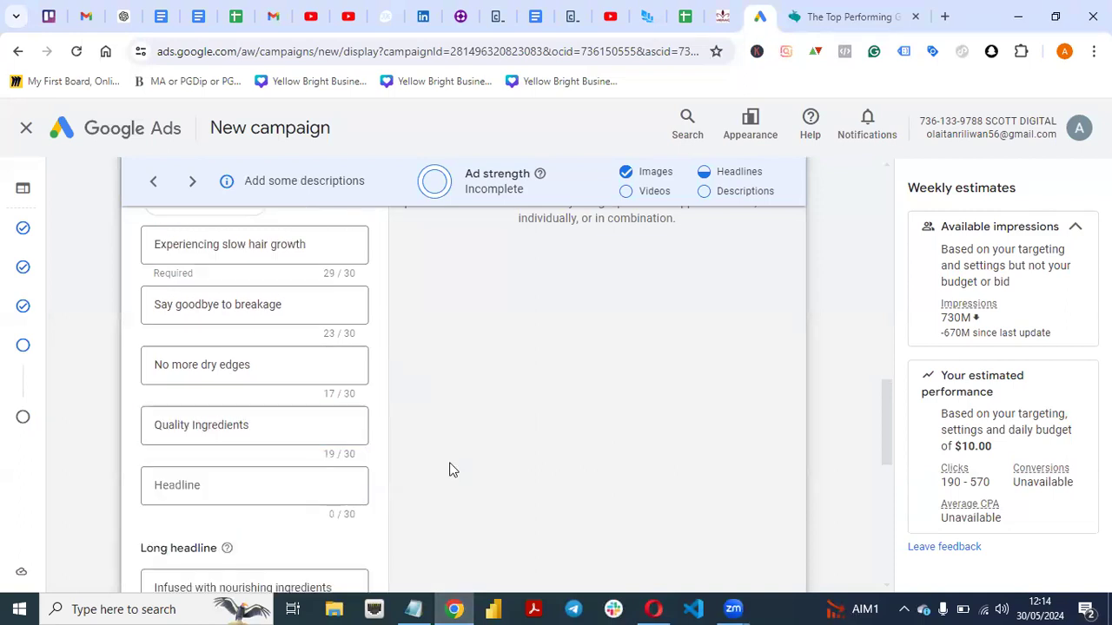
# Copy "3 months guarantee" from the document in Opera and paste it as the fifth headline in Google Ads in Chrome.
pyautogui.click(654, 609)
pyautogui.click(432, 374)
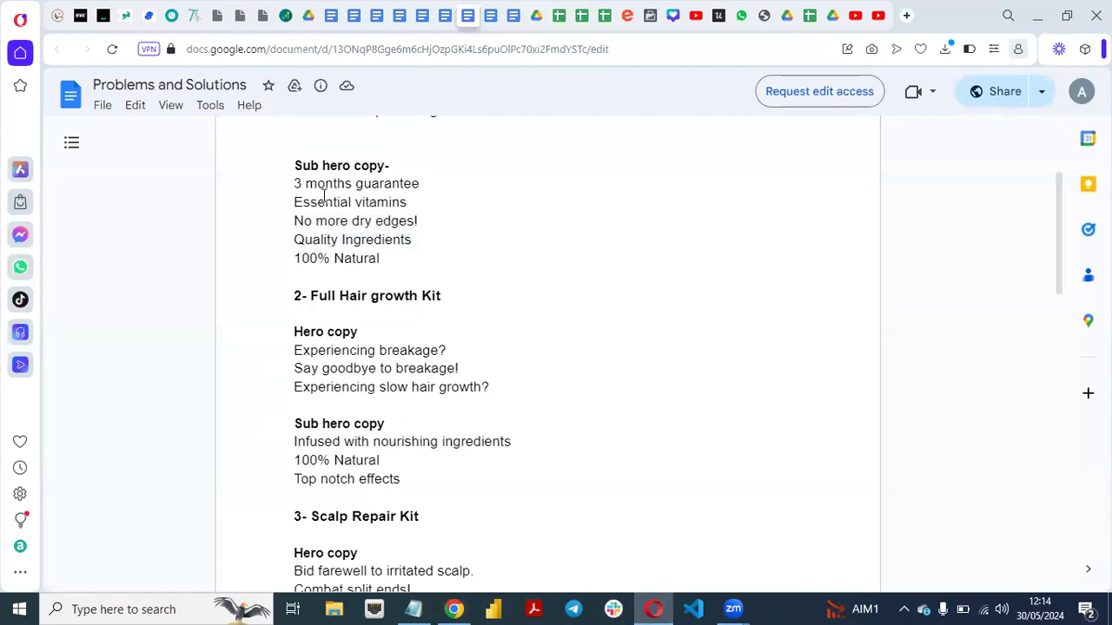
pyautogui.moveTo(296, 184); pyautogui.dragTo(431, 185)
pyautogui.hotkey('ctrl', 'c')
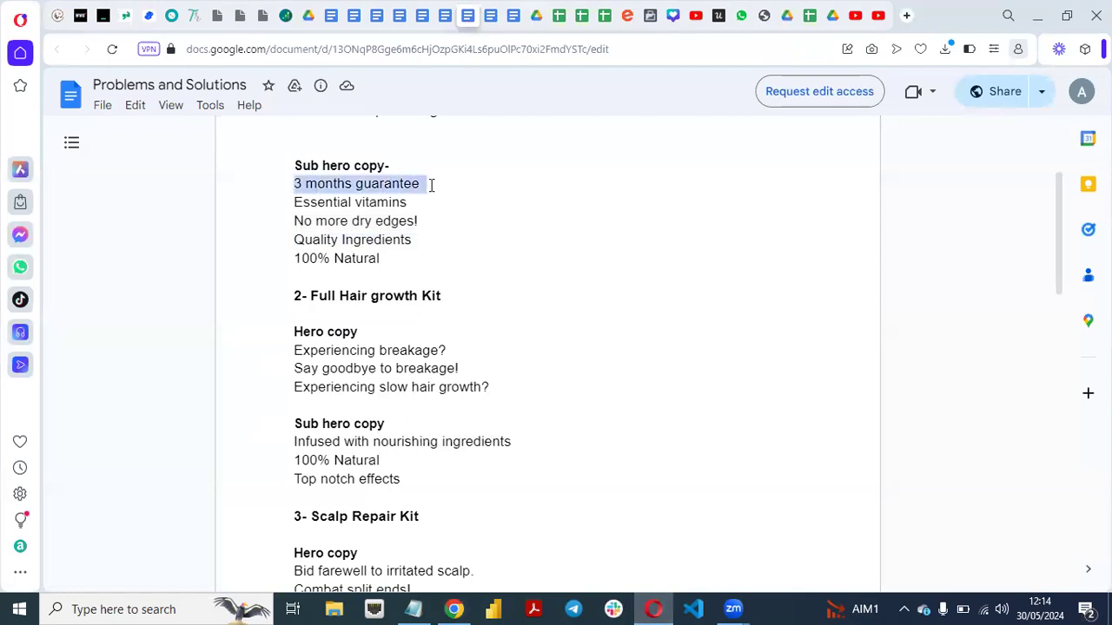
pyautogui.click(465, 607)
pyautogui.click(257, 486)
pyautogui.hotkey('ctrl', 'v')
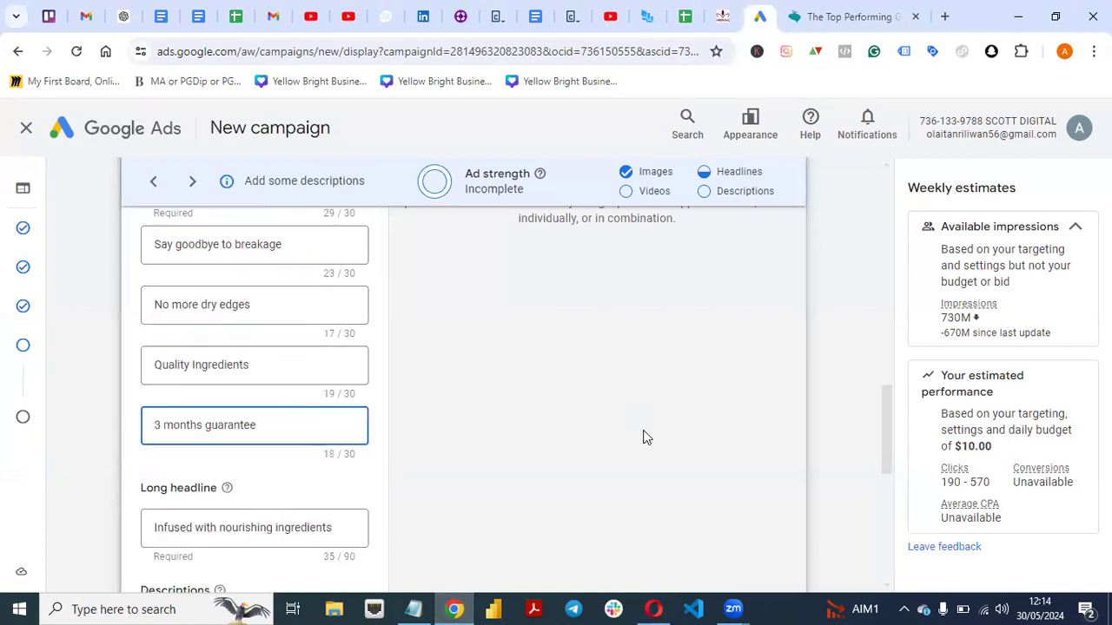
# Look at the additional description ideas for the ad and close them without choosing any.
pyautogui.moveTo(889, 438); pyautogui.dragTo(892, 489)
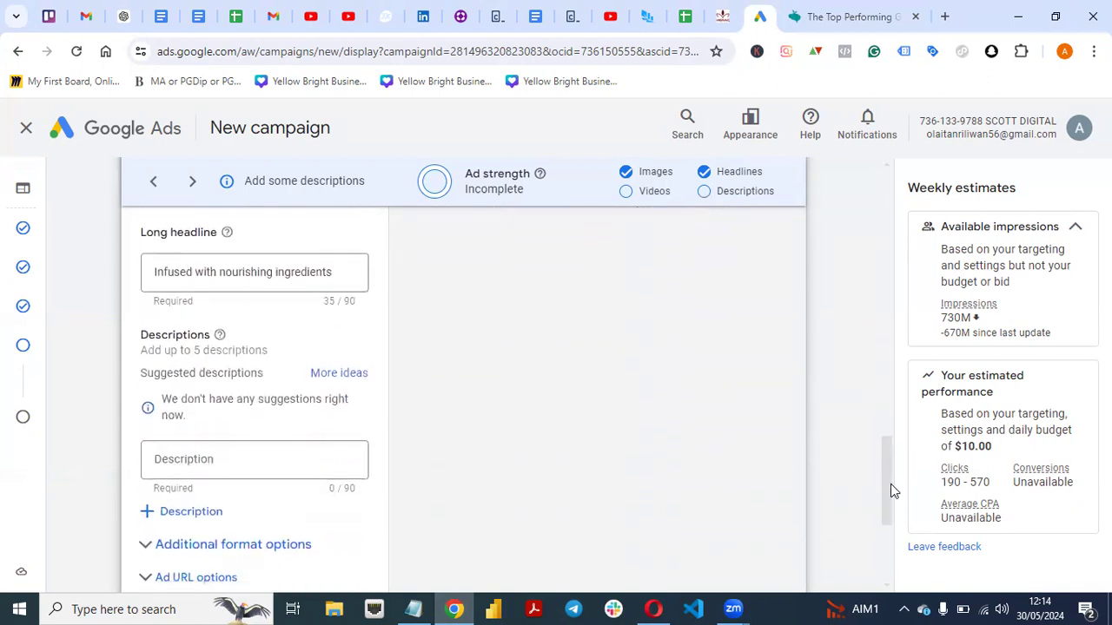
pyautogui.click(259, 434)
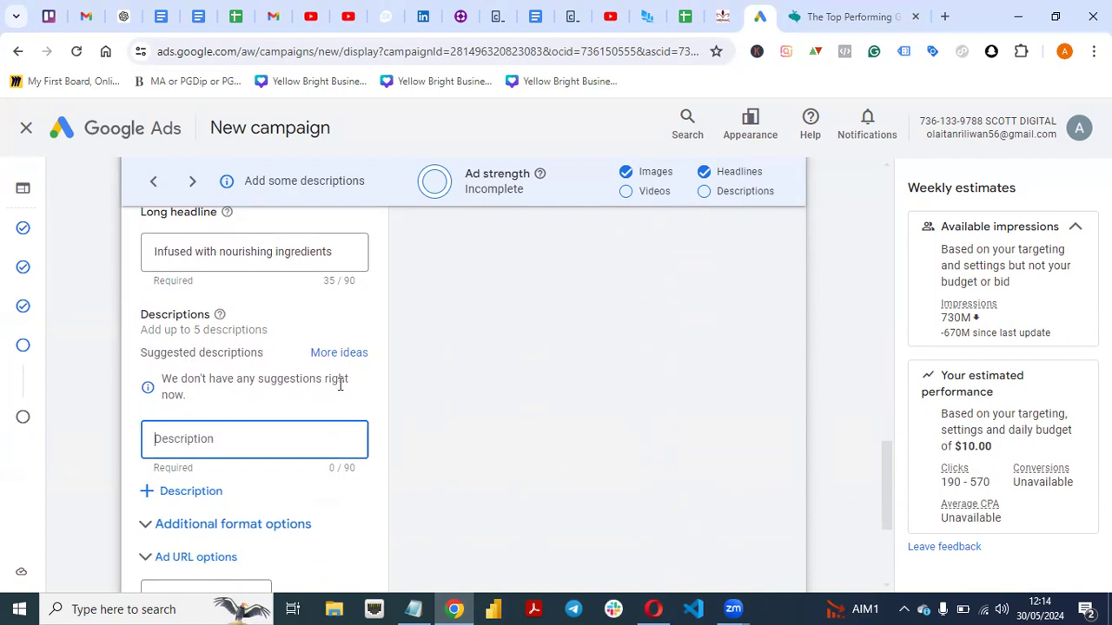
pyautogui.click(337, 354)
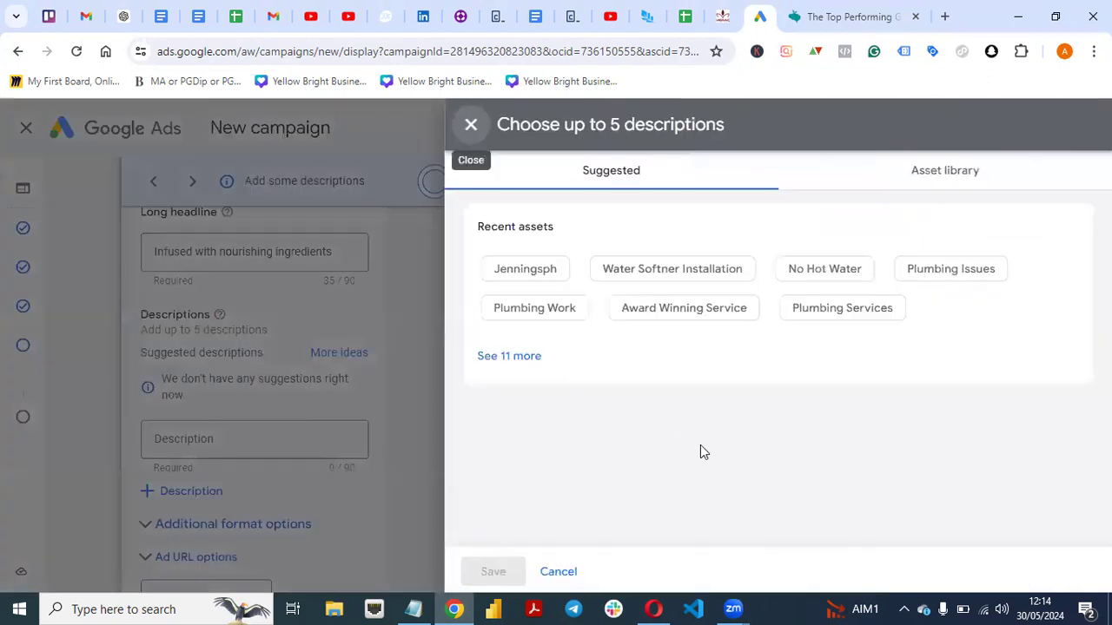
pyautogui.click(558, 572)
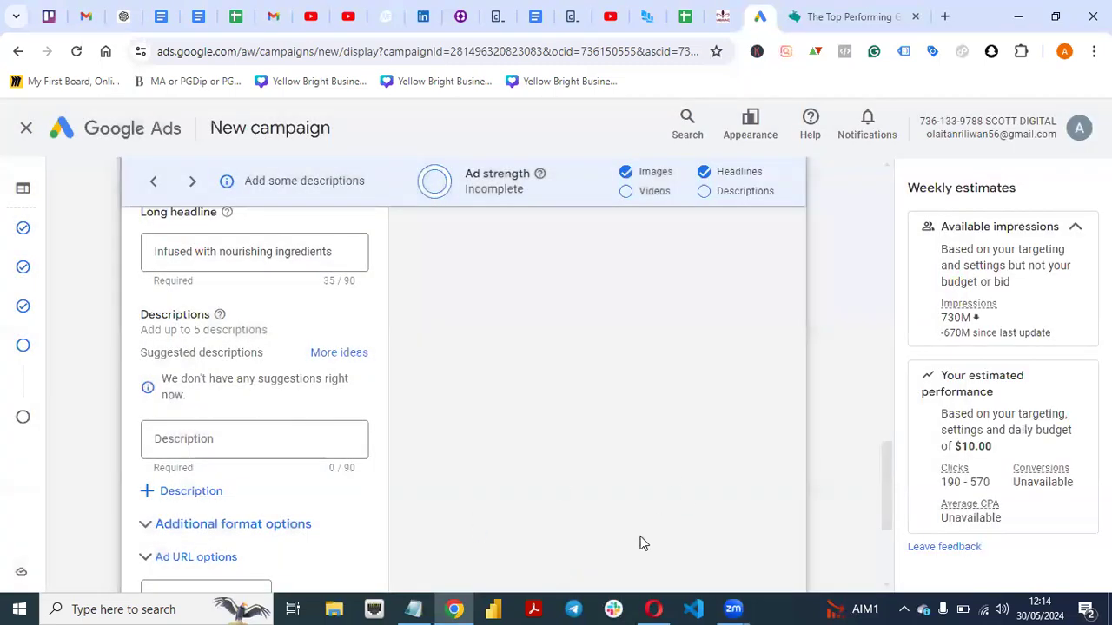
pyautogui.click(654, 609)
pyautogui.moveTo(1058, 229); pyautogui.dragTo(1057, 303)
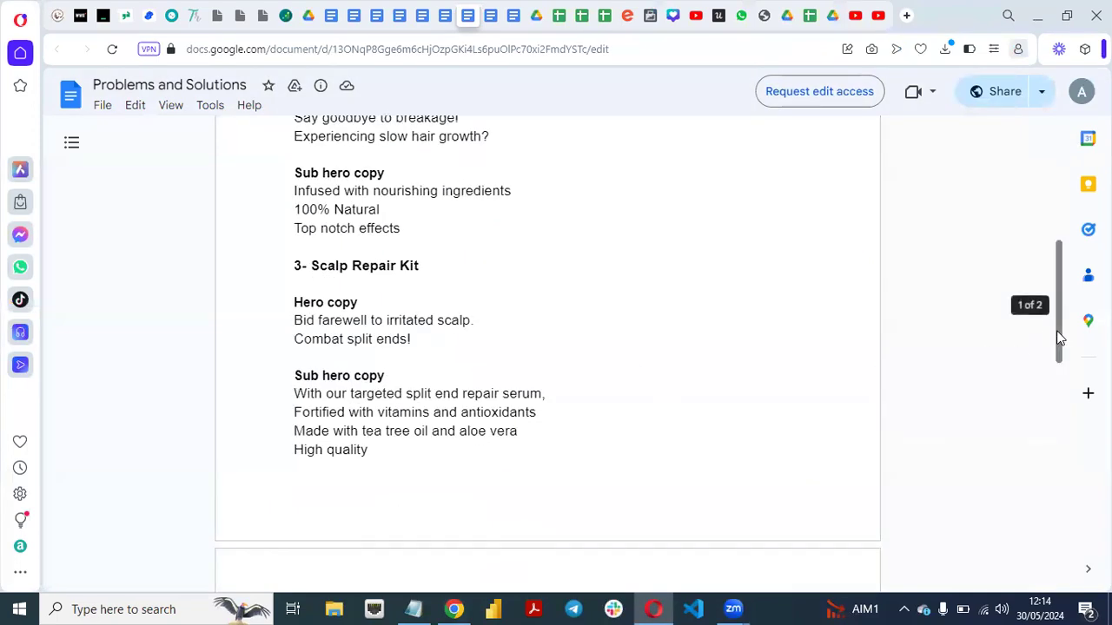
pyautogui.moveTo(1057, 362); pyautogui.dragTo(1048, 318)
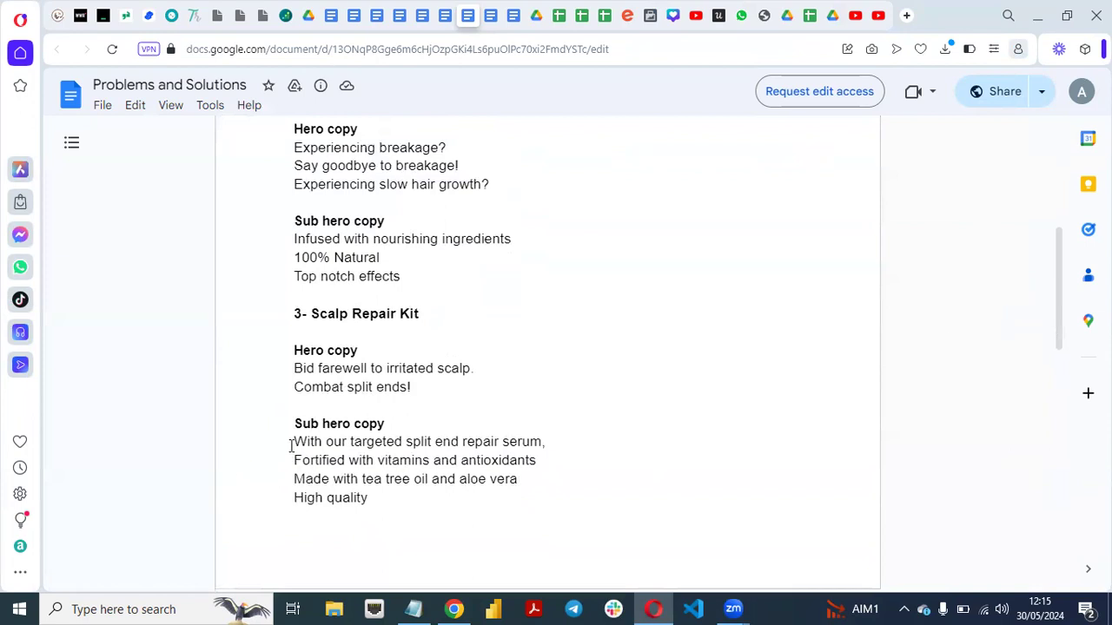
pyautogui.moveTo(295, 443); pyautogui.dragTo(550, 443)
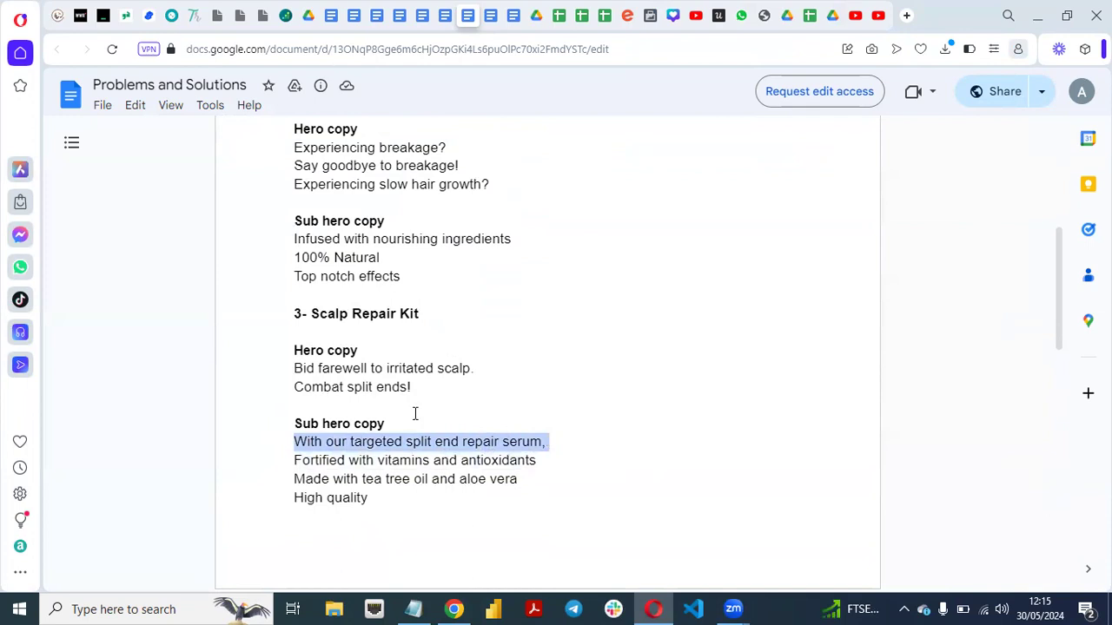
pyautogui.click(296, 375)
pyautogui.moveTo(318, 376); pyautogui.dragTo(473, 374)
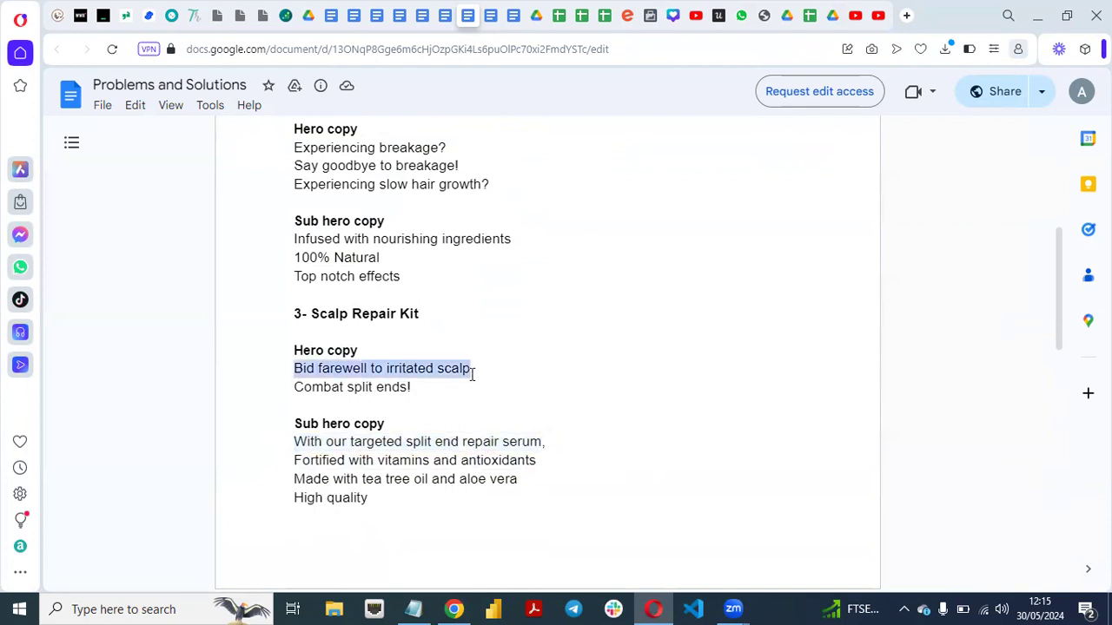
pyautogui.click(454, 609)
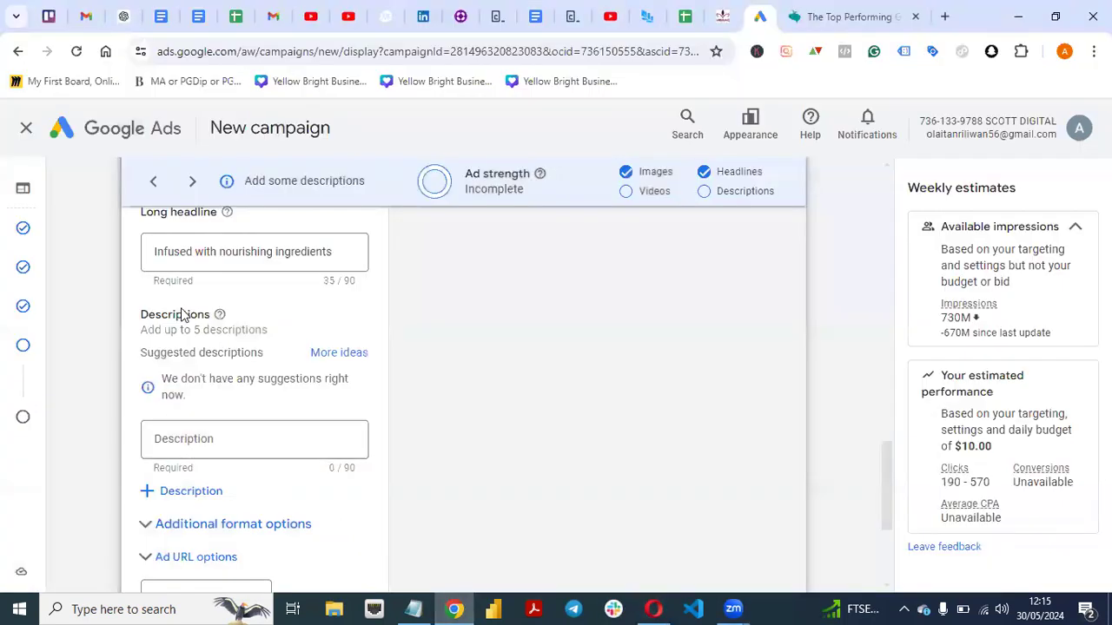
pyautogui.moveTo(884, 458); pyautogui.dragTo(891, 488)
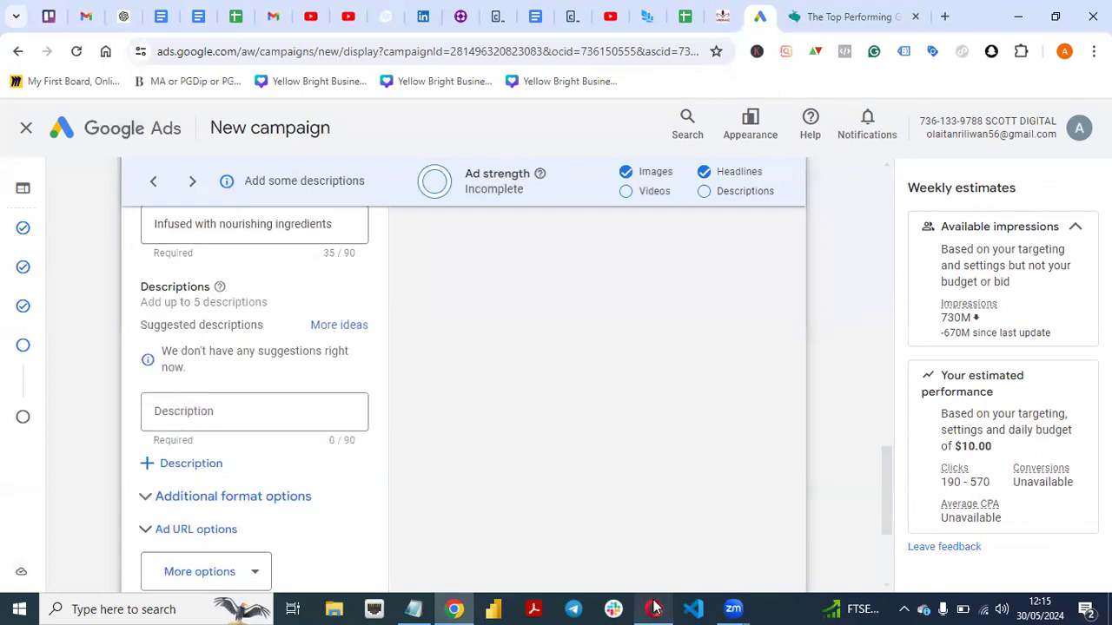
# Copy "Made with tea tree oil and aloe vera High quality" from the Scalp Repair Kit's sub hero copy in Opera and paste it as the first description in Chrome.
pyautogui.click(655, 608)
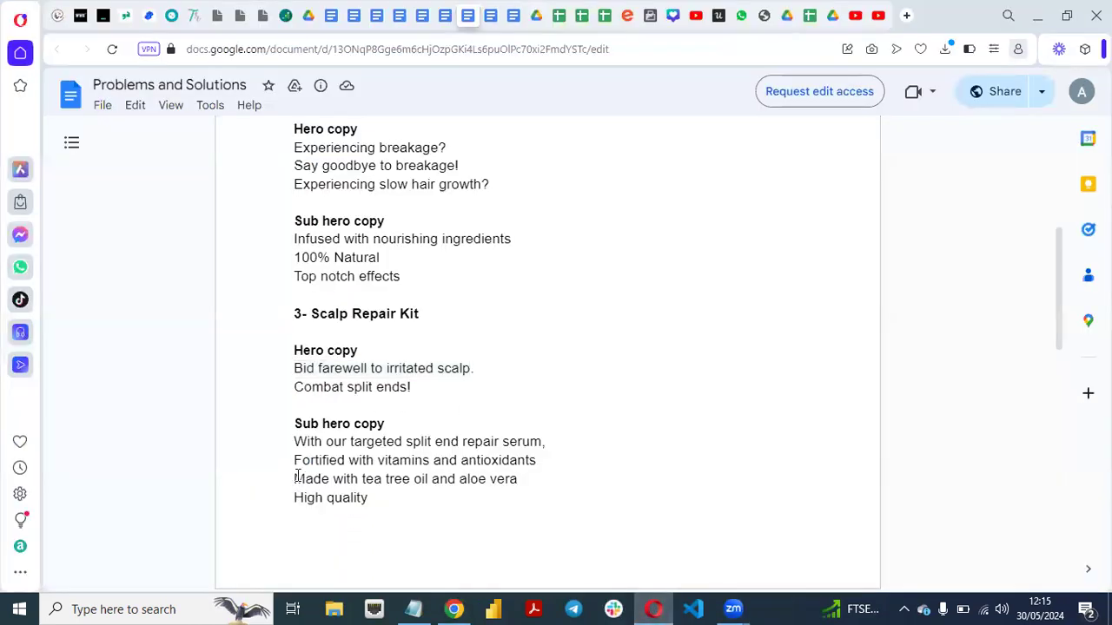
pyautogui.moveTo(296, 481); pyautogui.dragTo(380, 496)
pyautogui.hotkey('ctrl', 'c')
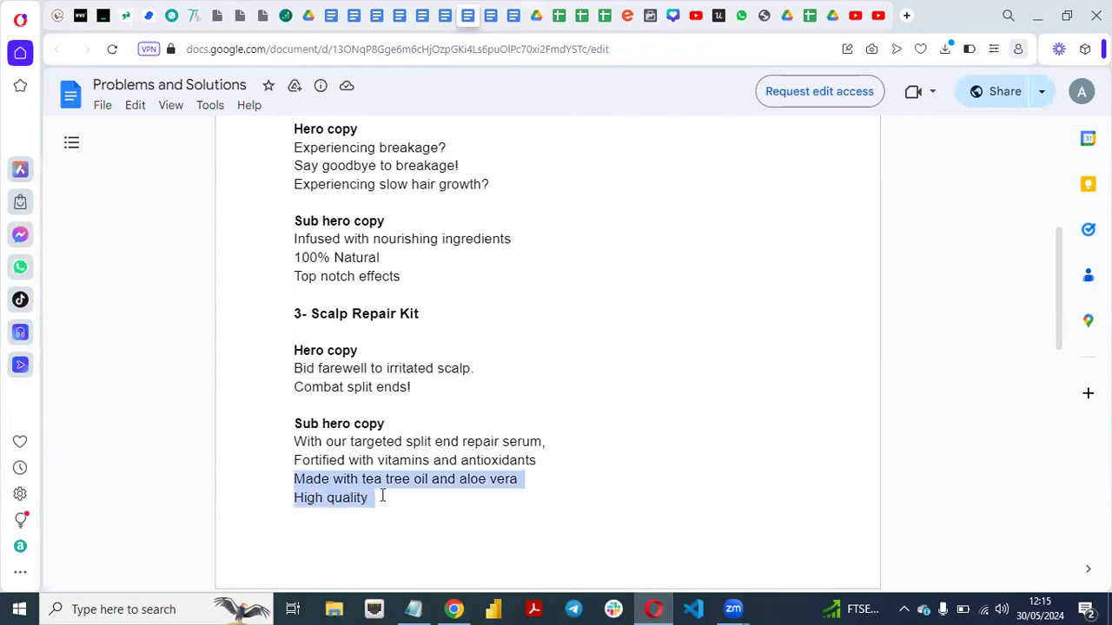
pyautogui.click(453, 609)
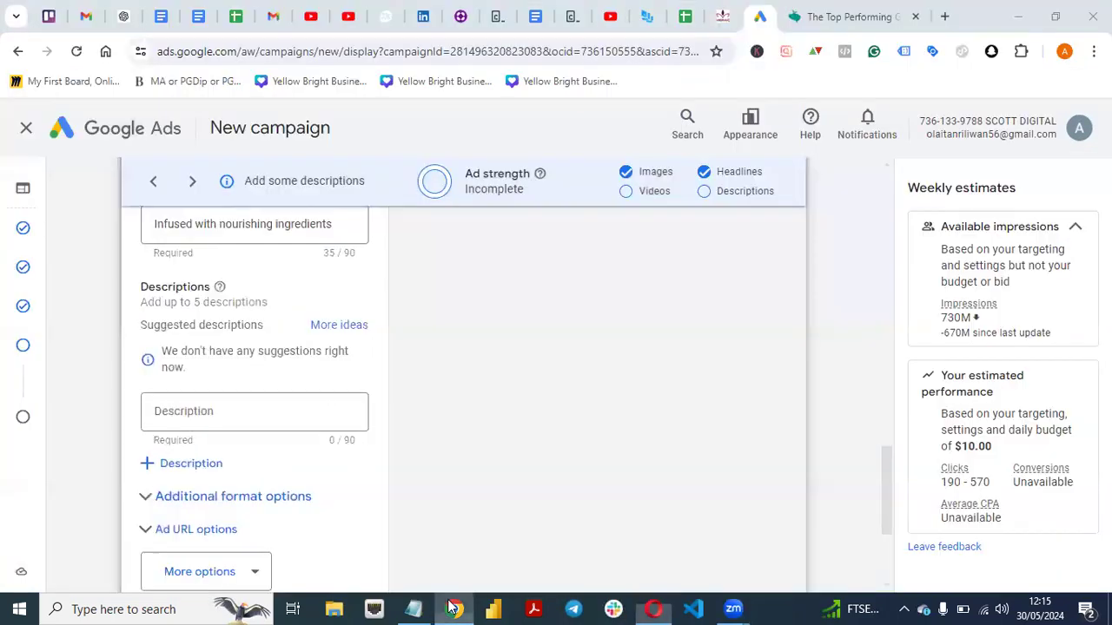
pyautogui.click(244, 415)
pyautogui.hotkey('ctrl', 'v')
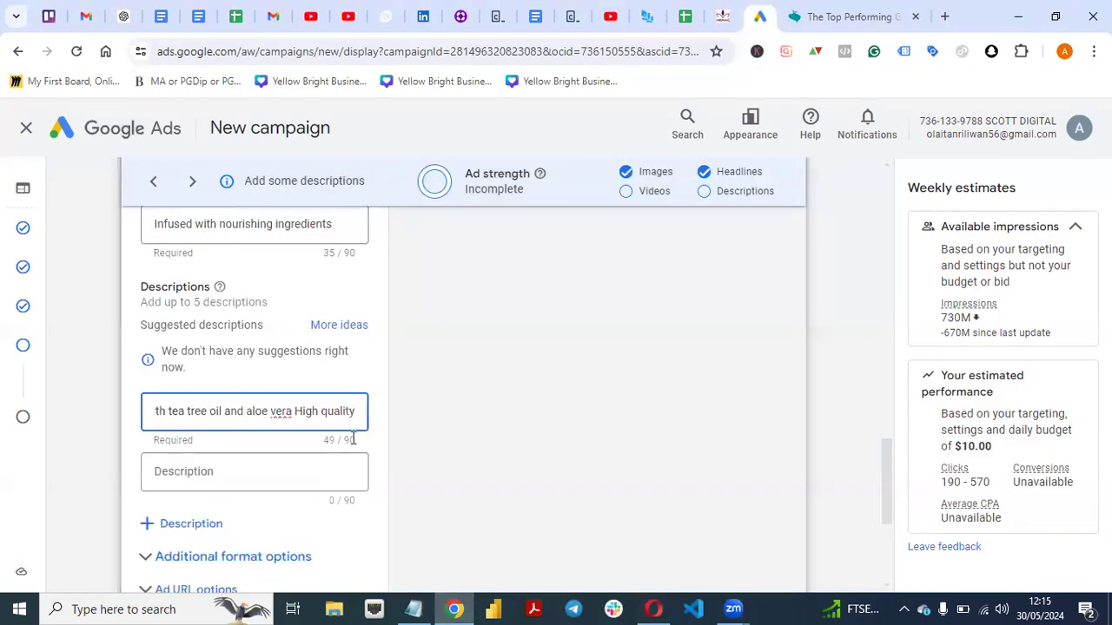
pyautogui.click(462, 432)
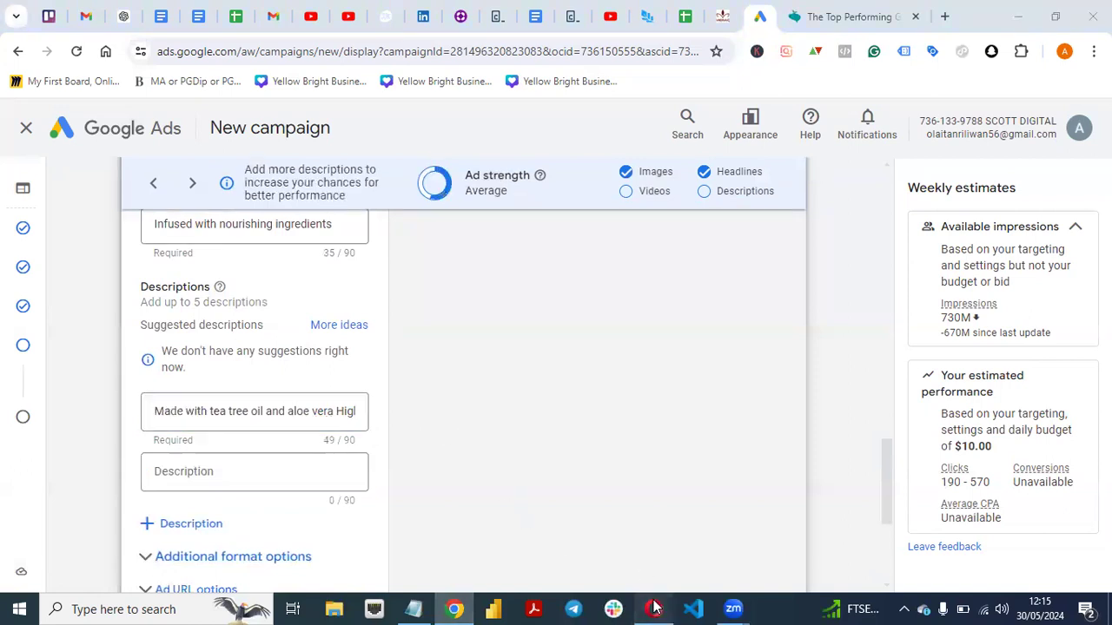
# Copy "With our targeted split end repair serum, Fortified with vitamins and antioxidants" from the document in Opera and paste it as the second description in Chrome.
pyautogui.click(653, 609)
pyautogui.click(540, 478)
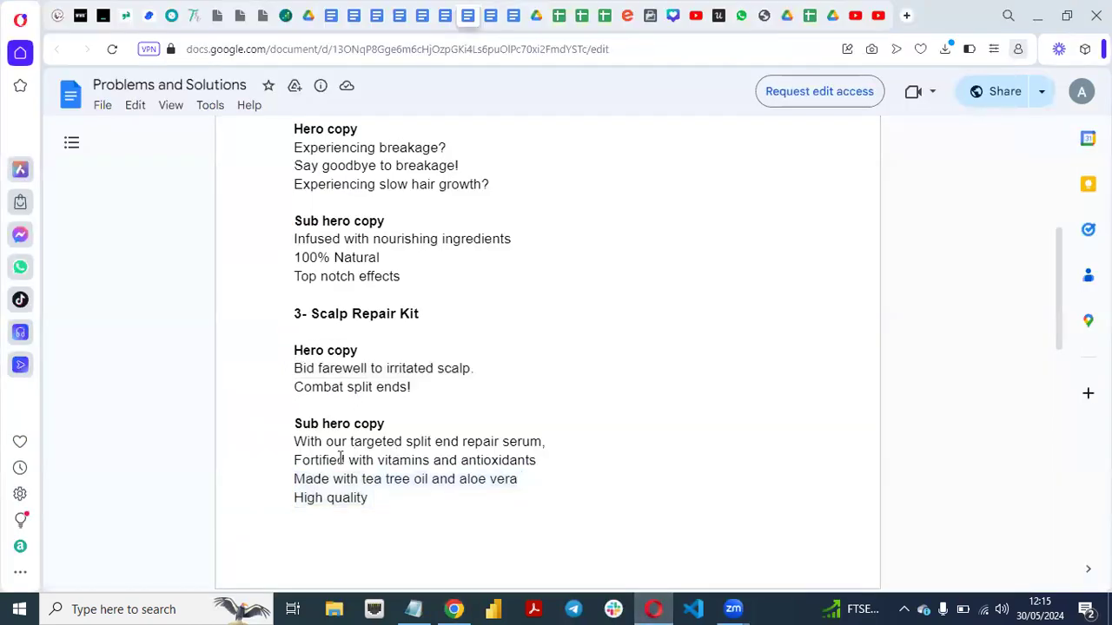
pyautogui.moveTo(296, 442); pyautogui.dragTo(547, 468)
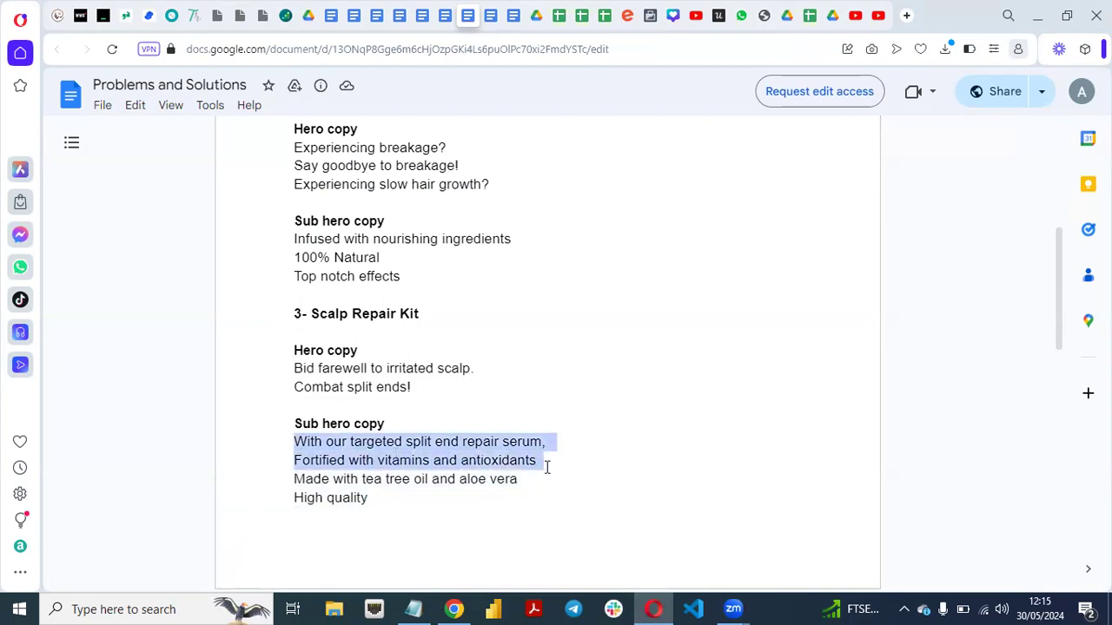
pyautogui.click(455, 609)
pyautogui.click(241, 470)
pyautogui.click(240, 471)
pyautogui.write('With our targeted split end repair serum. Fortified with vitamins and antioxidants.')
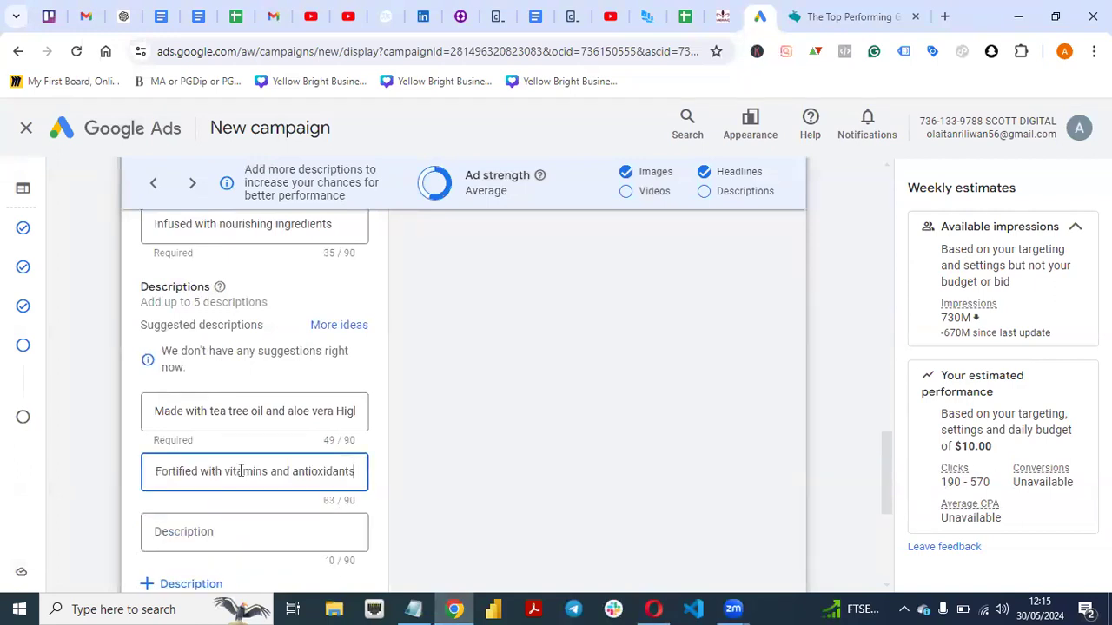
pyautogui.click(488, 451)
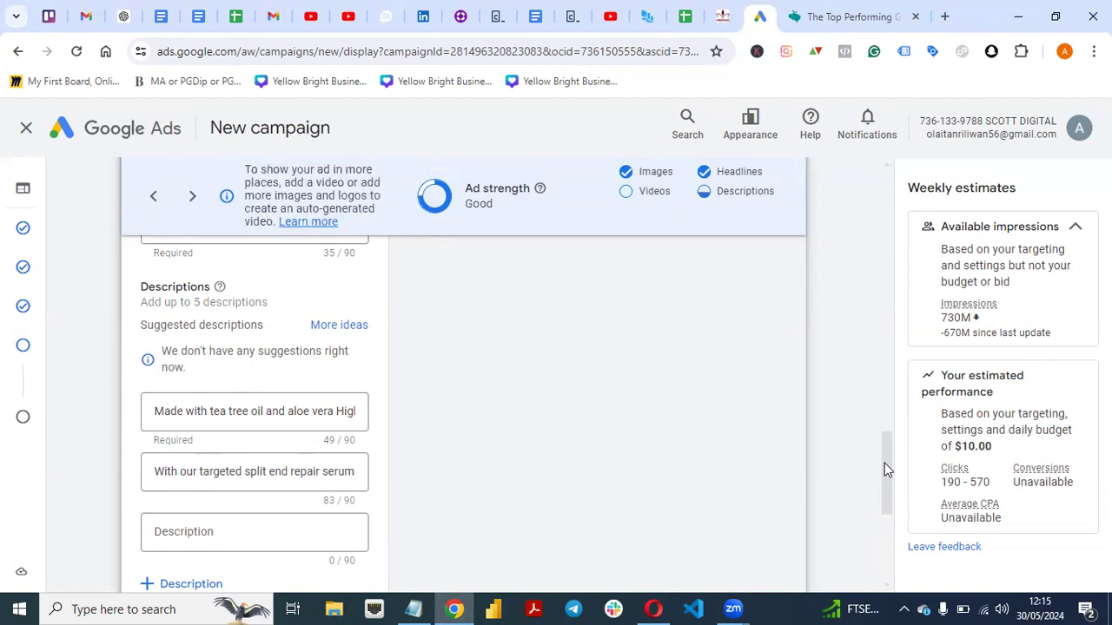
# Check the ad strength and examine the example ad for websites and apps and for YouTube and Gmail.
pyautogui.moveTo(884, 463); pyautogui.dragTo(887, 487)
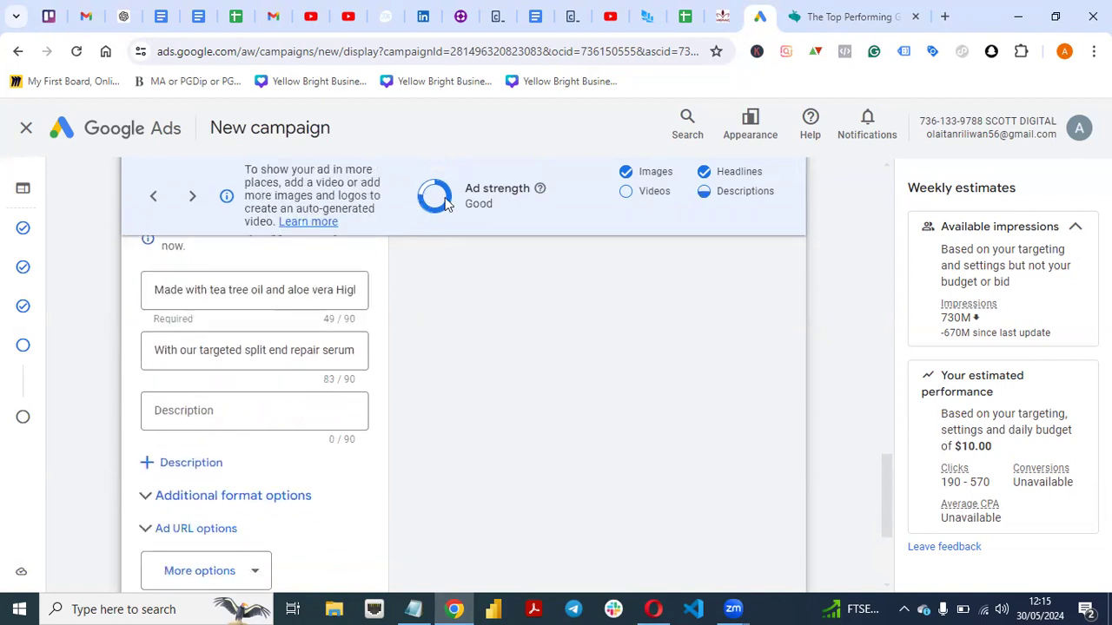
pyautogui.moveTo(888, 480); pyautogui.dragTo(774, 325)
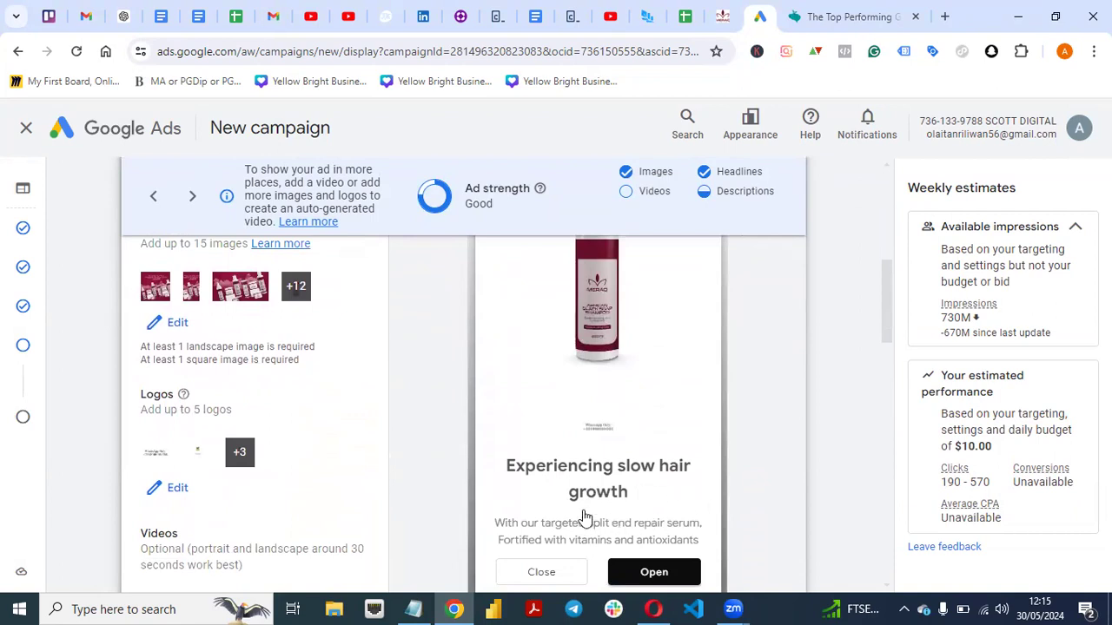
pyautogui.scroll(2, 886, 313)
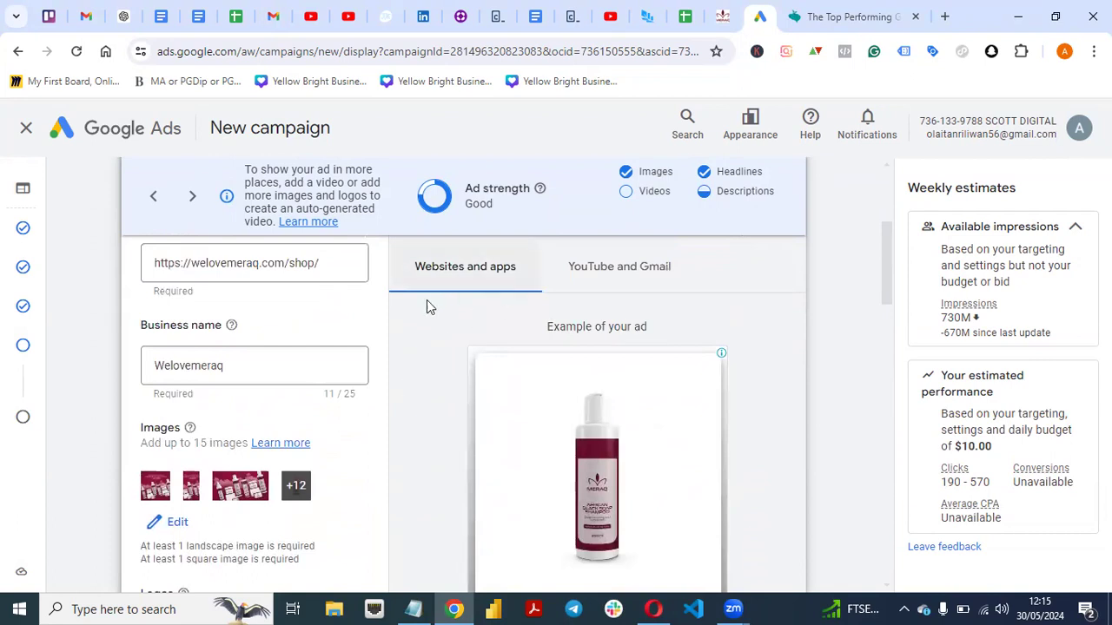
pyautogui.click(635, 273)
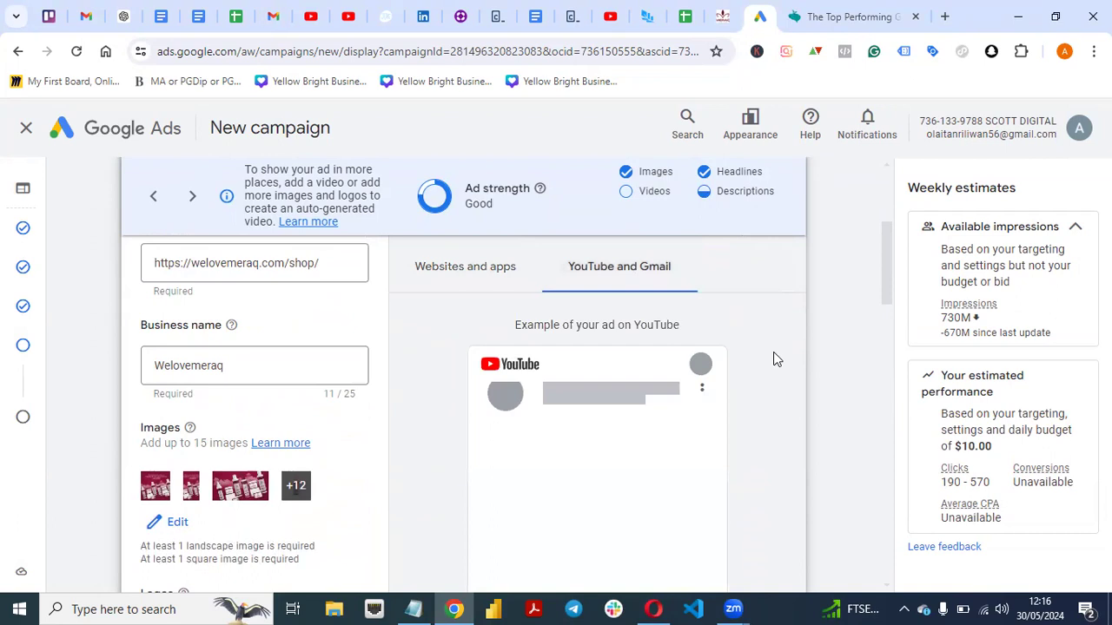
pyautogui.moveTo(887, 269); pyautogui.dragTo(888, 303)
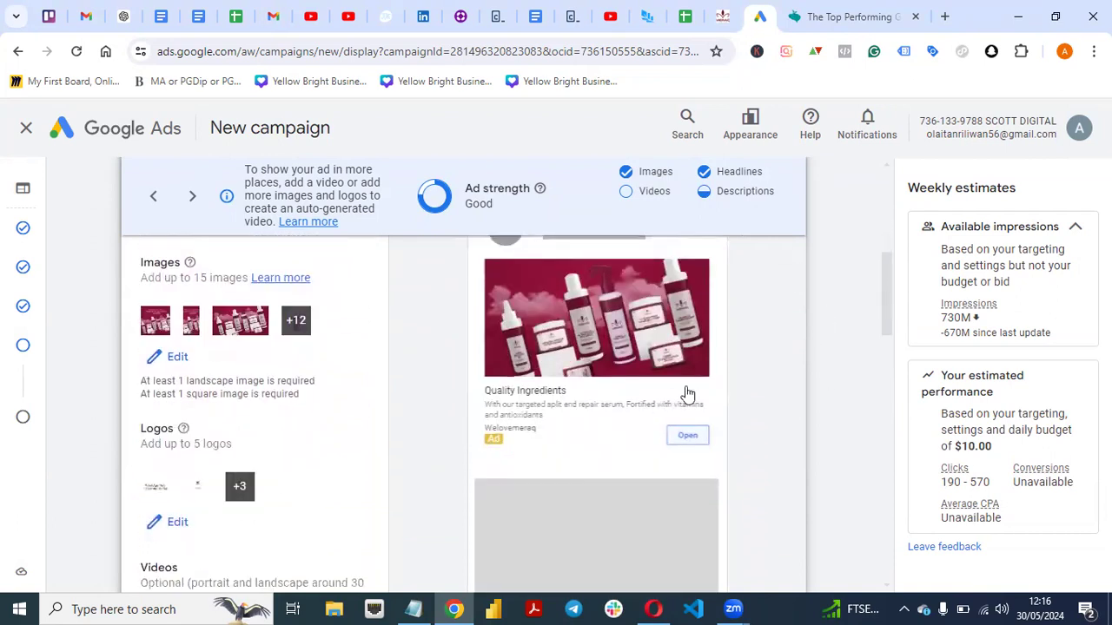
pyautogui.moveTo(882, 293)
pyautogui.mouseDown()
pyautogui.moveTo(886, 336)
pyautogui.moveTo(886, 225)
pyautogui.moveTo(866, 350)
pyautogui.moveTo(863, 206)
pyautogui.mouseUp()
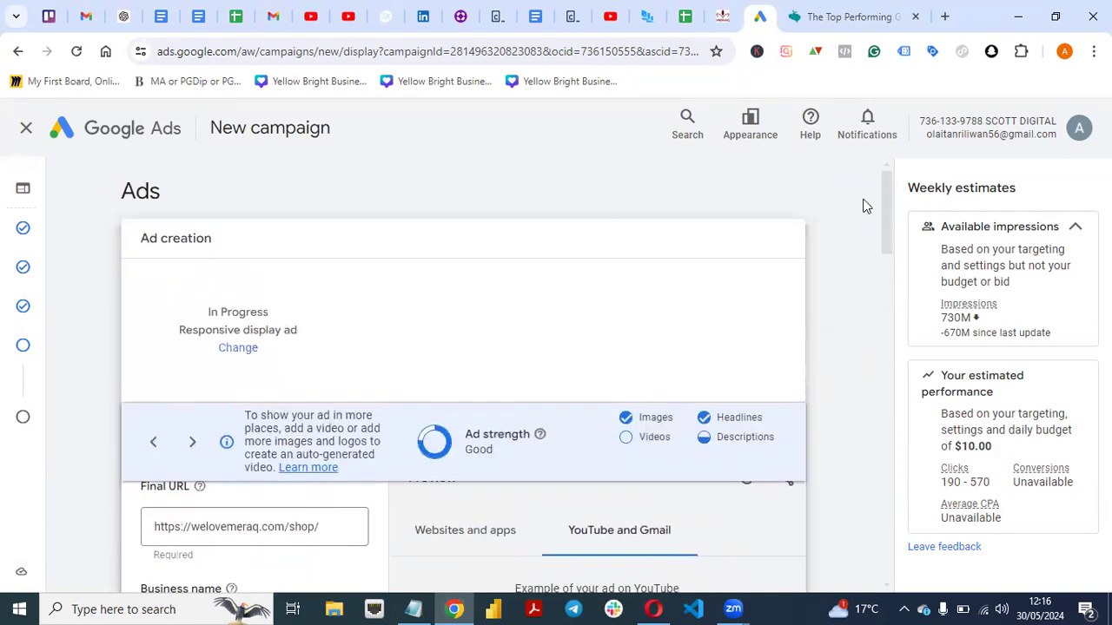
# Return to the websites and apps preview and compare several of its example ad layouts.
pyautogui.click(469, 540)
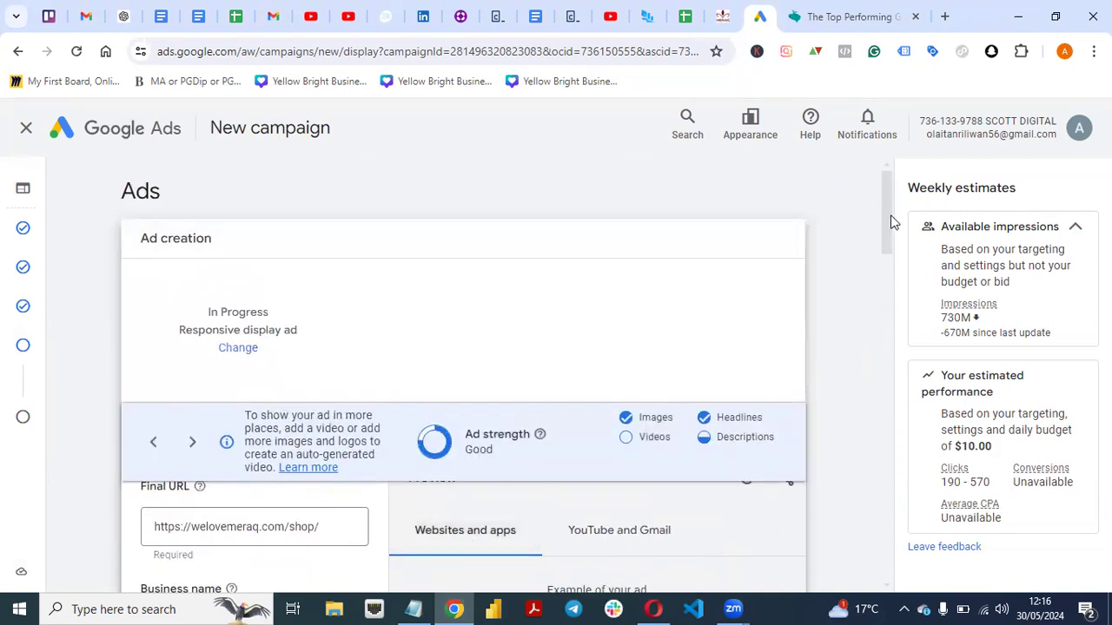
pyautogui.moveTo(886, 227); pyautogui.dragTo(884, 333)
pyautogui.click(502, 540)
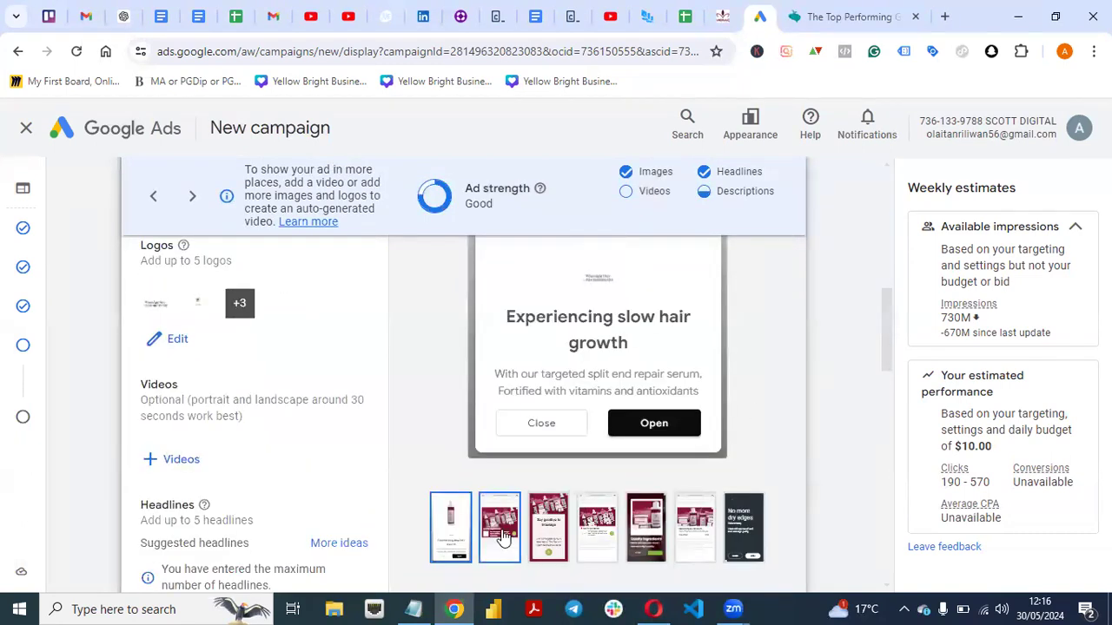
pyautogui.moveTo(888, 360); pyautogui.dragTo(886, 384)
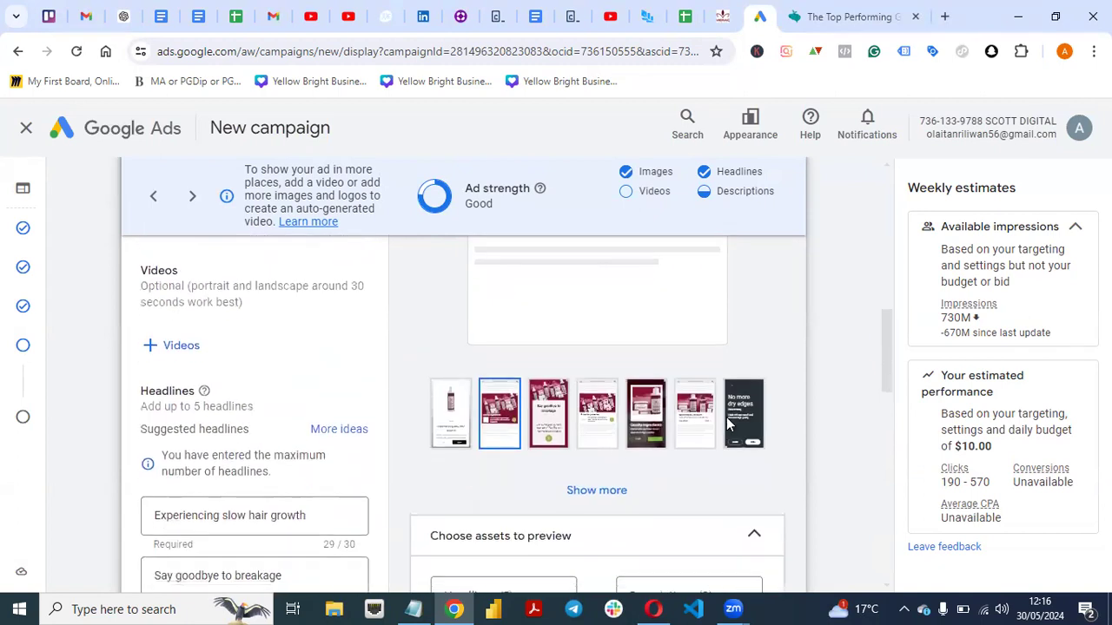
pyautogui.click(549, 432)
pyautogui.moveTo(879, 309); pyautogui.dragTo(874, 343)
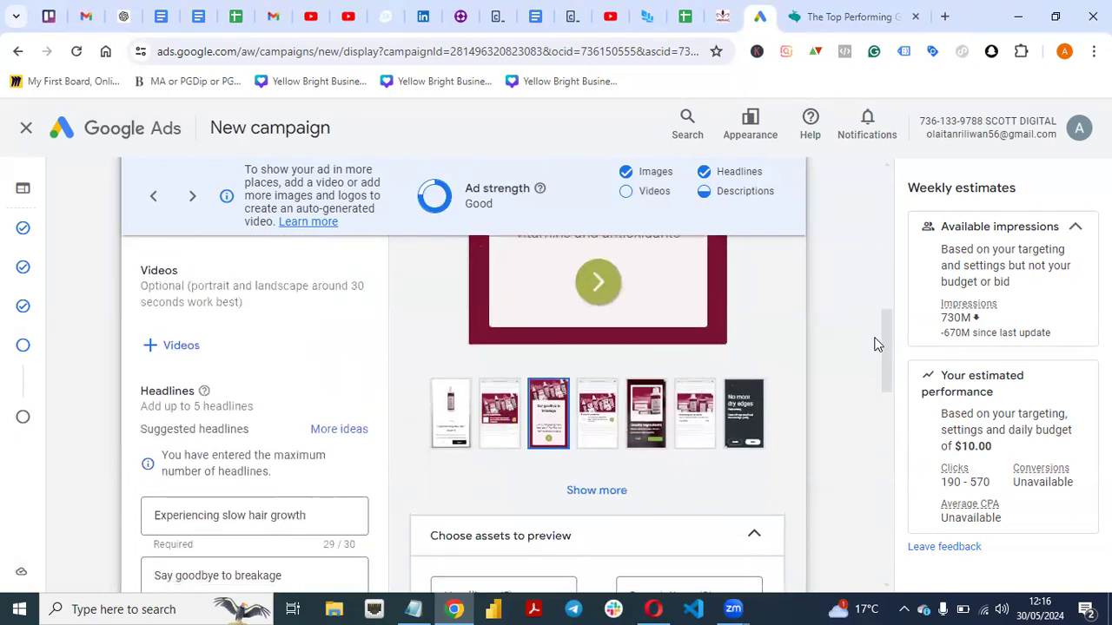
pyautogui.click(603, 423)
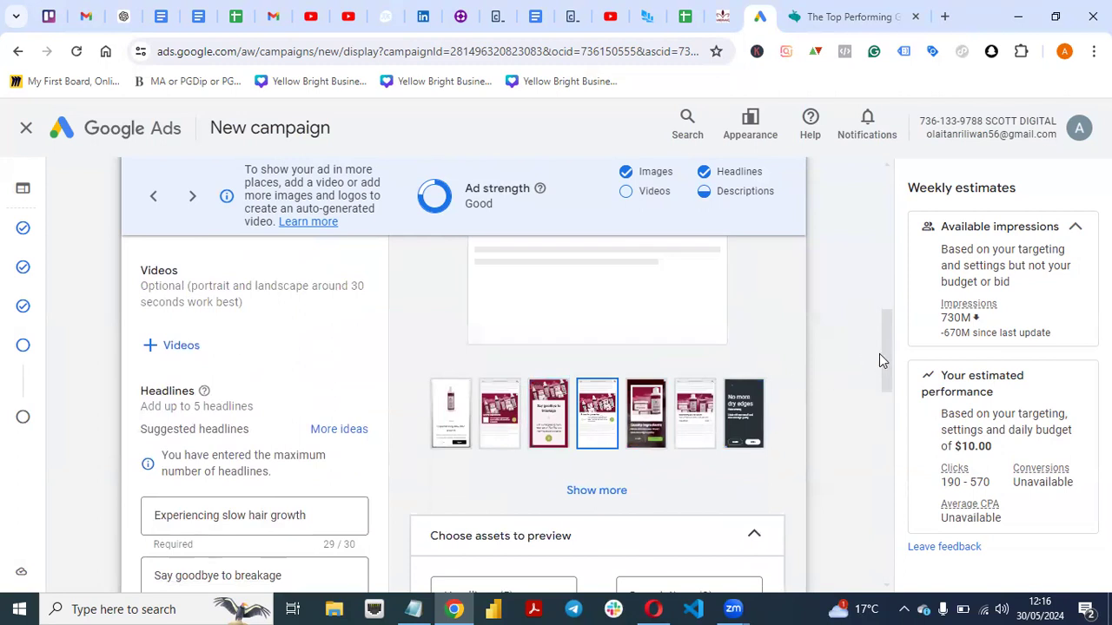
pyautogui.moveTo(880, 353); pyautogui.dragTo(879, 305)
pyautogui.scroll(-4, 894, 387)
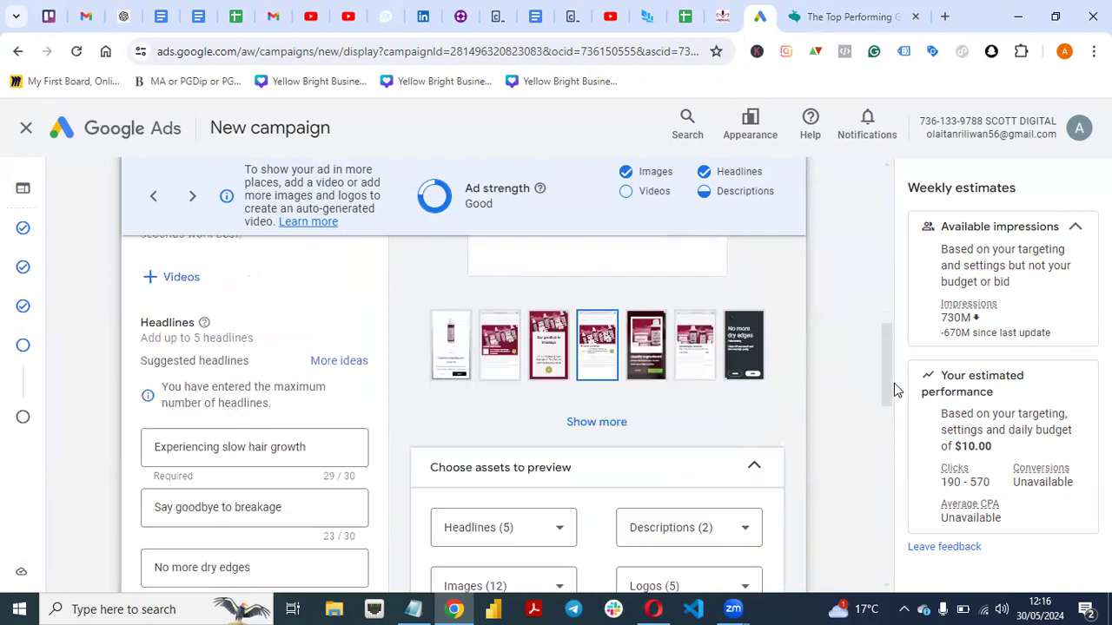
pyautogui.click(702, 318)
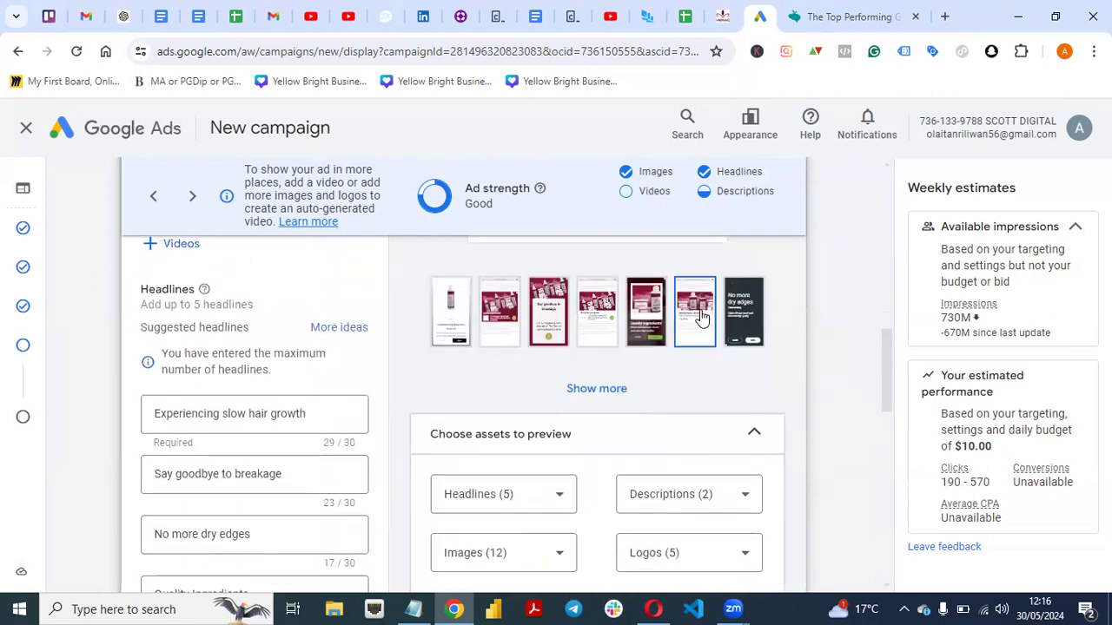
# Examine the ad's additional format options, such as asset enhancements and auto-generated video, and collapse them unchanged.
pyautogui.moveTo(890, 378); pyautogui.dragTo(877, 547)
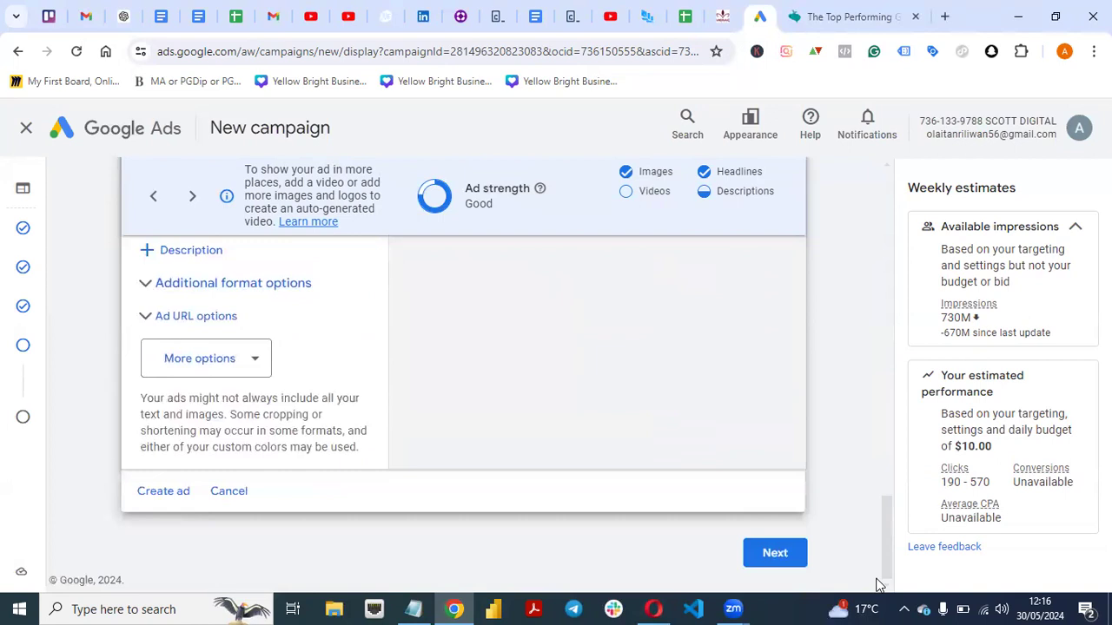
pyautogui.click(145, 286)
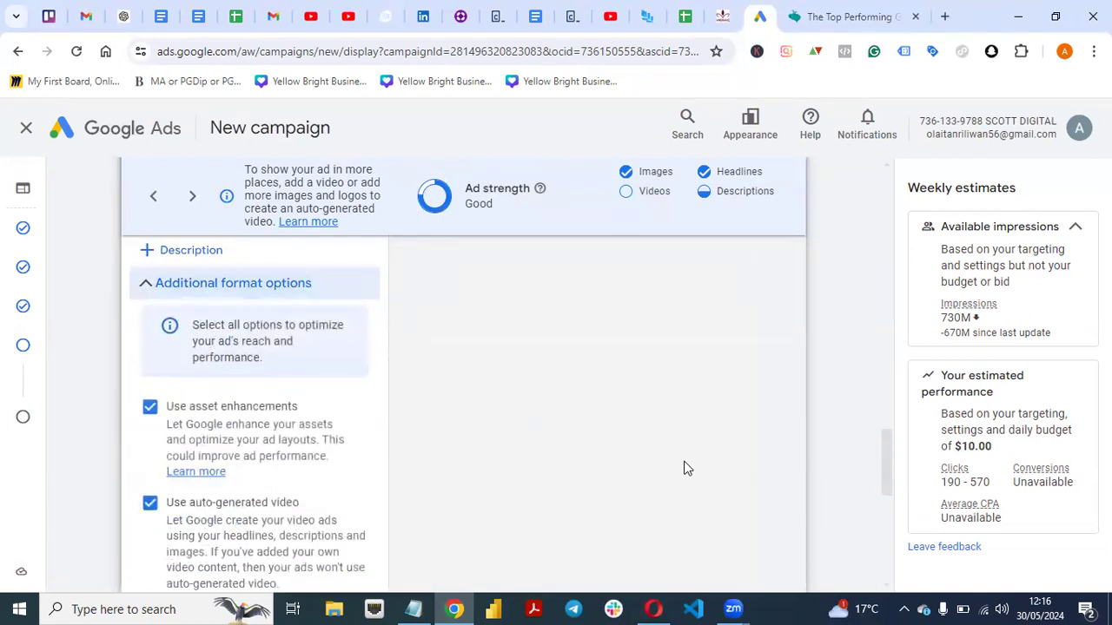
pyautogui.moveTo(881, 461)
pyautogui.mouseDown()
pyautogui.moveTo(879, 530)
pyautogui.moveTo(871, 430)
pyautogui.moveTo(876, 452)
pyautogui.mouseUp()
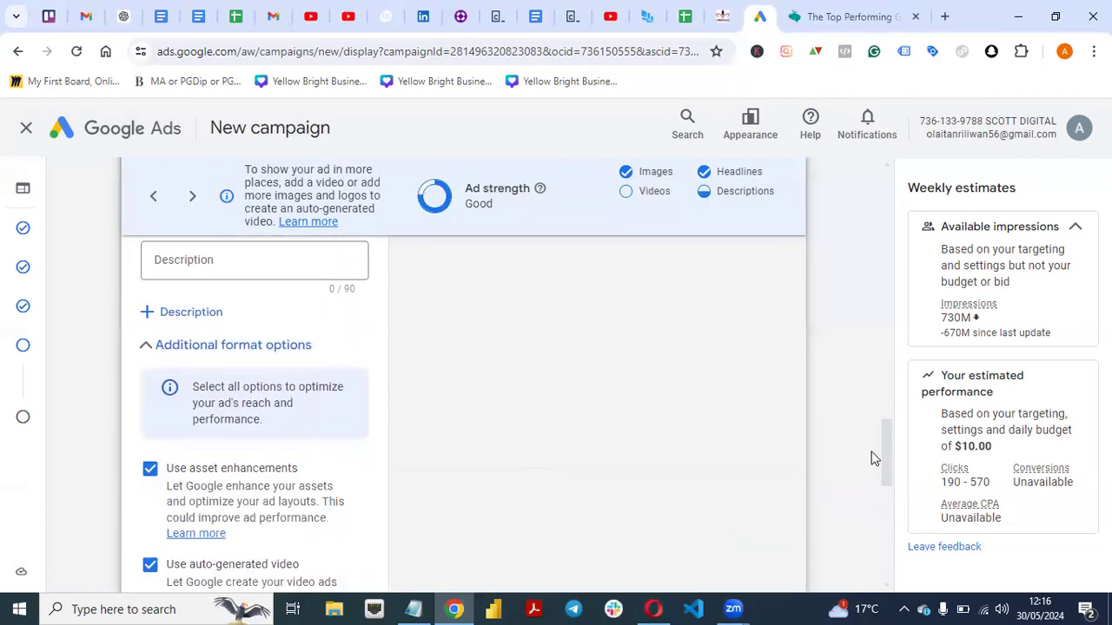
pyautogui.click(146, 354)
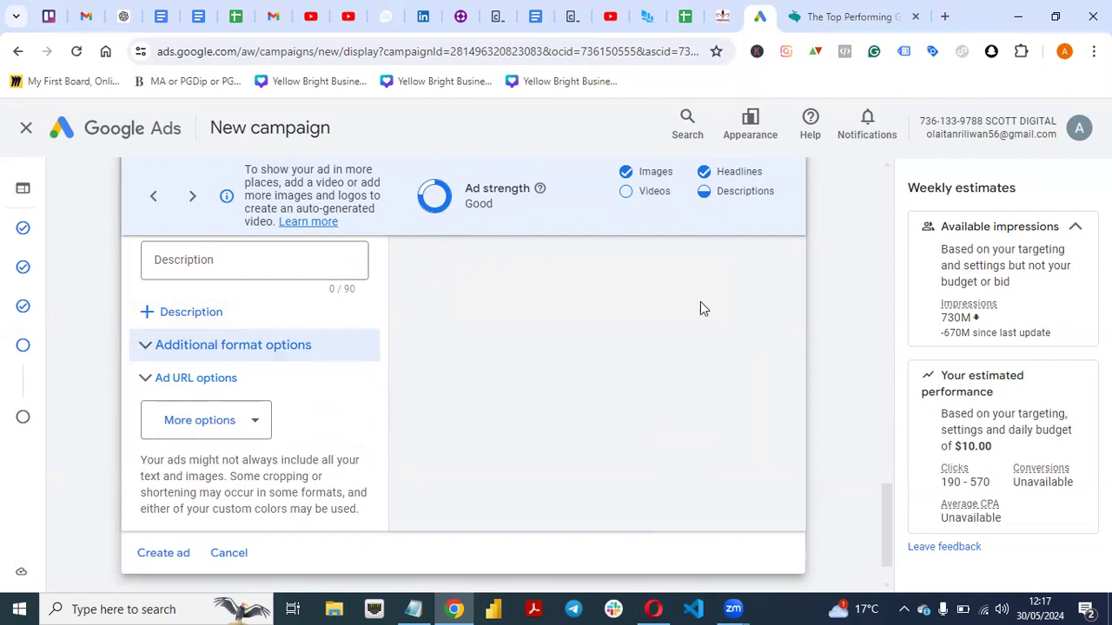
# Review the ad form once more, from the final URL and business name down to its end.
pyautogui.moveTo(886, 506); pyautogui.dragTo(871, 281)
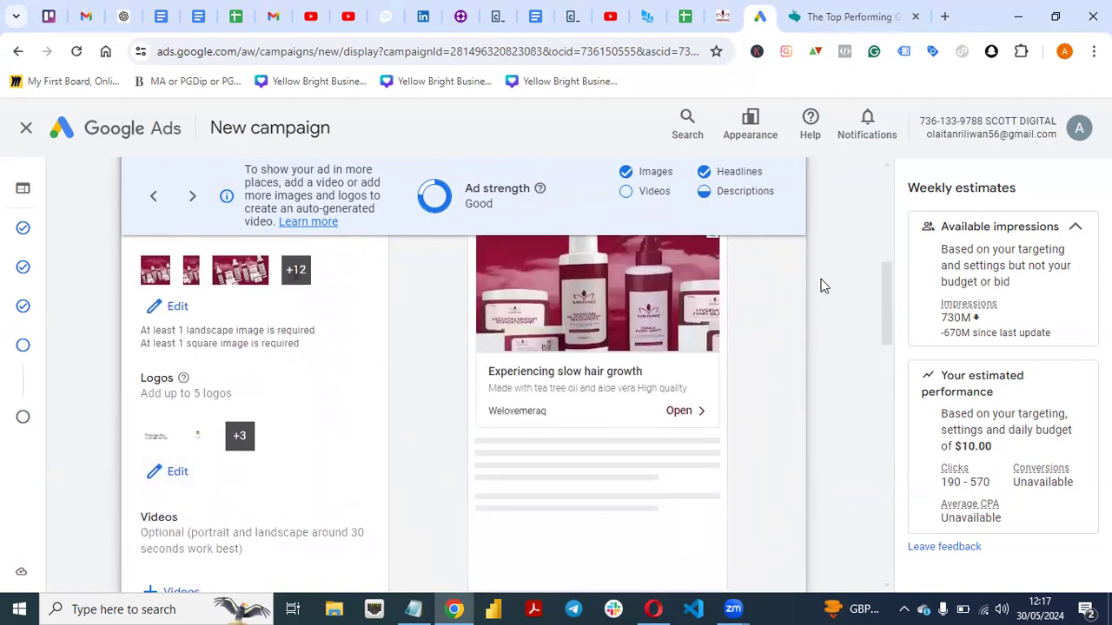
pyautogui.moveTo(892, 290); pyautogui.dragTo(876, 219)
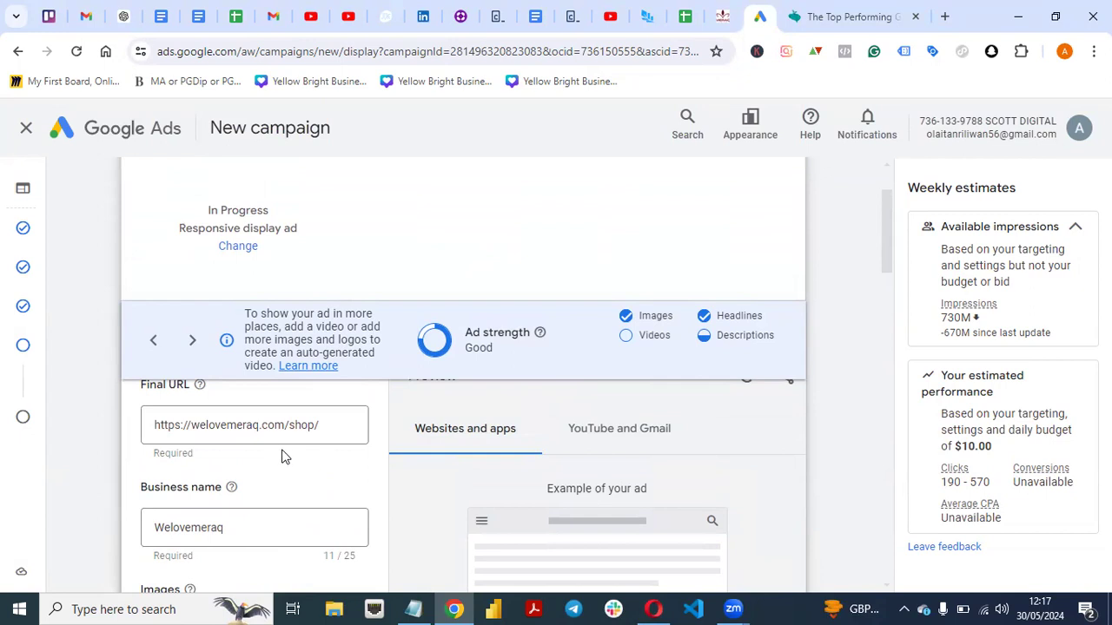
pyautogui.moveTo(889, 220); pyautogui.dragTo(913, 573)
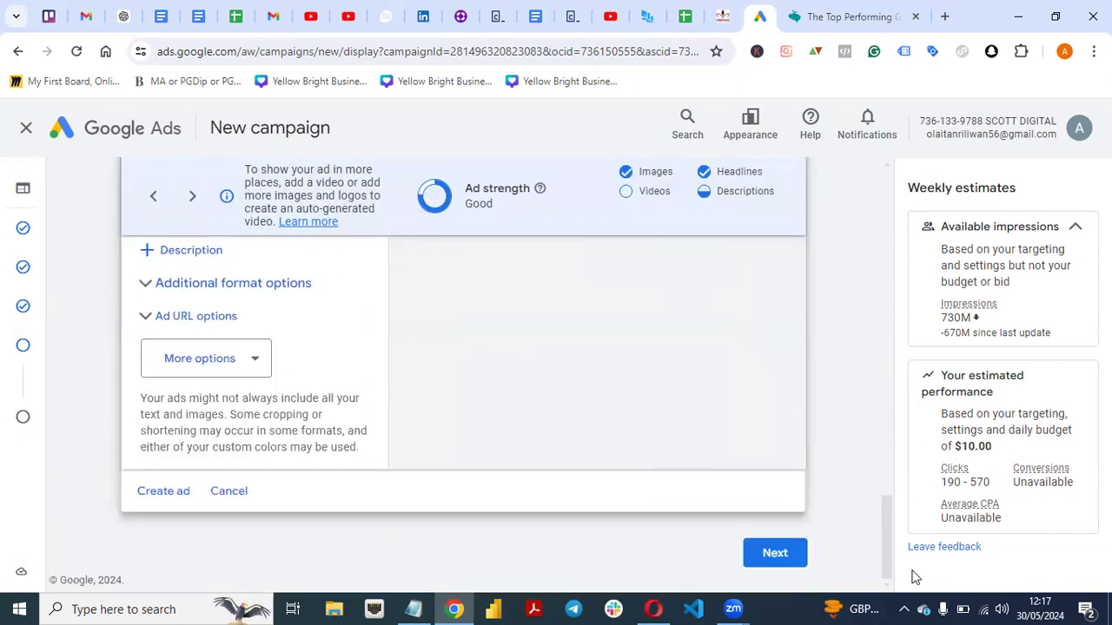
# Continue from the ad form to the campaign review and check the review from its beginning.
pyautogui.click(776, 556)
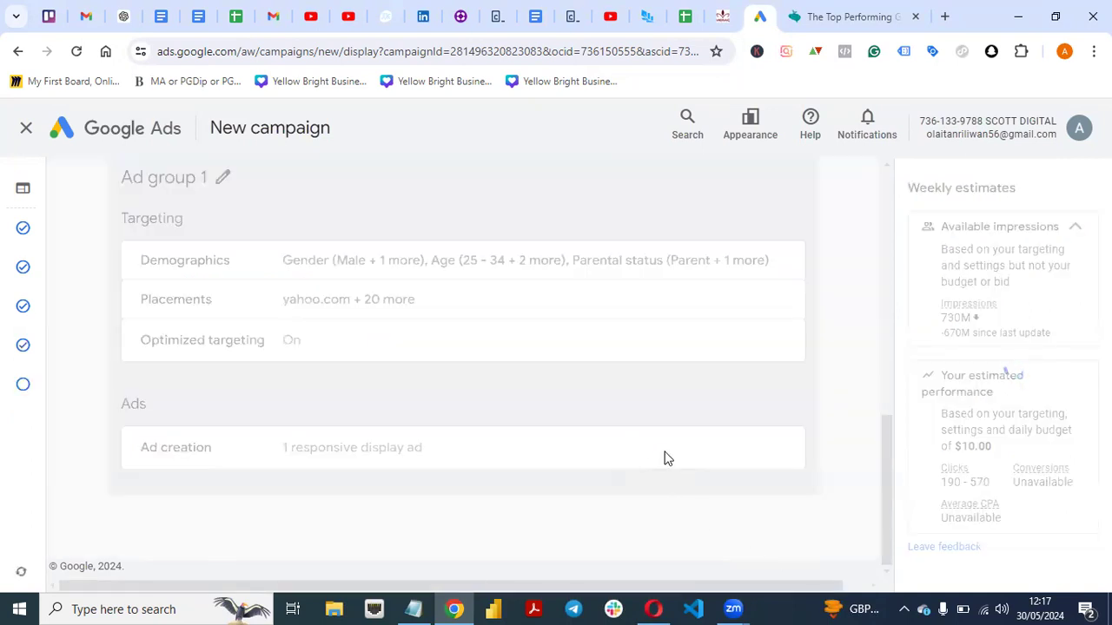
pyautogui.scroll(4, 862, 272)
pyautogui.scroll(4, 860, 217)
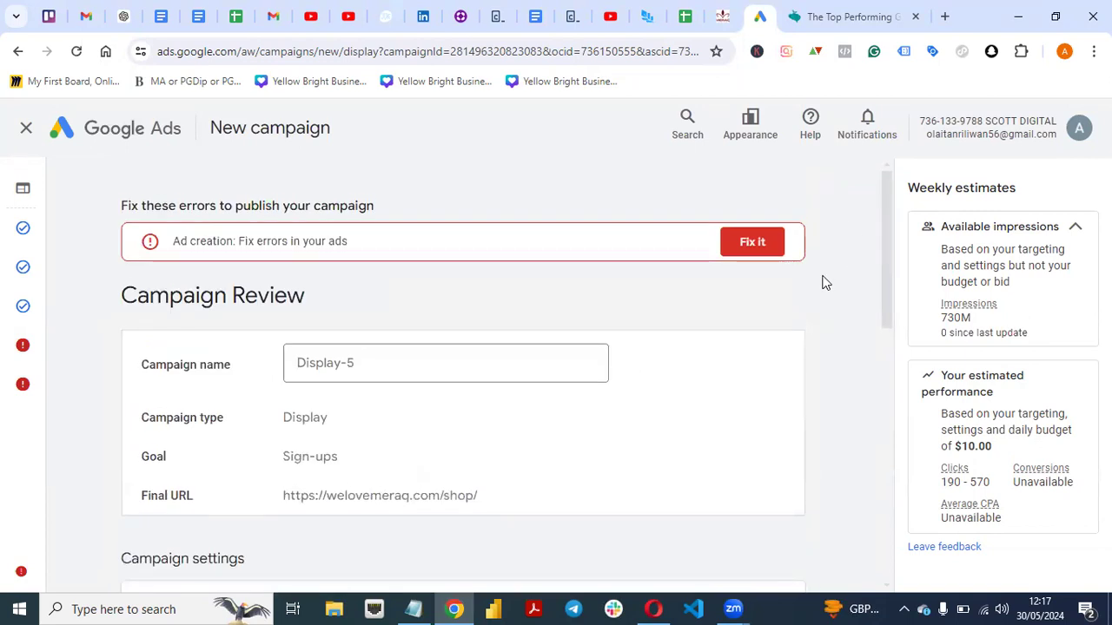
# Open the ad flagged for fixing and look through its form, from the final URL to the URL options, for the cause of the error.
pyautogui.click(745, 247)
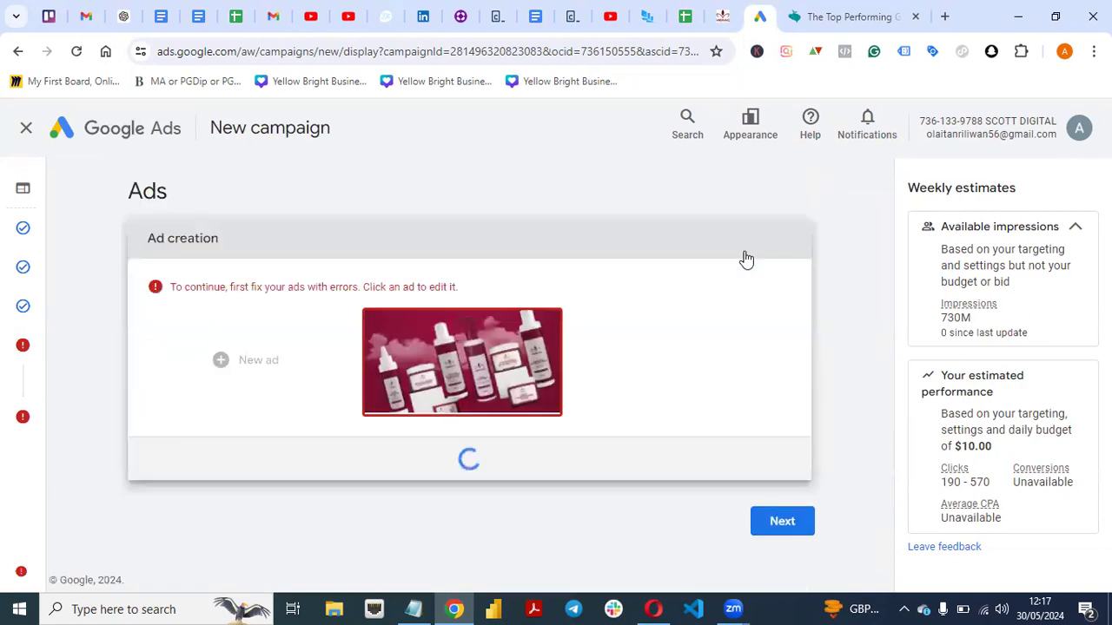
pyautogui.click(502, 364)
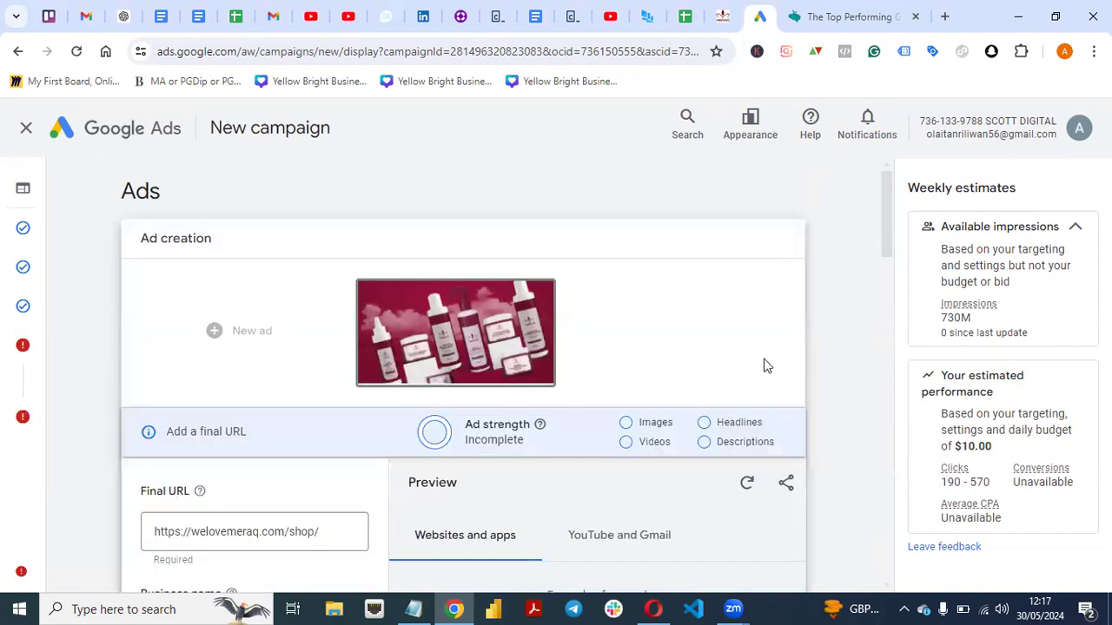
pyautogui.moveTo(457, 332)
pyautogui.scroll(-2, 888, 247)
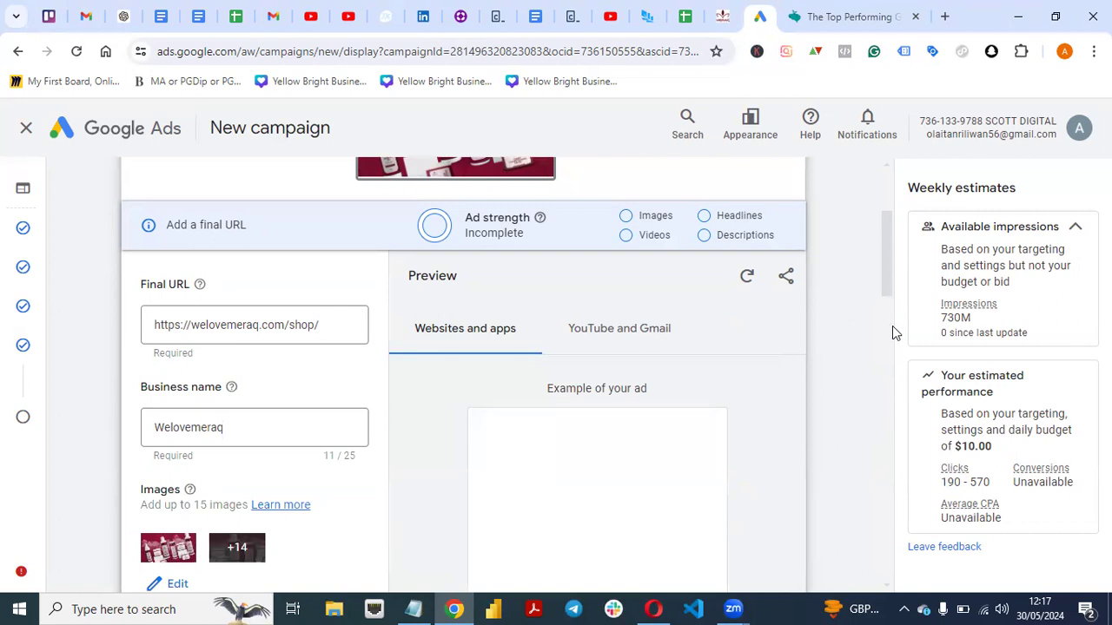
pyautogui.scroll(1, 895, 318)
pyautogui.scroll(-4, 894, 318)
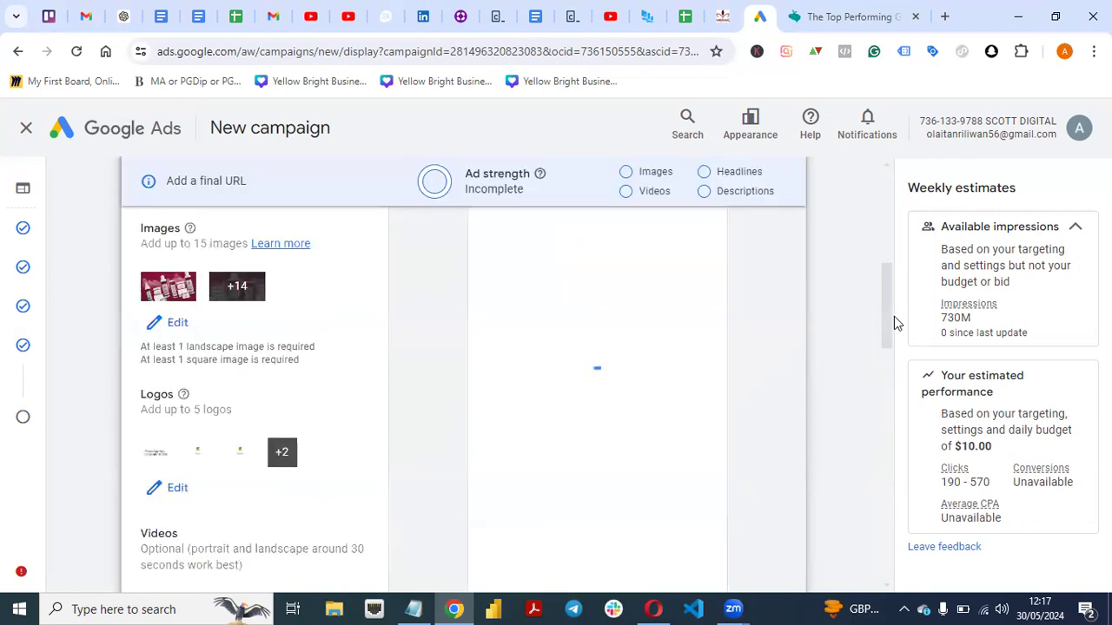
pyautogui.click(888, 393)
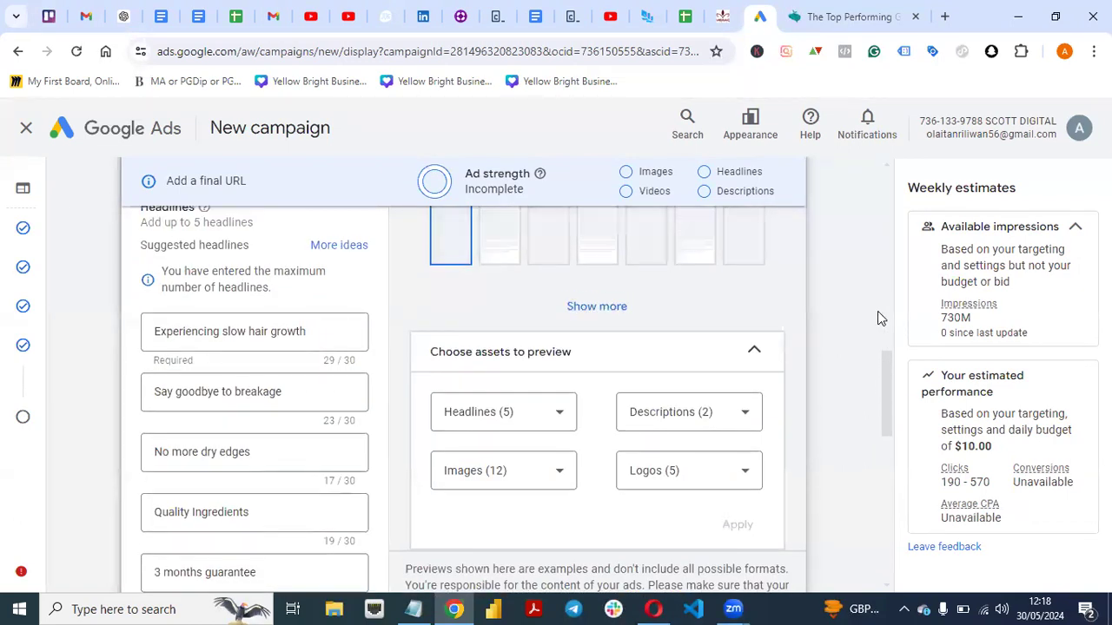
pyautogui.scroll(3, 877, 317)
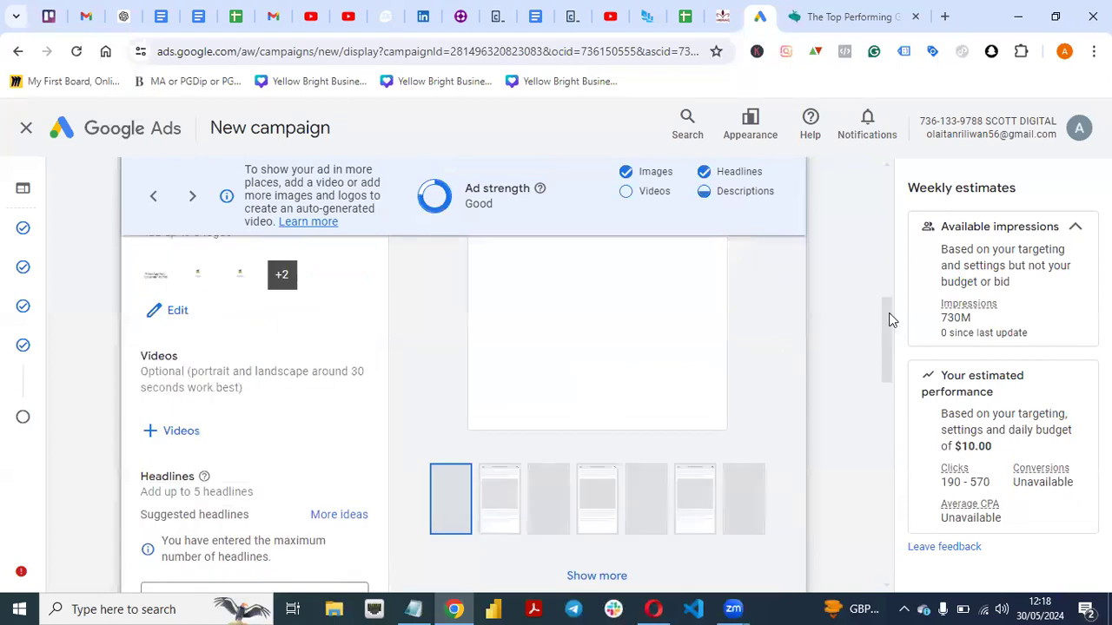
pyautogui.scroll(6, 878, 231)
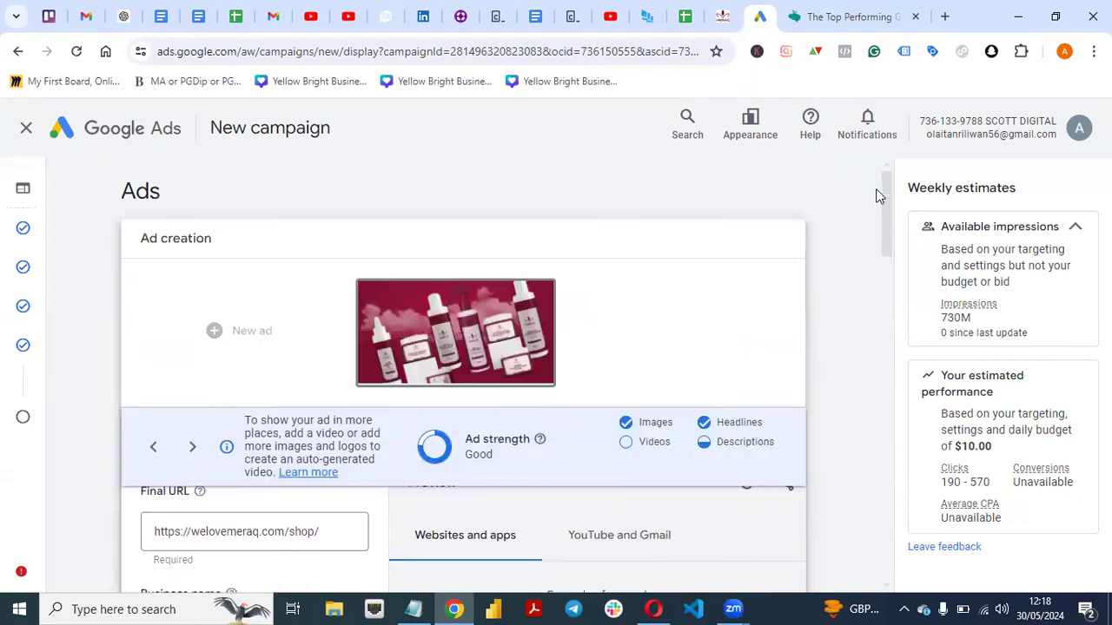
pyautogui.scroll(-1, 877, 225)
pyautogui.moveTo(883, 230); pyautogui.dragTo(898, 552)
pyautogui.moveTo(884, 492); pyautogui.dragTo(879, 519)
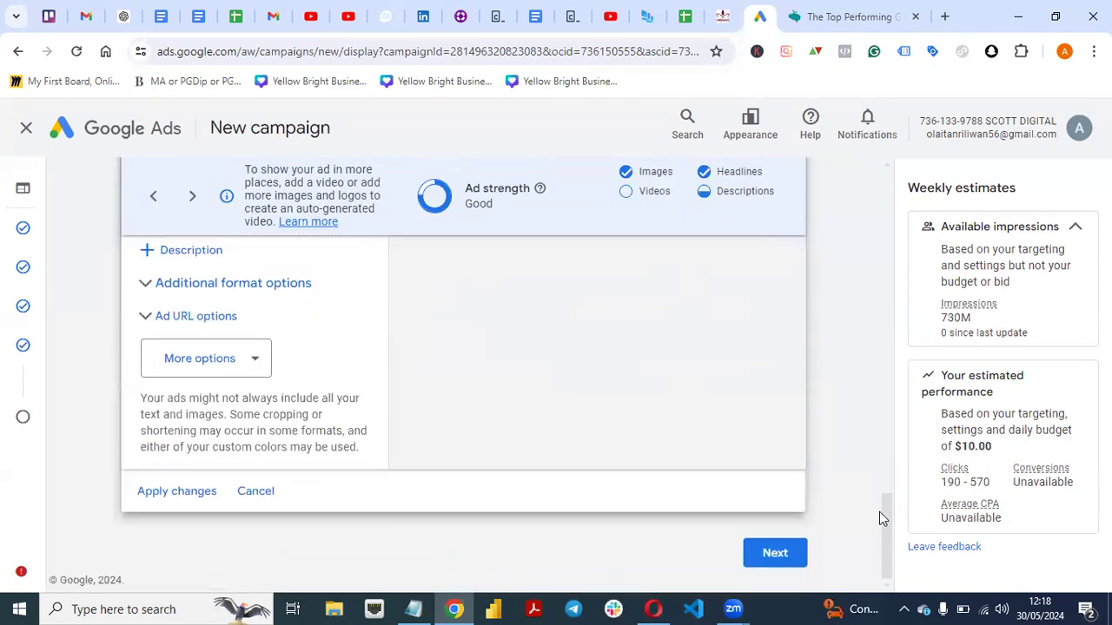
# Apply the changes to the responsive display ad and continue to the campaign review.
pyautogui.moveTo(19, 575)
pyautogui.moveTo(886, 506); pyautogui.dragTo(866, 565)
pyautogui.click(166, 494)
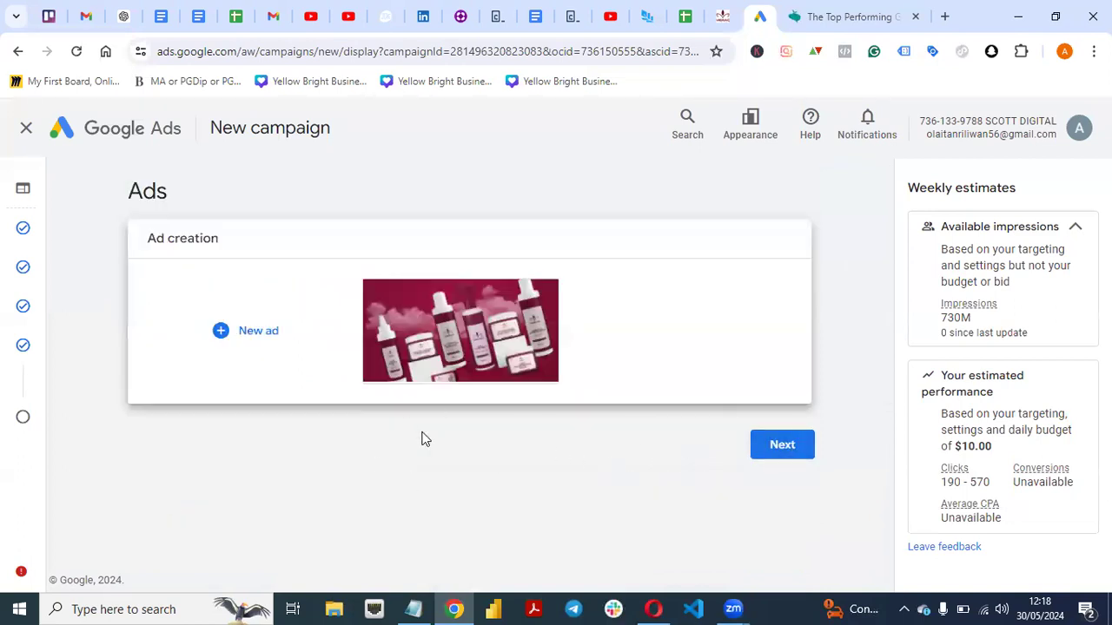
pyautogui.click(767, 452)
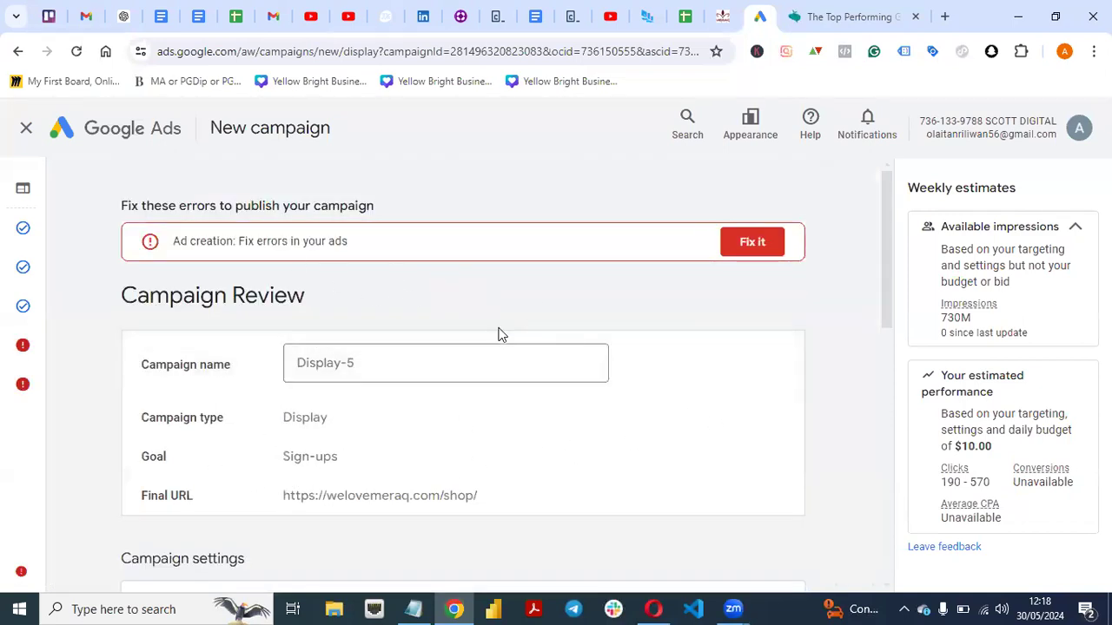
# Reopen the Ads section, examine the images selected for the ad for the aspect ratio problem, and leave the image selection without saving.
pyautogui.moveTo(12, 355)
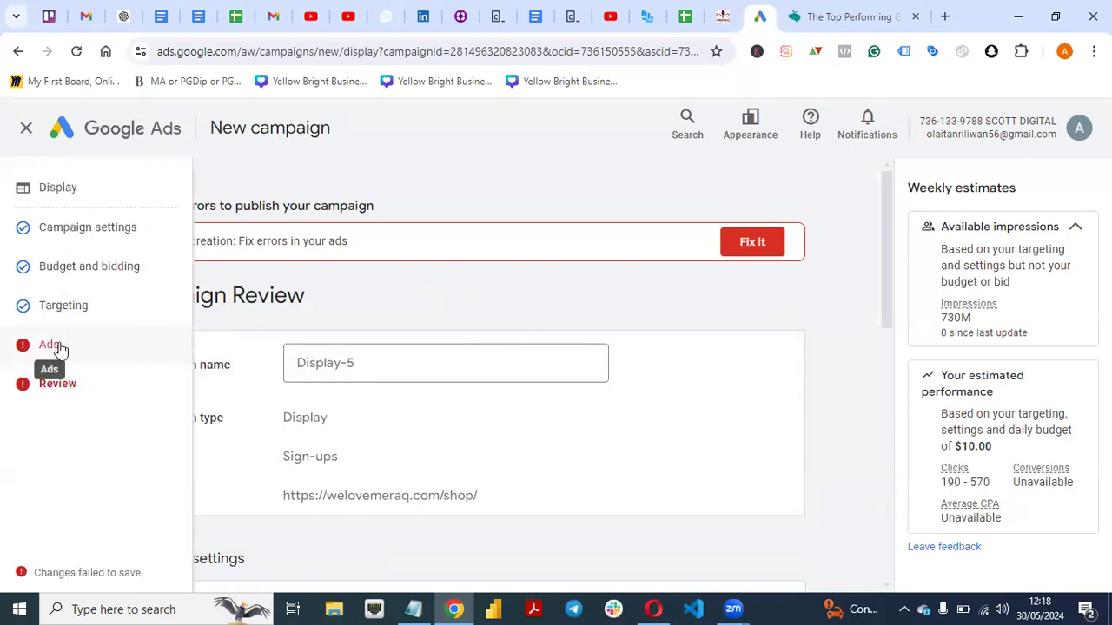
pyautogui.click(57, 347)
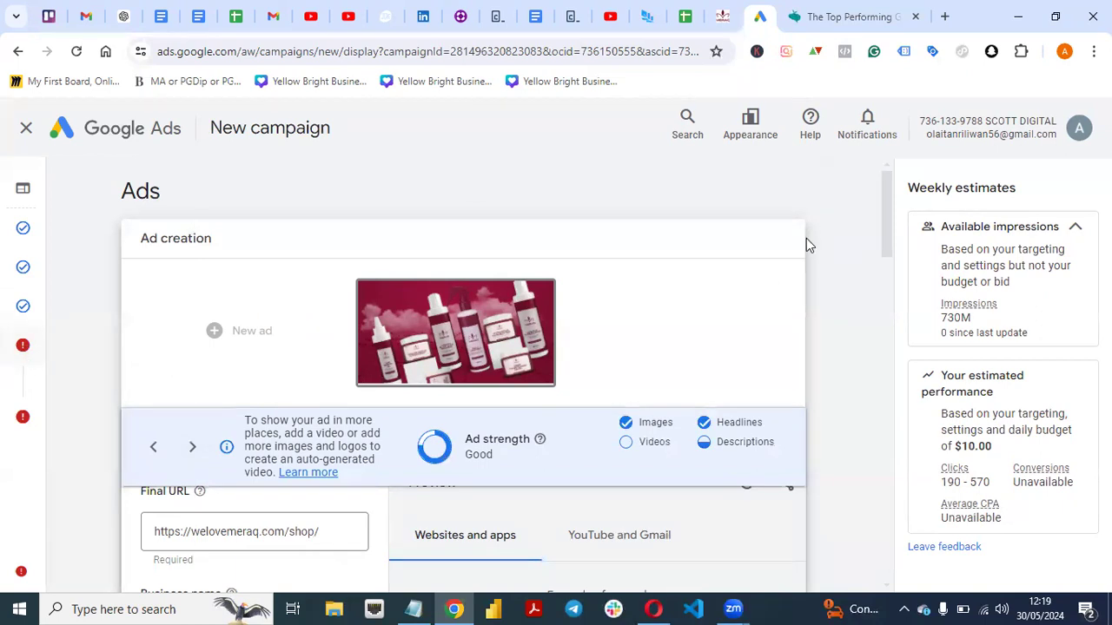
pyautogui.moveTo(886, 205); pyautogui.dragTo(876, 282)
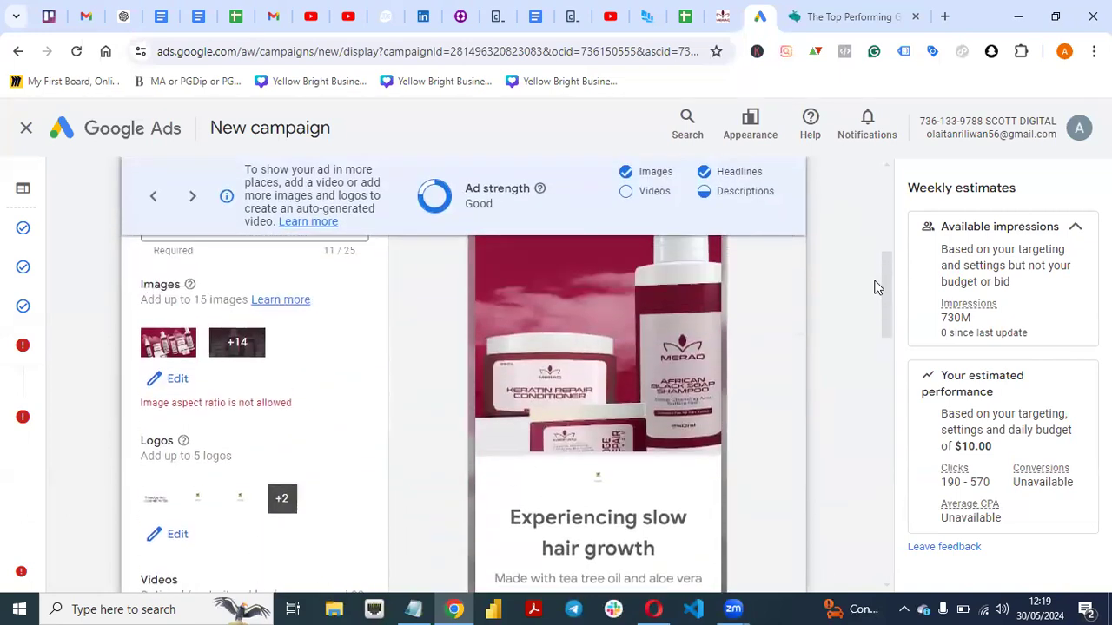
pyautogui.click(178, 380)
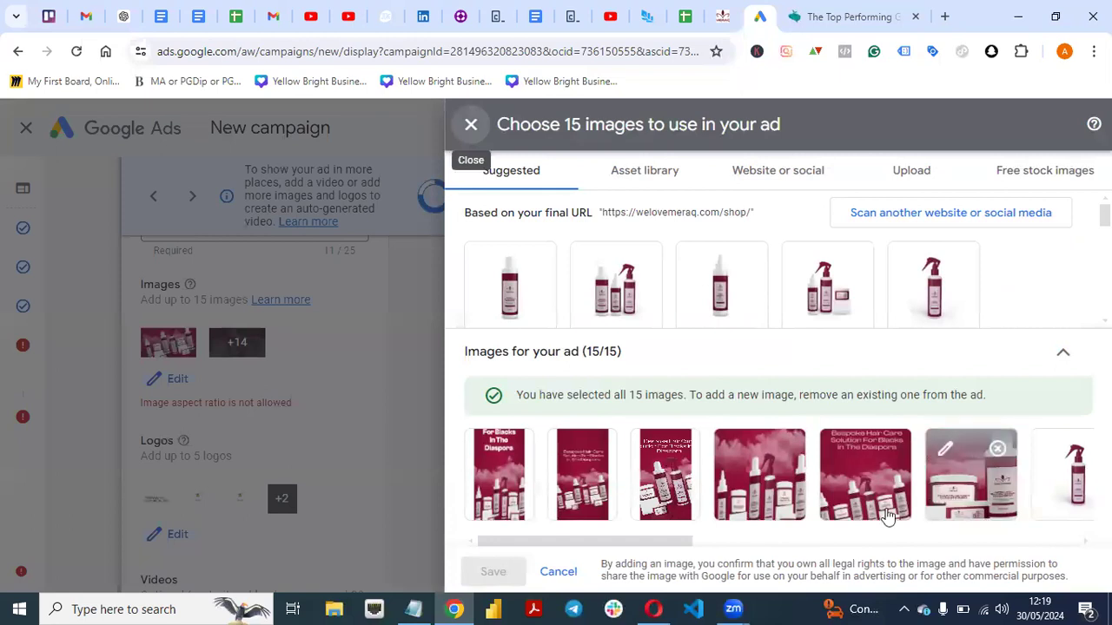
pyautogui.hscroll(10, 840, 536)
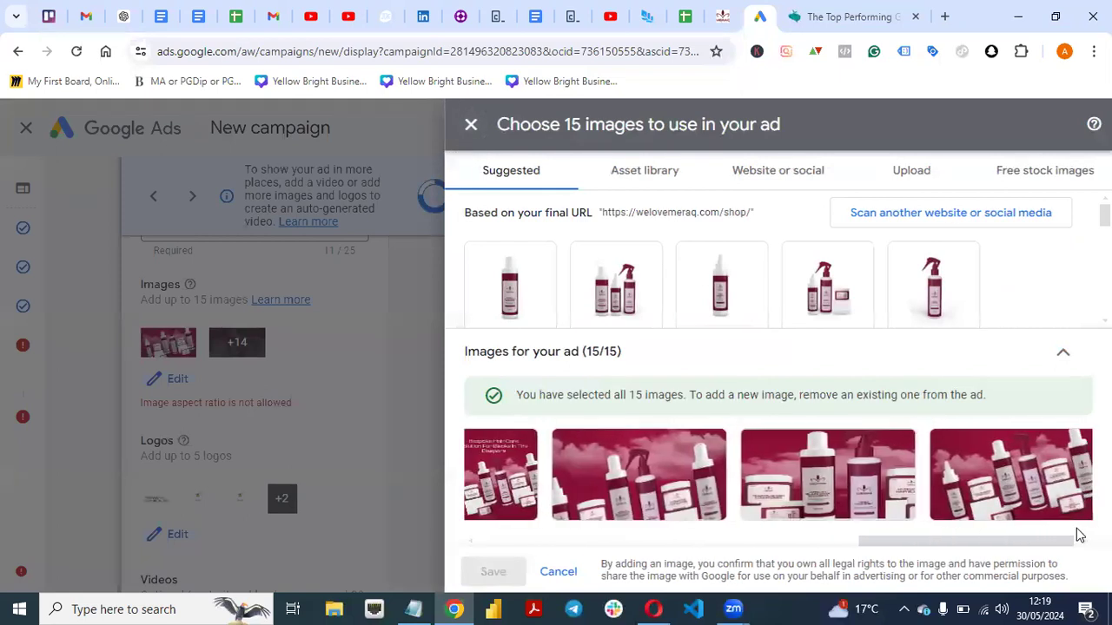
pyautogui.hscroll(-10, 790, 530)
pyautogui.moveTo(674, 539); pyautogui.dragTo(578, 508)
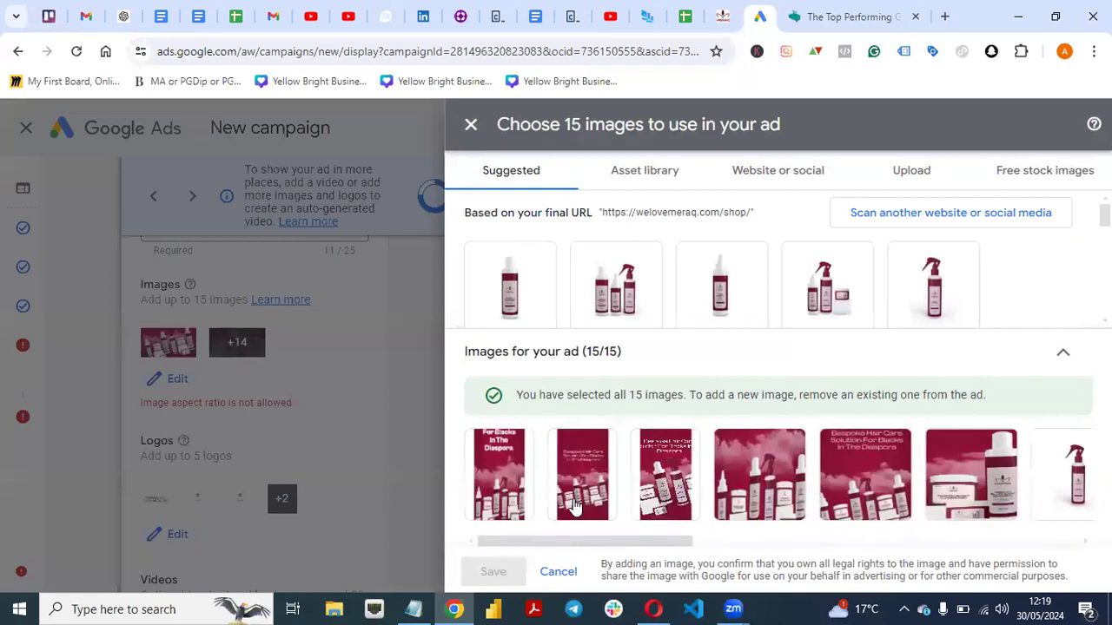
pyautogui.click(558, 573)
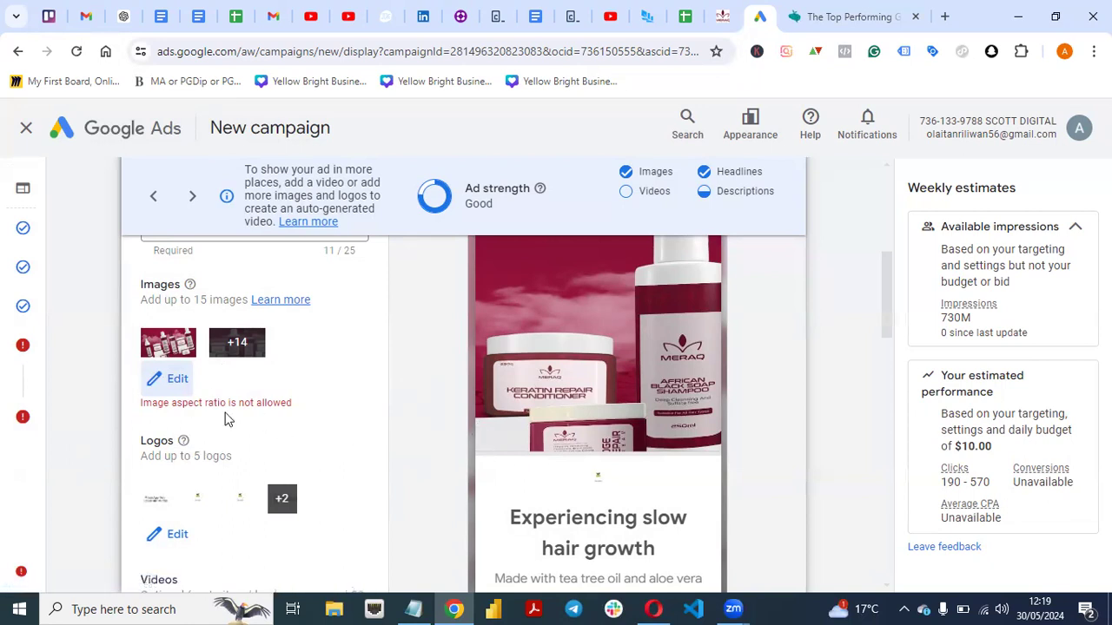
# Continue to the campaign review again and reopen the flagged ad from its ad creation error.
pyautogui.moveTo(884, 290); pyautogui.dragTo(900, 569)
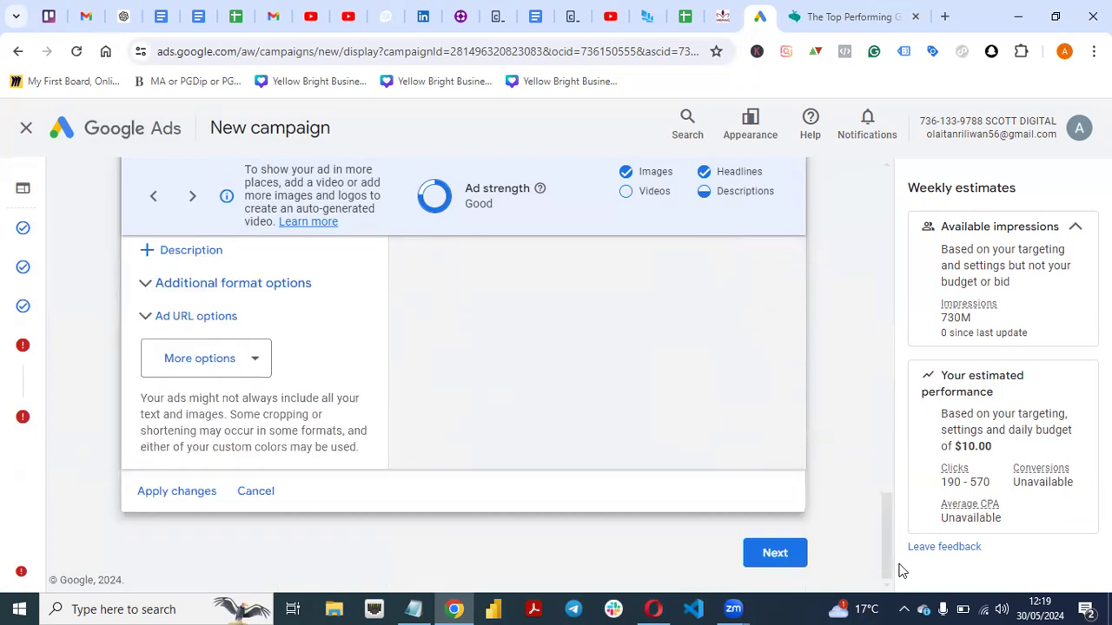
pyautogui.click(778, 560)
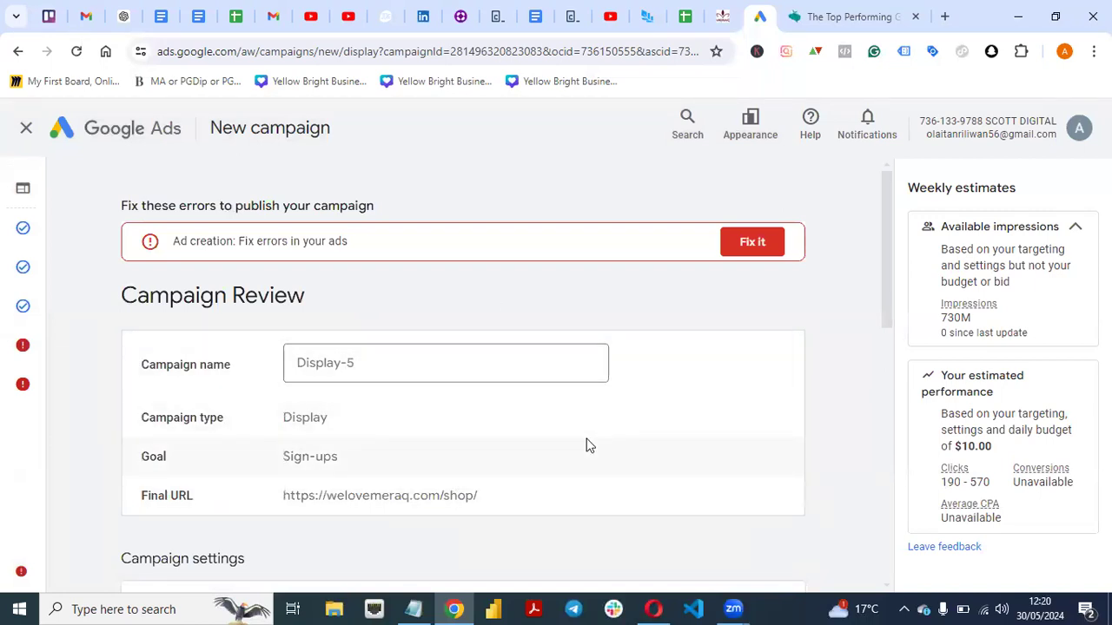
pyautogui.click(740, 247)
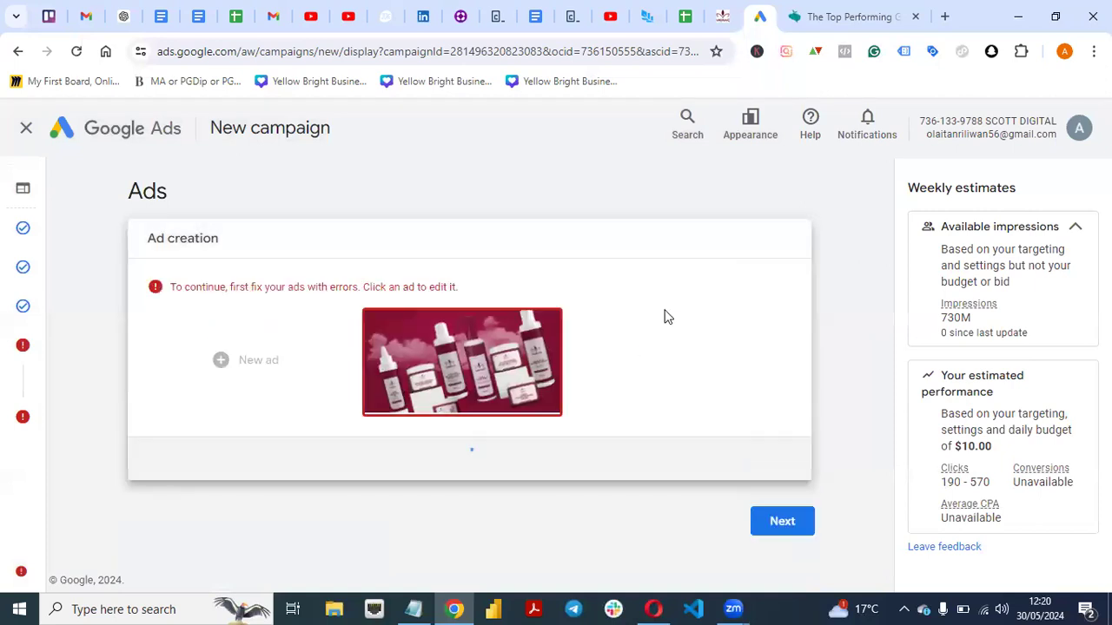
pyautogui.click(445, 363)
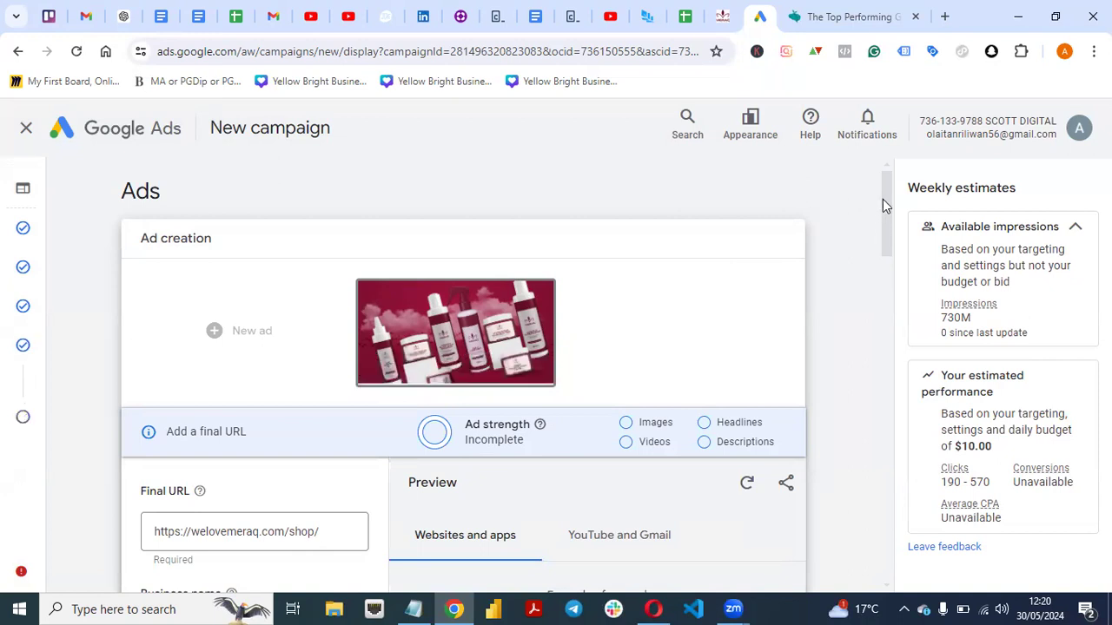
# Look through the ad form to its end and return to the campaign review to recheck its errors.
pyautogui.scroll(-1, 880, 217)
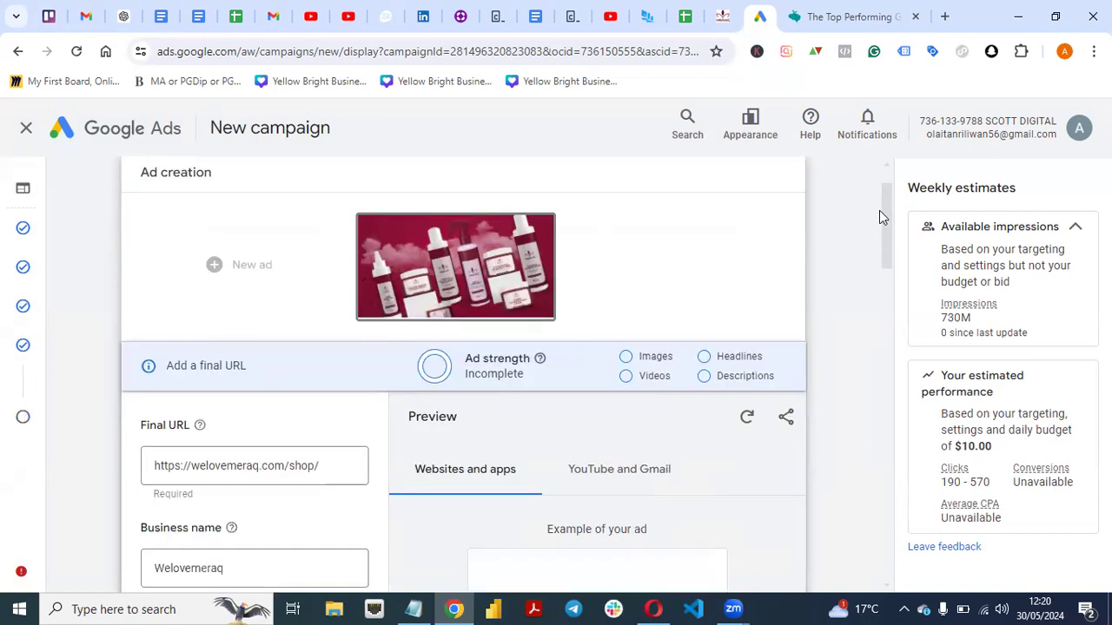
pyautogui.scroll(1, 886, 243)
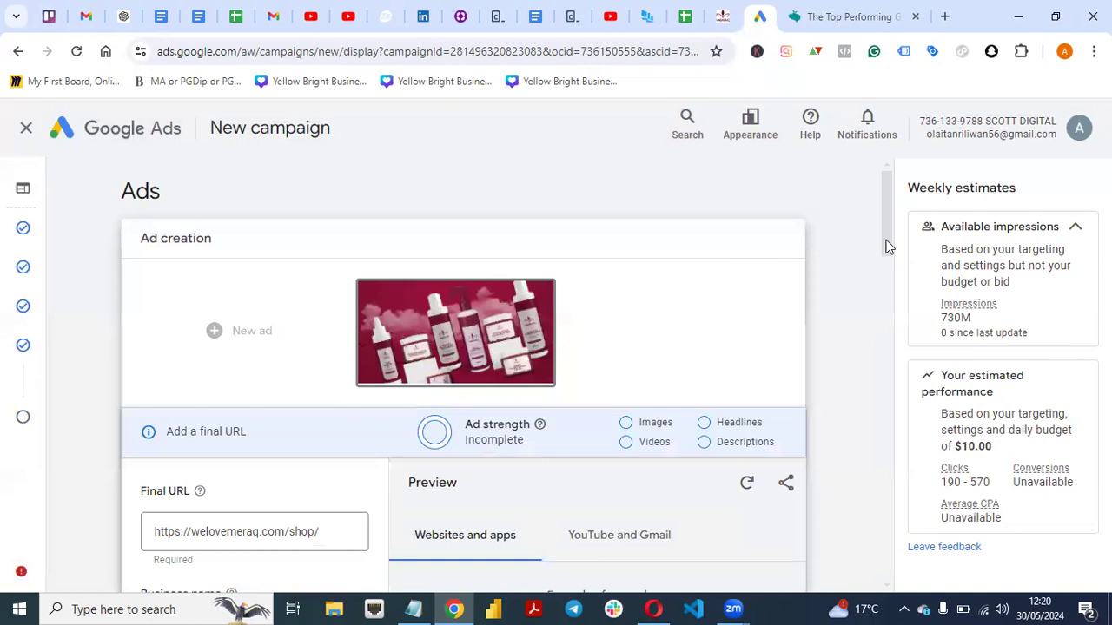
pyautogui.scroll(-2, 887, 260)
pyautogui.scroll(-10, 895, 469)
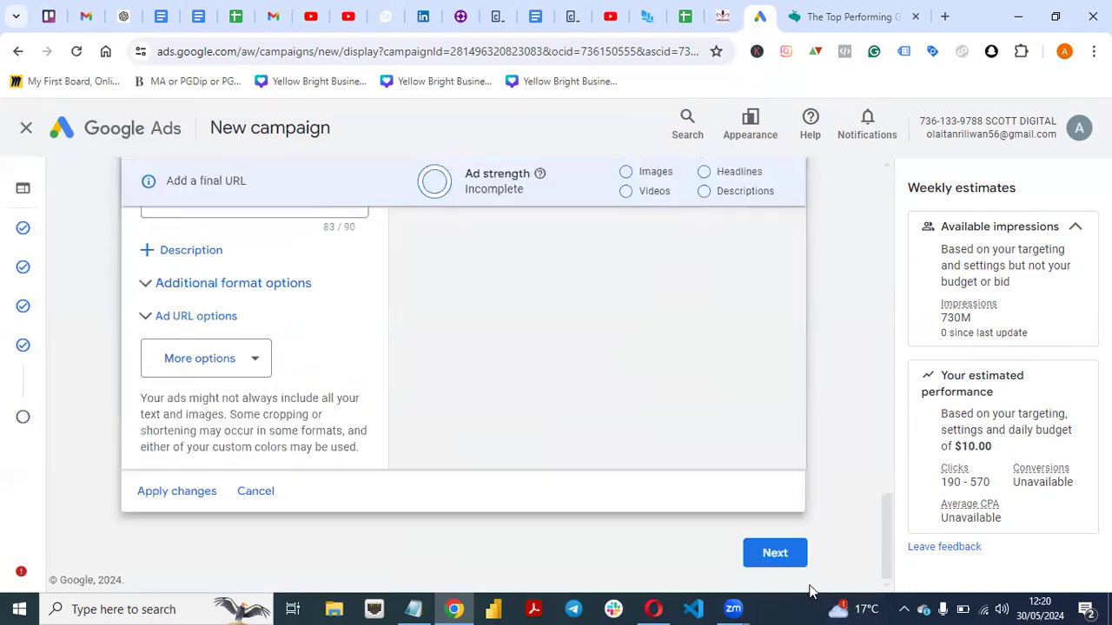
pyautogui.click(777, 557)
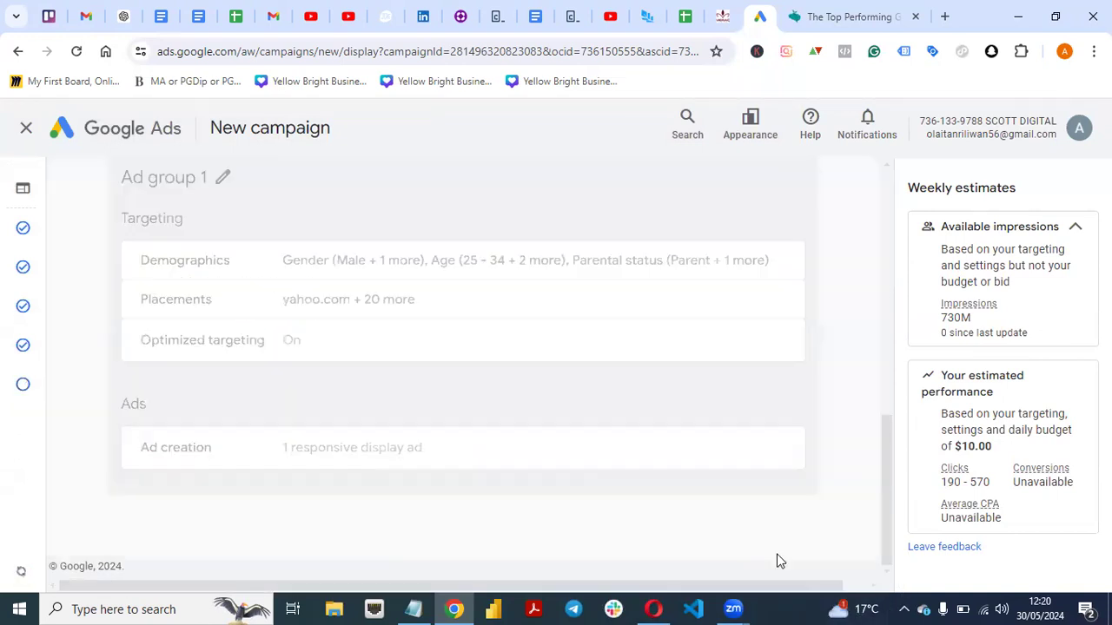
pyautogui.moveTo(887, 506); pyautogui.dragTo(879, 199)
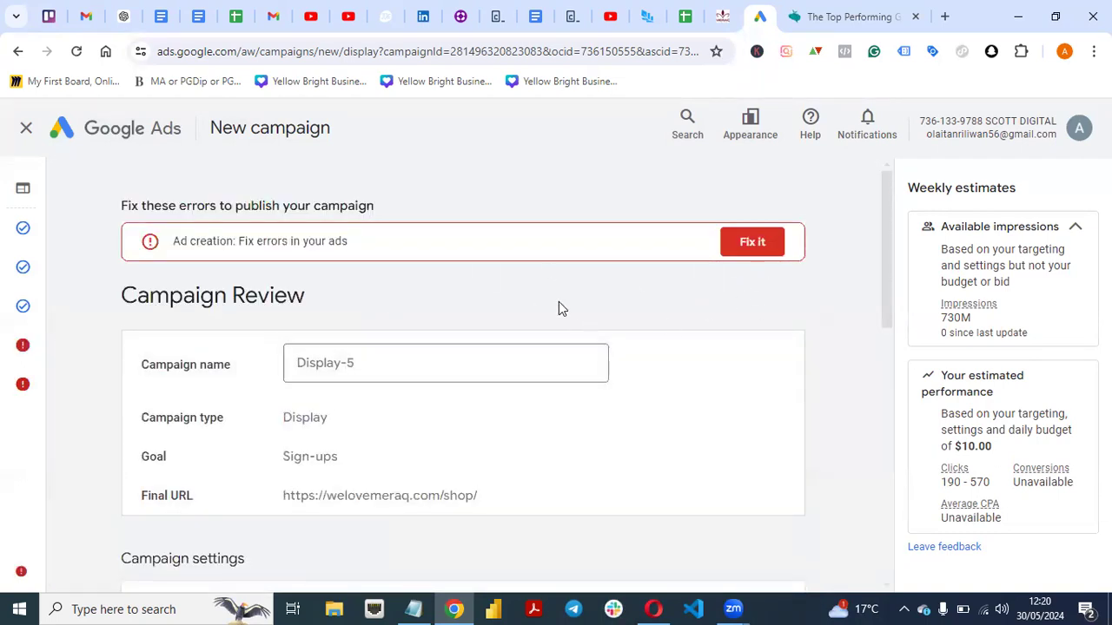
pyautogui.moveTo(889, 273); pyautogui.dragTo(854, 205)
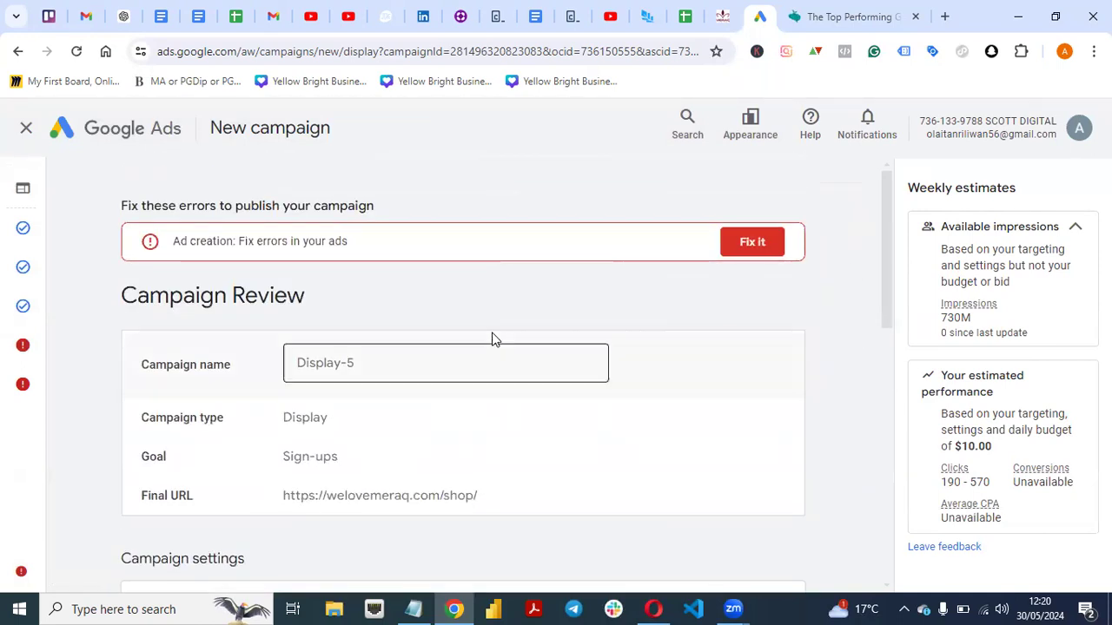